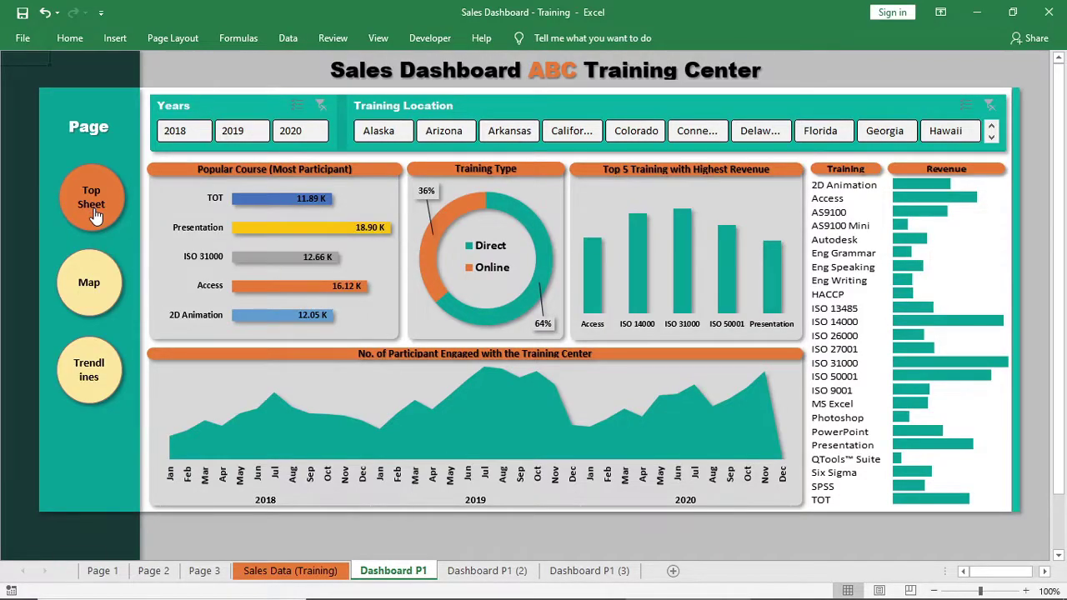
- Browse the finished dashboard's Trendlines and Map pages and return to the Top Sheet page
click(89, 373)
click(98, 305)
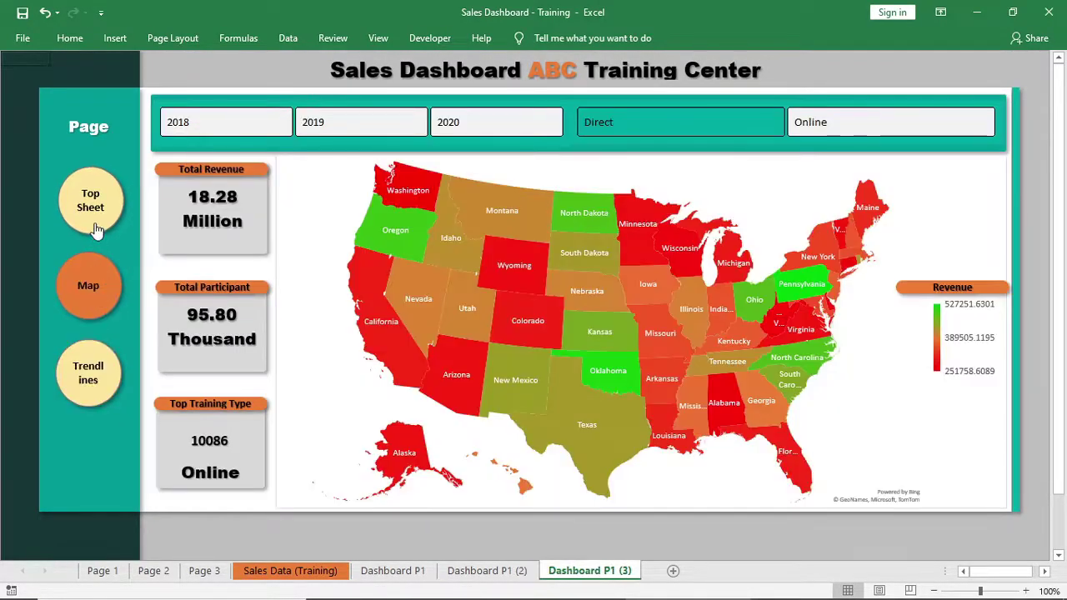
click(93, 219)
- Filter the Top Sheet by year 2019 and by Alaska, Arkansas and Connecticut in turn, and clear the year and location filters
click(225, 133)
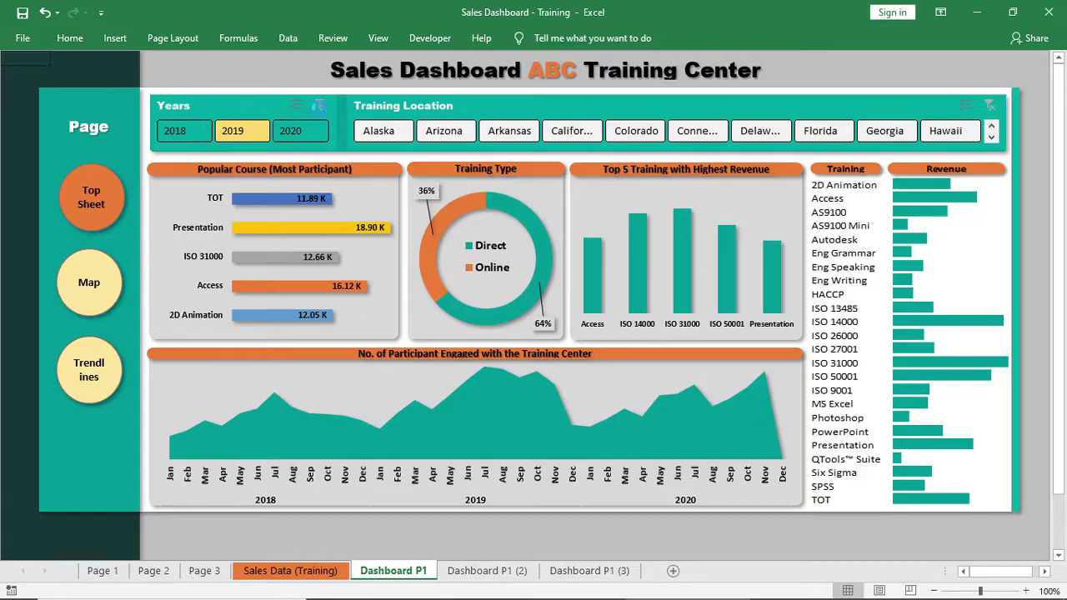
click(377, 132)
click(519, 131)
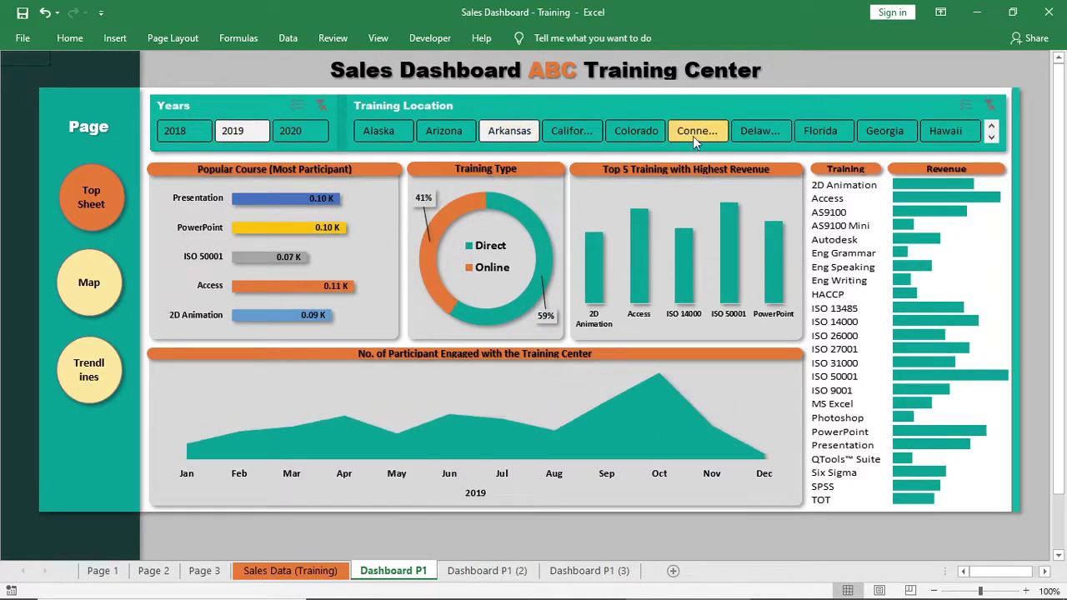
click(697, 131)
click(322, 106)
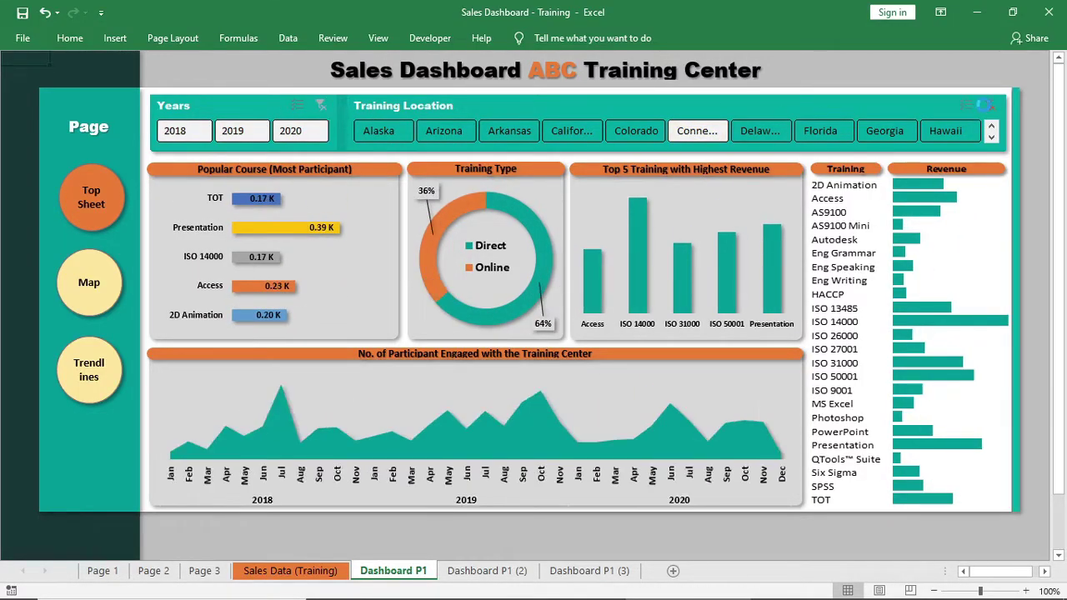
click(989, 105)
- View the Map page filtered by the years 2018, 2019 and 2020 and by the Direct training type
click(102, 290)
click(230, 124)
click(358, 125)
click(483, 128)
click(626, 126)
click(626, 126)
click(191, 126)
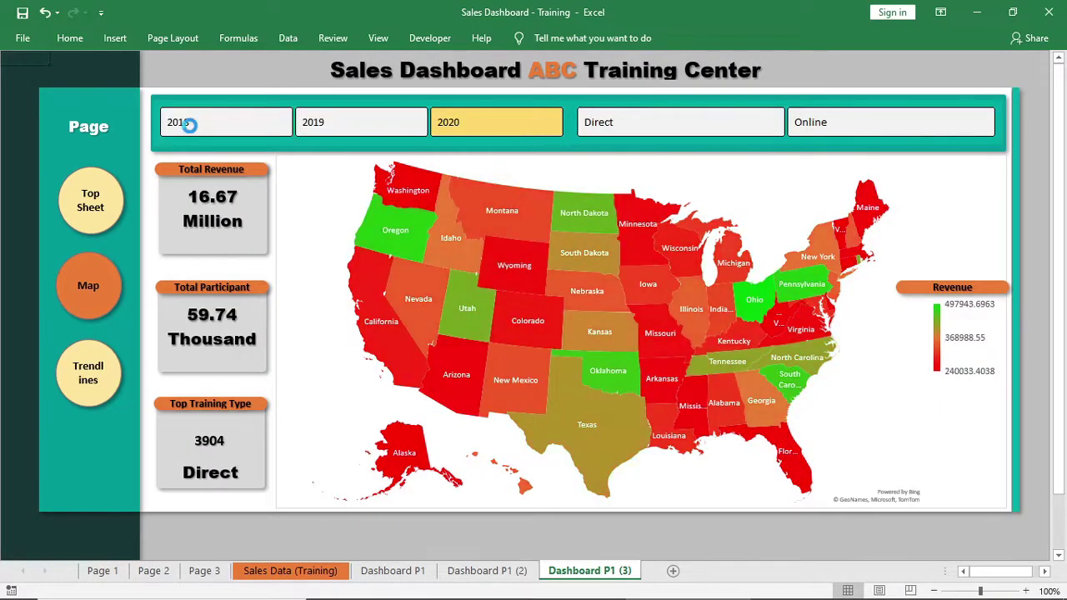
- View the revenue trendline for Alaska, Arkansas, California, Colorado, Delaware and Georgia in turn, and clear the location filter
click(83, 373)
click(379, 130)
click(509, 130)
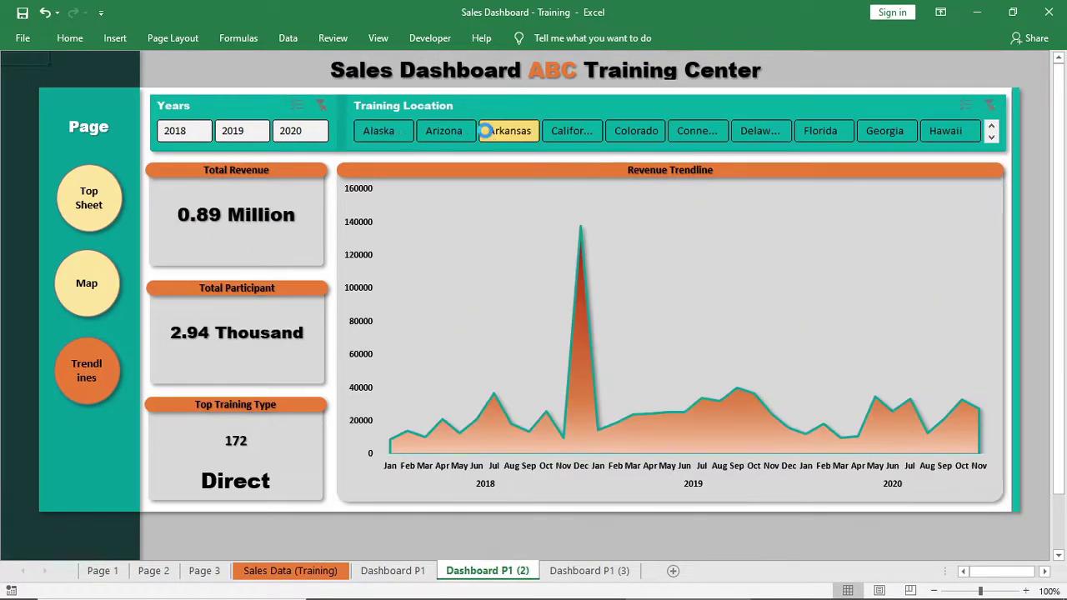
click(572, 131)
click(637, 131)
click(759, 131)
click(884, 131)
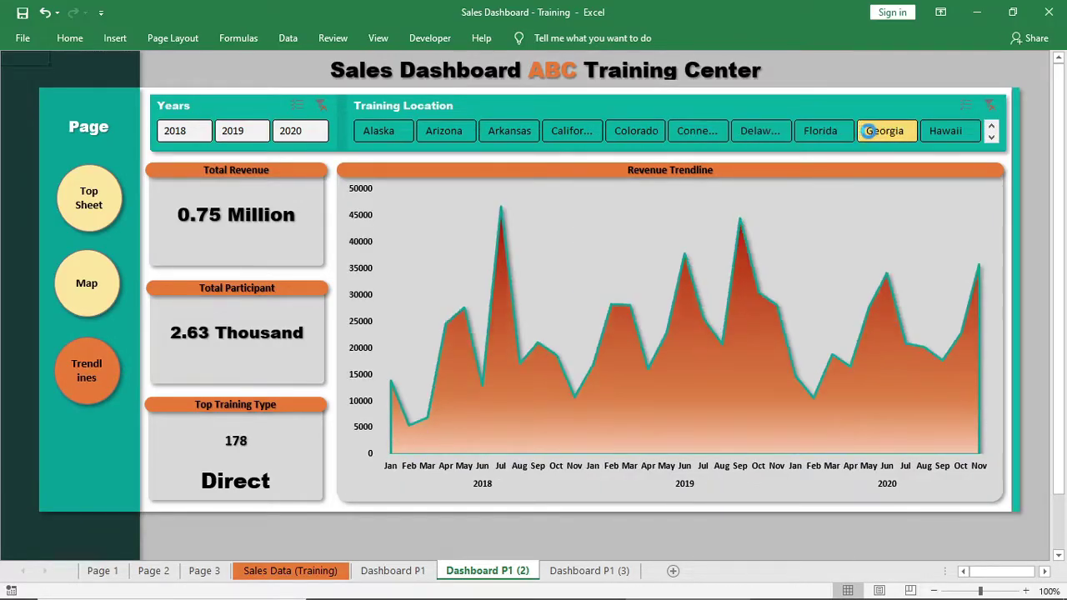
click(989, 105)
- View the revenue trendline for 2018 and 2020, and clear the year filter
click(175, 131)
click(290, 131)
click(379, 131)
click(320, 107)
- Review the Top Sheet, Map and Trendlines pages and the sales data table, filtering the map to Direct training
click(90, 204)
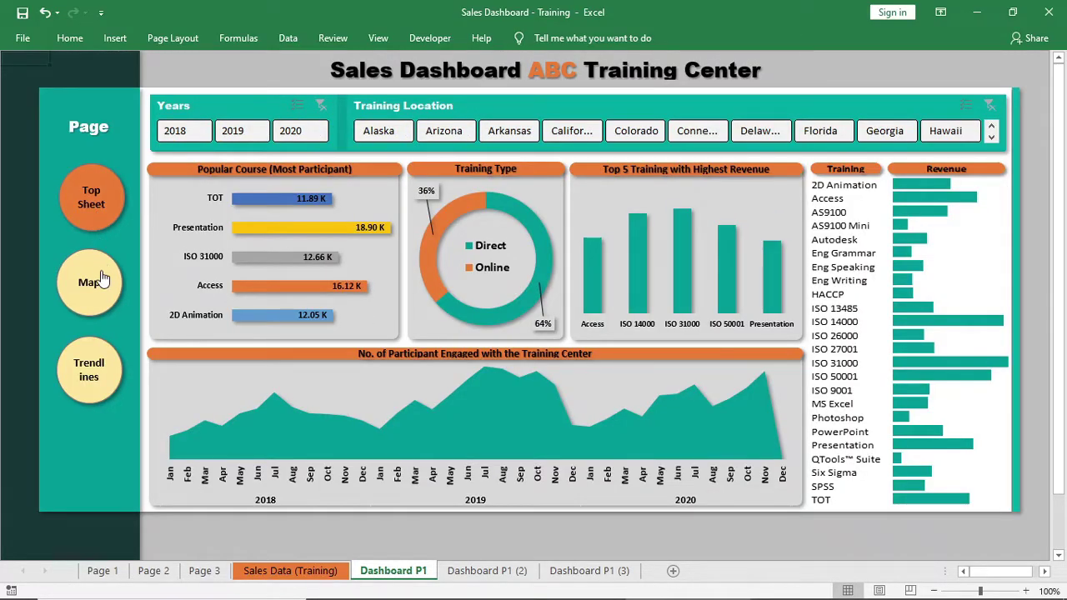
click(100, 280)
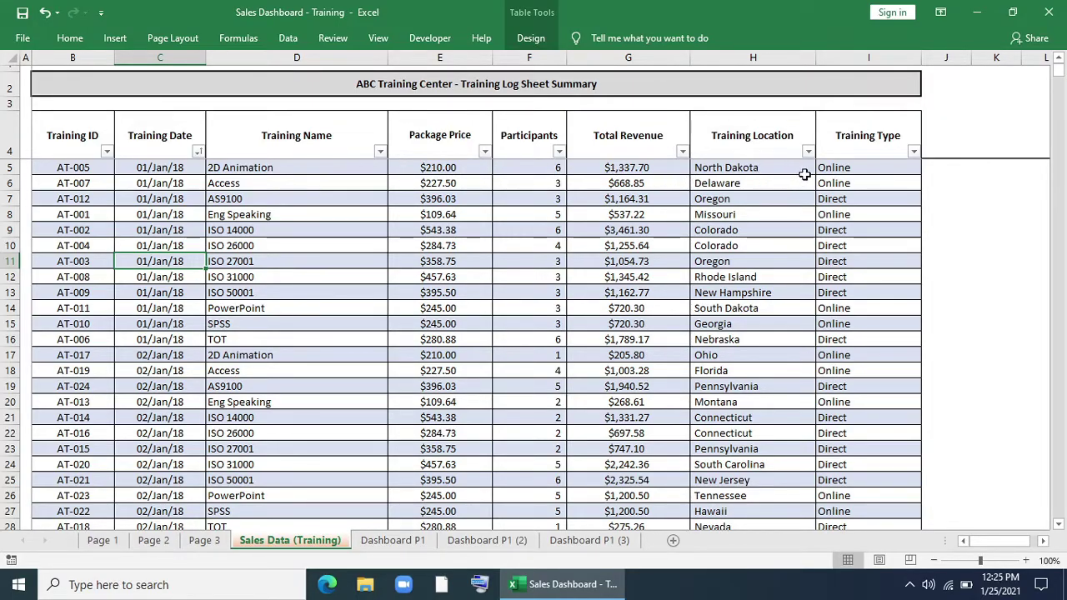
click(385, 541)
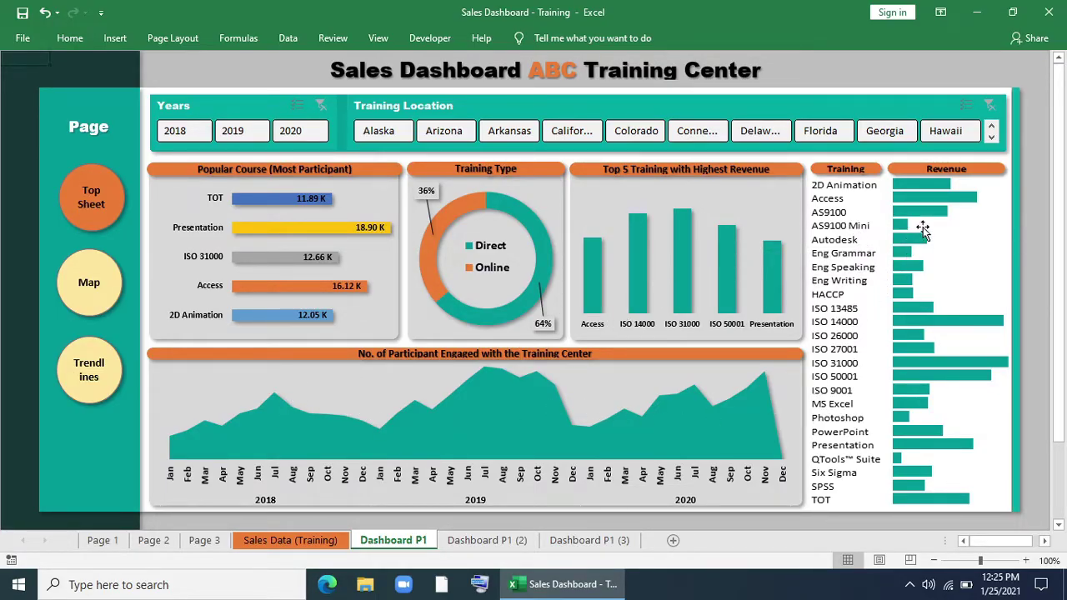
click(106, 275)
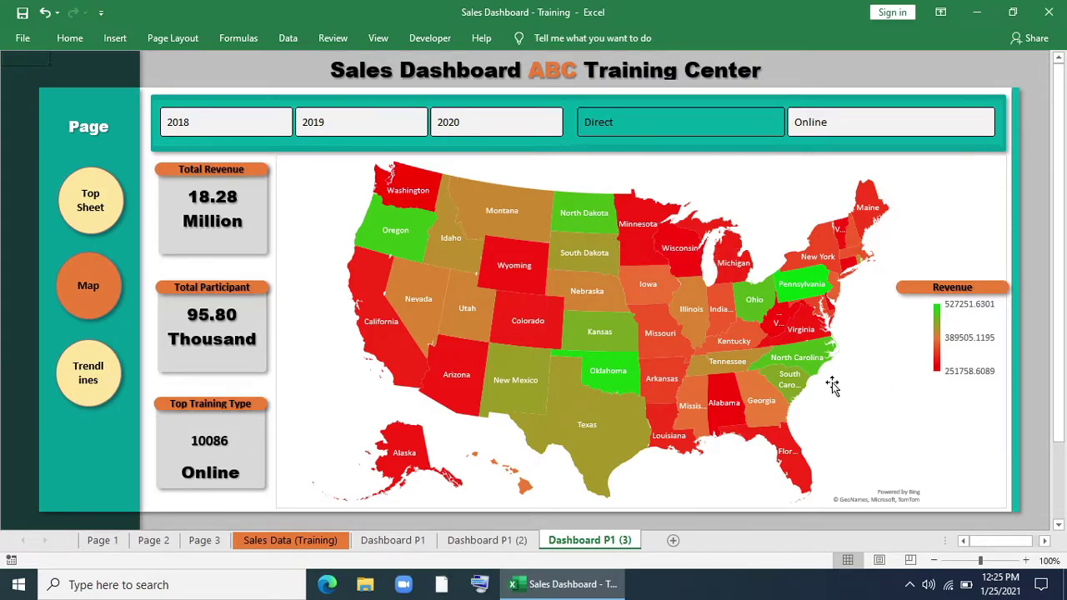
click(708, 128)
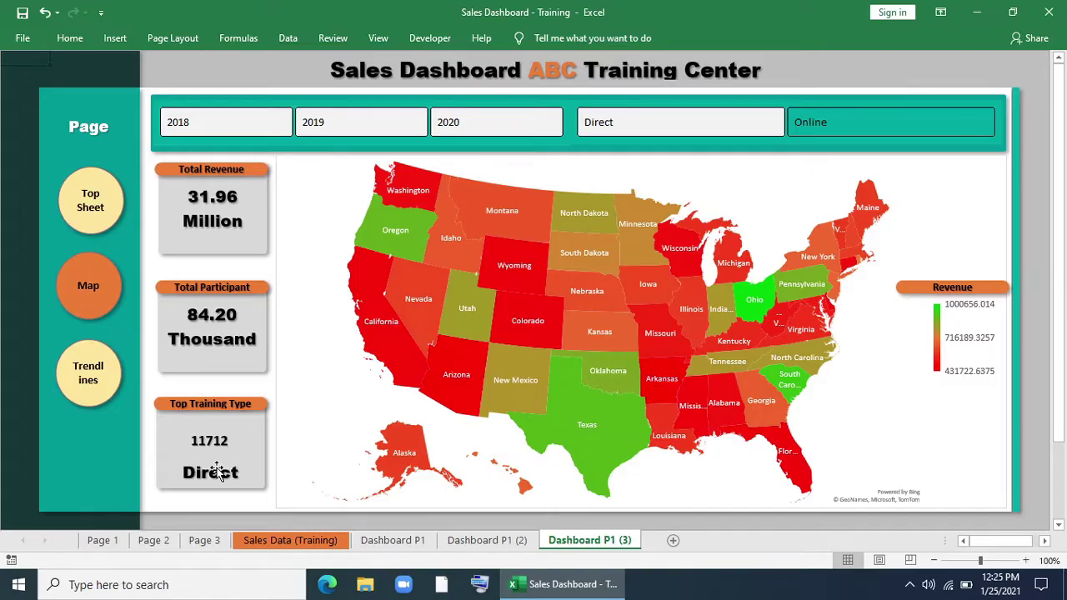
click(94, 385)
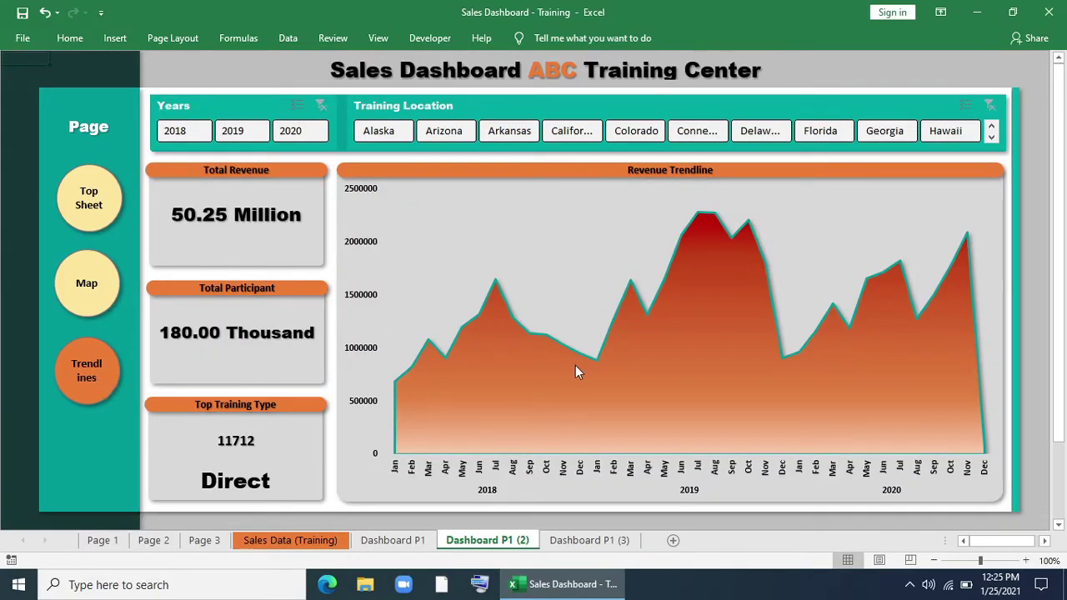
click(506, 135)
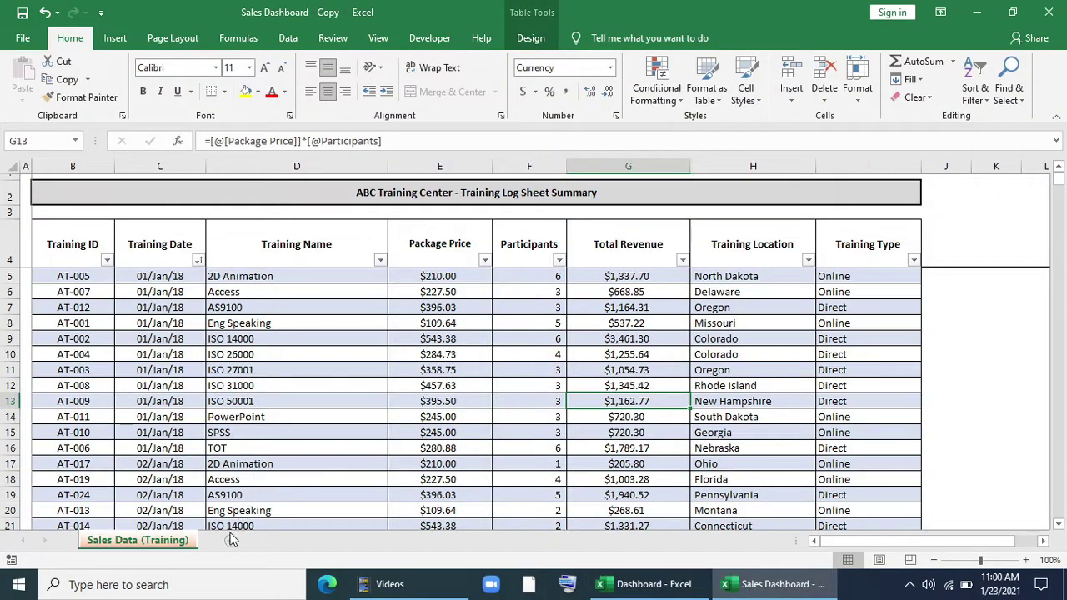
- Add a new worksheet named "Dashboard P1" and hide its gridlines
click(228, 539)
right_click(225, 540)
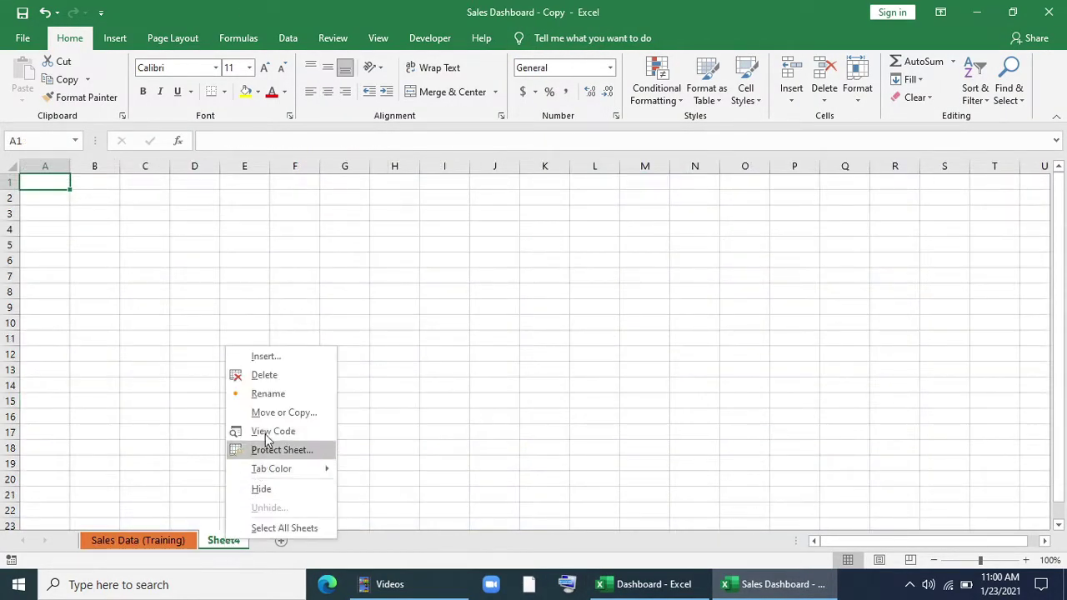
click(278, 390)
text(Das)
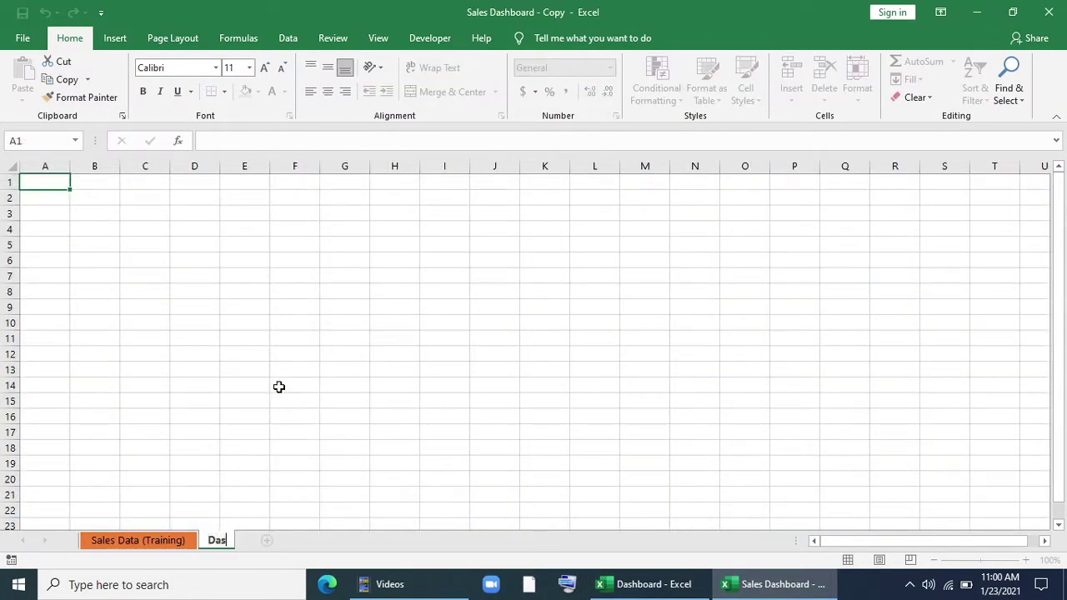
text(hboard P1)
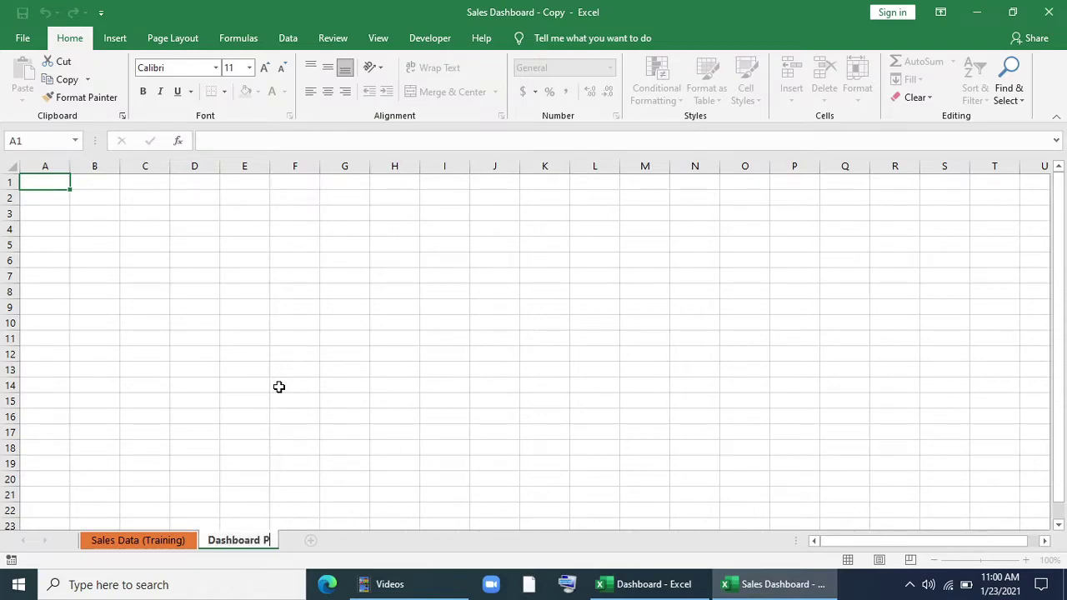
click(279, 387)
click(379, 37)
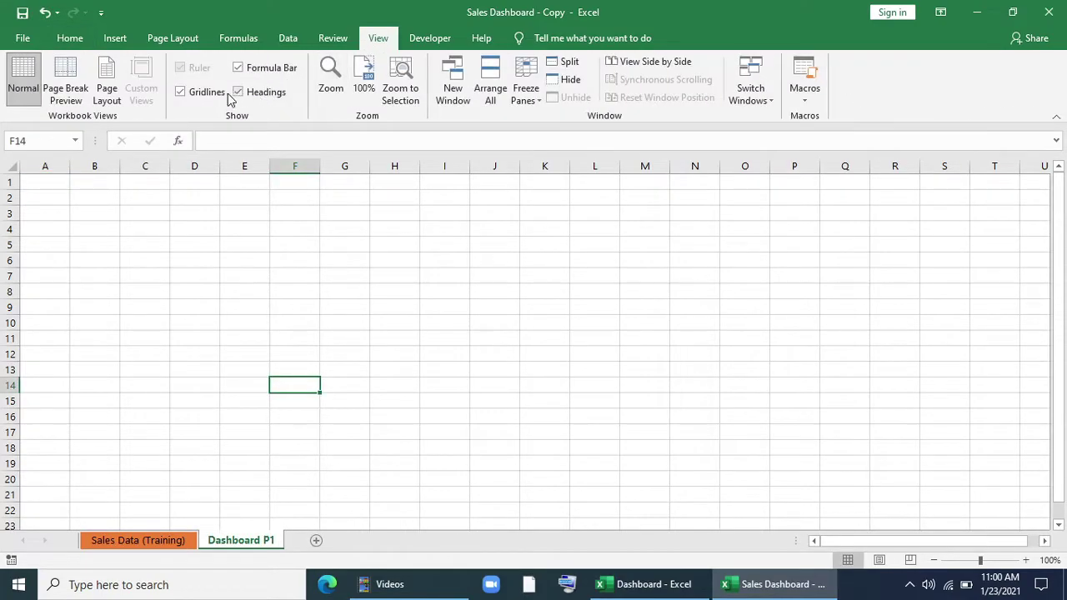
click(180, 93)
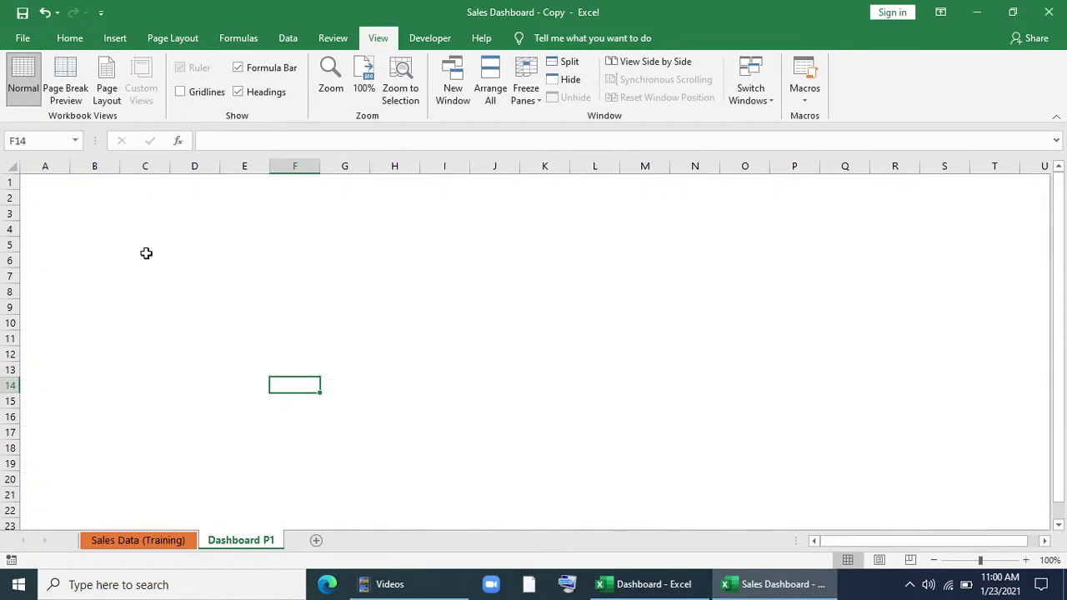
- Draw a tall rectangle about 6.9" high and 1.88" wide over columns A to C, starting at row 1
click(74, 40)
click(114, 41)
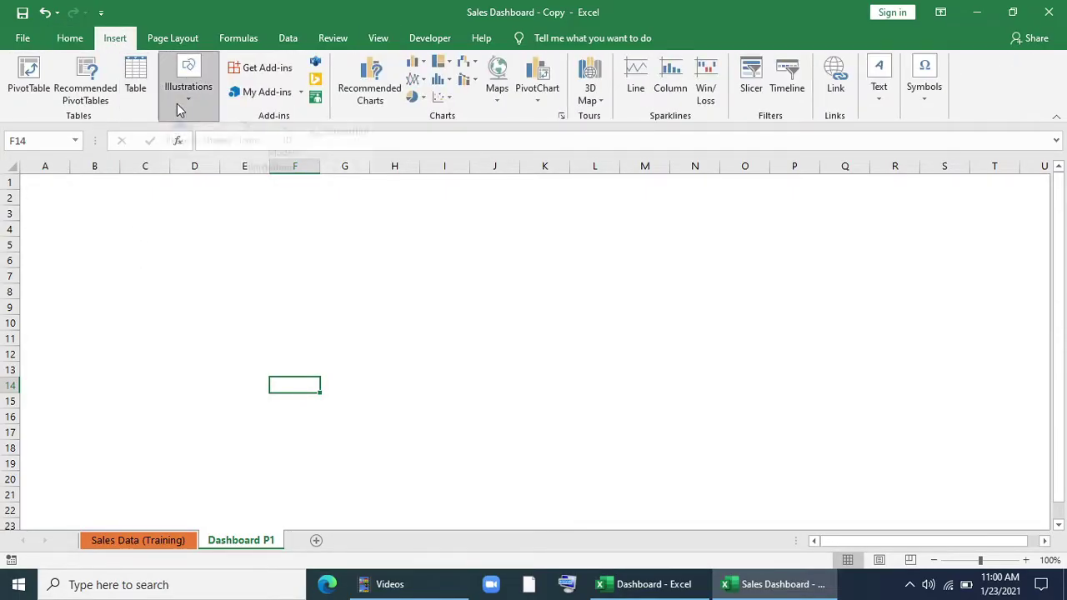
click(176, 104)
click(216, 145)
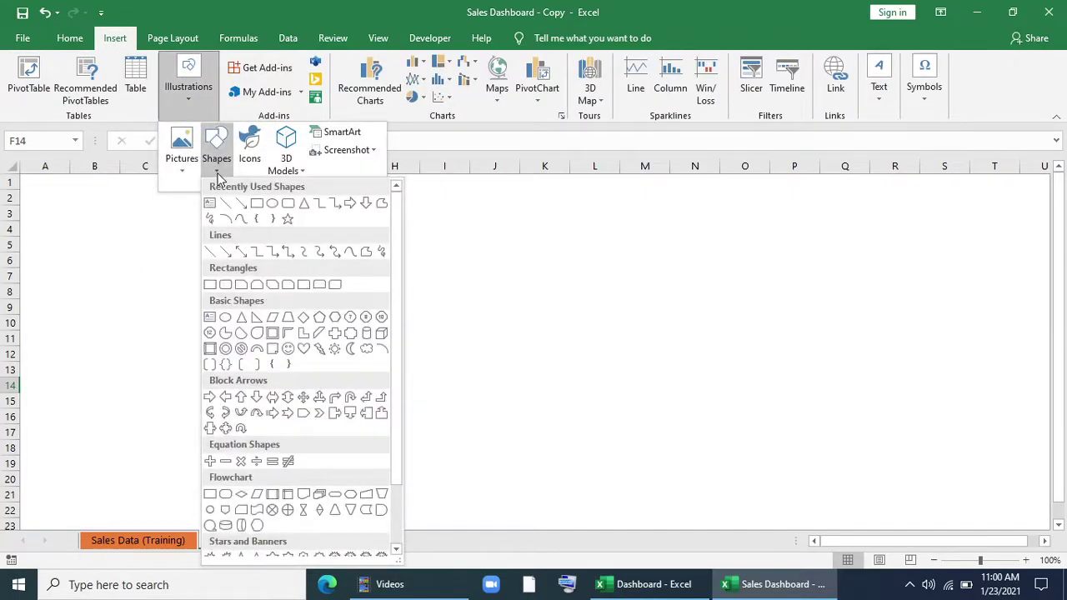
click(257, 204)
mouse_move(19, 174)
mouse_down()
mouse_move(131, 267)
mouse_move(169, 583)
mouse_move(161, 406)
mouse_up()
drag(89, 317, 91, 374)
scroll(125, 333, up, 7)
drag(153, 431, 160, 431)
- Fill the tall rectangle with the custom RGB colour 0, 38, 37
click(390, 66)
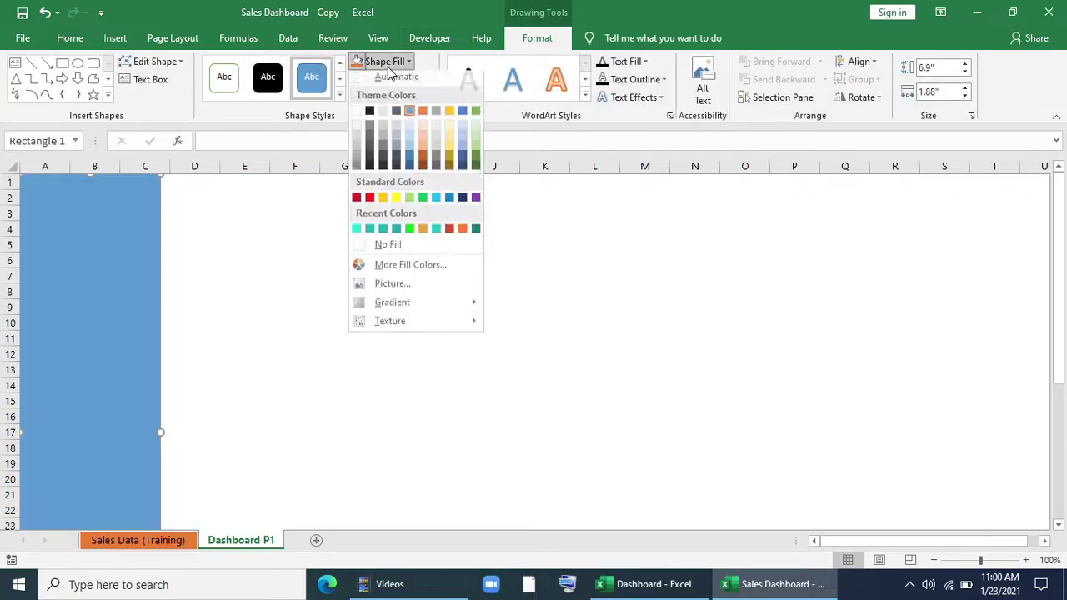
click(405, 279)
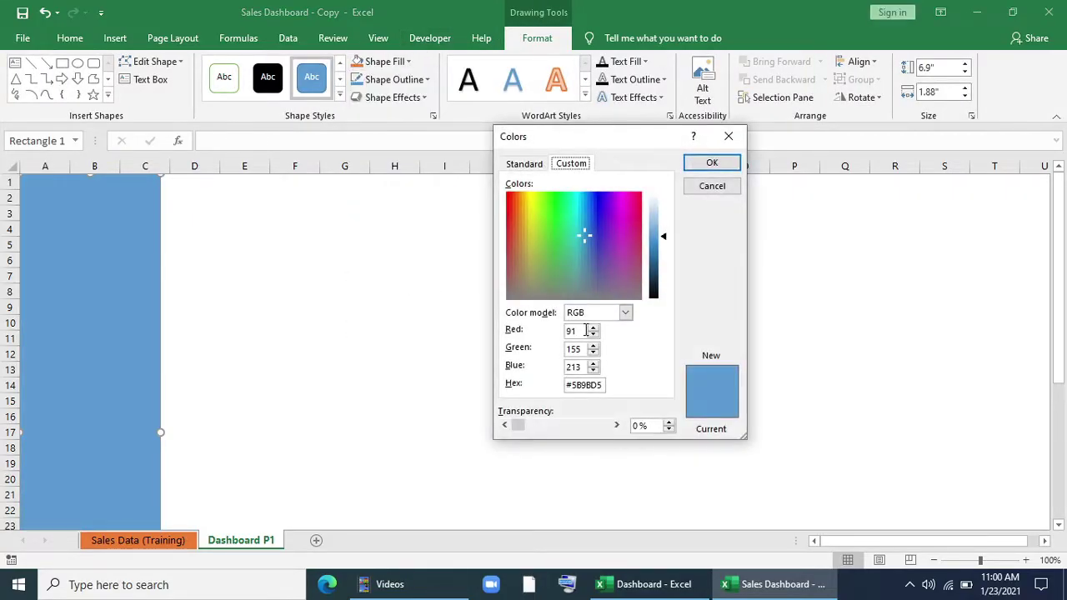
text(0)
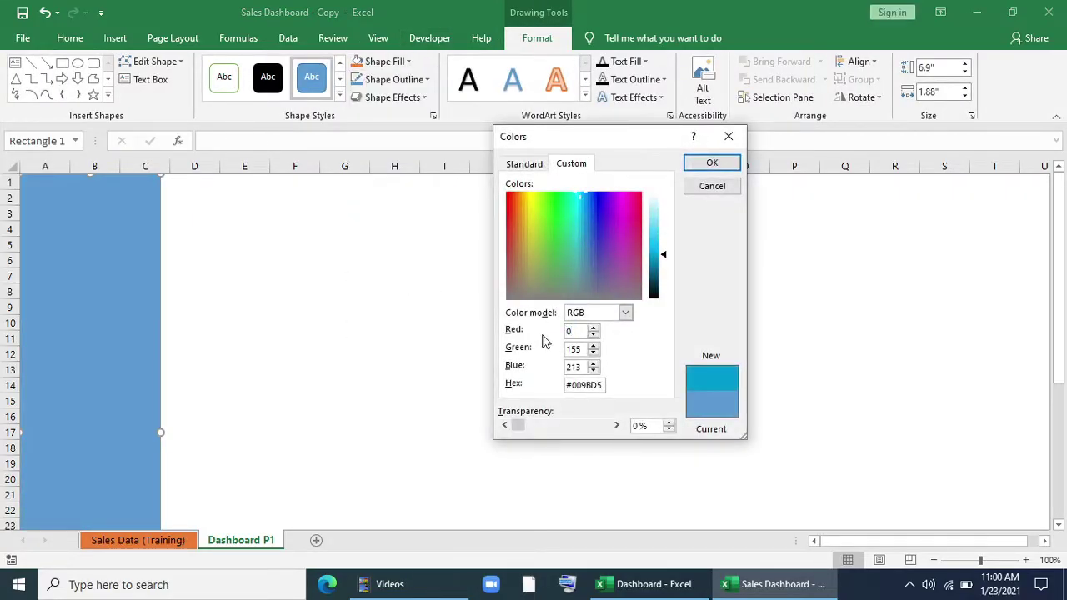
text(38)
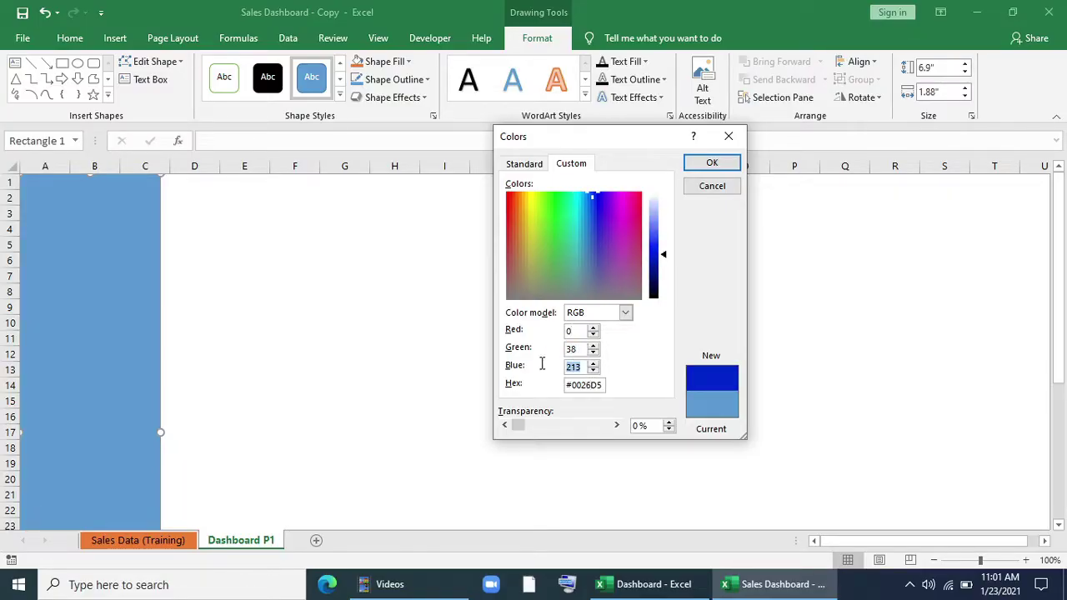
text(37)
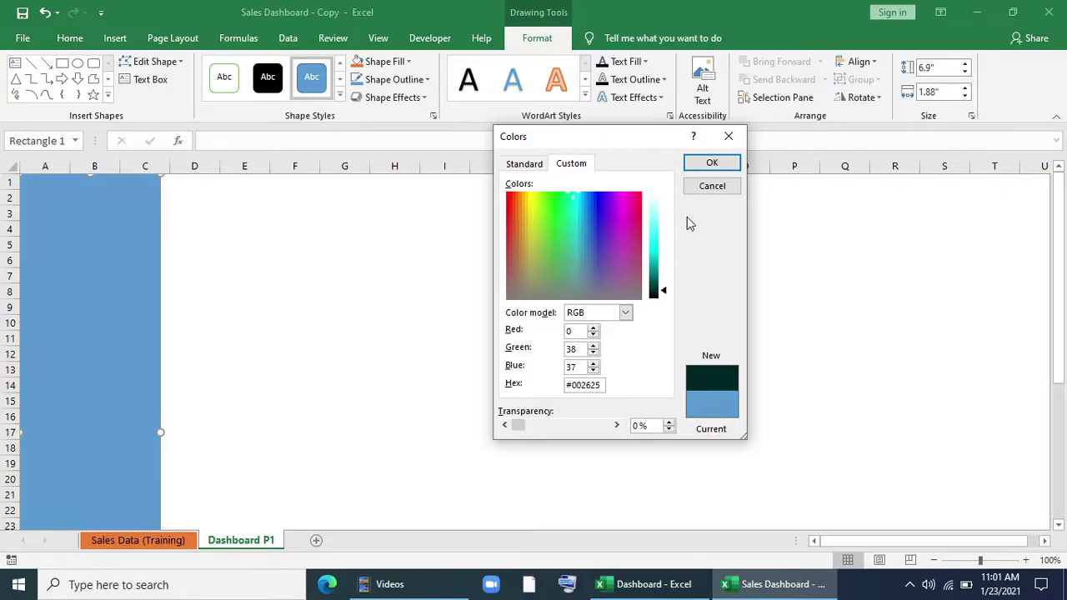
click(712, 163)
- Set the dark rectangle's fill transparency to 20%
right_click(86, 246)
click(142, 551)
click(867, 265)
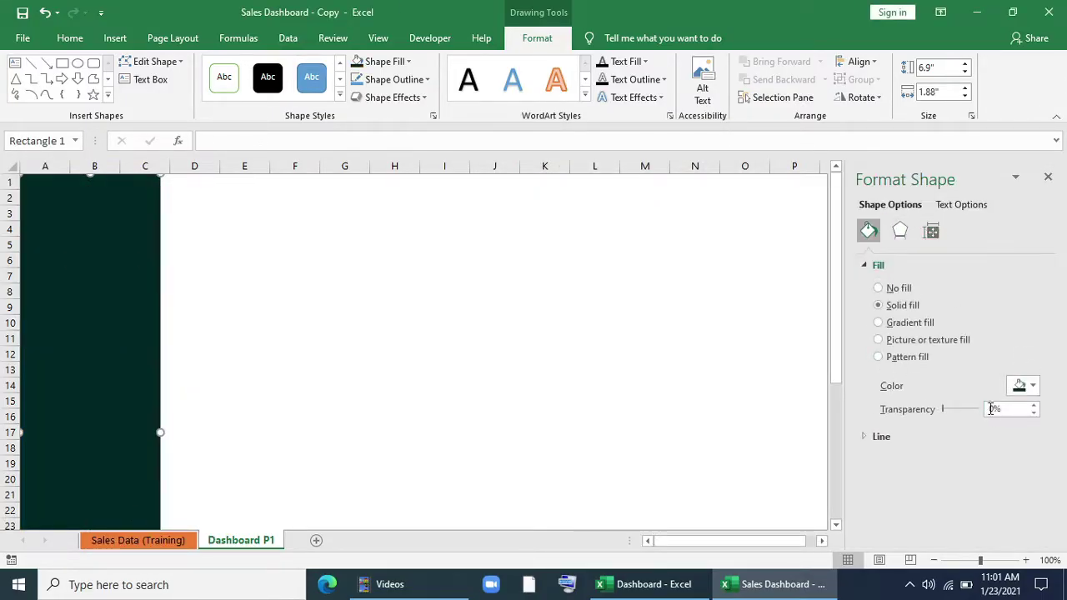
double_click(990, 408)
text(20)
key(Return)
click(1048, 177)
click(395, 79)
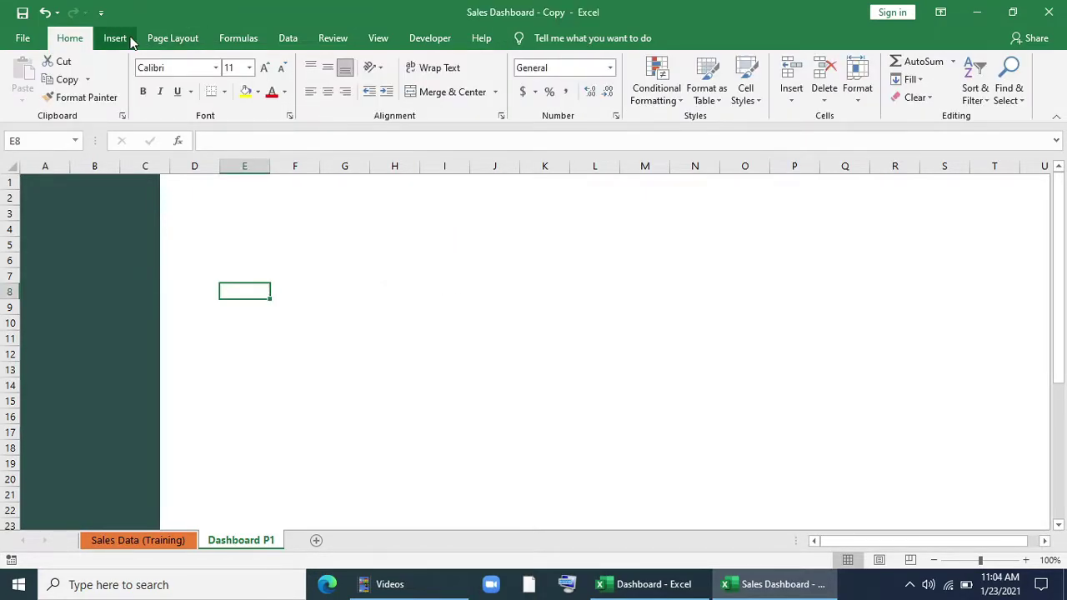
- Draw a second rectangle about 5.66" high and 1.34" wide over the dark one, starting at row 3 and aligned to its right edge
click(121, 37)
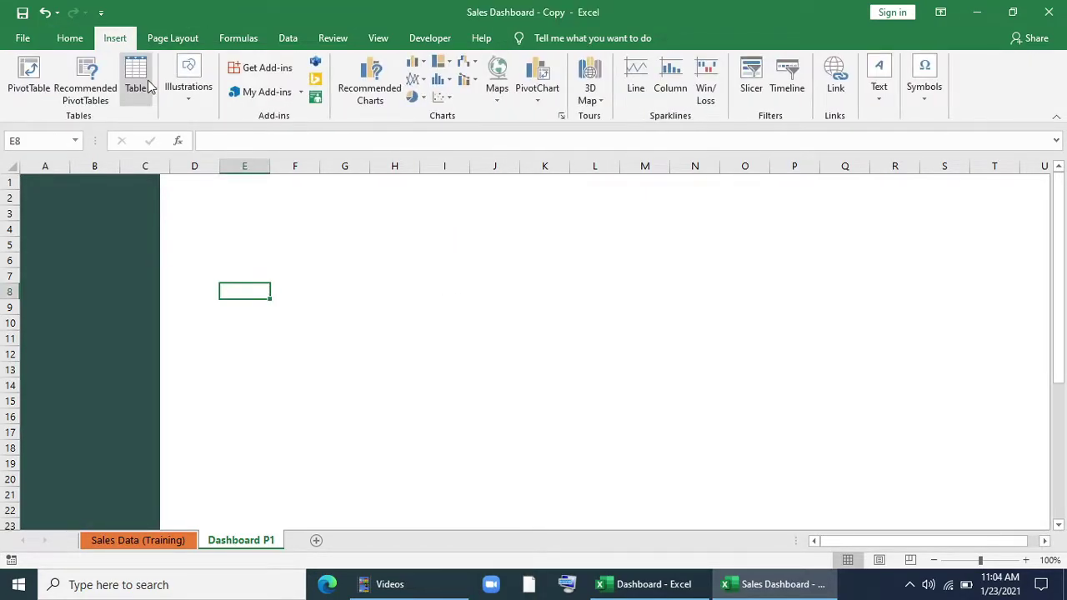
click(192, 103)
click(217, 151)
click(261, 205)
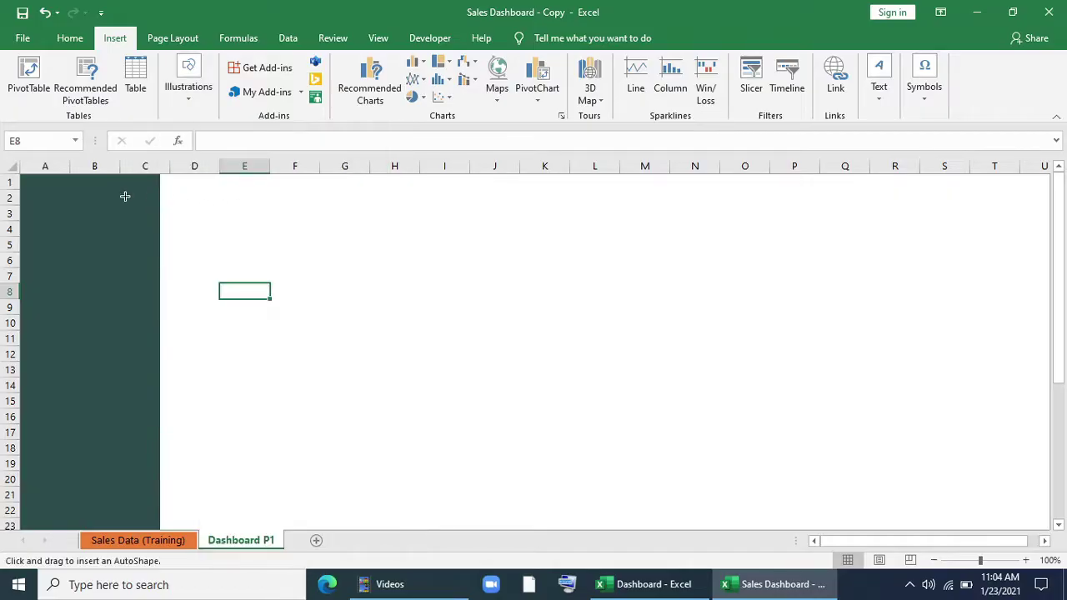
drag(58, 176, 159, 370)
scroll(143, 325, up, 6)
drag(108, 175, 108, 211)
- Fill the second rectangle with the recent teal colour and remove its outline
click(382, 61)
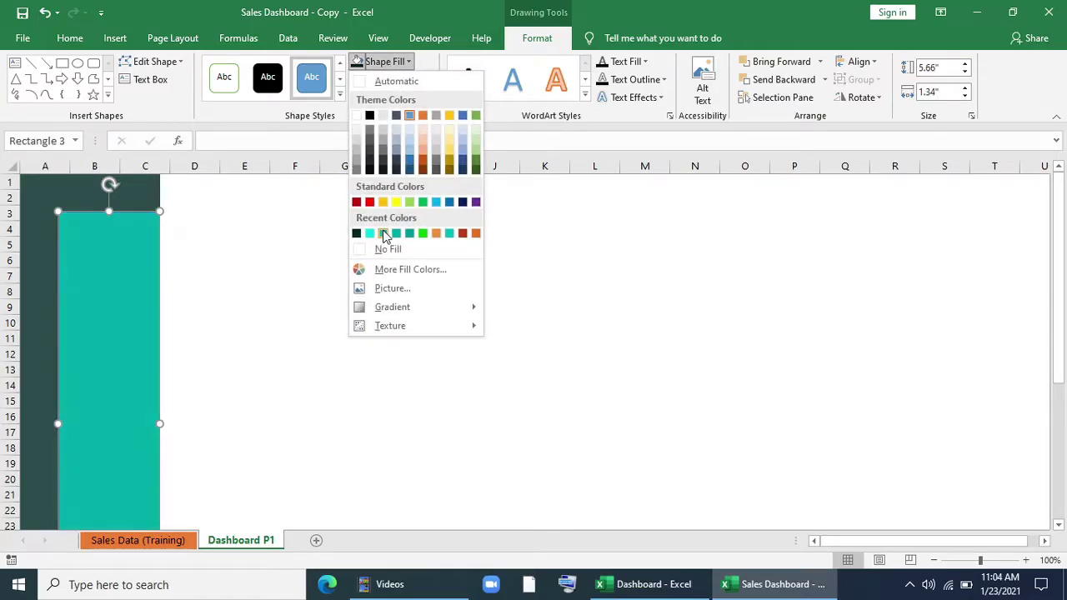
click(383, 233)
click(385, 79)
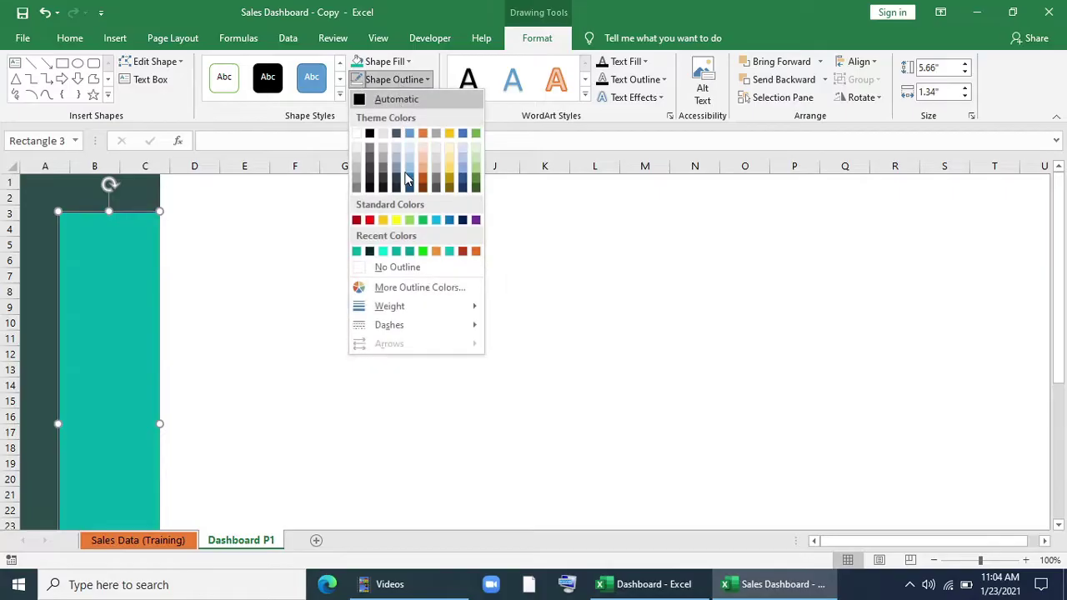
click(399, 267)
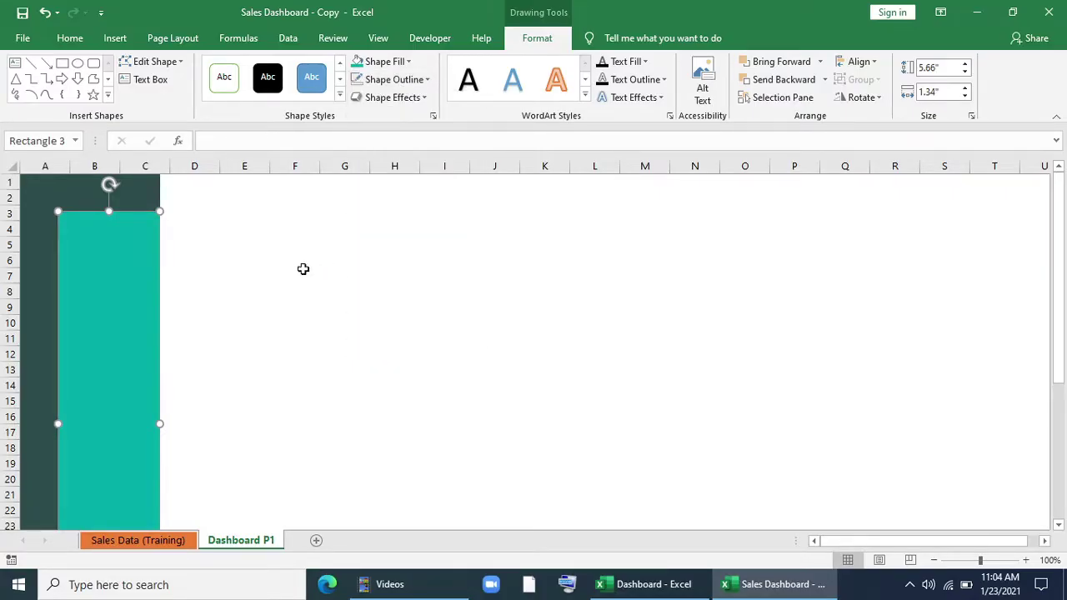
key(Escape)
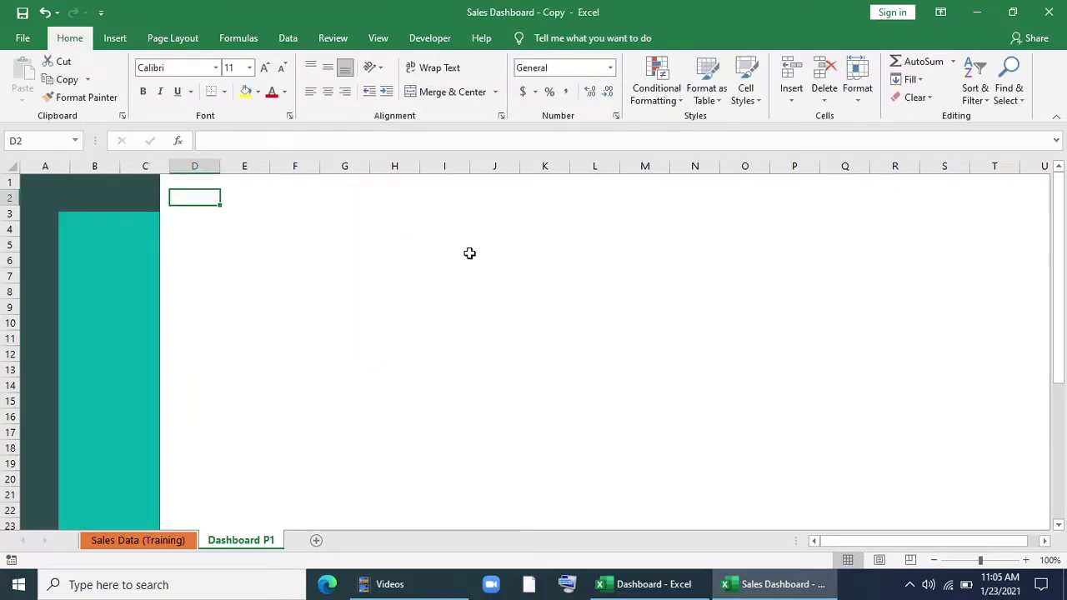
- Fill the entire worksheet background with a medium grey
click(13, 166)
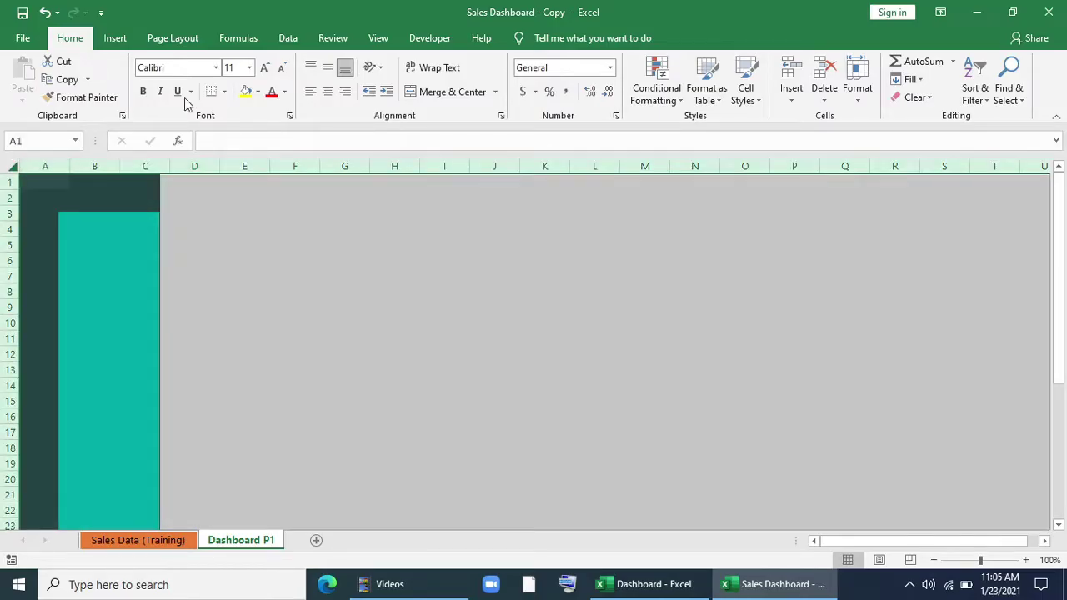
click(258, 91)
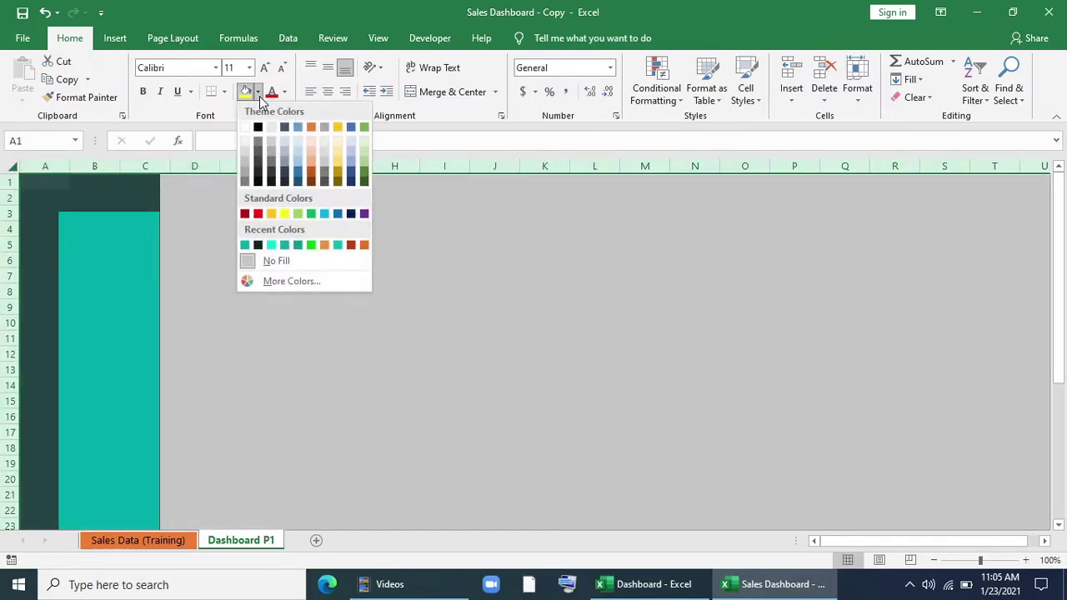
click(244, 166)
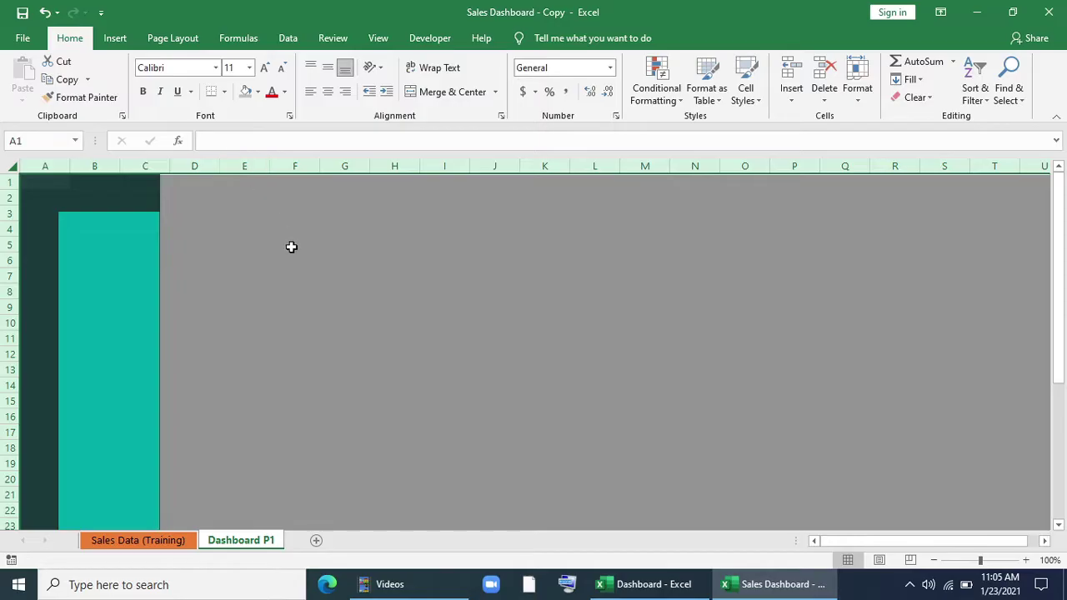
- Duplicate the teal rectangle and place the copy directly against its right side
click(136, 283)
drag(136, 284, 239, 286)
click(334, 292)
- Apply the first outer shadow, offset to the bottom right, to the dark rectangle
click(123, 191)
click(535, 40)
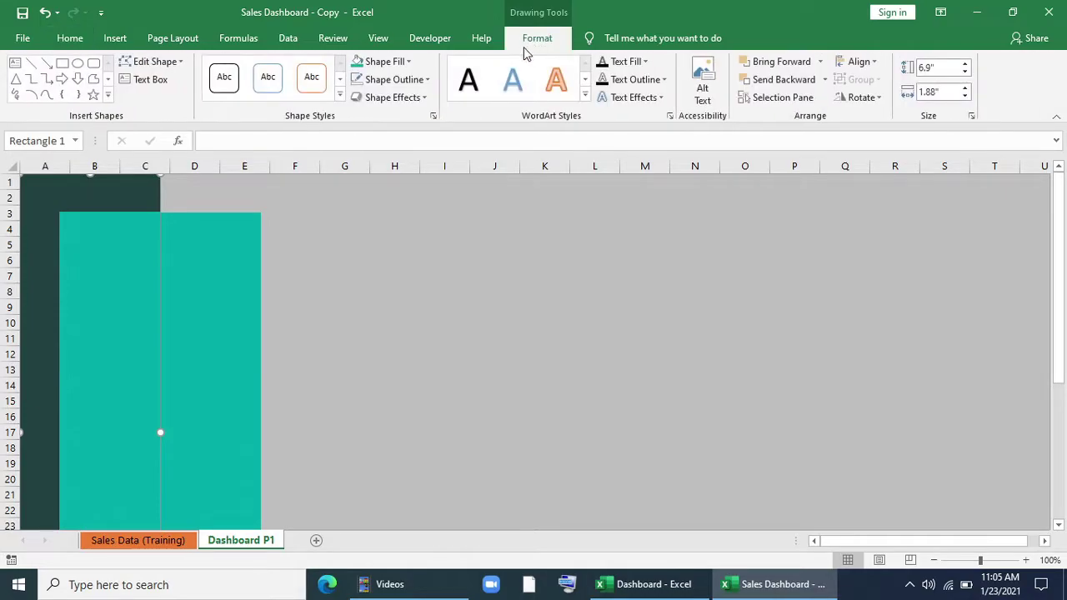
click(397, 97)
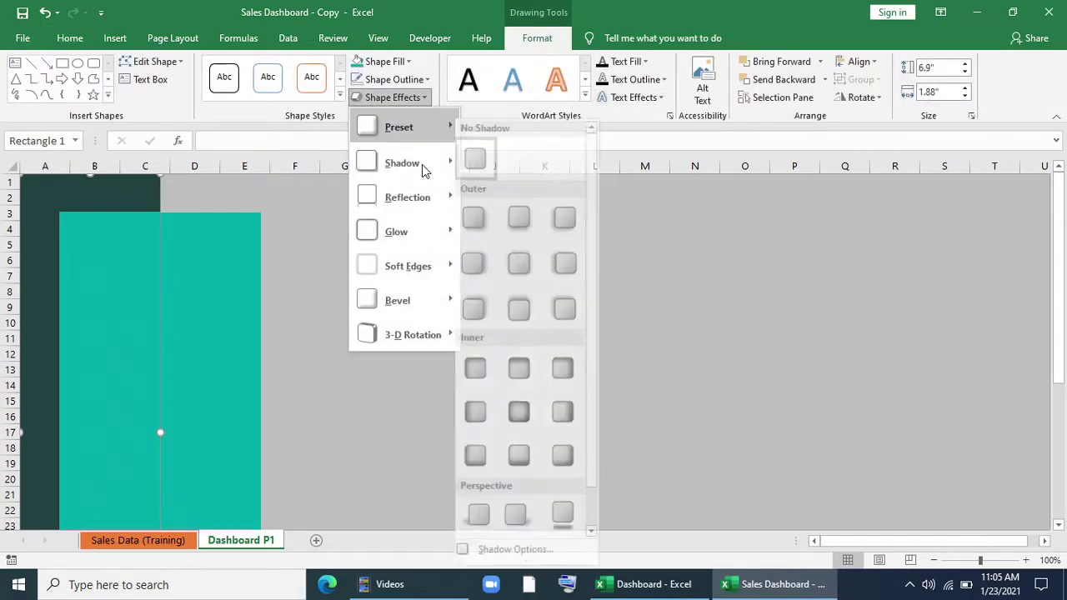
key(Escape)
key(Escape)
- Apply the same bottom-right outer shadow to each of the two teal rectangles
click(89, 276)
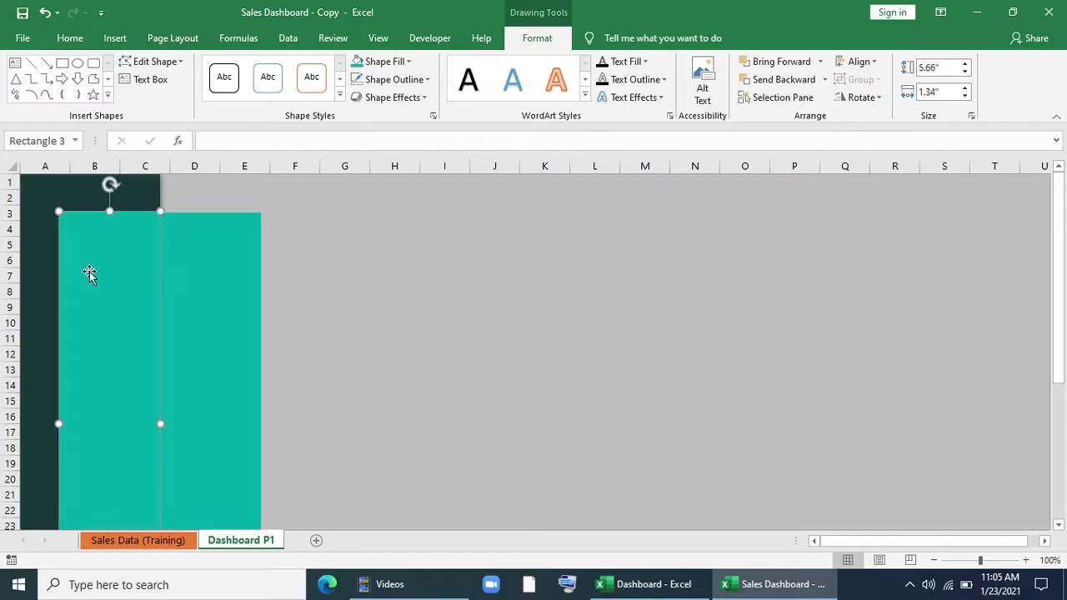
click(406, 98)
mouse_move(447, 165)
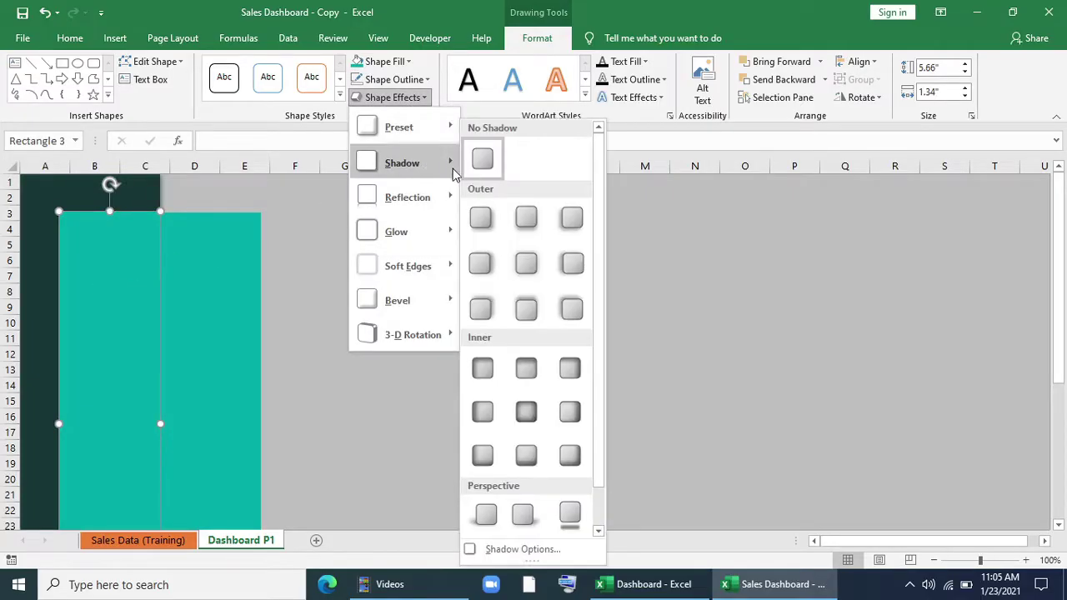
click(481, 220)
key(Escape)
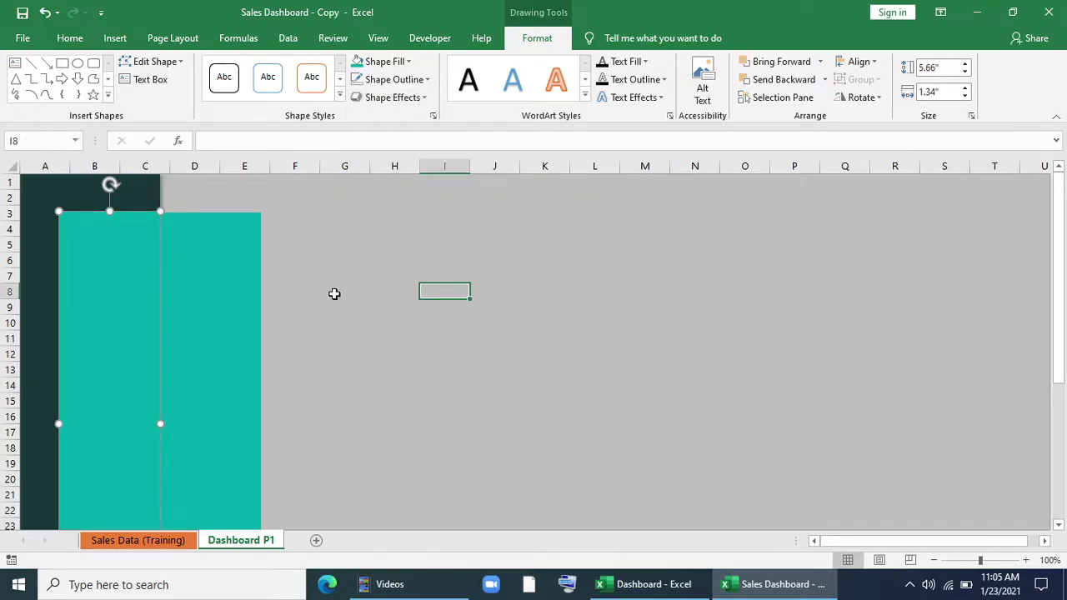
click(225, 292)
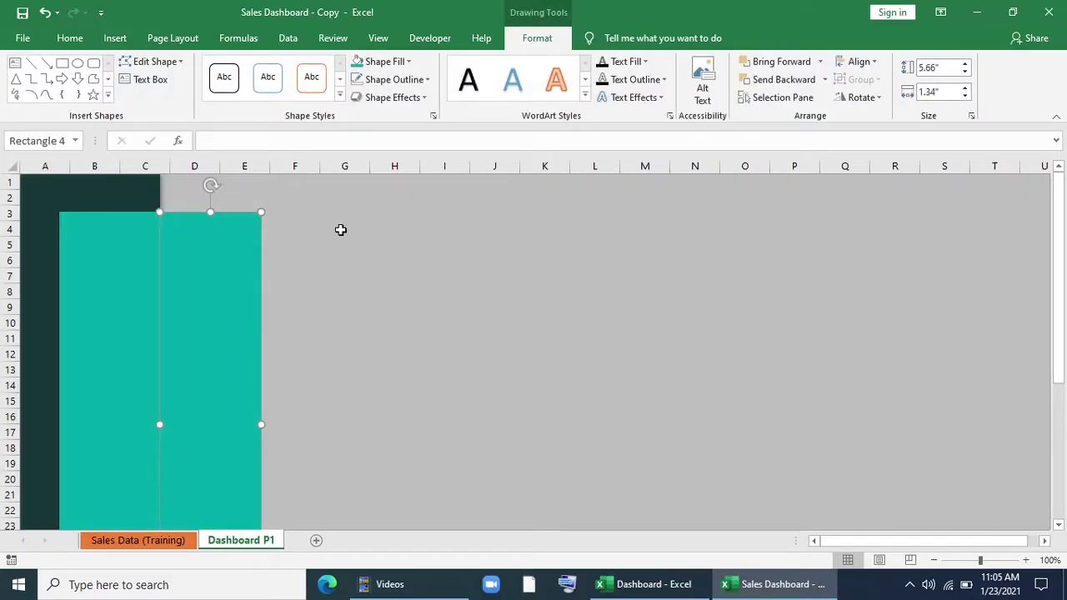
click(417, 98)
mouse_move(431, 161)
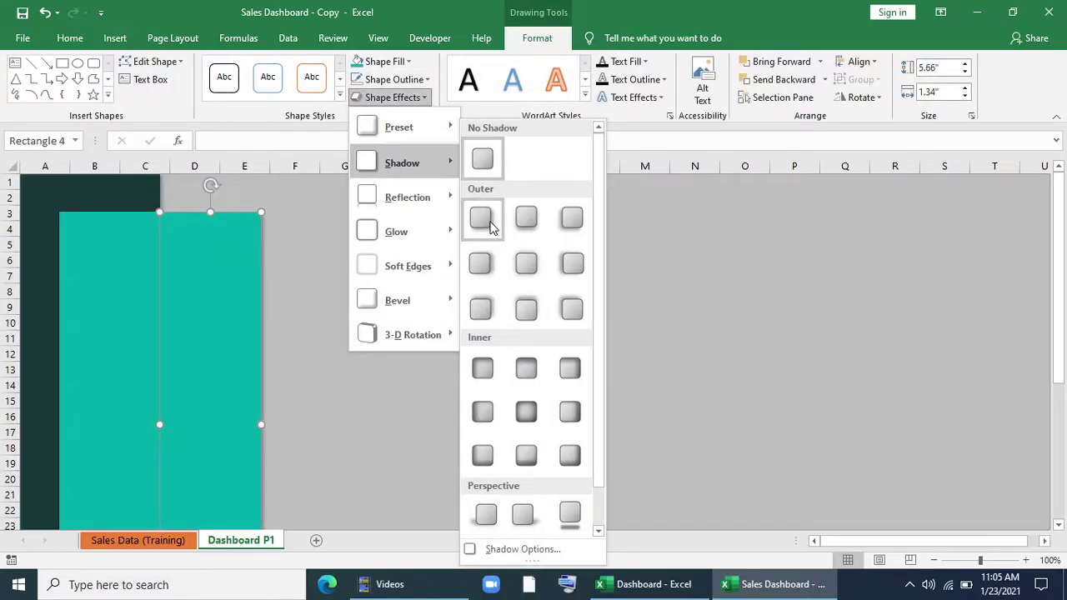
click(492, 224)
- Bring the left teal rectangle to the front so it lies above its copy
key(Tab)
click(821, 61)
click(800, 102)
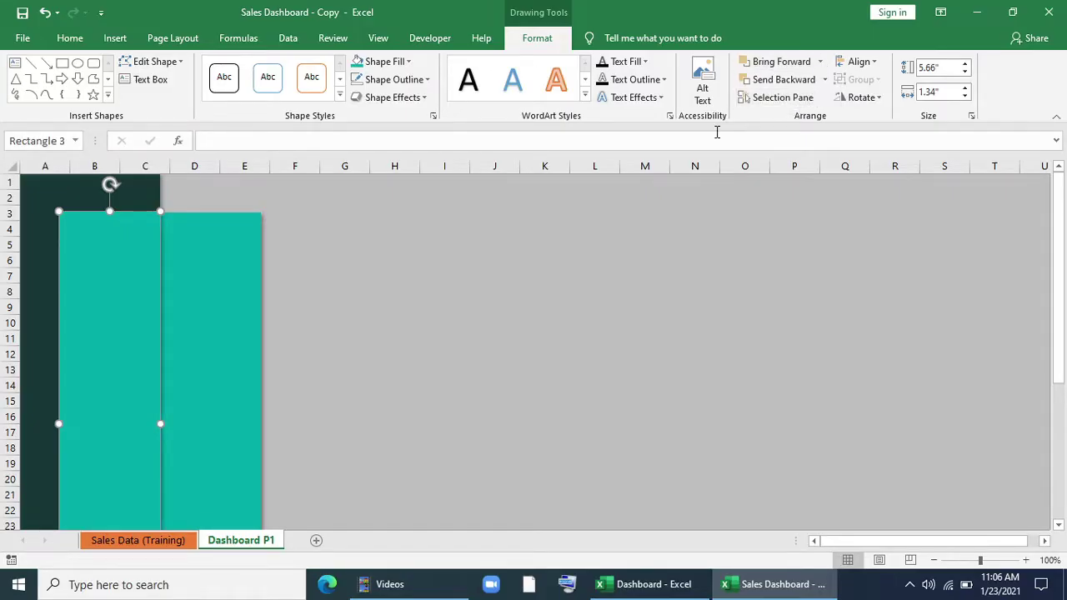
click(428, 261)
- Fill the right teal rectangle with white and remove its outline
click(198, 357)
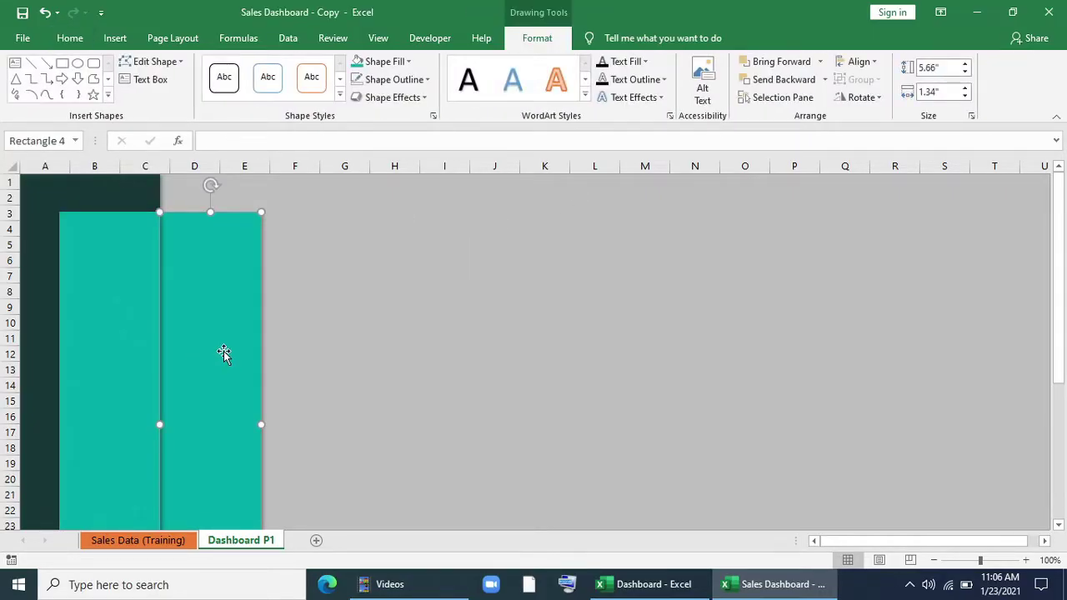
click(385, 62)
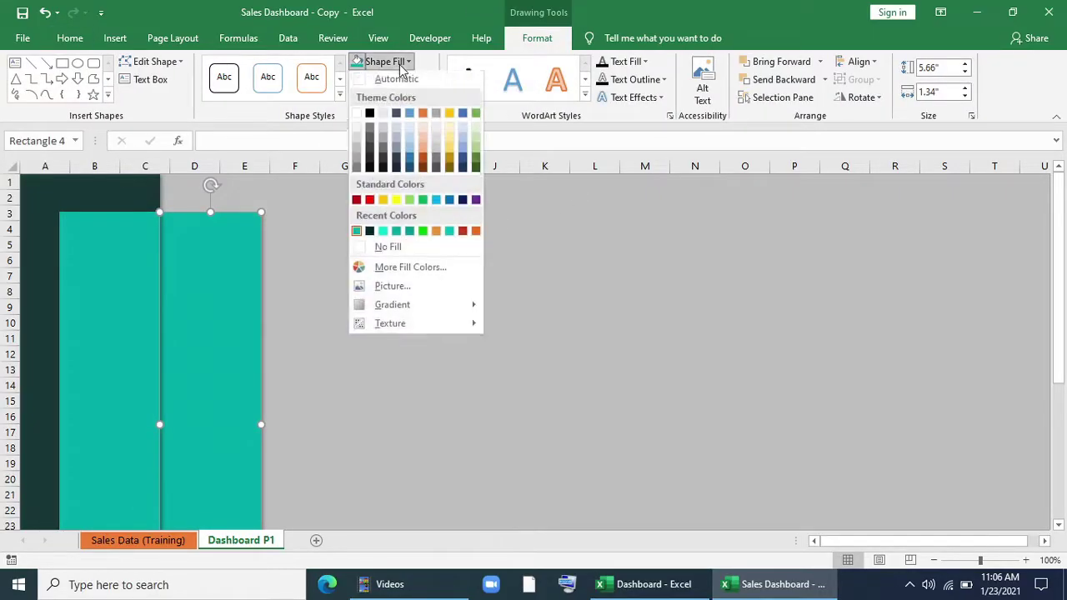
click(358, 118)
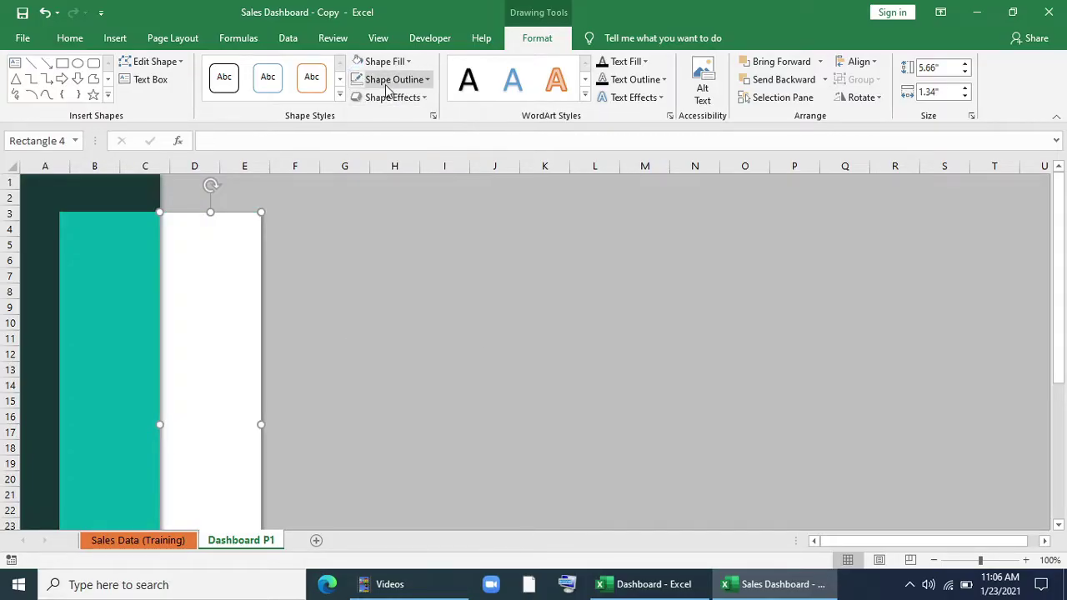
click(388, 80)
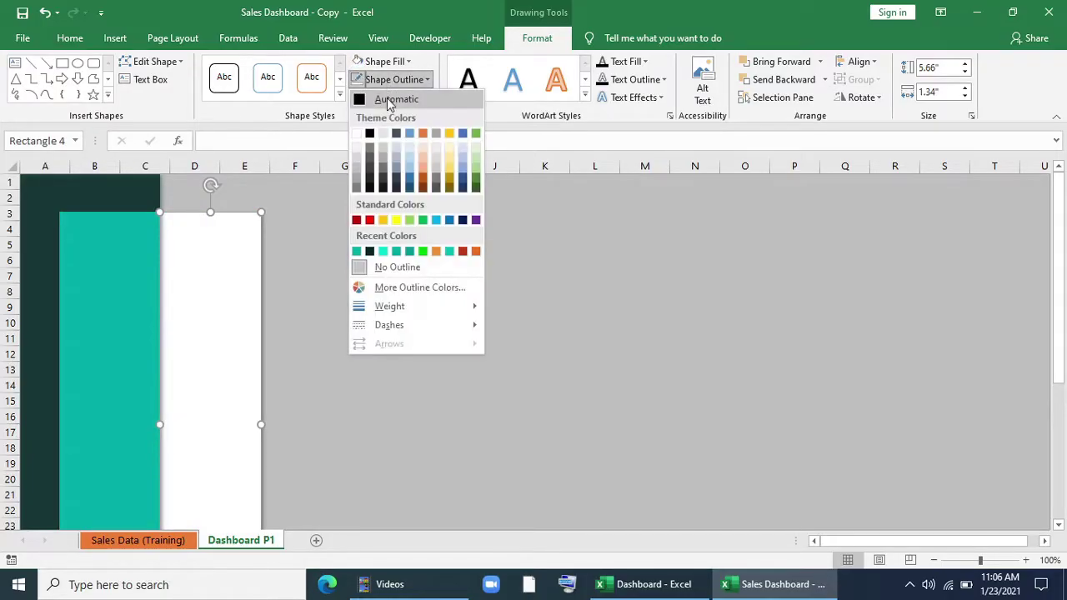
click(388, 267)
- Widen the white rectangle to about 11.58" and place a copy of the teal rectangle as a thin strip along its right edge
drag(260, 425, 1029, 408)
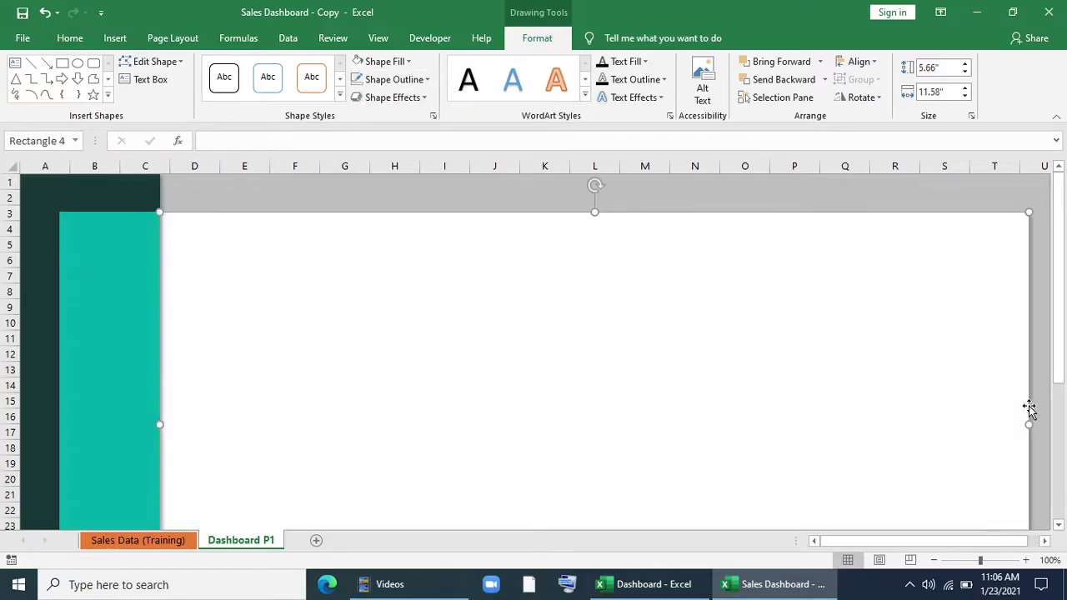
click(112, 257)
drag(112, 257, 992, 262)
drag(934, 424, 1028, 422)
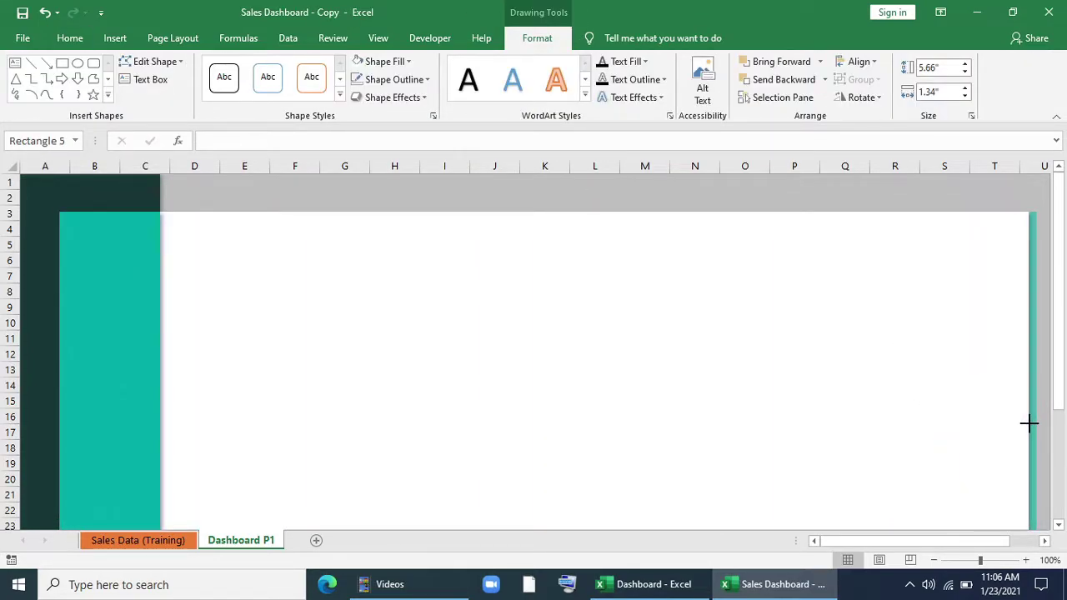
click(795, 196)
- Group the teal rectangle, the white rectangle and the thin teal strip
click(122, 302)
ctrl+click(381, 329)
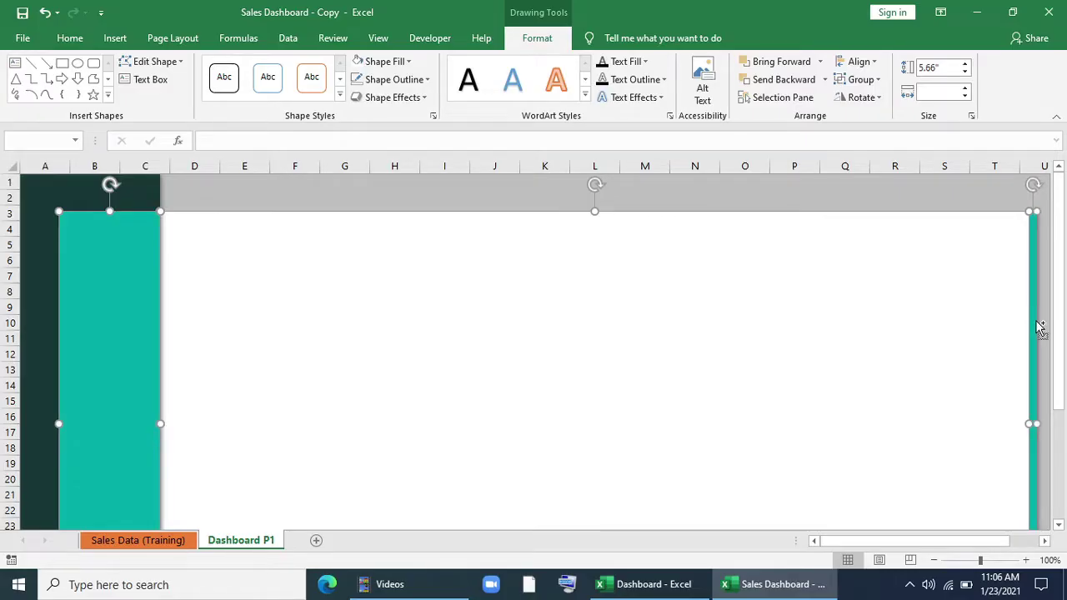
click(863, 79)
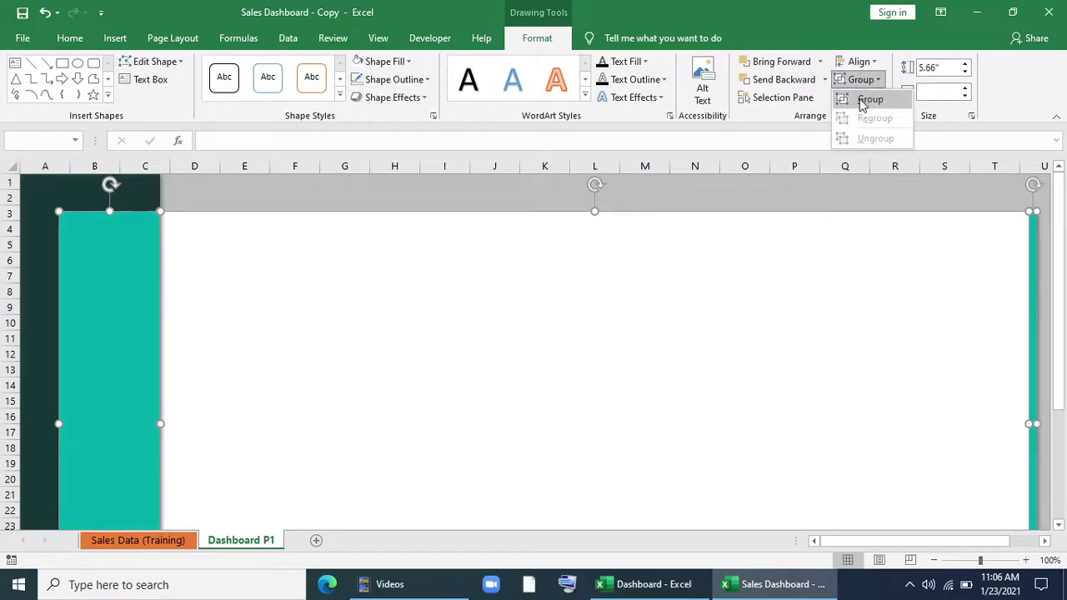
click(867, 99)
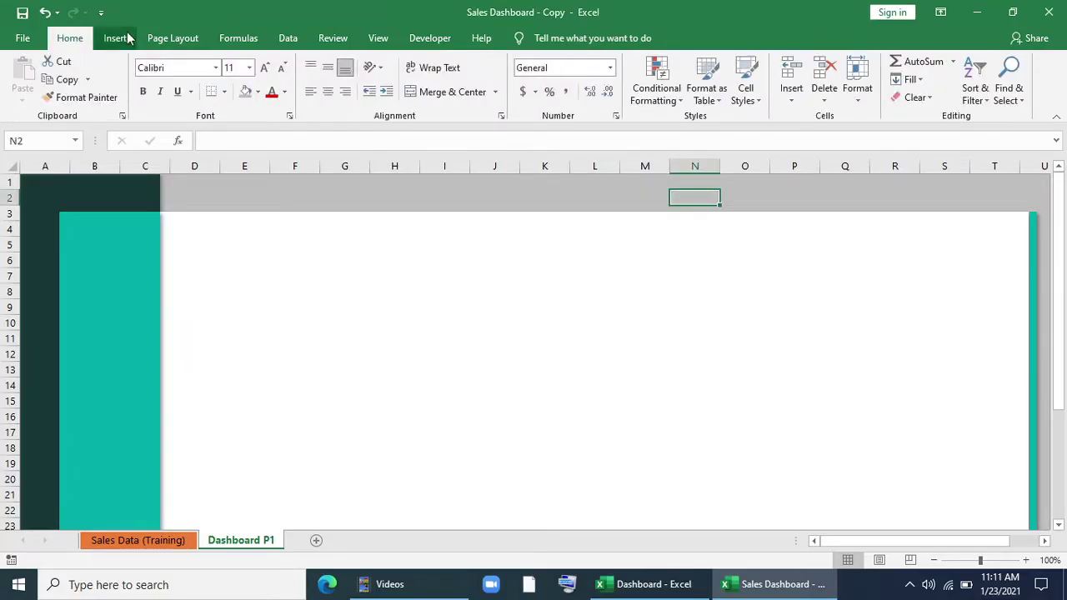
- Draw a slightly rounded rectangle about 1.97" high and 2.79" wide on the white panel
click(125, 38)
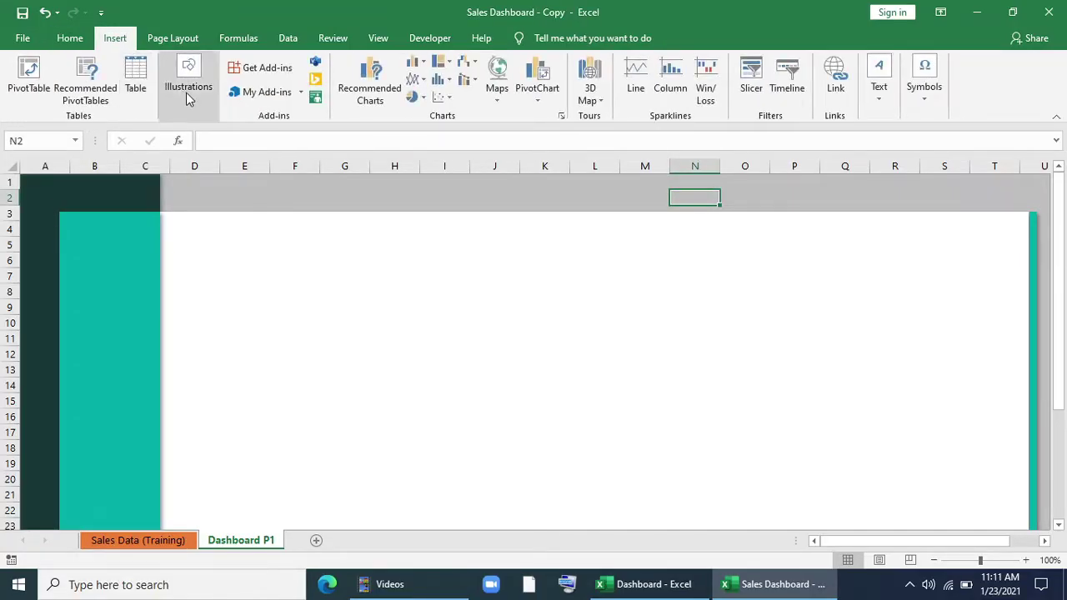
click(186, 93)
click(217, 158)
click(223, 198)
drag(238, 254, 448, 402)
mouse_move(261, 260)
mouse_down()
mouse_move(245, 261)
mouse_move(256, 246)
mouse_up()
- Set the rounded rectangle's height to 4.58" and its width to 2.63"
right_click(253, 245)
click(354, 552)
click(881, 265)
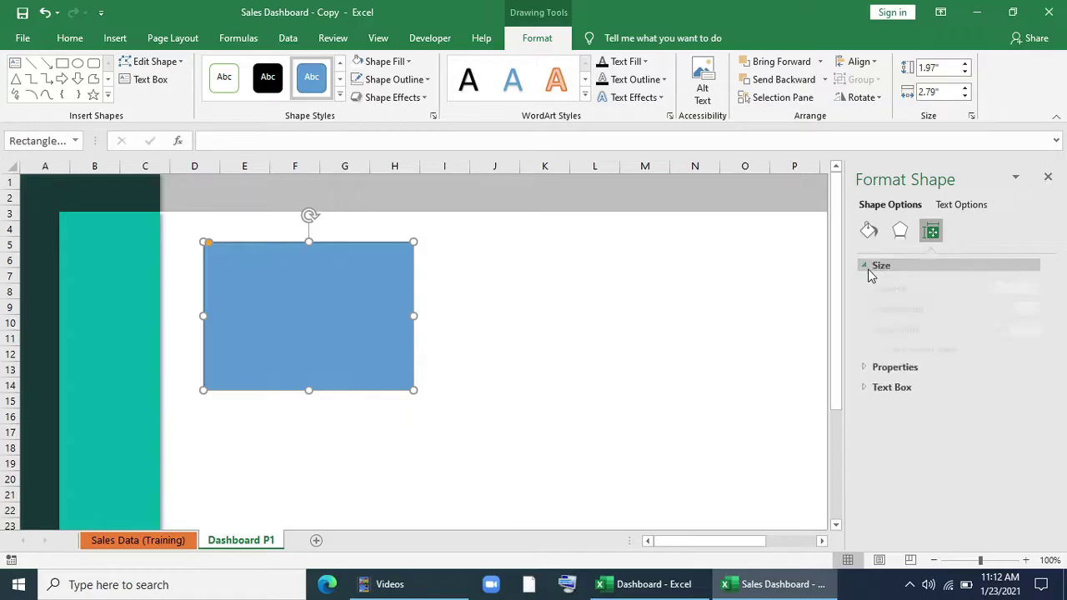
triple_click(1005, 283)
text(4.58)
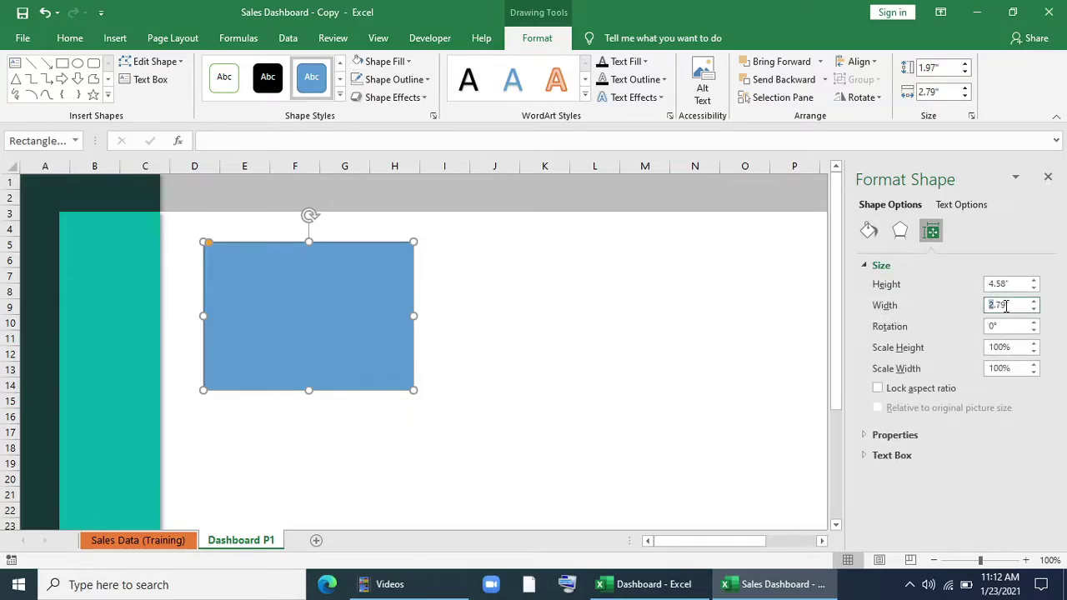
triple_click(1004, 306)
text(2.)
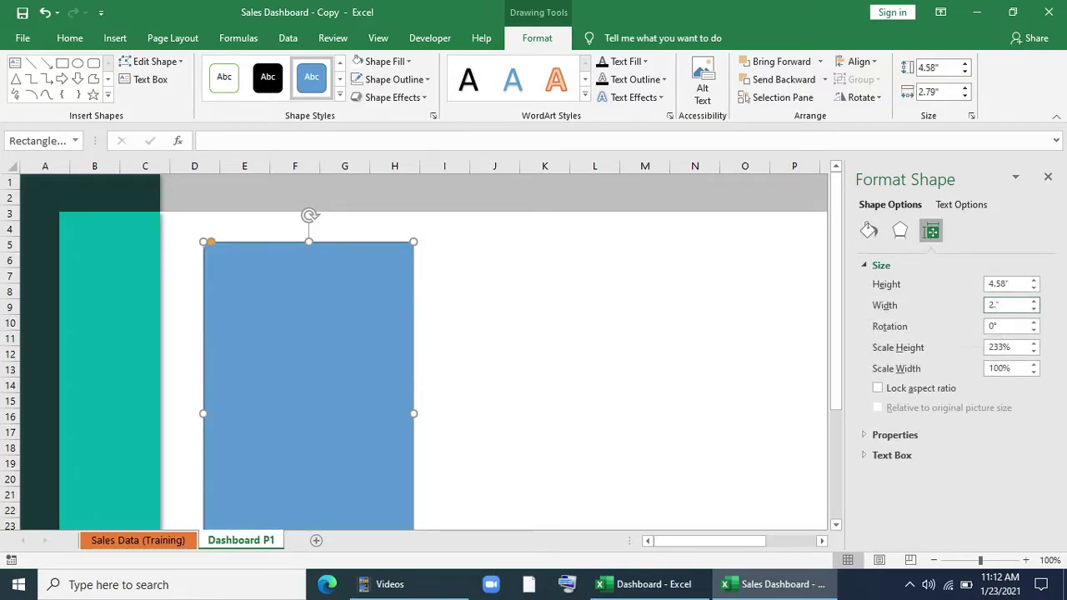
text(63)
click(1048, 176)
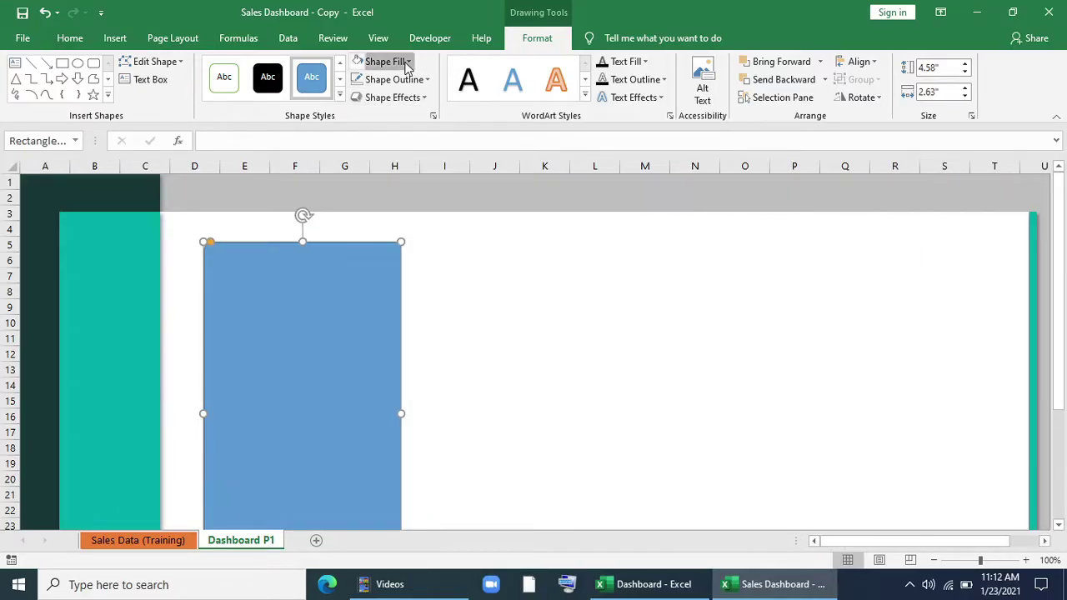
- Fill the rounded rectangle with light grey and remove its outline
click(385, 62)
click(383, 137)
click(390, 80)
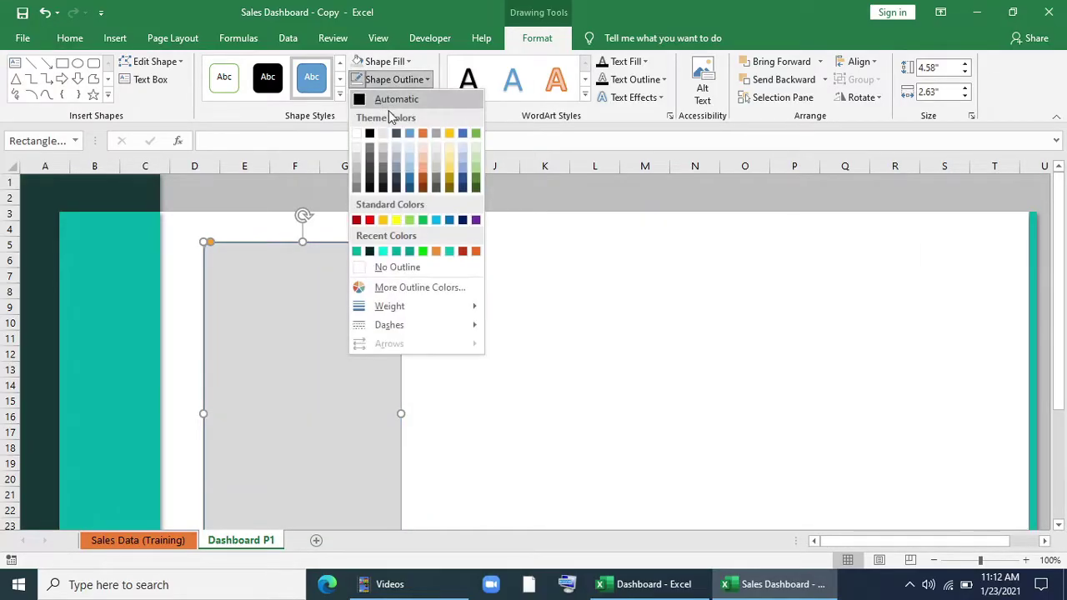
click(375, 268)
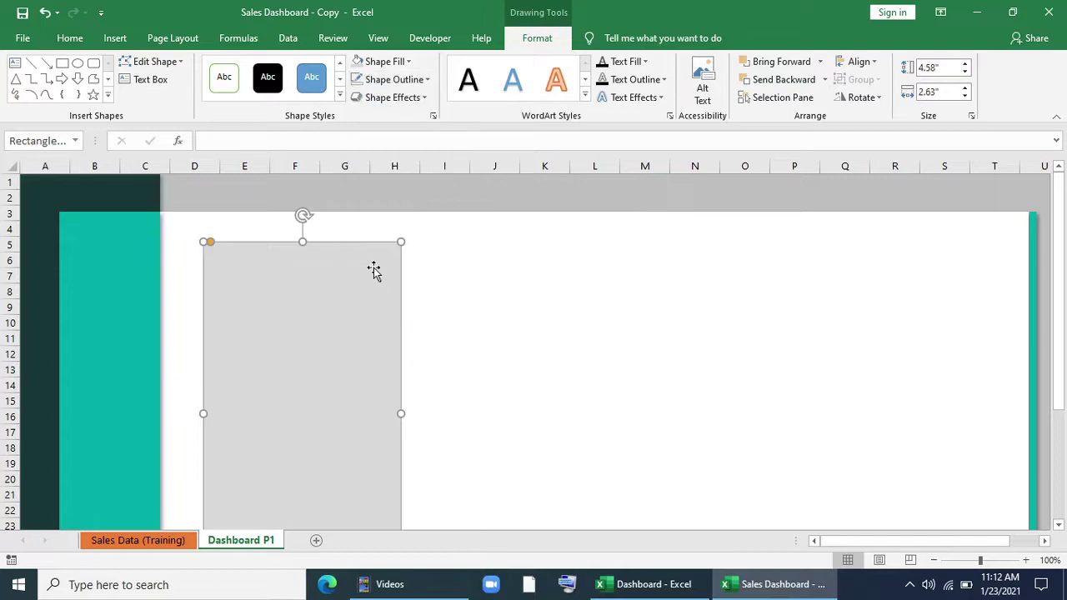
- Give the light grey rounded rectangle a bottom-right outer shadow
click(421, 97)
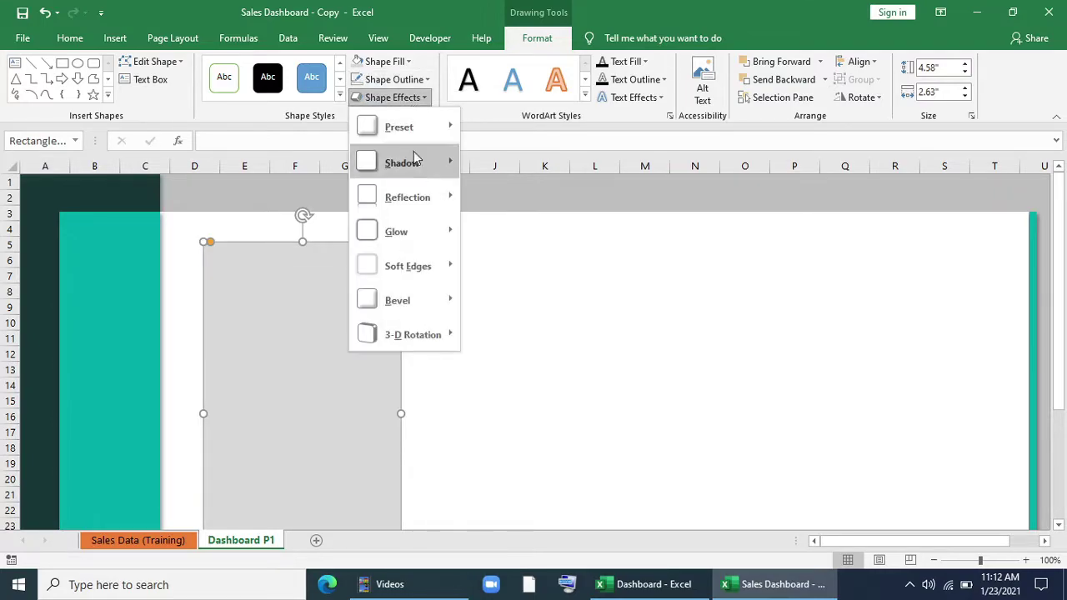
mouse_move(410, 162)
click(488, 225)
- Move the grey panel to the right end of the white area, spanning rows 8 to 29
drag(339, 319, 943, 332)
scroll(776, 289, down, 4)
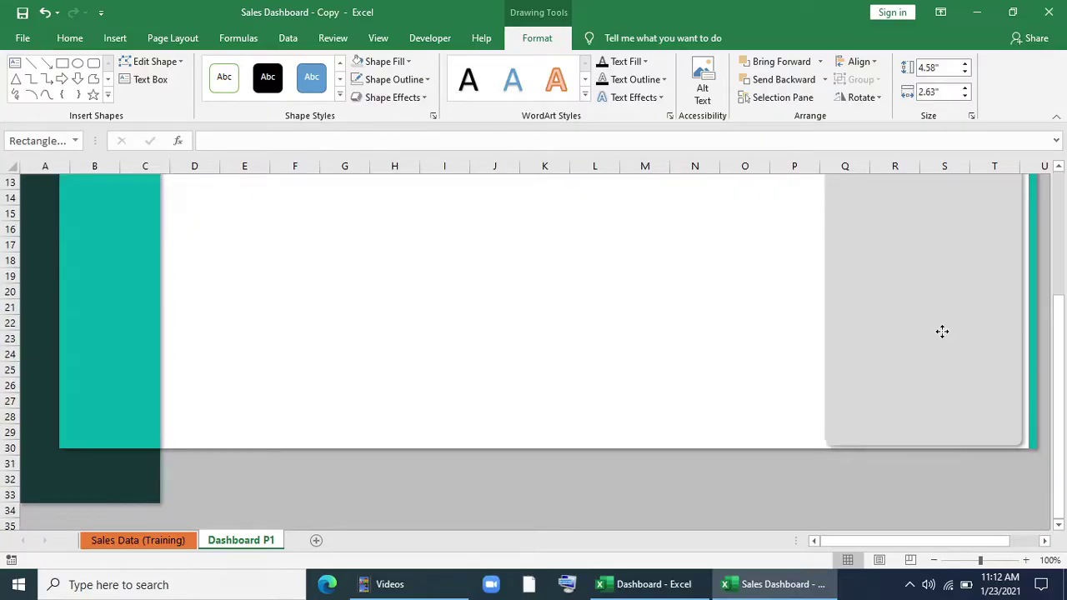
scroll(740, 331, up, 4)
- Duplicate the grey panel to its left and resize the copy to 2.1" high and 8.72" wide
drag(820, 410, 463, 410)
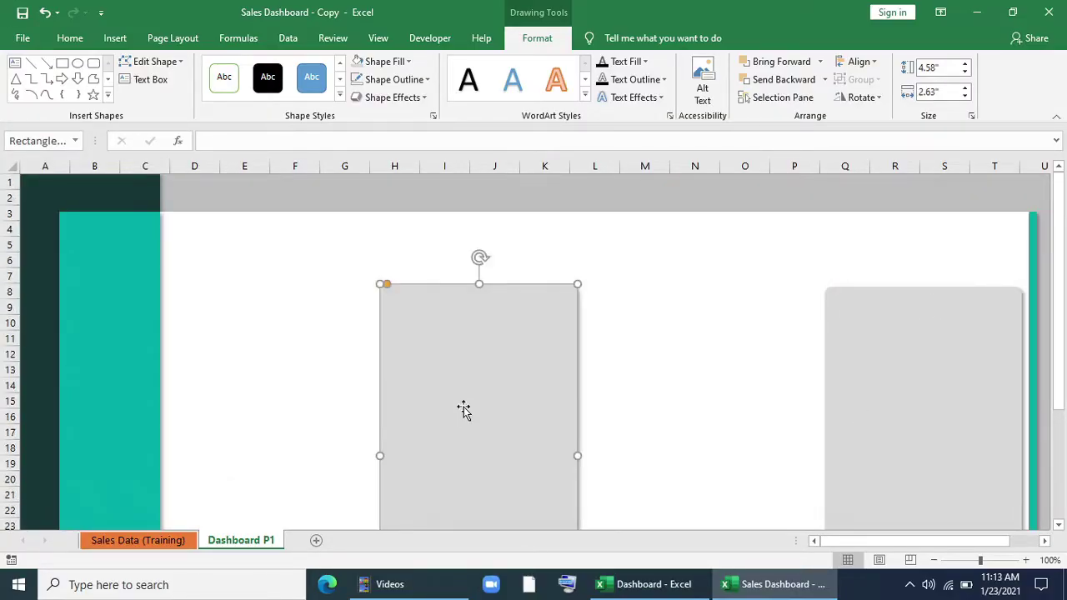
right_click(463, 409)
click(472, 395)
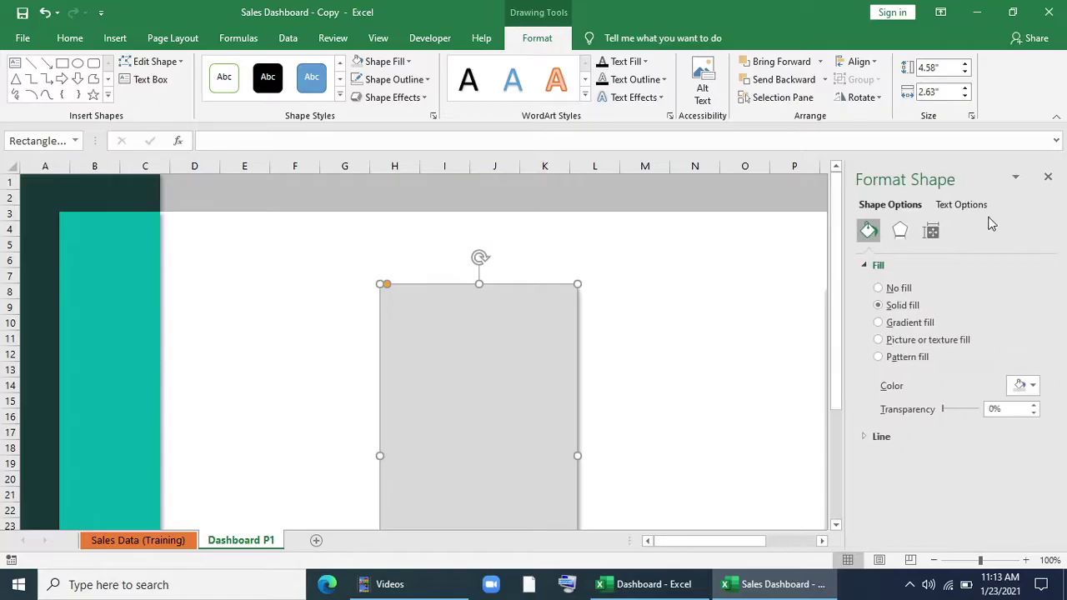
click(932, 231)
click(997, 284)
text(2.1)
key(Tab)
text(8)
text(.8")
click(1002, 281)
click(1048, 177)
- Place the wide grey panel along the bottom of the white area in rows 20 to 29 and duplicate it above
scroll(594, 335, down, 4)
drag(588, 259, 584, 409)
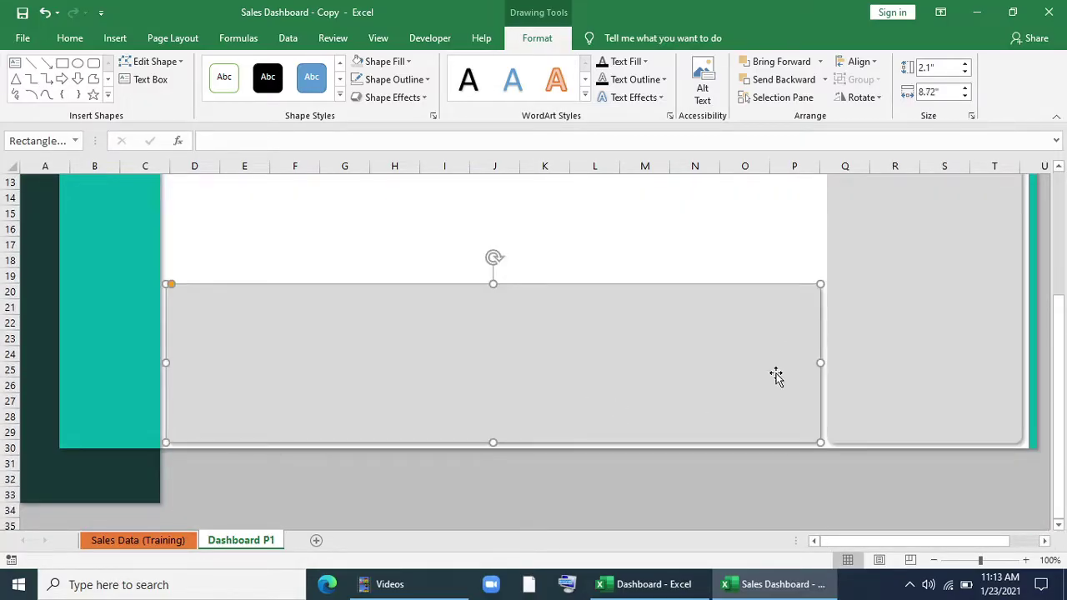
scroll(787, 366, up, 4)
key(ctrl+v)
scroll(720, 248, down, 3)
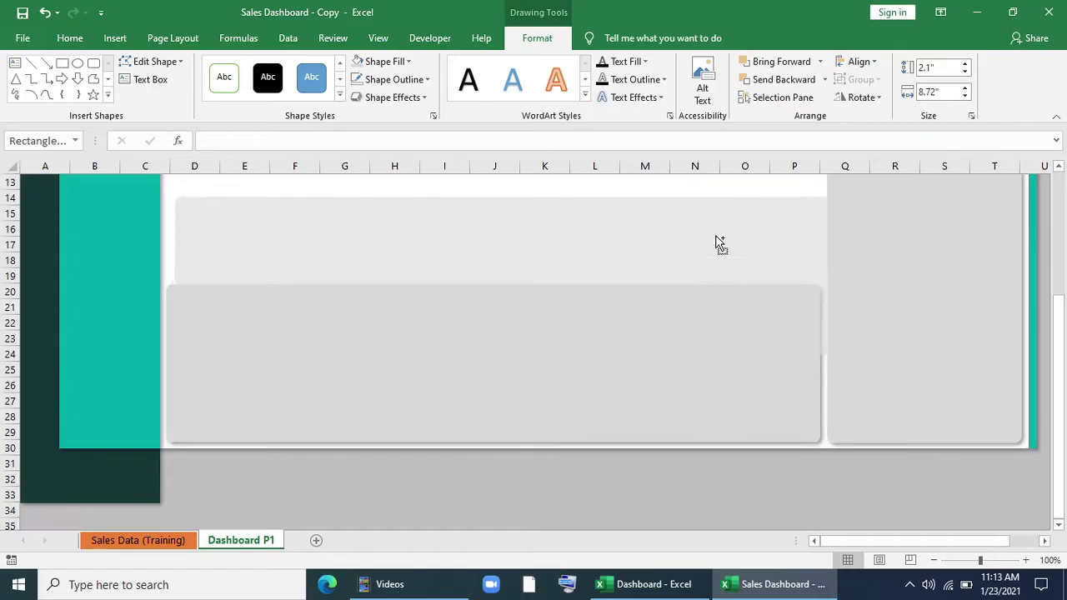
scroll(517, 371, up, 3)
- Shrink the upper copy to about 2.96" wide above the wide panel's left end and raise its top edge into row 8
drag(517, 372, 518, 390)
drag(824, 384, 391, 385)
drag(278, 305, 278, 297)
- Duplicate the small panel twice to the right, narrowing the middle copy and stretching the last to the wide panel's right edge
drag(290, 350, 519, 352)
drag(619, 381, 584, 381)
drag(479, 374, 667, 375)
drag(773, 381, 822, 381)
- Stretch the three upper panels together to about 2.35" high, level with the top of the tall right panel
shift+click(491, 350)
shift+click(291, 327)
drag(279, 298, 281, 286)
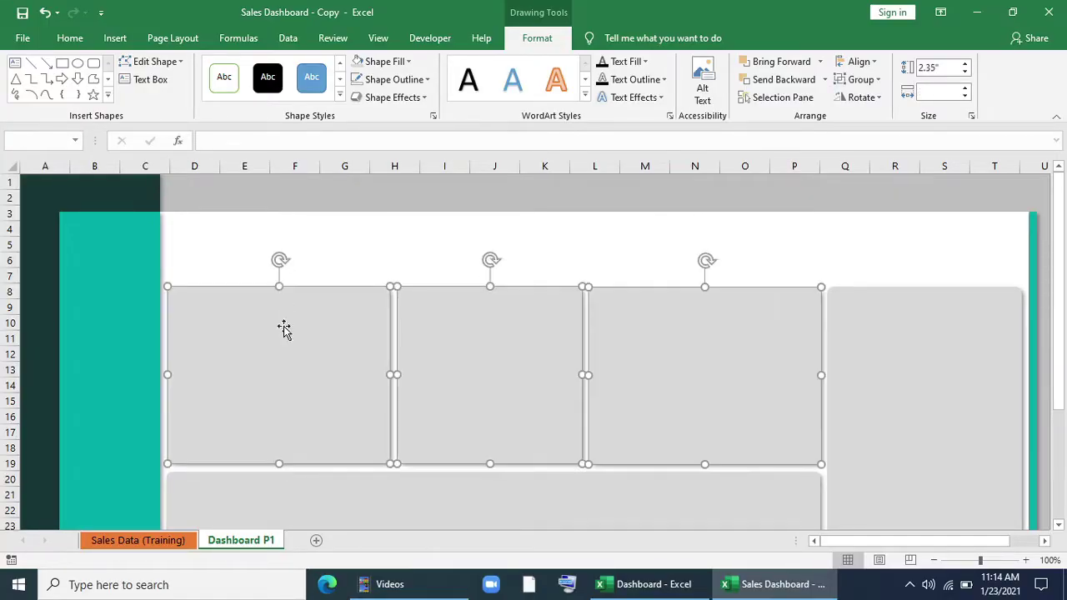
- Duplicate the first small panel as a full-width header about 0.83" high above the others, and widen the first panel by narrowing its middle neighbour
click(284, 304)
drag(247, 374, 247, 303)
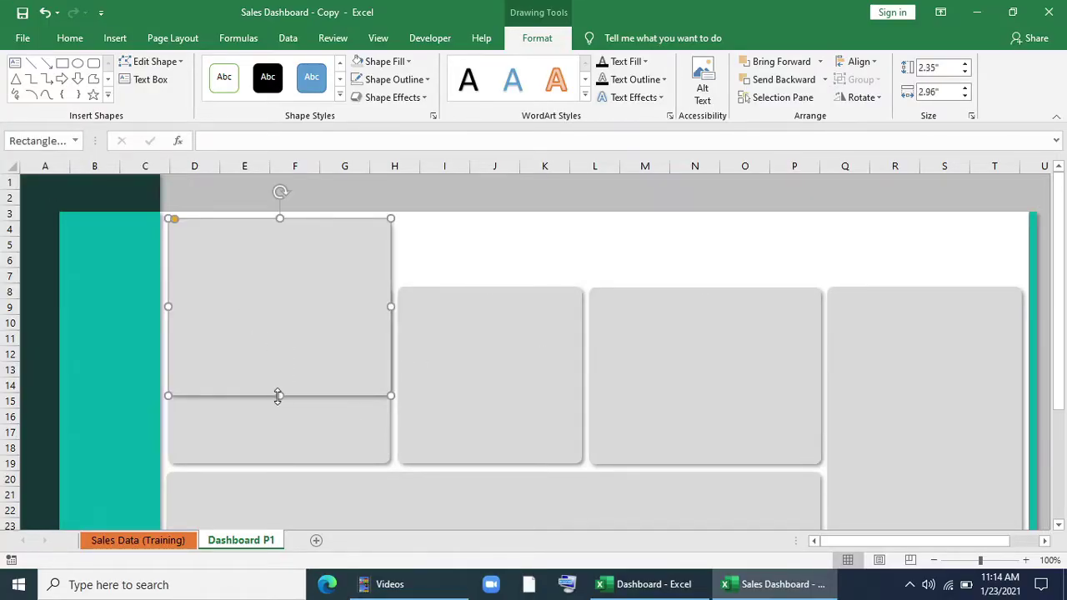
drag(278, 395, 303, 276)
drag(389, 248, 1018, 242)
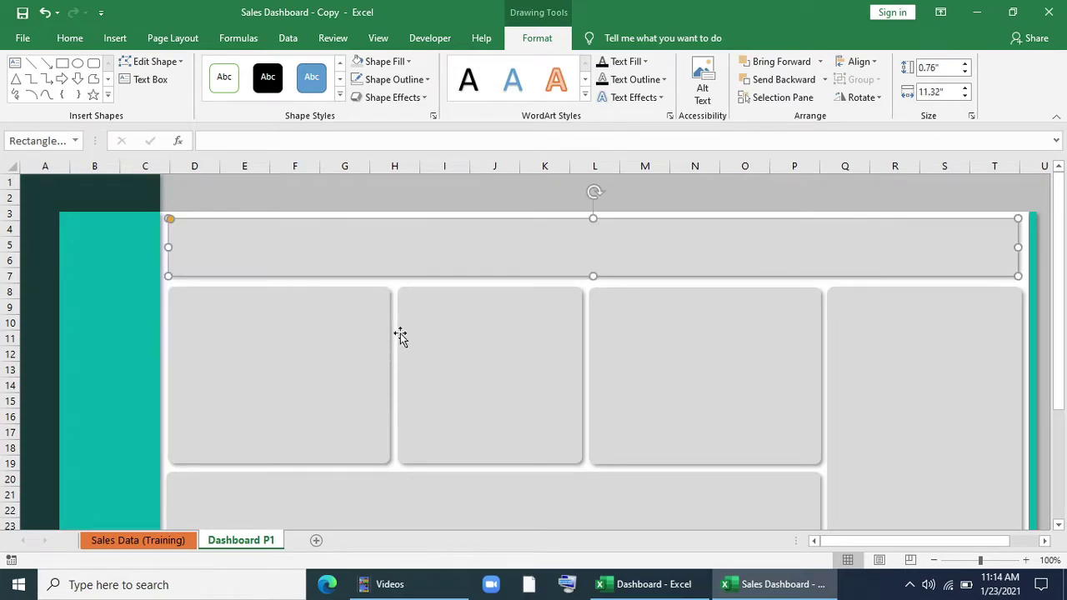
click(974, 269)
click(521, 392)
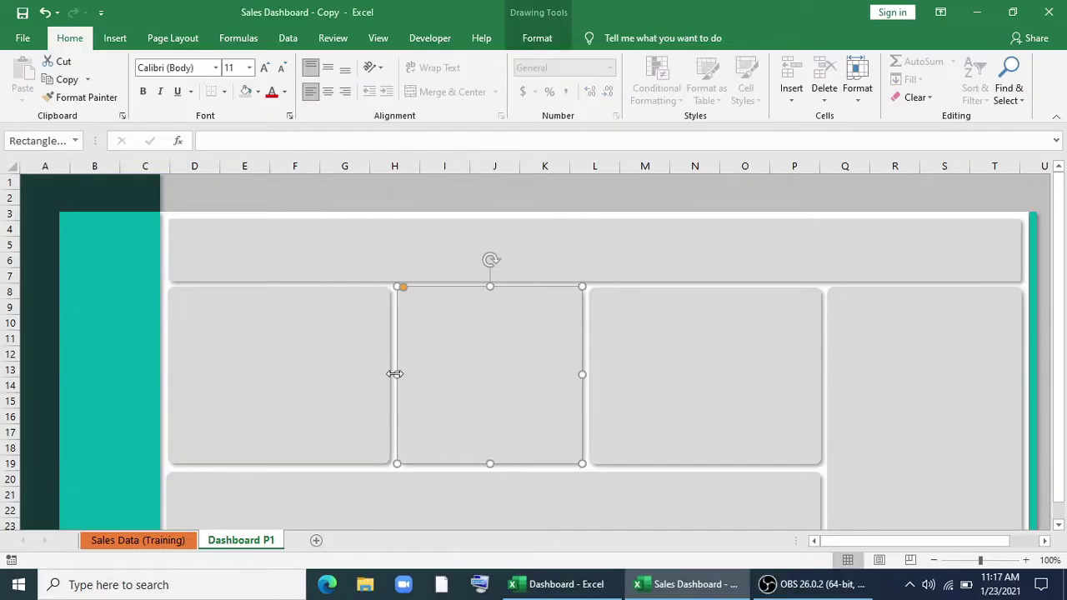
drag(395, 374, 425, 375)
- Draw a slim rounded rectangle bar about 0.19" high along the upper edge of the first small panel, matching its width
click(115, 37)
click(188, 87)
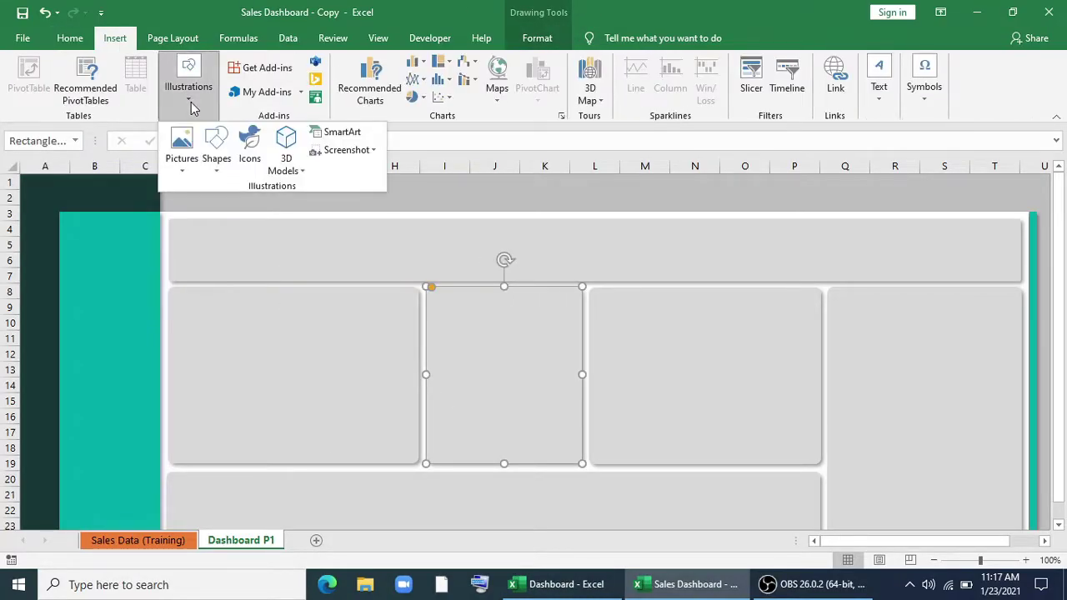
click(215, 175)
click(289, 207)
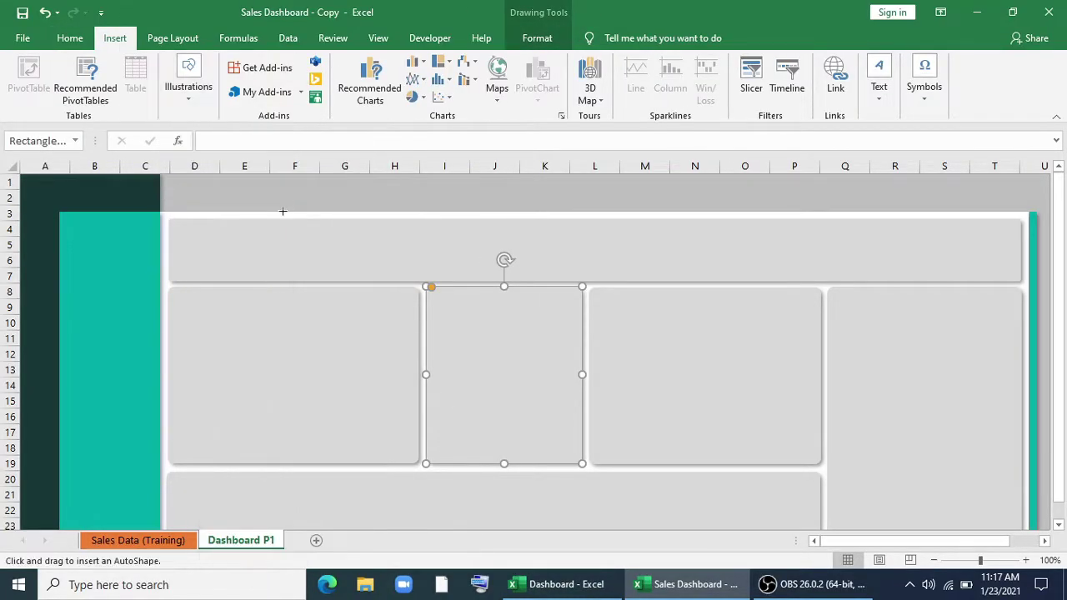
drag(169, 285, 420, 319)
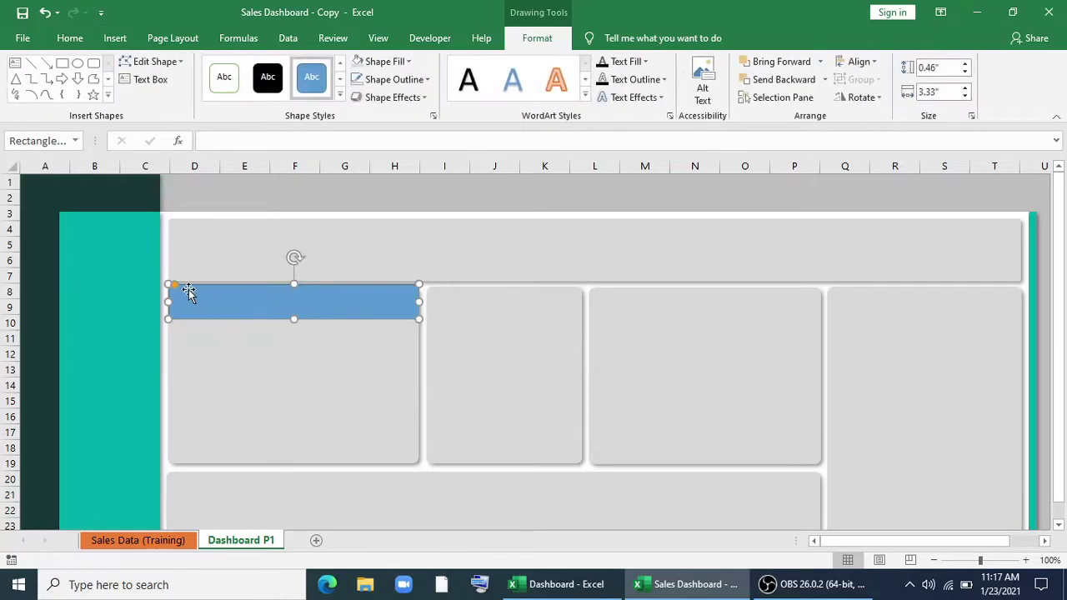
drag(294, 319, 328, 301)
- Duplicate the blue bar onto the upper edges of the middle, third and wide lower panels, fitting each copy to its panel's width
drag(416, 301, 537, 293)
drag(326, 301, 625, 306)
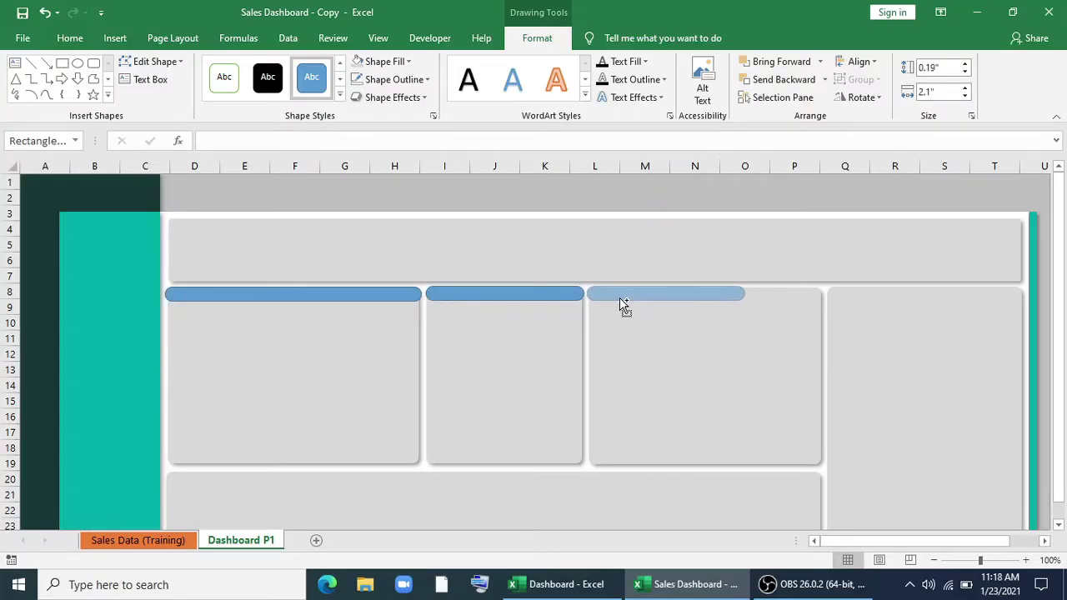
drag(747, 298, 822, 298)
ctrl+drag(665, 295, 241, 489)
drag(400, 482, 817, 482)
- Fill the first panel's bar with theme orange and add an outer shadow to it
click(397, 300)
click(385, 61)
click(422, 115)
click(392, 97)
mouse_move(402, 163)
click(481, 218)
- Copy the orange bar's formatting to the other three panel bars with Format Painter
click(70, 38)
double_click(82, 97)
click(504, 293)
click(615, 296)
click(491, 478)
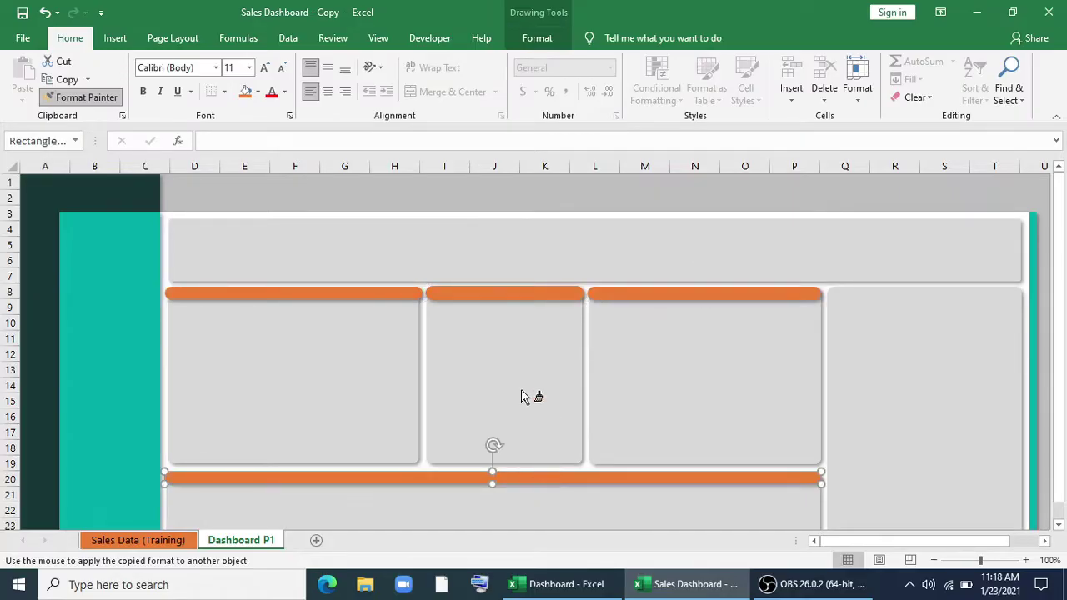
key(Escape)
- Fill the full-width header panel in rows 3 to 7 with the recently used teal
click(357, 245)
click(537, 38)
click(385, 60)
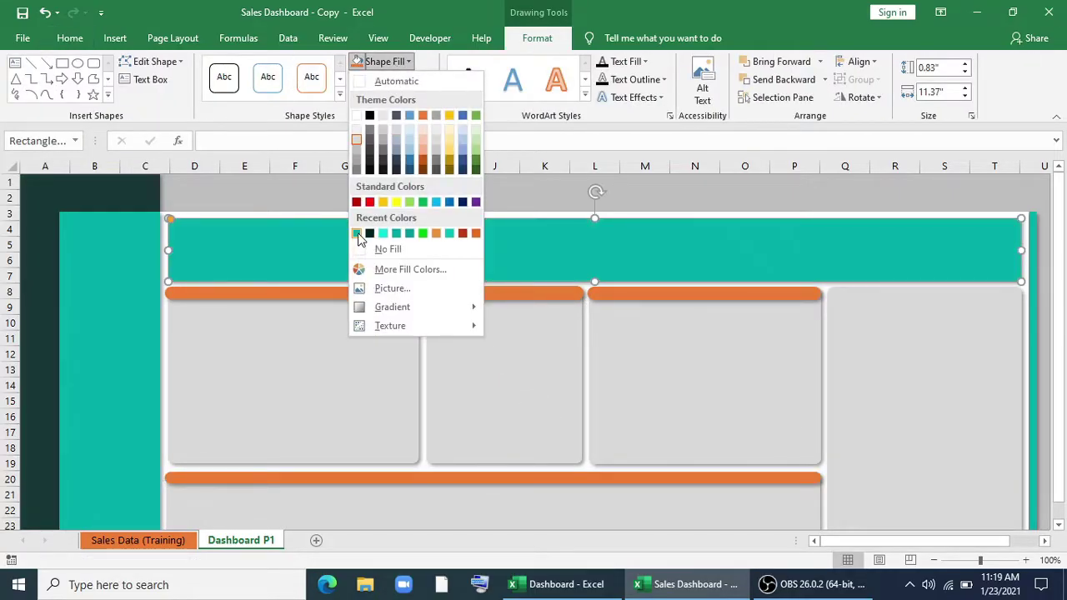
click(361, 234)
click(371, 293)
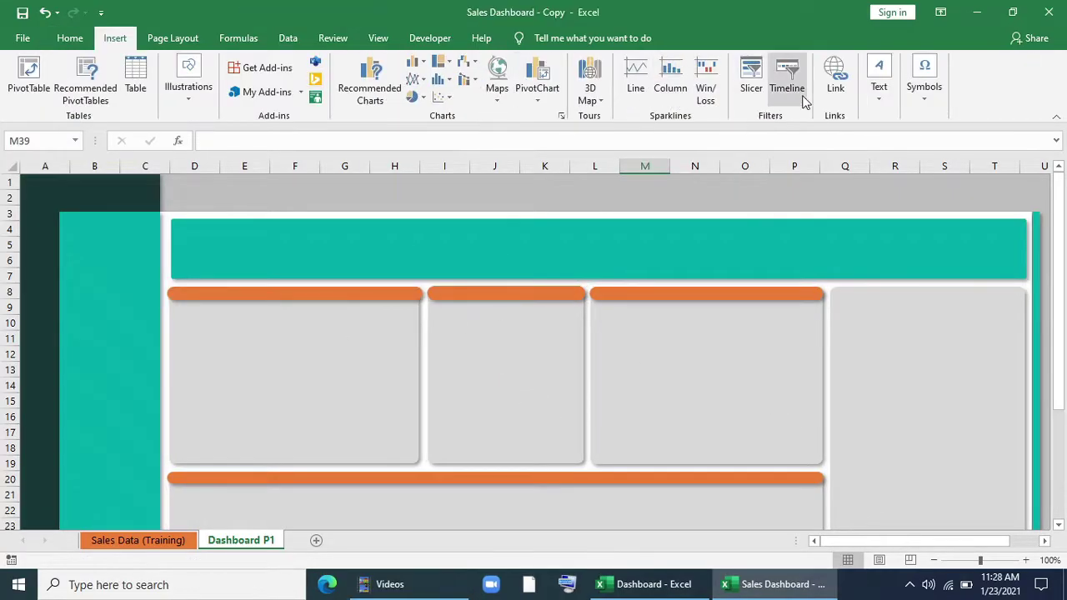
- Insert a wide text box in rows 1 and 2 reading "Sales Dashboard ABC Training Center", centred horizontally and vertically
click(875, 97)
click(876, 150)
mouse_move(306, 185)
mouse_down()
mouse_move(823, 216)
mouse_move(872, 205)
mouse_up()
text(Sales Dashboard ABC)
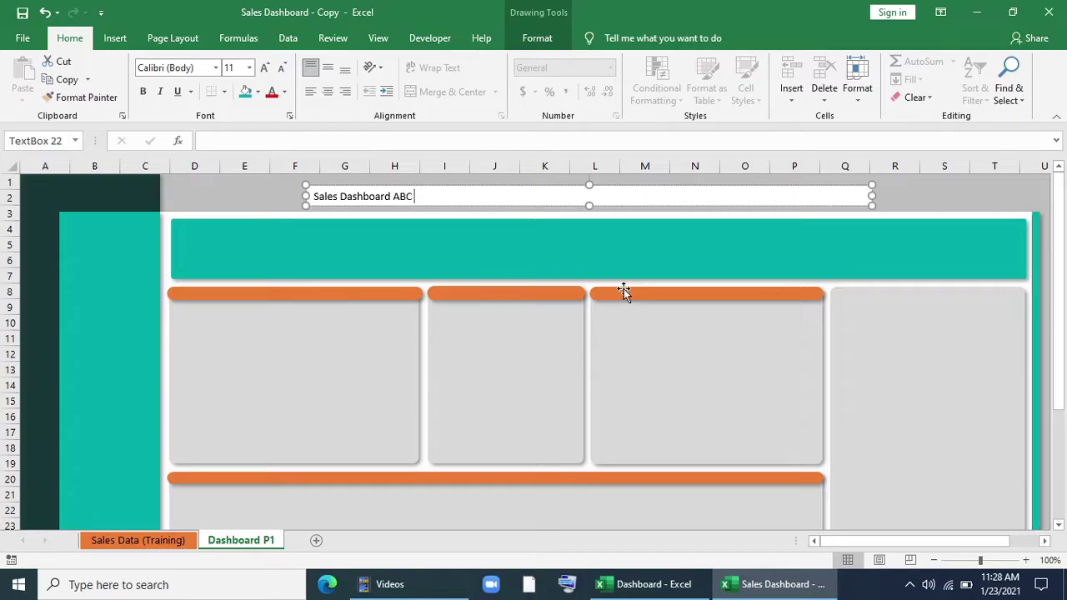
text( Training Center)
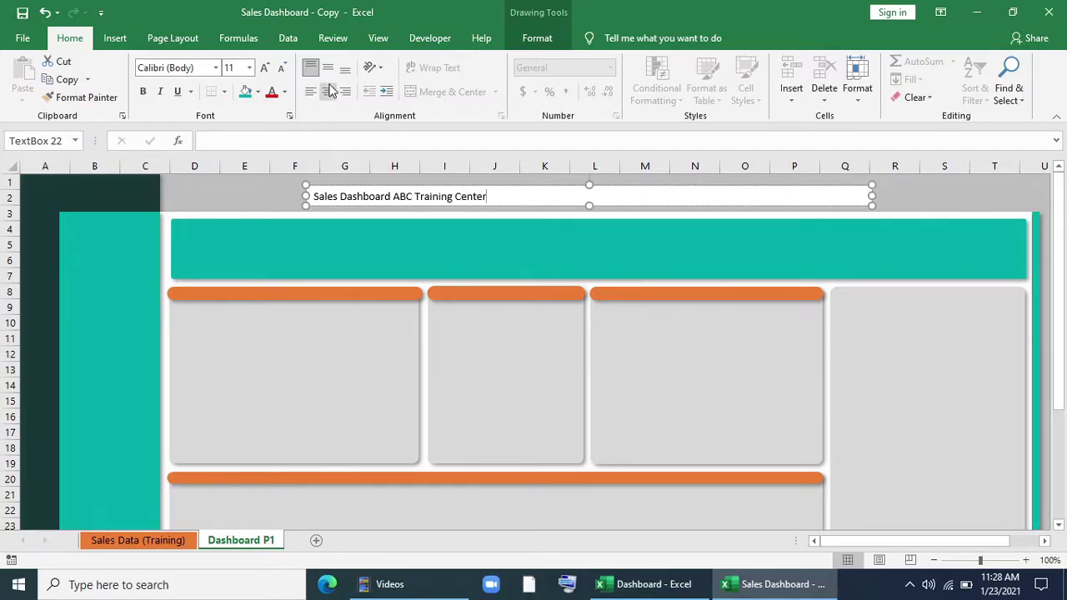
click(329, 91)
click(328, 68)
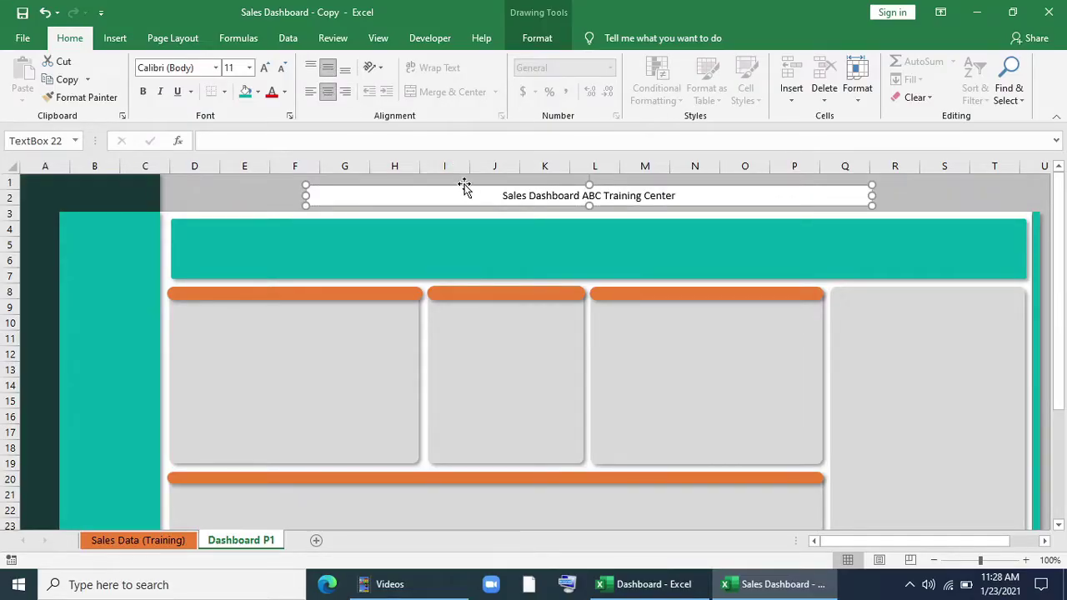
- Nudge the title text box slightly left and up, and remove its fill and outline
drag(464, 187, 441, 181)
click(525, 39)
click(407, 63)
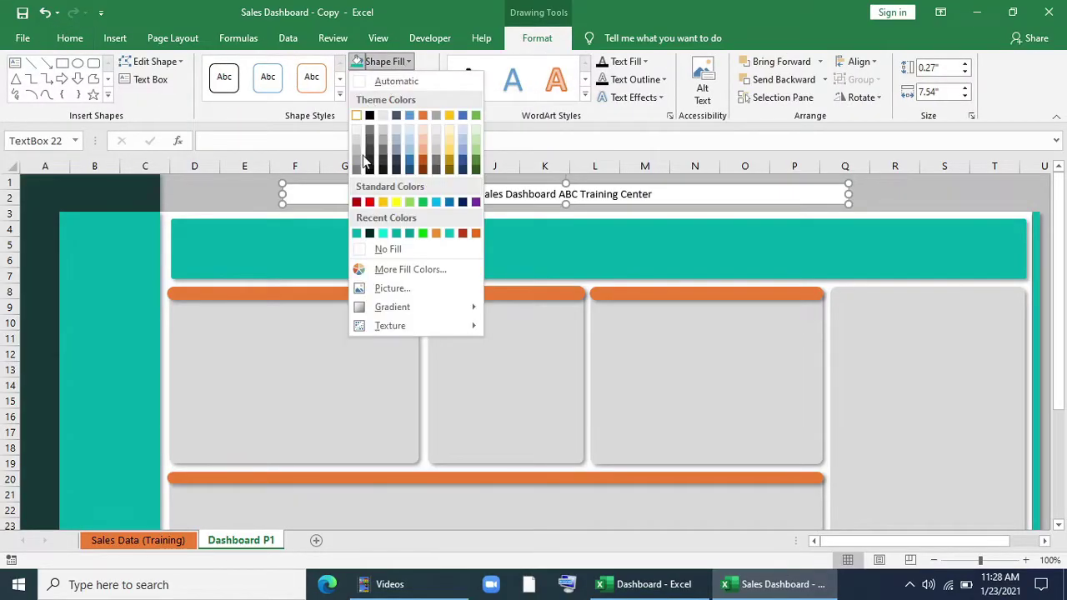
click(388, 249)
click(394, 80)
click(406, 270)
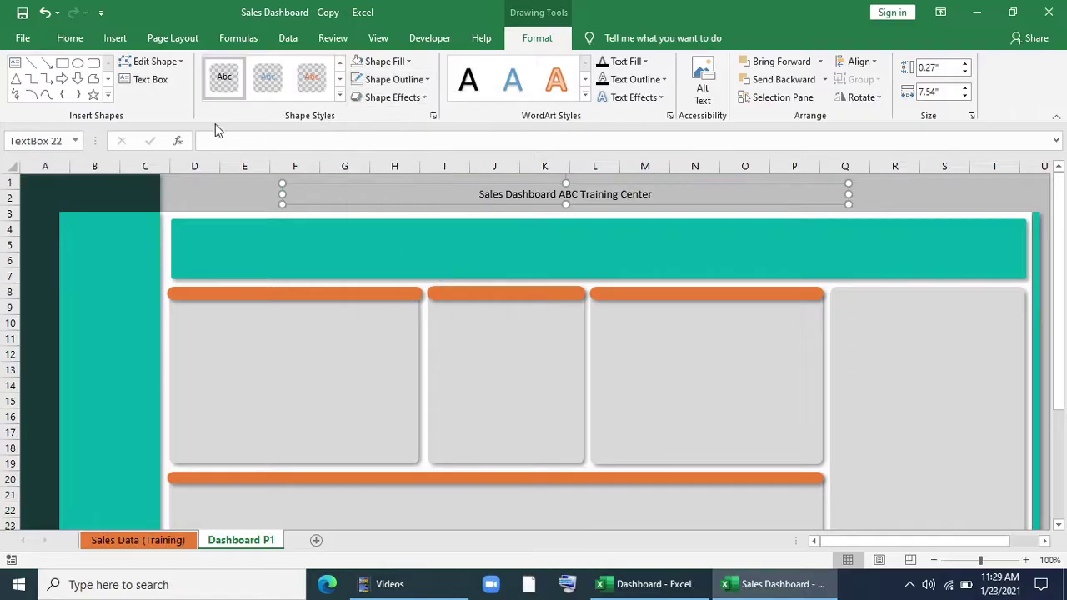
- Set the dashboard title's font to Arial Black at size 20
click(69, 38)
click(216, 68)
click(275, 241)
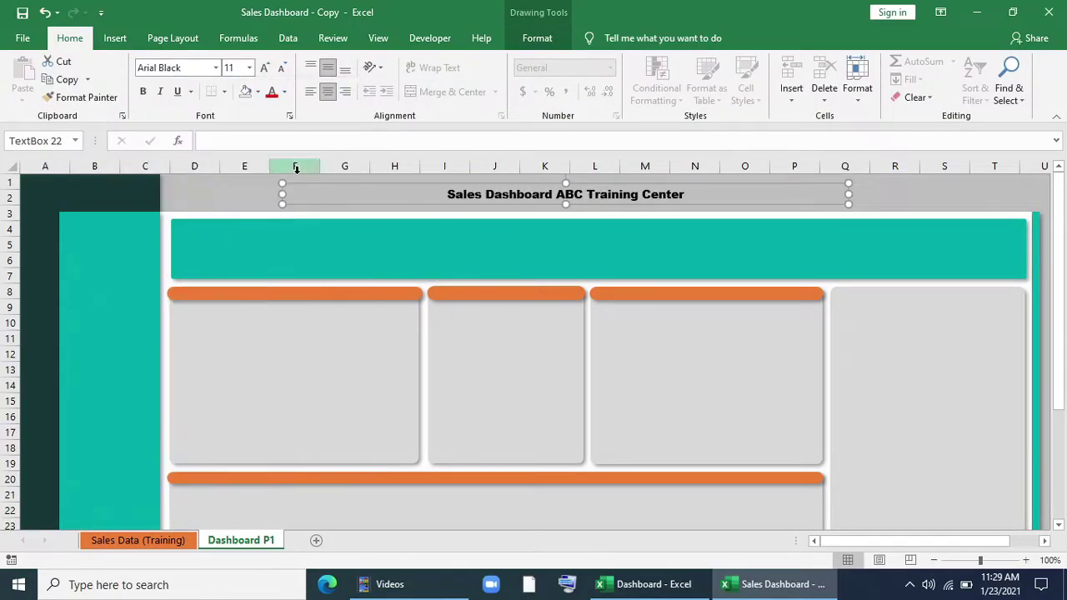
click(267, 70)
click(267, 70)
click(267, 70)
click(267, 70)
click(267, 70)
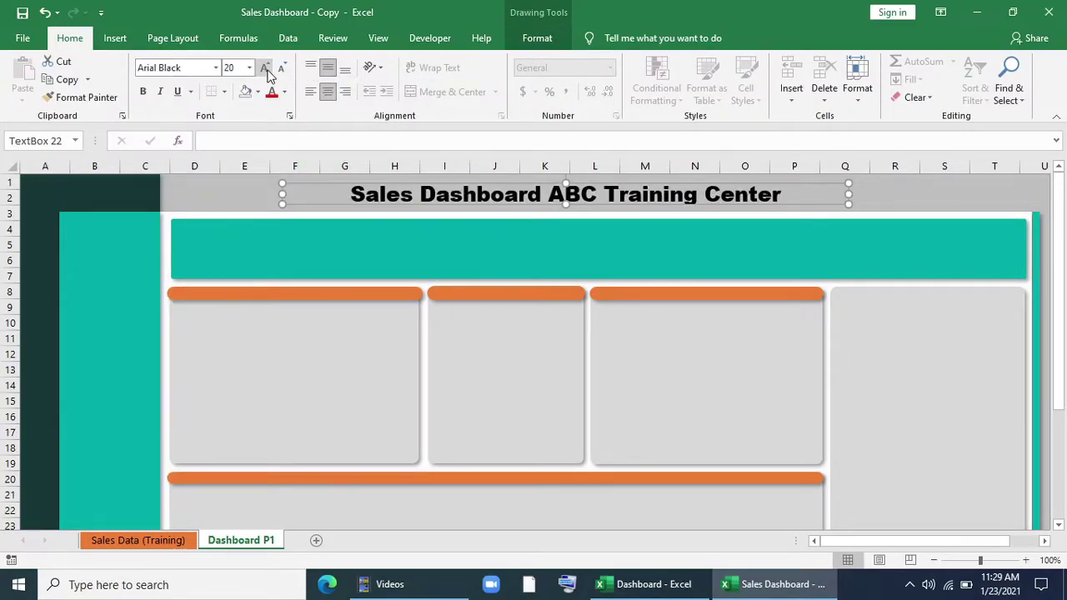
- Colour the word "ABC" in the title with theme orange
drag(548, 193, 597, 194)
click(284, 92)
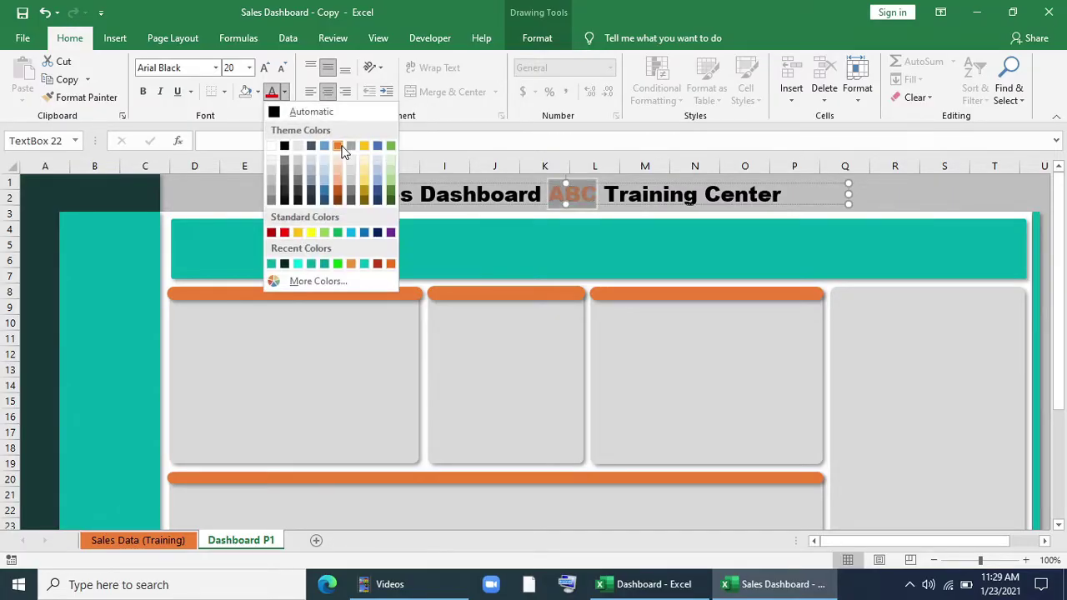
click(340, 147)
click(960, 198)
- Apply the first outer shadow text effect to the whole dashboard title
double_click(572, 194)
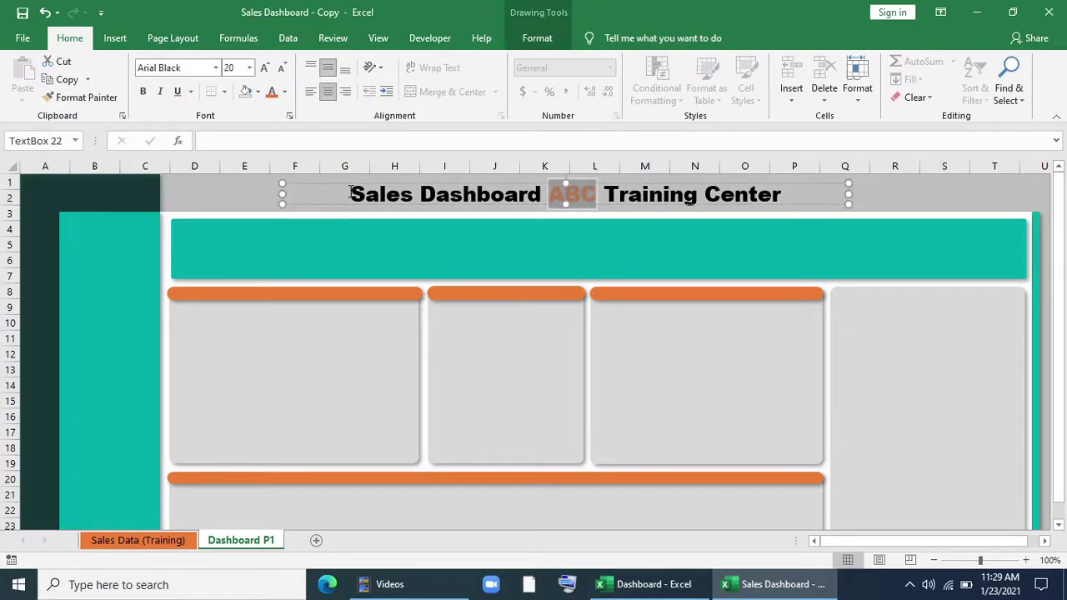
drag(351, 194, 761, 204)
click(537, 38)
click(634, 97)
mouse_move(634, 117)
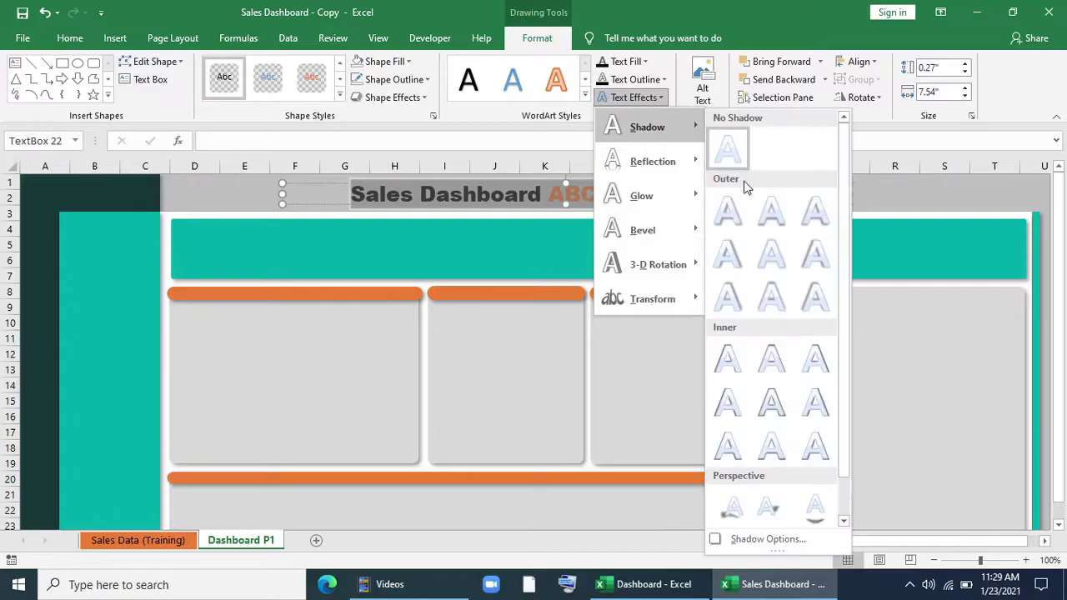
click(738, 205)
click(945, 197)
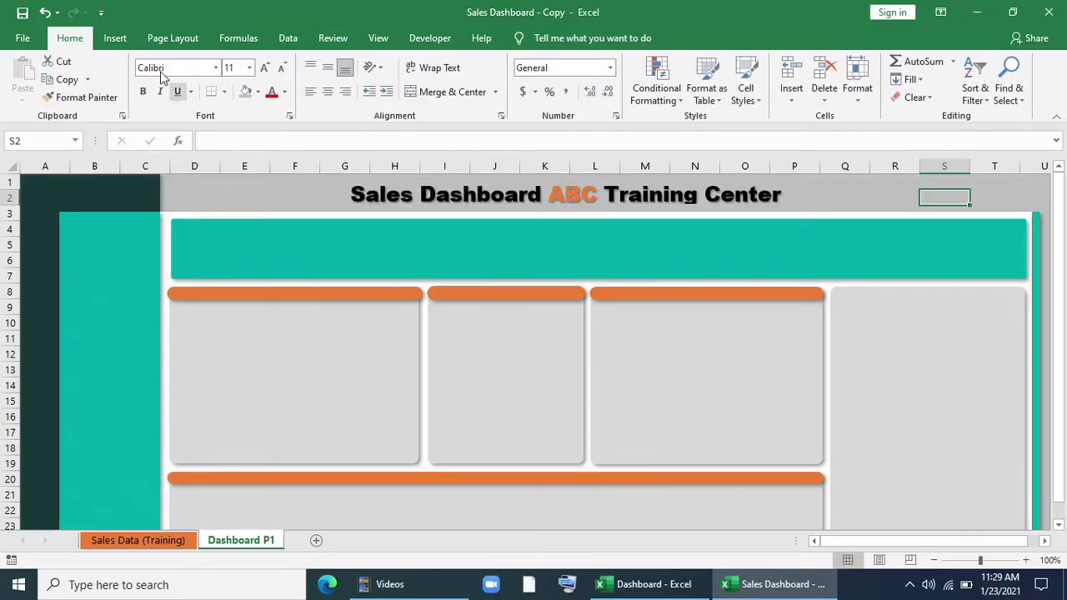
- Draw a circle about 0.88" high and 0.84" wide on the teal side panel around rows 9 to 13
click(121, 40)
click(185, 96)
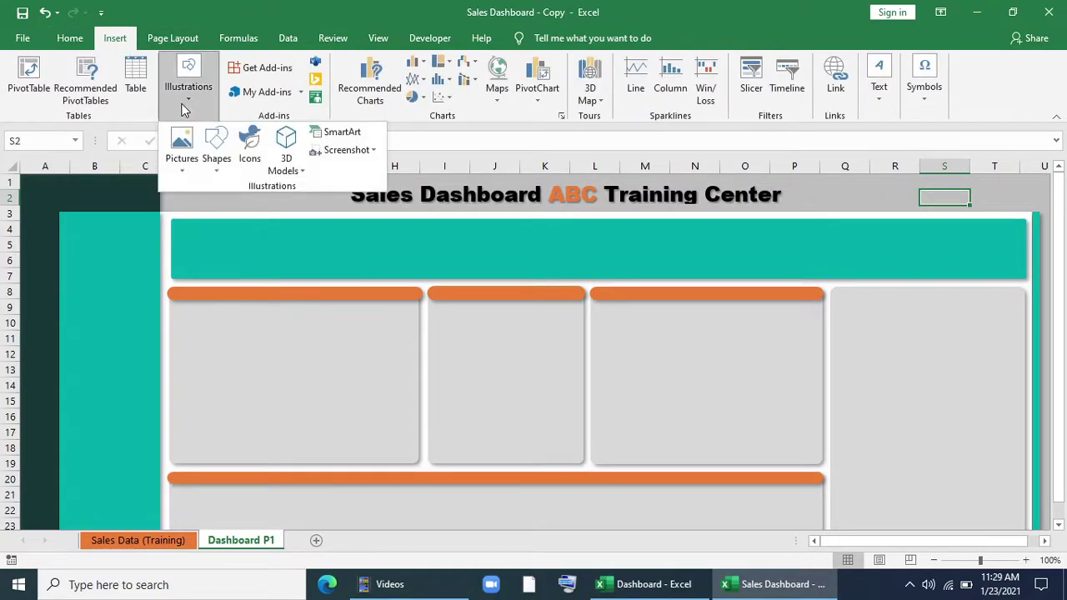
click(216, 155)
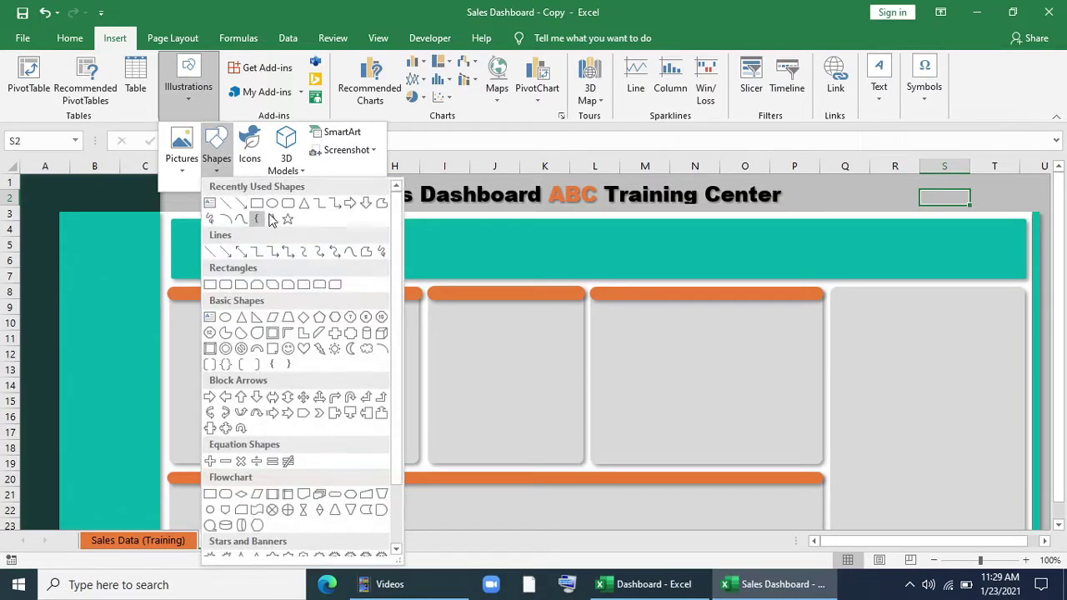
click(271, 208)
scroll(191, 250, down, 2)
drag(78, 210, 142, 275)
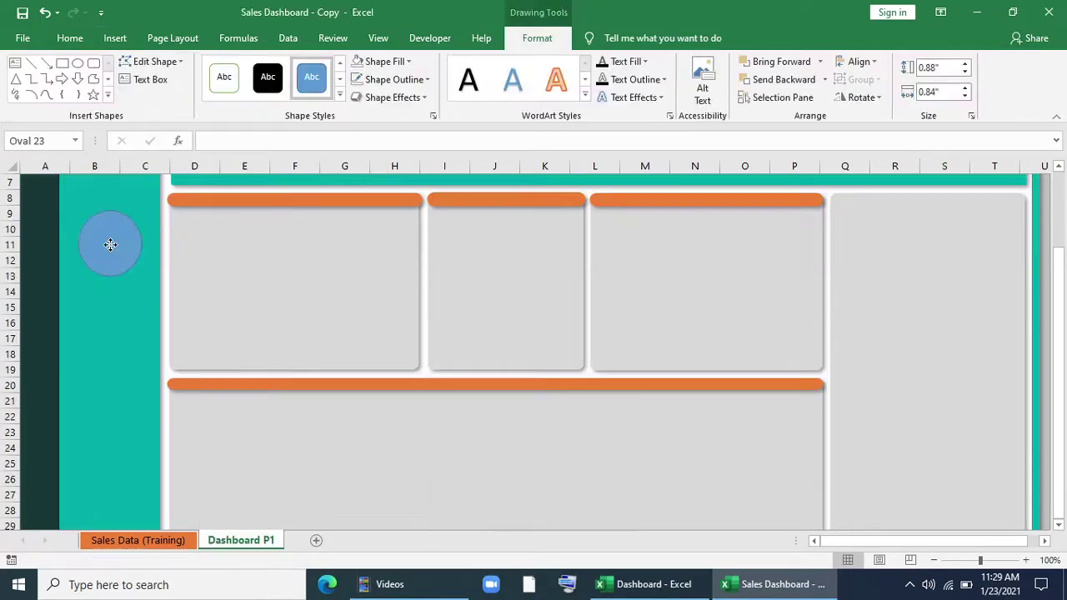
- Duplicate the circle twice down the teal side panel to form a column of three circles
scroll(143, 274, down, 1)
drag(108, 225, 105, 392)
click(106, 327)
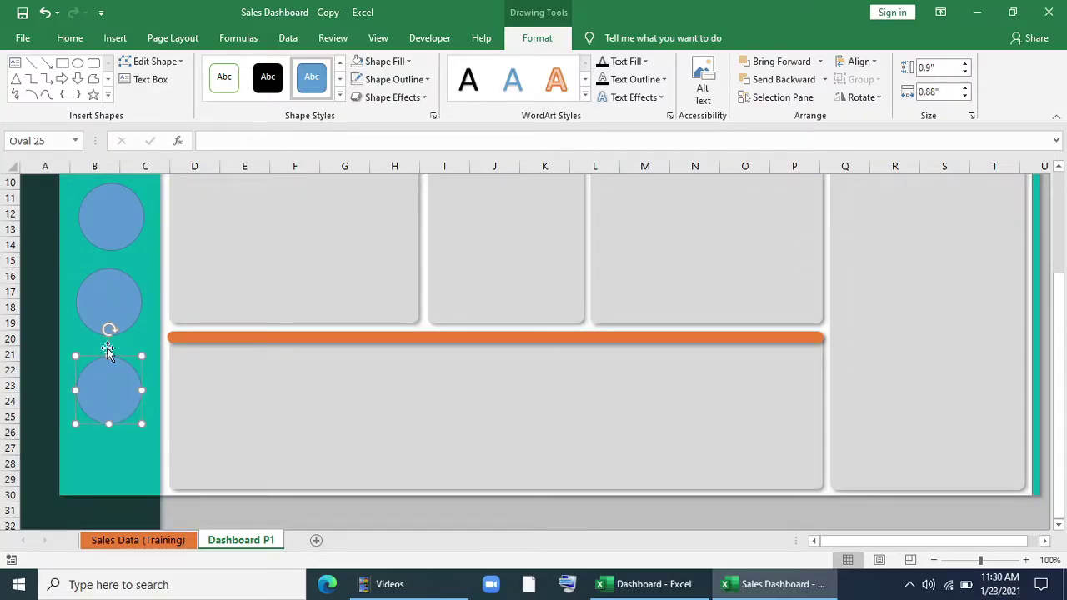
- Fill the top circle with a light gold theme shade and copy its formatting to the two circles below
click(112, 213)
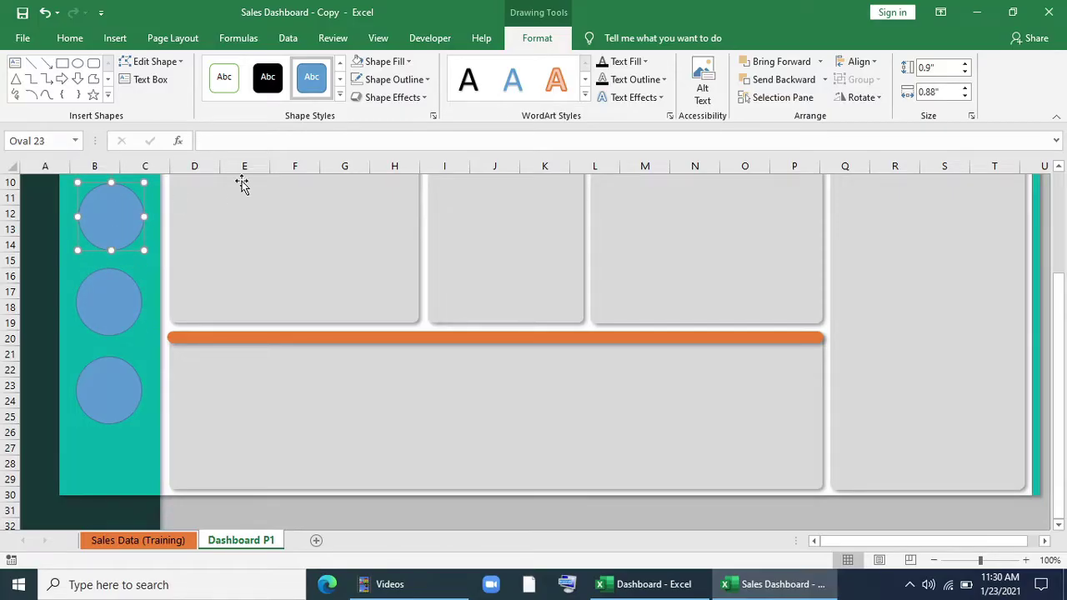
click(398, 63)
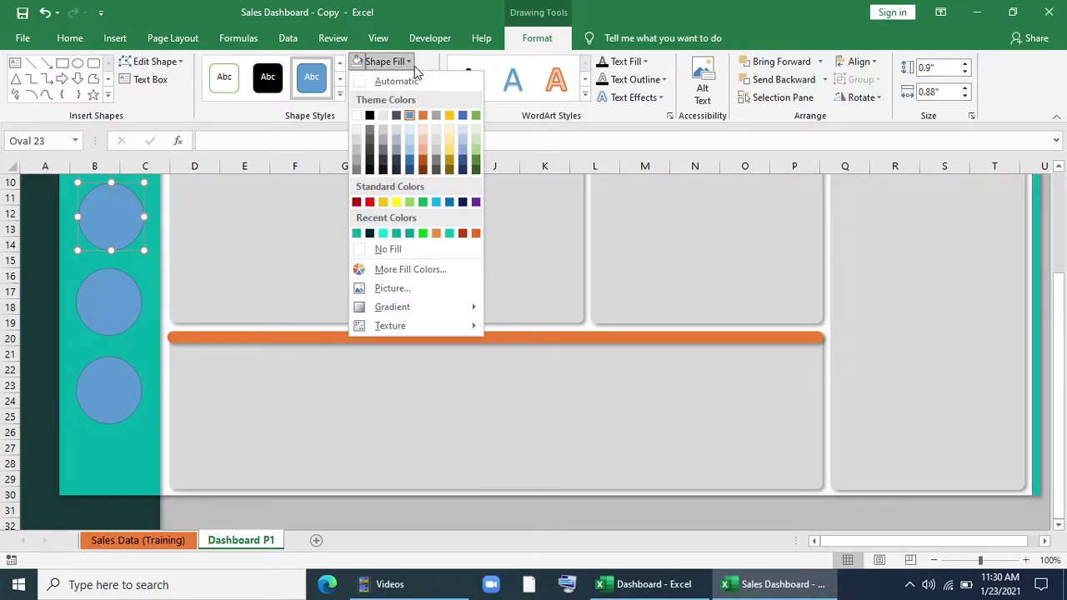
click(449, 142)
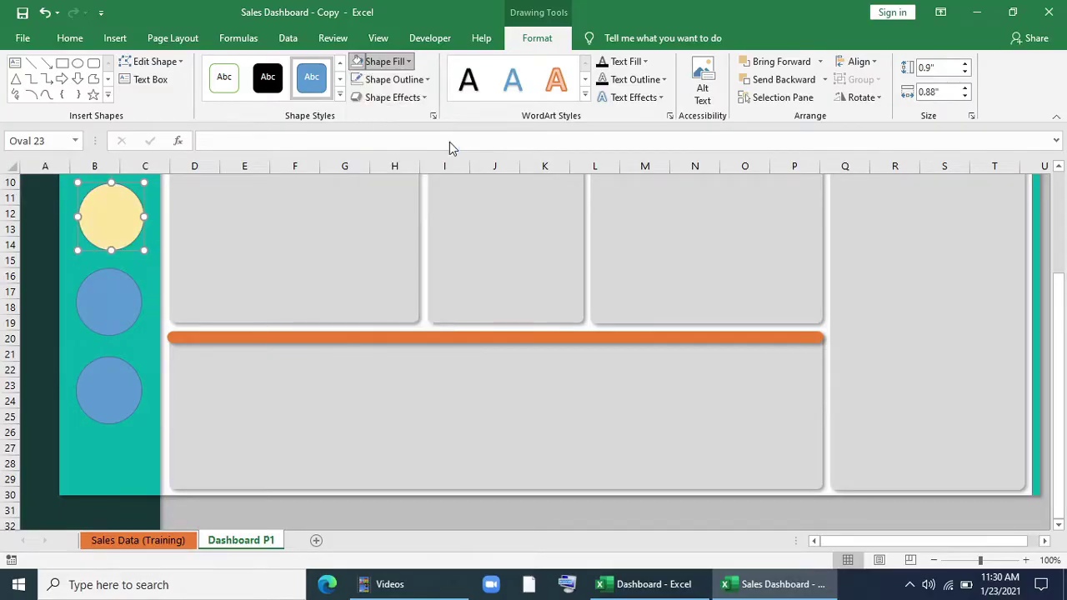
click(72, 38)
double_click(81, 96)
click(109, 302)
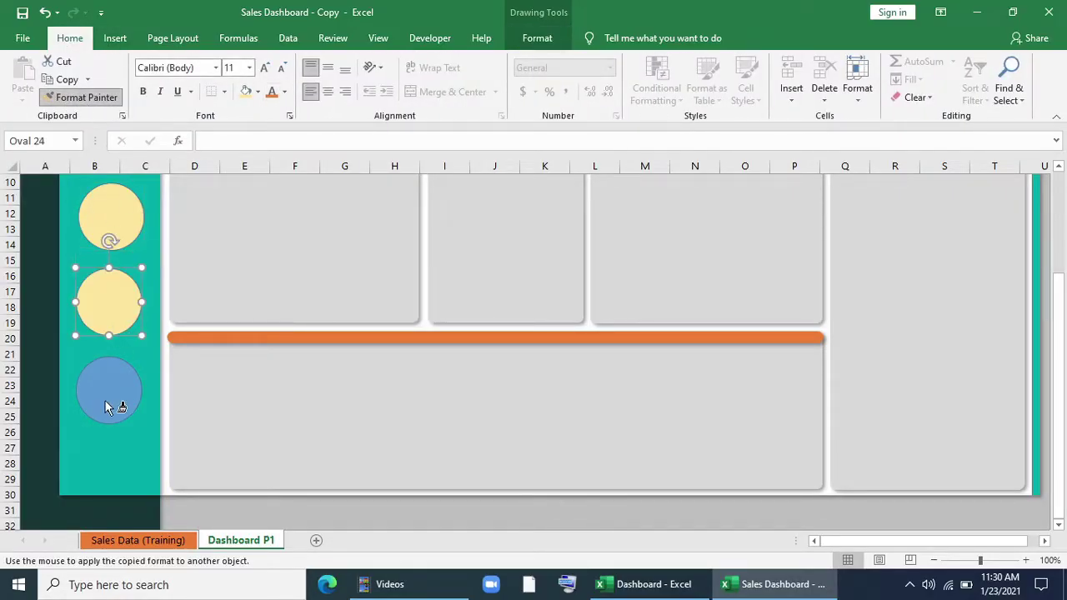
click(105, 401)
- Change the top circle's outline and give it a shadow effect
click(128, 219)
click(537, 38)
click(395, 79)
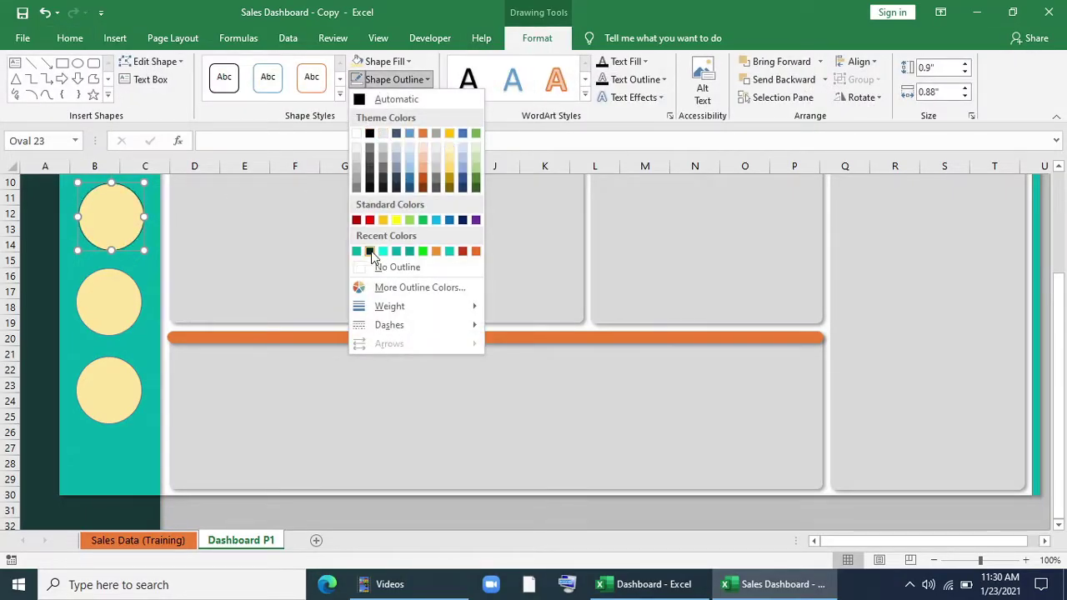
click(391, 267)
click(80, 39)
click(537, 37)
click(401, 99)
key(Escape)
- Apply the top circle's new outline and shadow to the middle and bottom circles with Format Painter
click(70, 37)
click(86, 96)
click(108, 301)
click(125, 386)
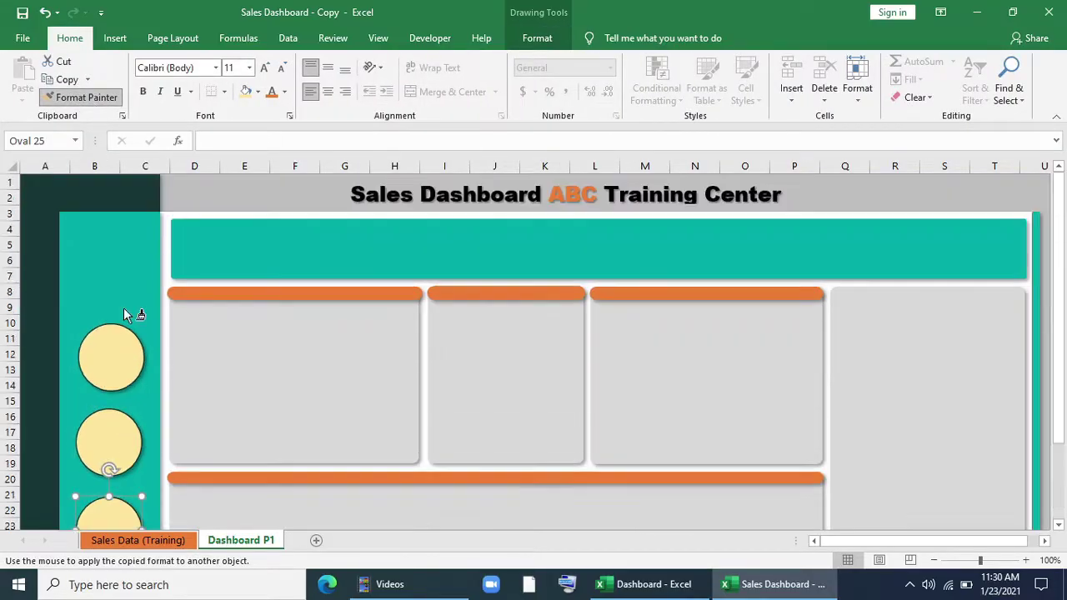
scroll(133, 308, up, 3)
scroll(131, 314, down, 2)
key(Escape)
click(266, 300)
- Duplicate the title text box onto the side panel above the circles and narrow it to the panel's width
scroll(263, 366, up, 2)
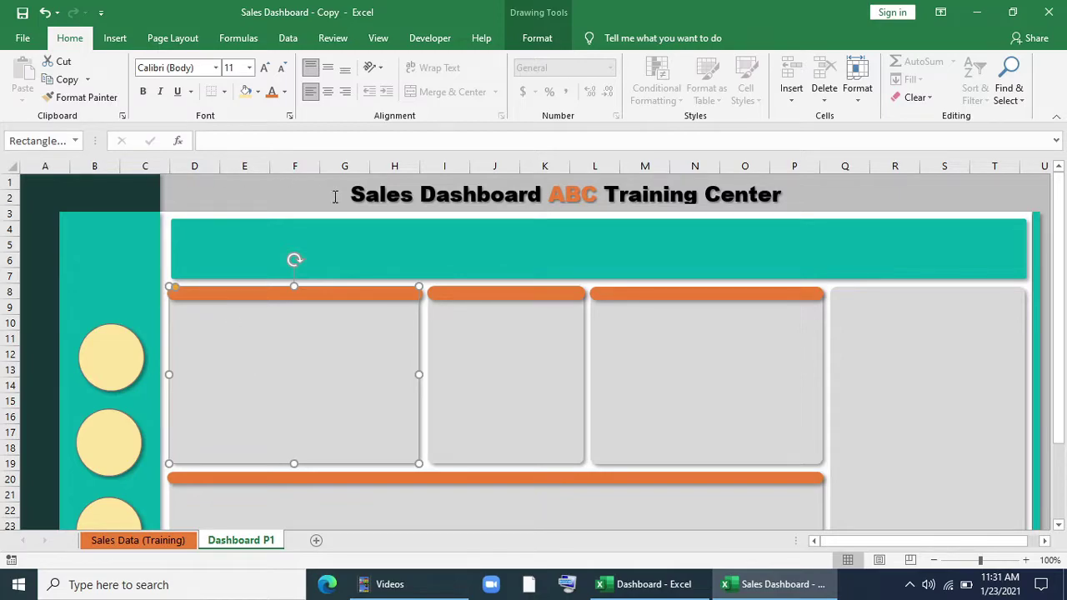
click(373, 194)
drag(397, 206, 173, 254)
drag(630, 245, 148, 254)
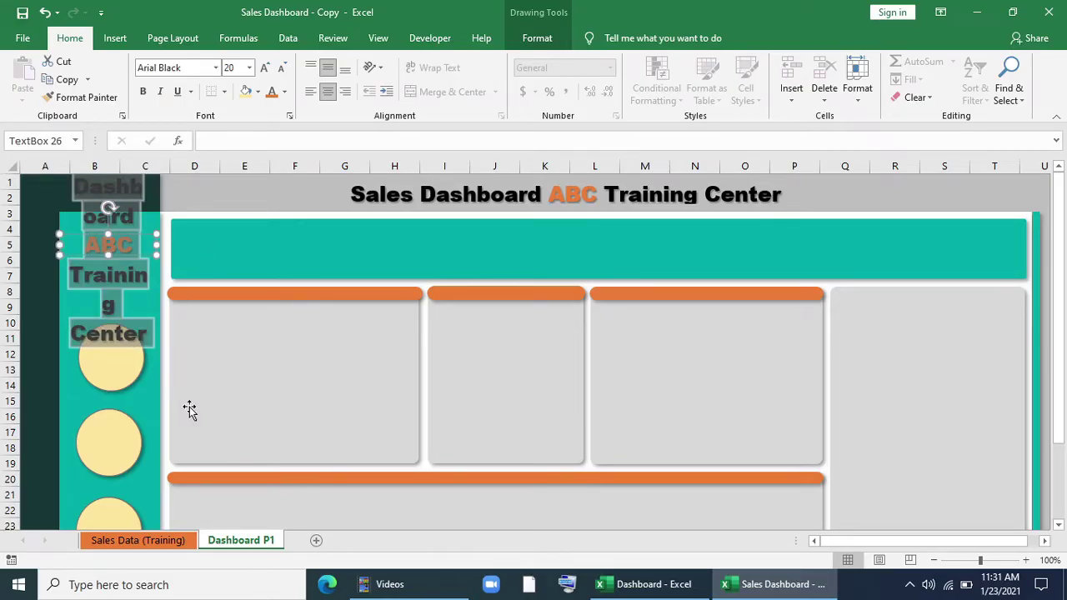
- Replace the narrowed text box's text with "Page" and nudge it slightly lower above the circles
text(Page)
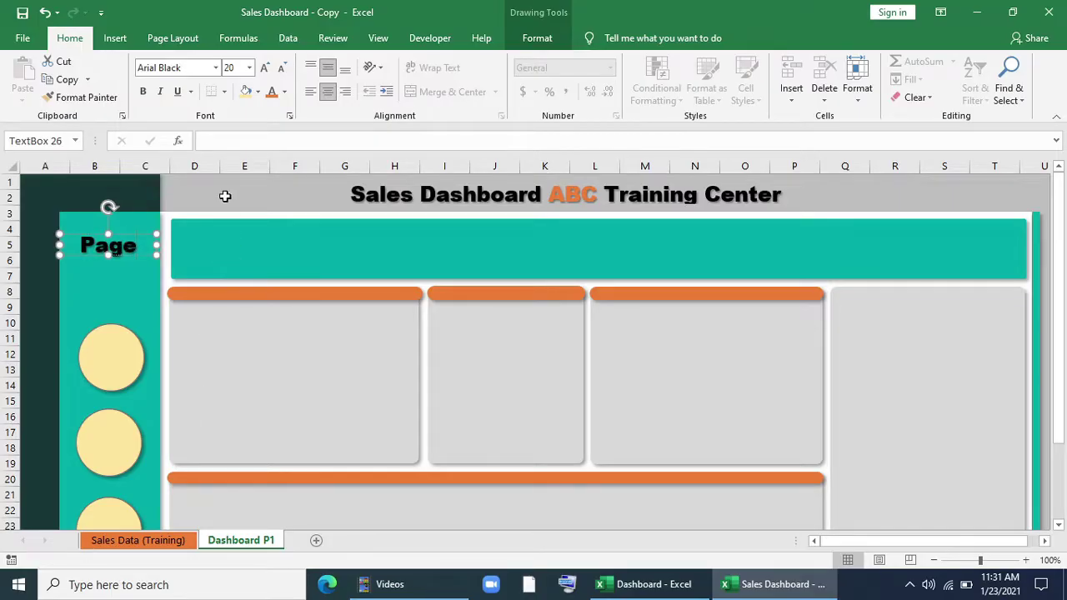
click(225, 196)
drag(117, 250, 126, 265)
click(208, 200)
- Select the three circles together and move them up closer beneath the "Page" label
scroll(281, 291, down, 1)
click(111, 310)
shift+click(114, 421)
shift+click(108, 476)
drag(108, 476, 112, 459)
scroll(257, 392, down, 5)
click(257, 392)
- Add the text "Popularr COursen(Most Participant)" to the first orange heading bar and center it
scroll(486, 495, up, 6)
click(290, 295)
text(Popularr)
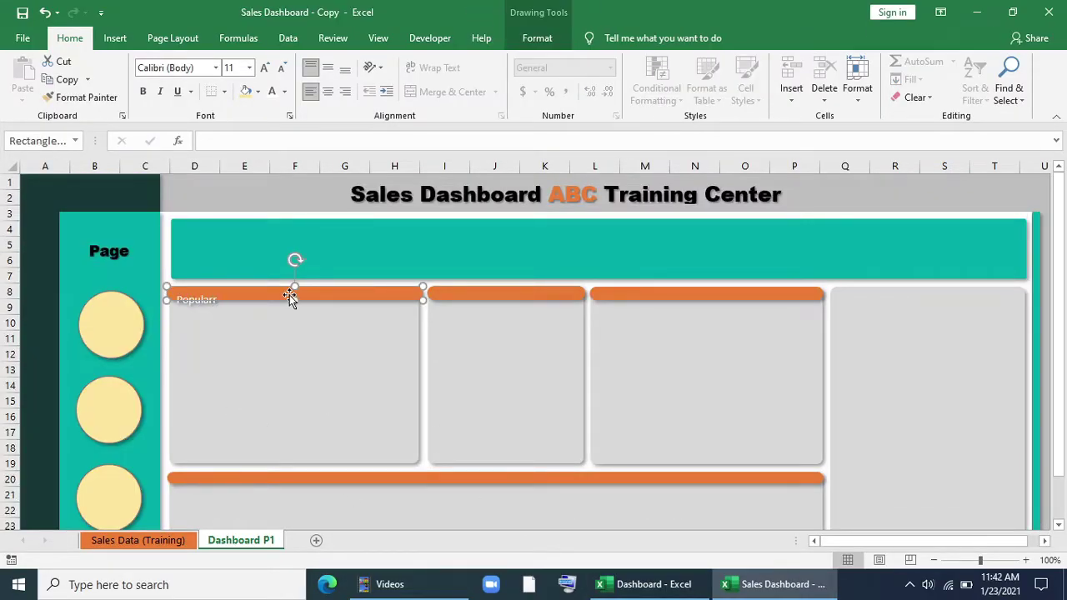
text( COursen(Most Participant))
click(328, 92)
- Add the centered text "Training Type" to the middle orange heading bar in the upper row
click(508, 296)
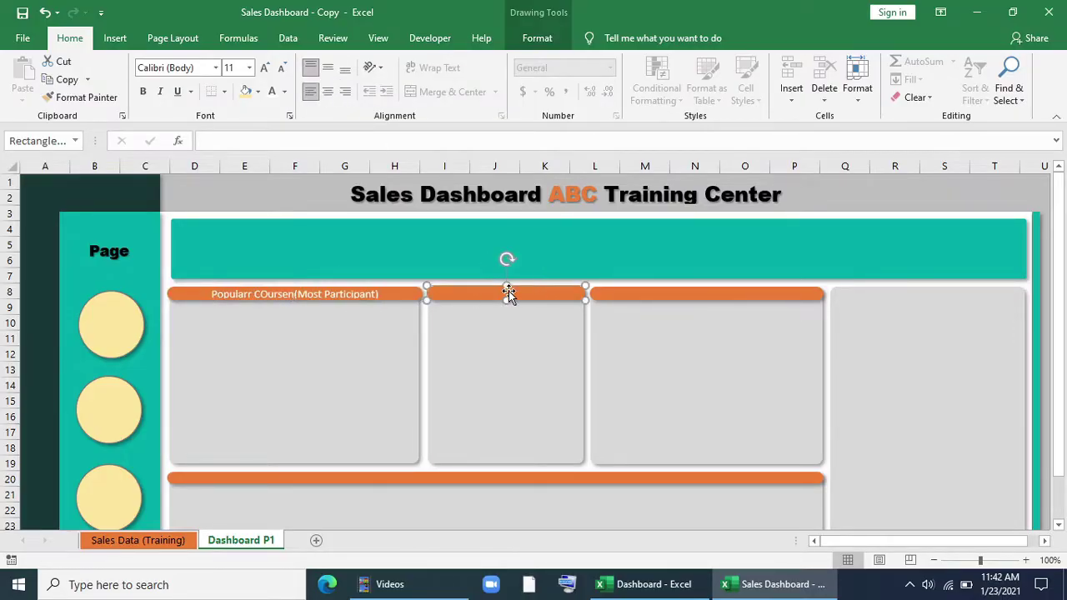
text(Training Ty)
key(ctrl+e)
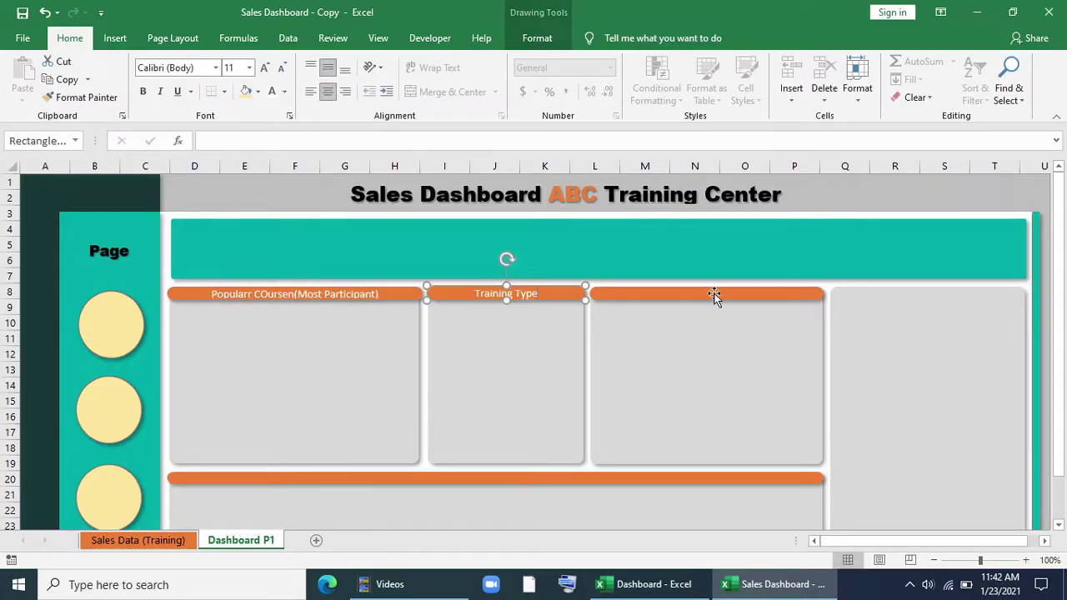
- Title the third upper heading bar "Top 5 Training with Highest Revenue" and the lower one "No. of Participant Engaged with the Training Center", both centered
click(712, 296)
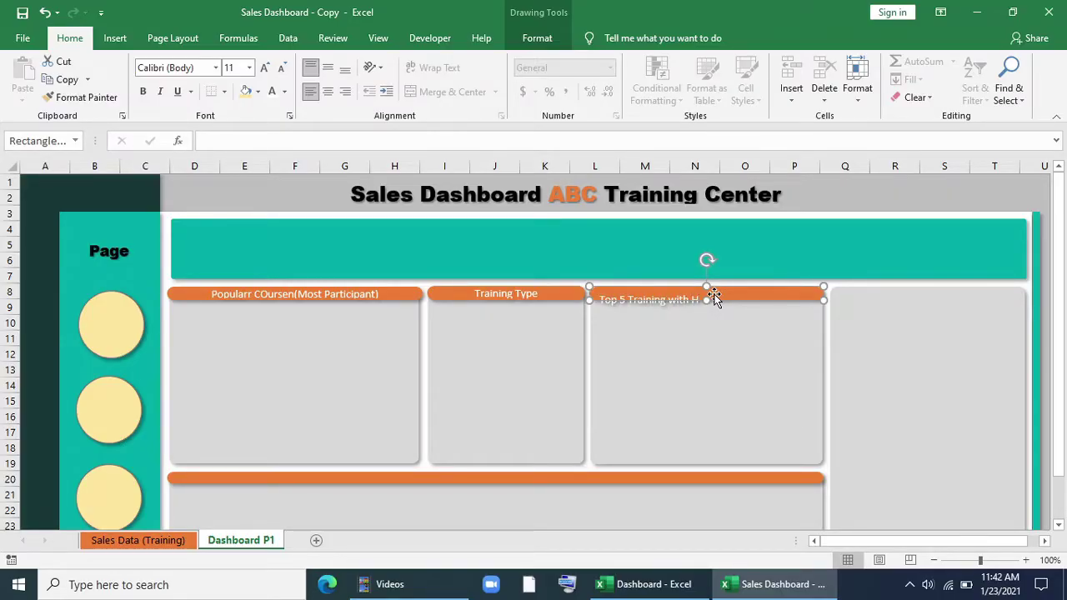
key(ctrl+e)
click(350, 481)
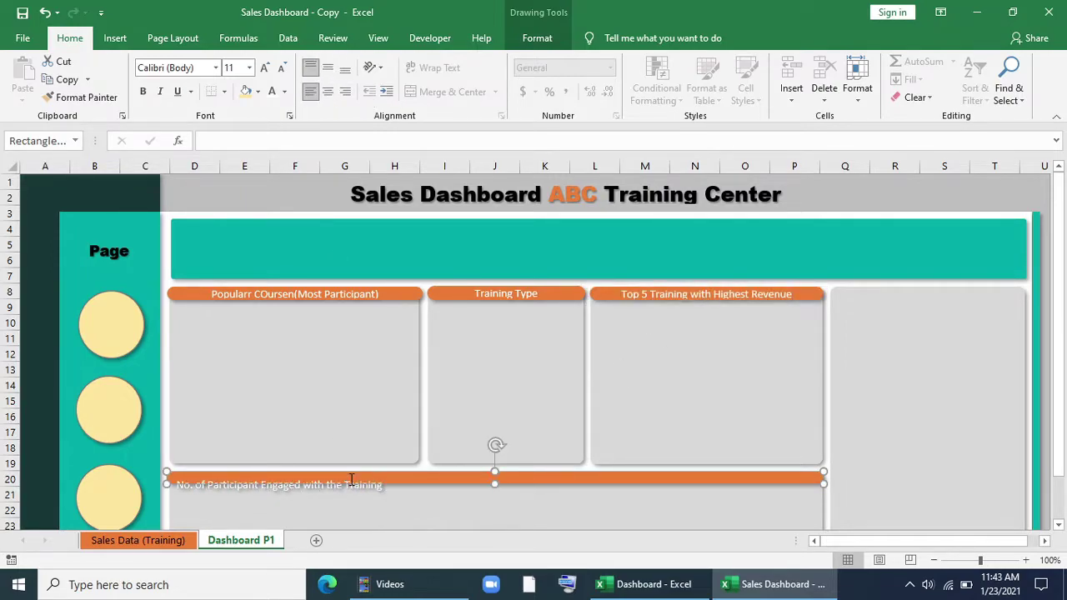
key(ctrl+e)
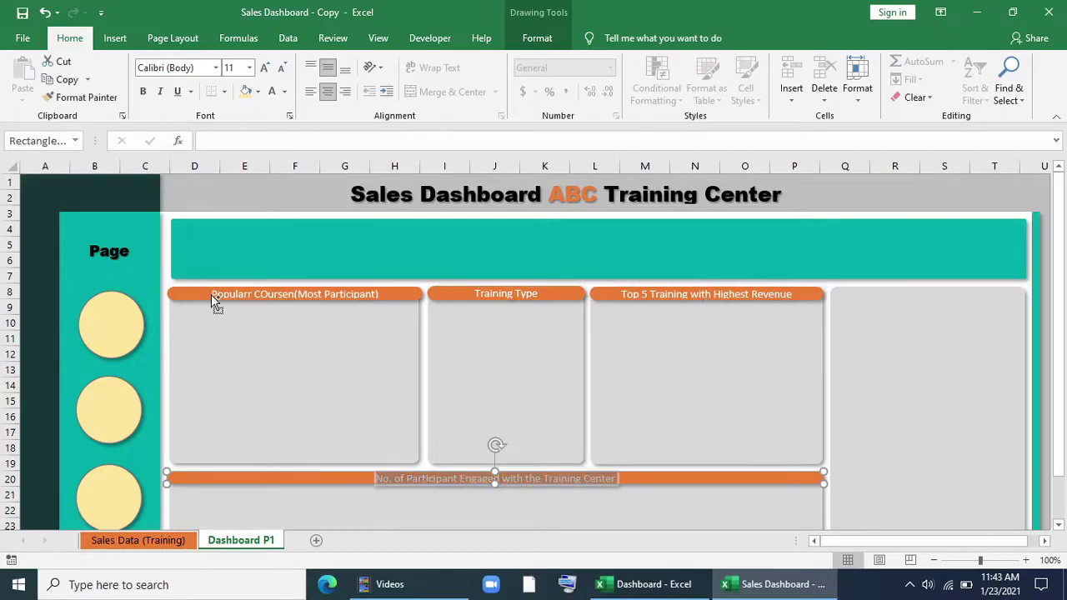
- Format the text of all four orange heading bars as black, bold and size 10.5
drag(211, 295, 385, 296)
drag(478, 293, 539, 294)
drag(621, 295, 792, 294)
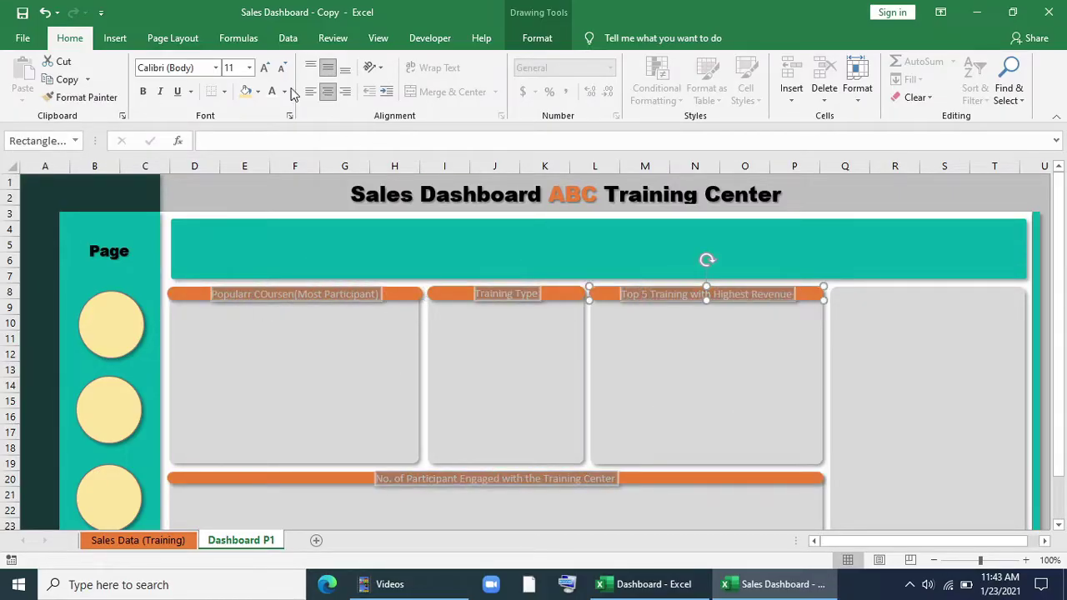
click(284, 92)
click(284, 146)
click(147, 94)
click(283, 72)
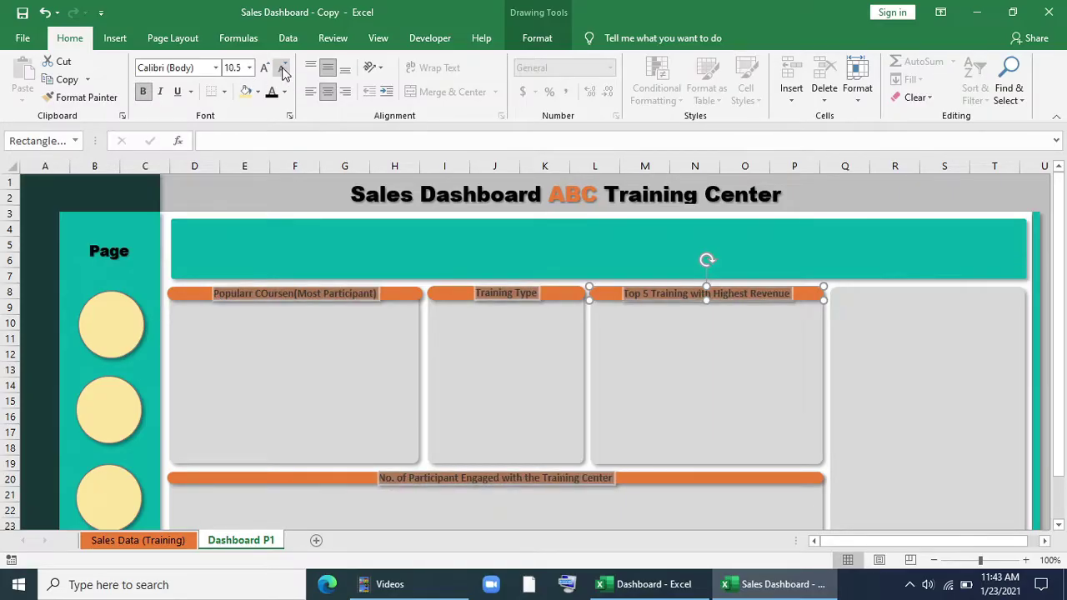
- Apply a shadow text effect to the four heading texts
click(537, 38)
click(632, 98)
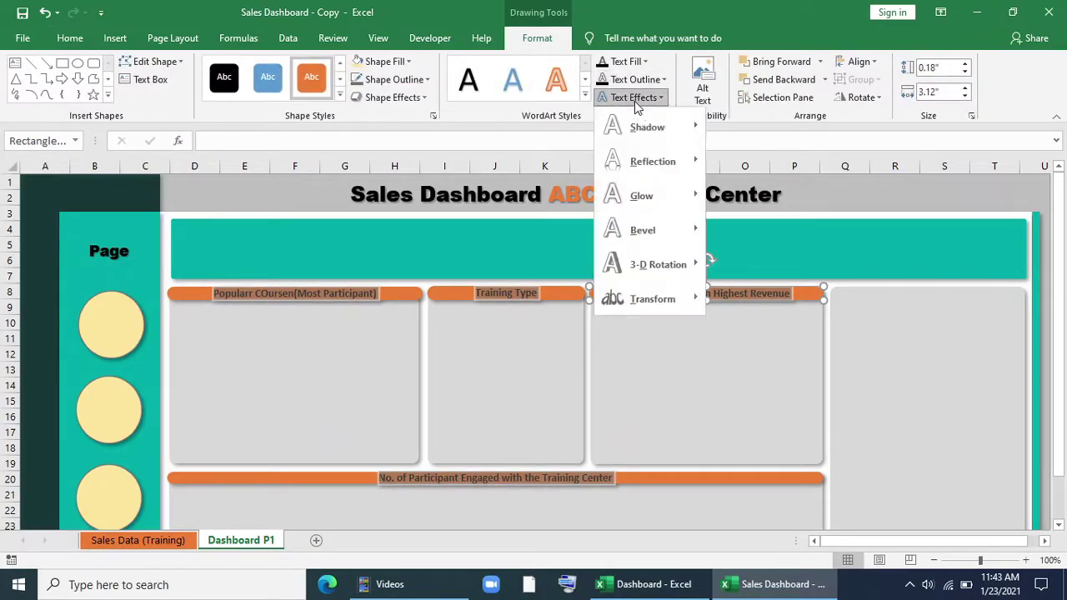
click(721, 203)
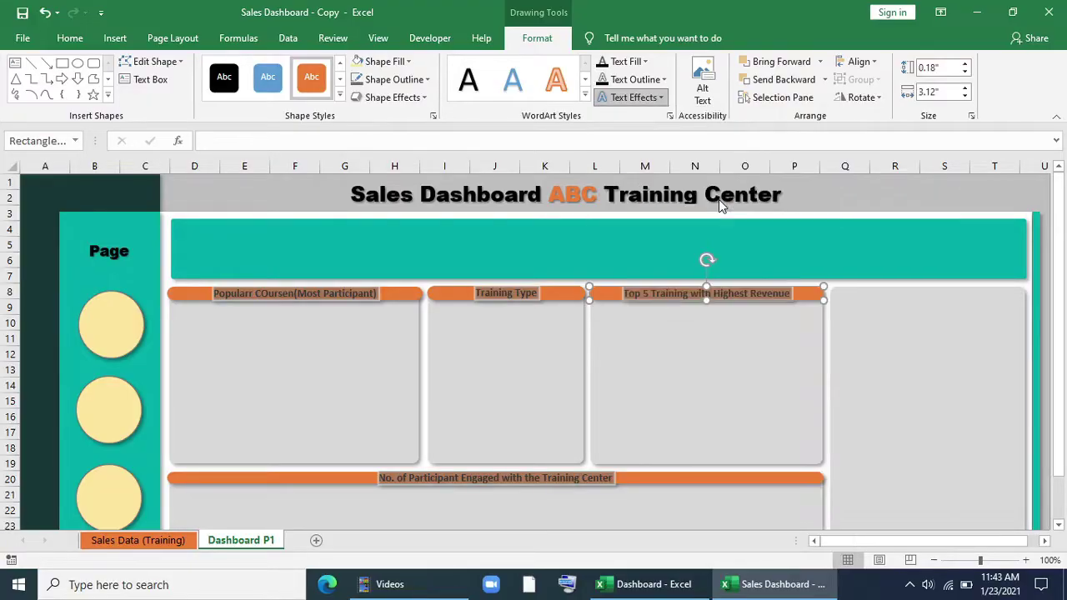
- Correct the first heading bar's text to "Popular Course (Most Participant)"
click(303, 302)
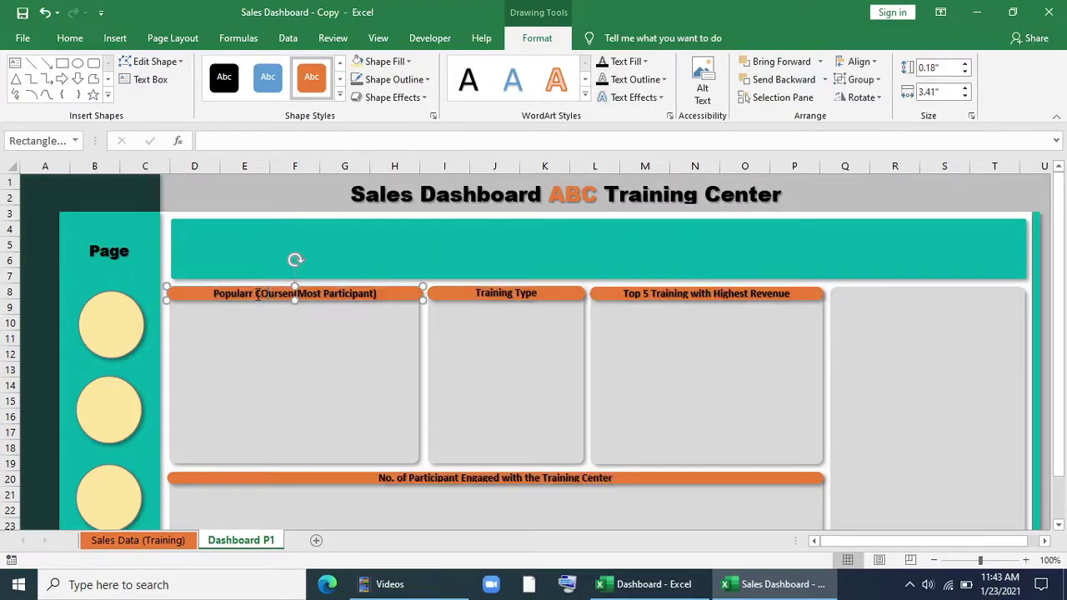
click(296, 294)
key(BackSpace)
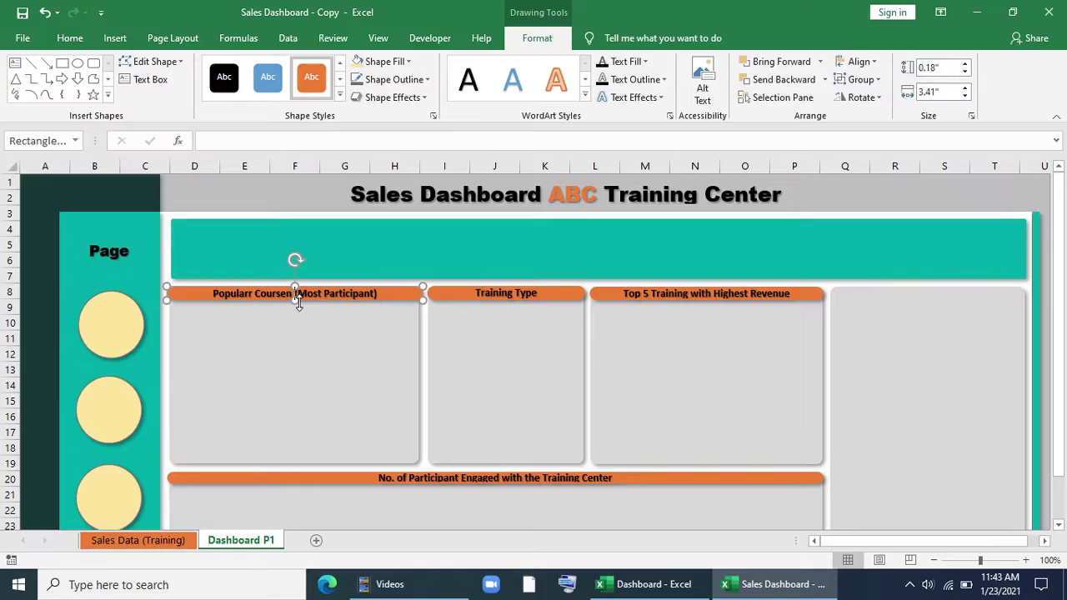
click(492, 342)
click(255, 293)
key(BackSpace)
click(498, 376)
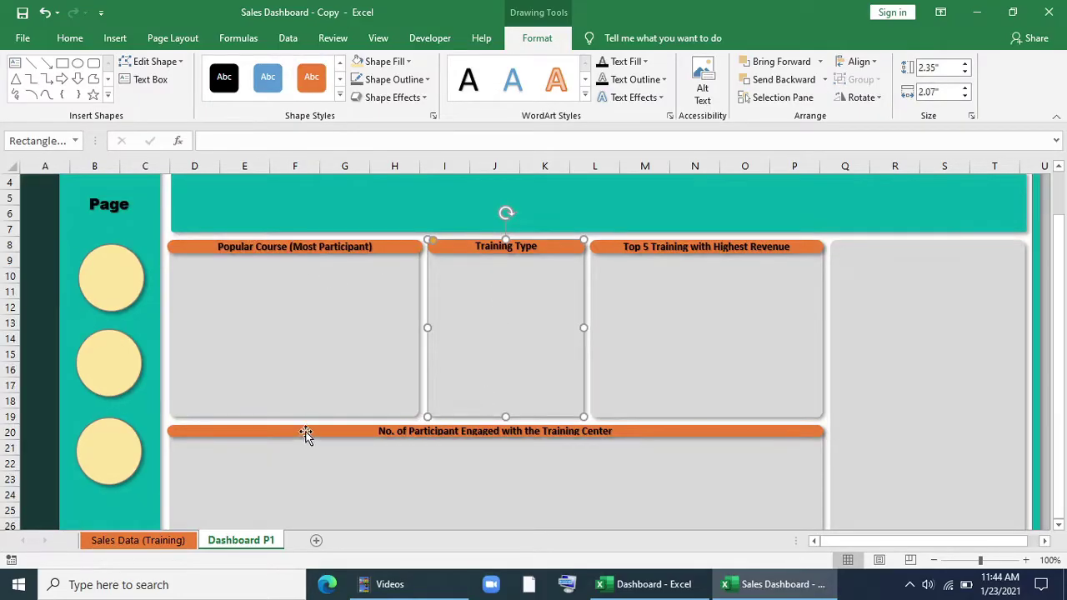
- Label the three circles, from top to bottom, "Top Sheet", "Map" and "Trendlines"
click(110, 335)
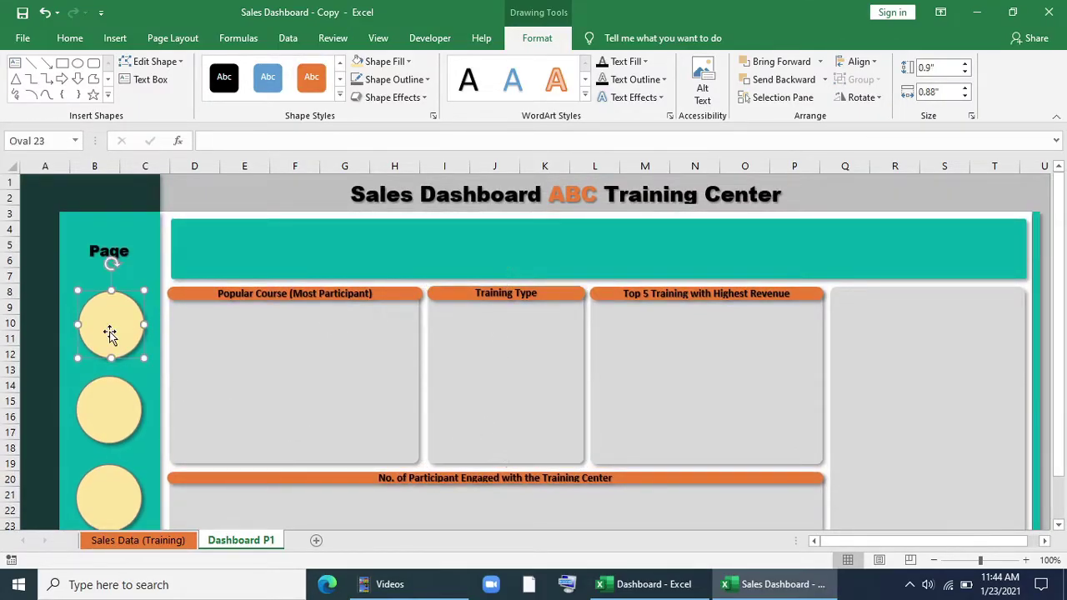
click(105, 421)
click(110, 497)
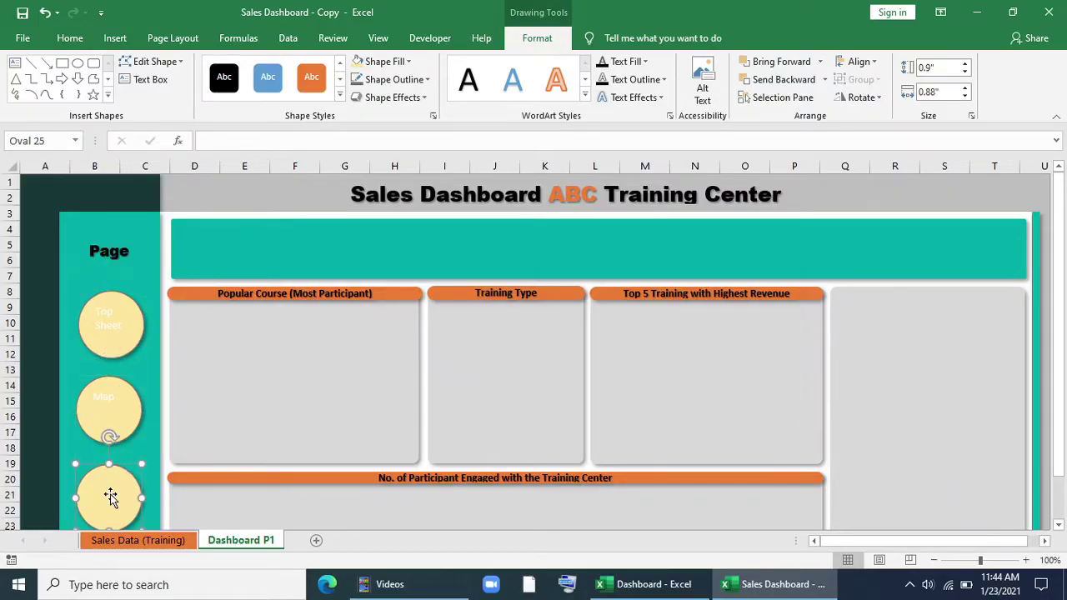
- Make the three circle labels black and bold, and center them horizontally and vertically inside their circles
double_click(98, 311)
double_click(117, 400)
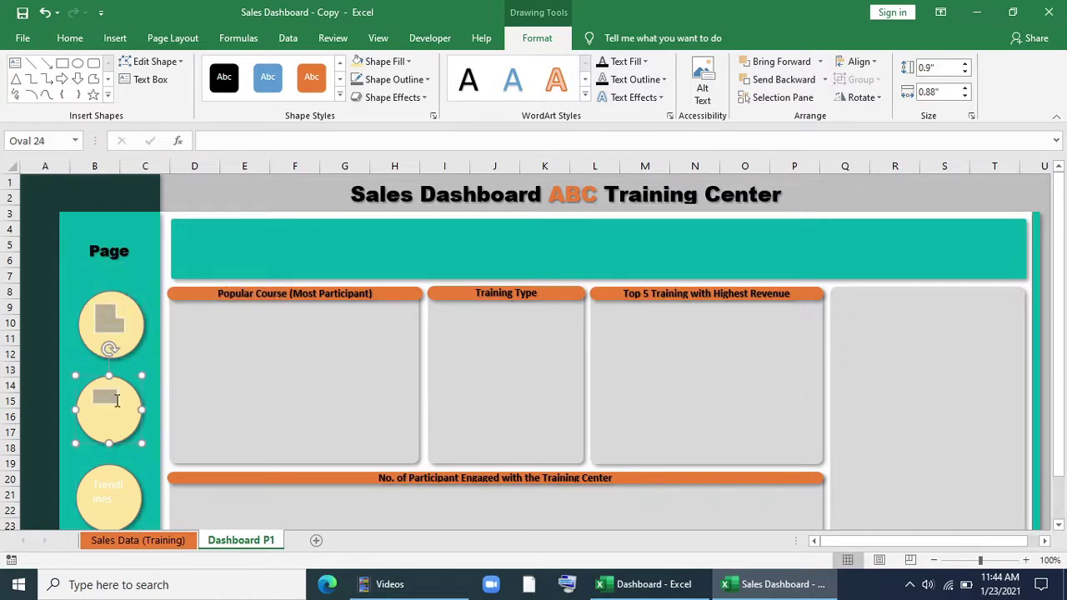
double_click(96, 483)
click(70, 37)
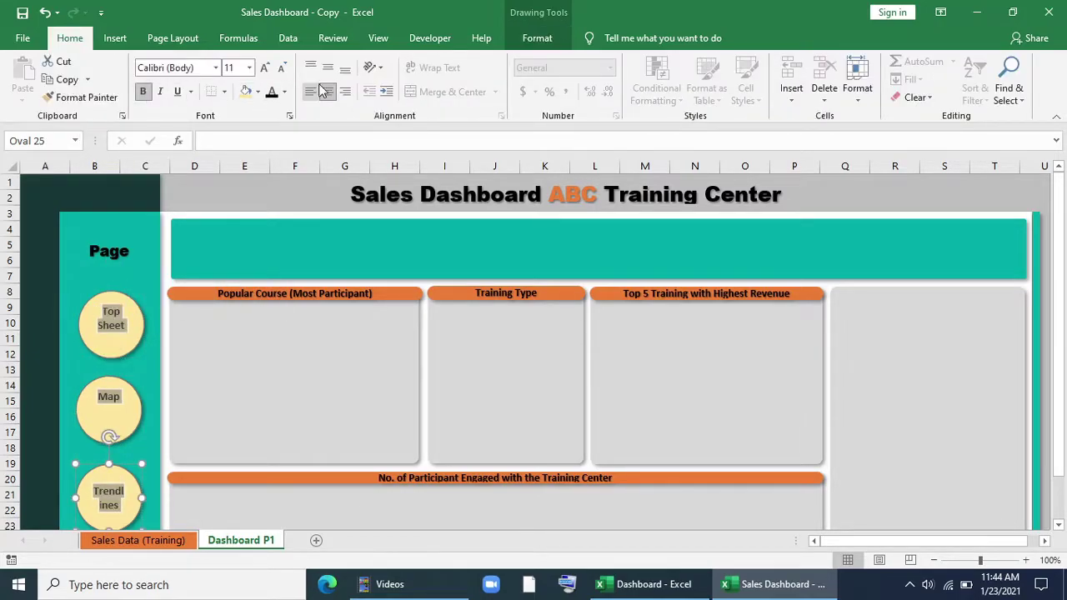
click(114, 354)
click(111, 396)
click(327, 67)
click(107, 492)
scroll(245, 350, down, 5)
scroll(245, 350, up, 5)
click(214, 182)
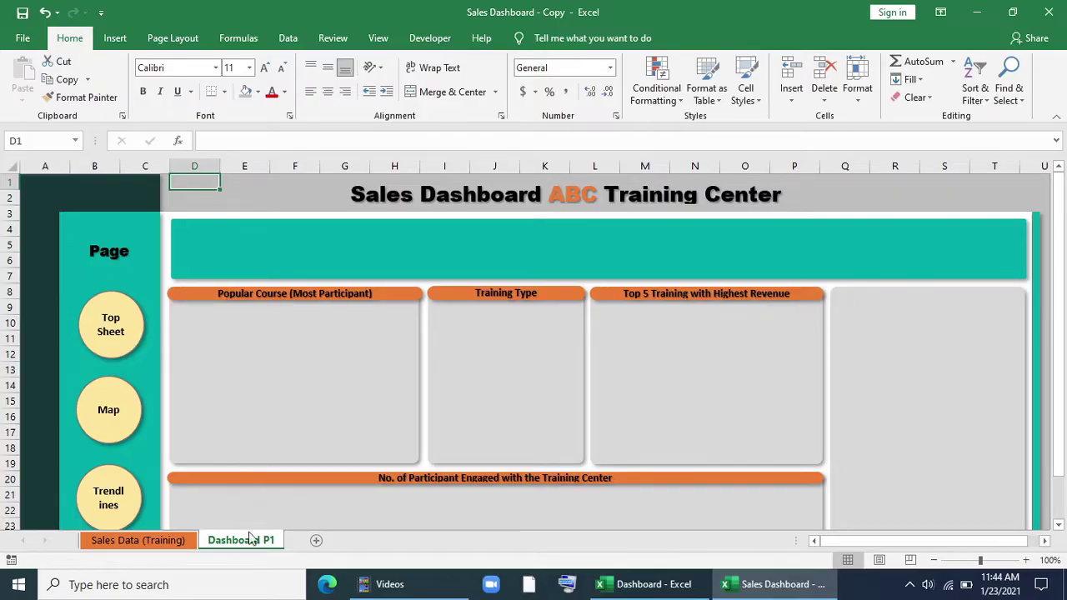
- Create a PivotTable from Table1 on the Sales Data (Training) sheet, placing it in a new worksheet
click(138, 540)
click(193, 369)
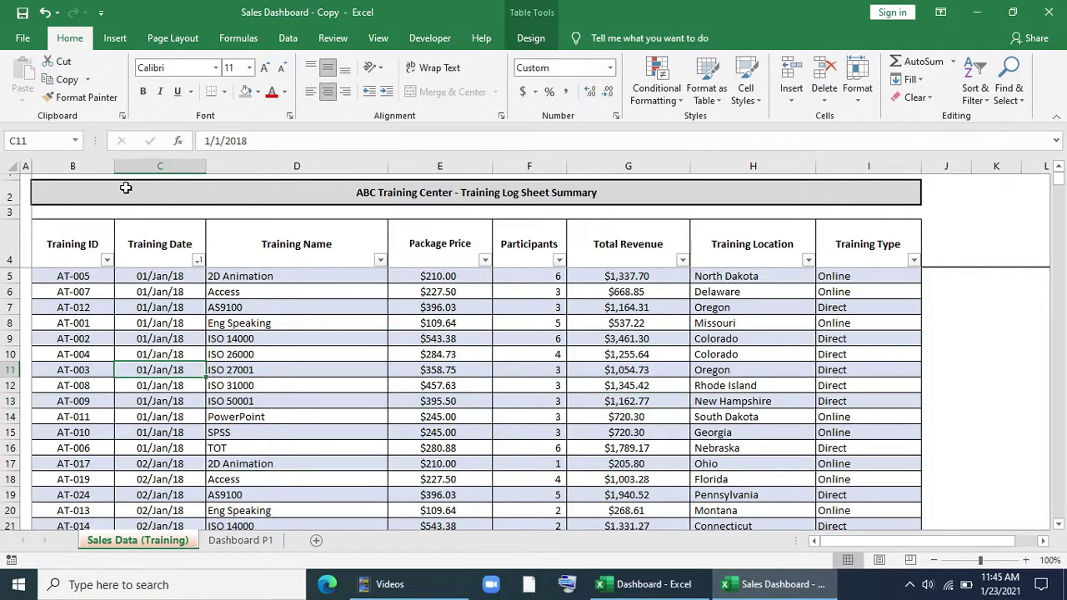
click(116, 38)
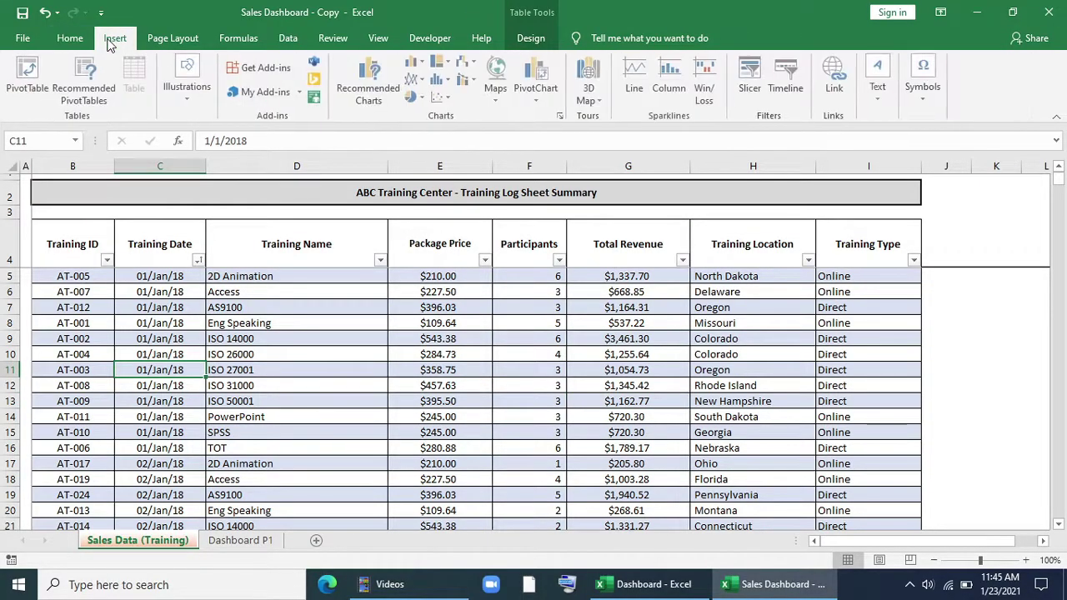
click(37, 77)
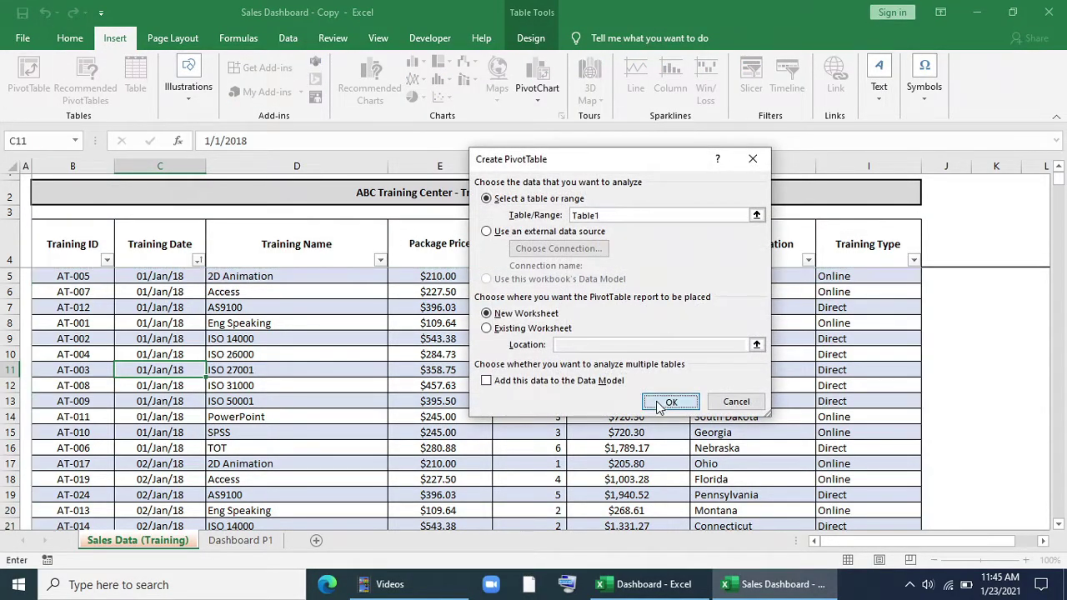
click(667, 402)
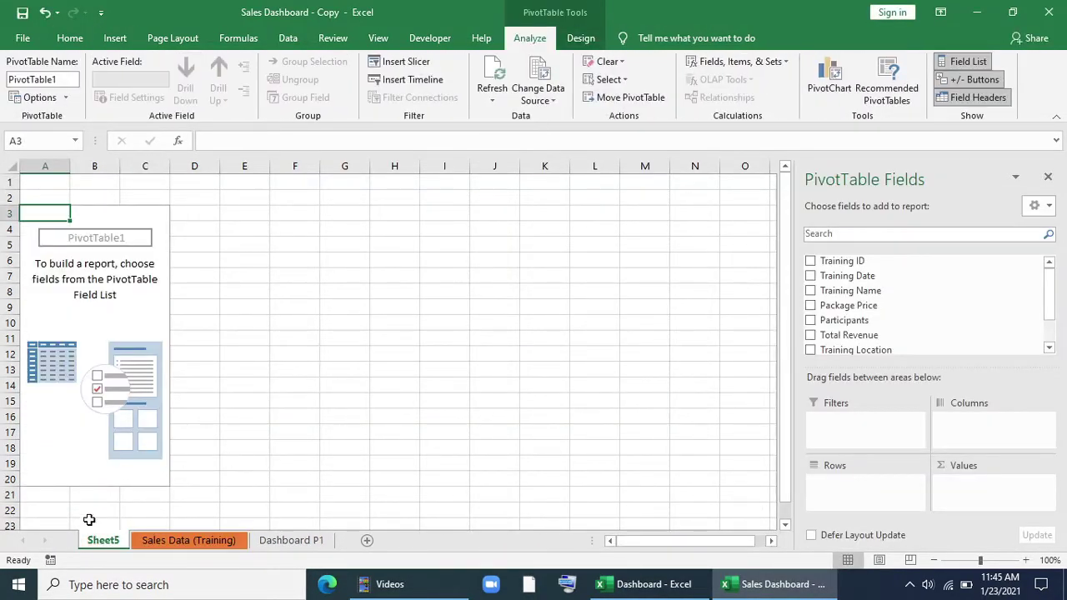
- Rename the new PivotTable worksheet as "Page 1"
right_click(101, 543)
click(135, 402)
text(Page)
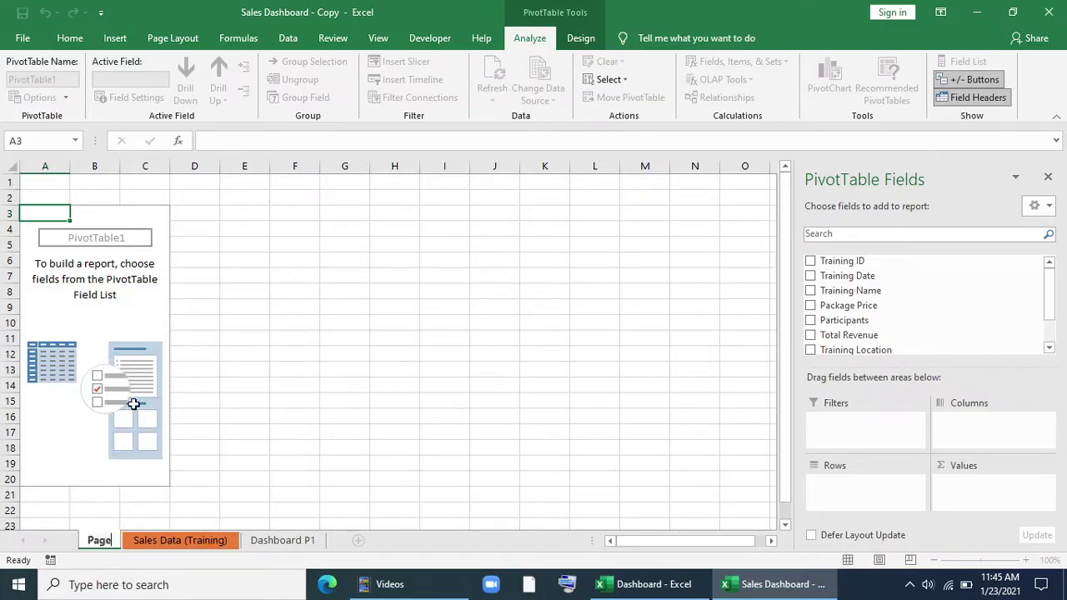
text( 1)
key(Return)
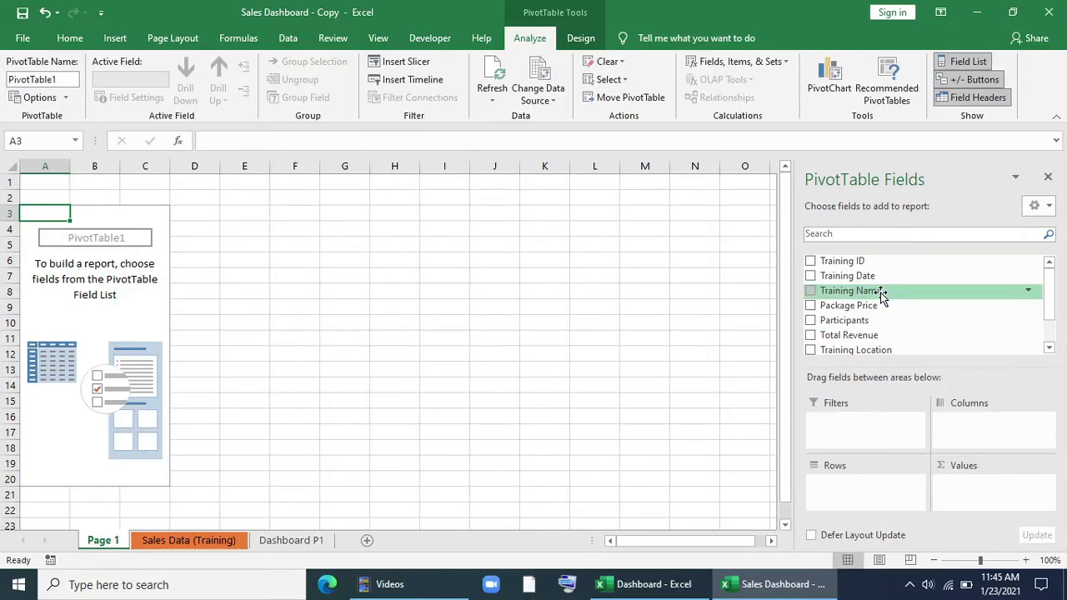
- Place Training Name in the PivotTable's rows and Participants in its values
drag(859, 290, 899, 495)
scroll(910, 313, down, 1)
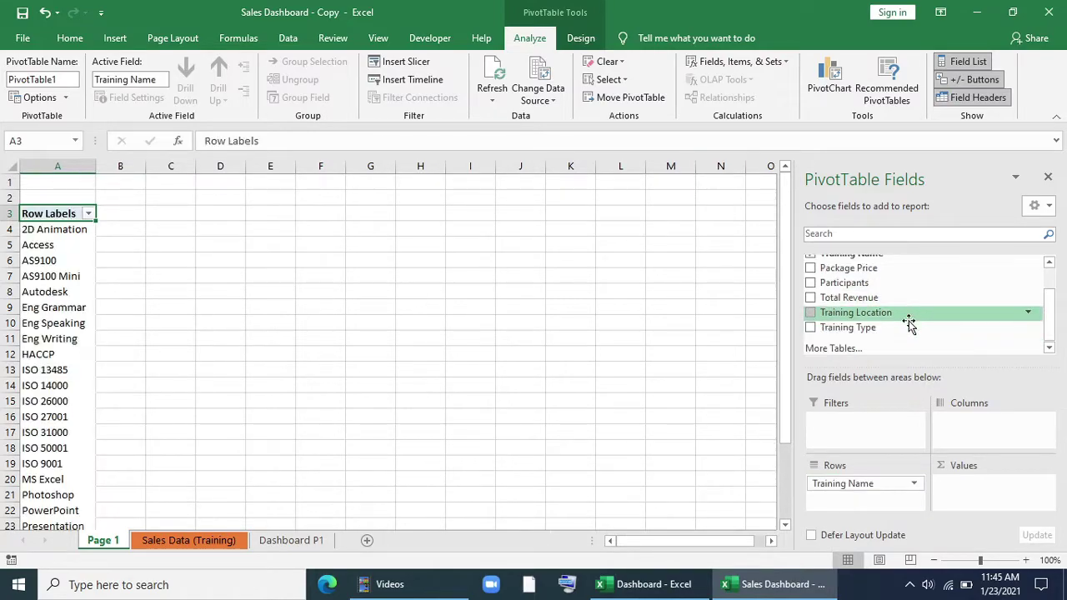
drag(900, 283, 1001, 500)
- Filter the PivotTable's training names to the top 5 items by Sum of Participants
right_click(54, 288)
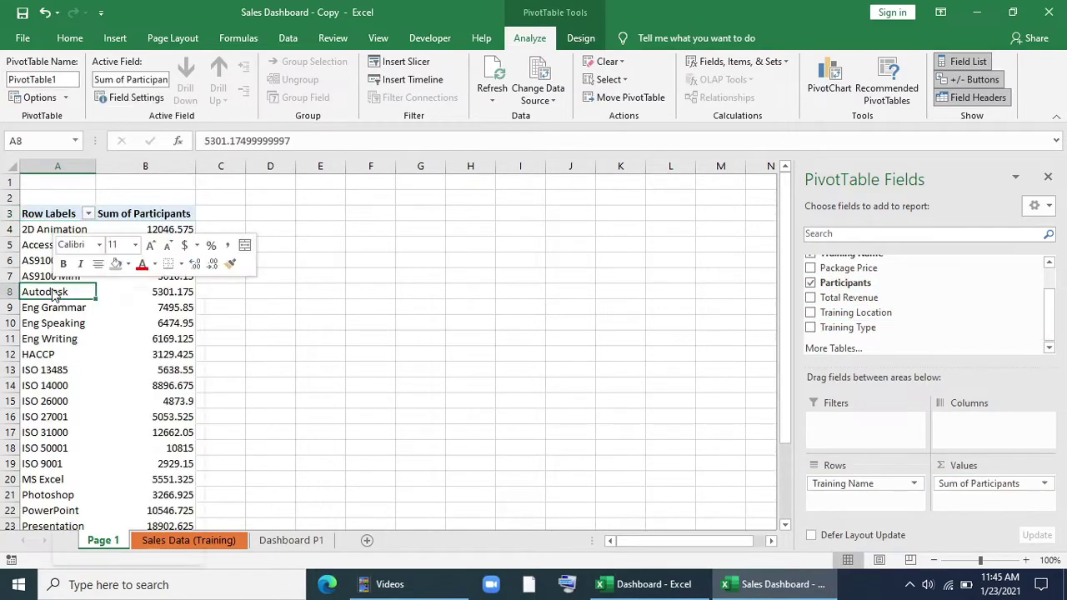
mouse_move(127, 378)
click(244, 422)
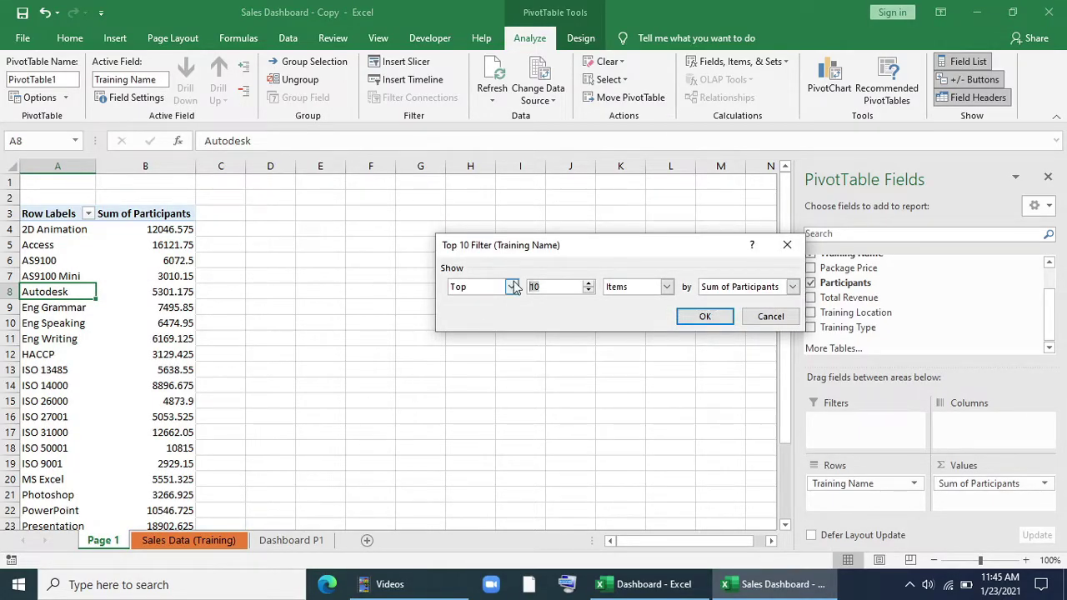
click(705, 315)
- Insert a 2-D stacked bar chart from the filtered PivotTable rows, A4:A8
click(141, 276)
drag(34, 229, 33, 292)
click(114, 38)
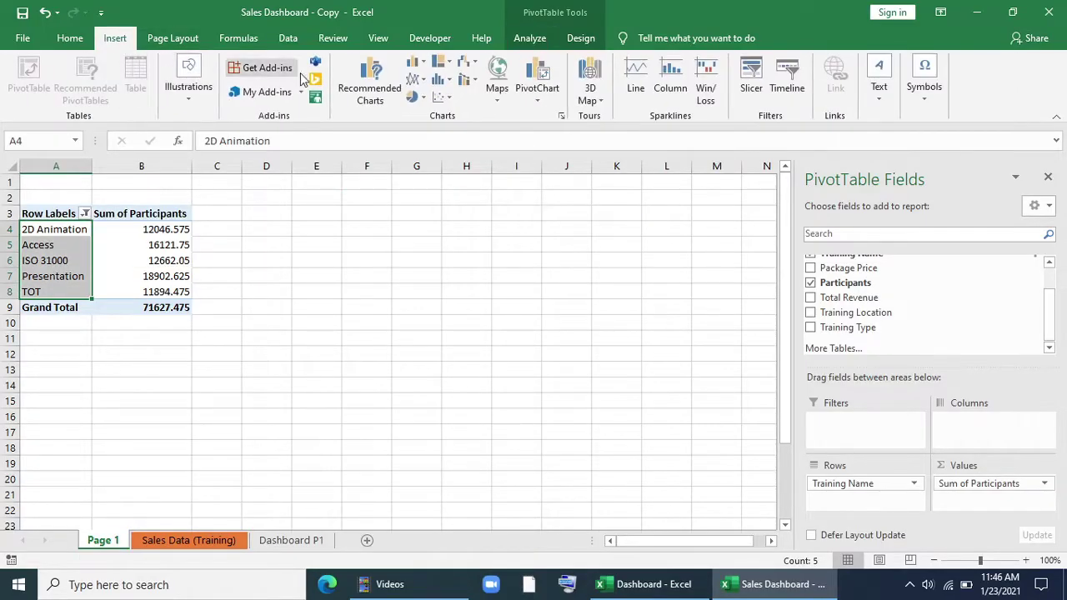
click(417, 67)
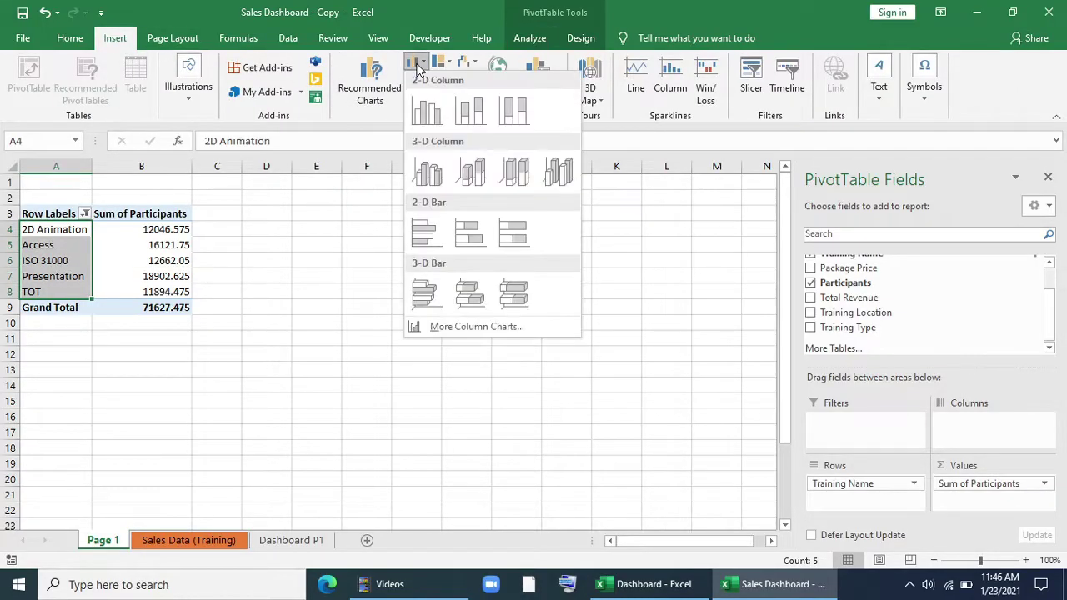
click(470, 231)
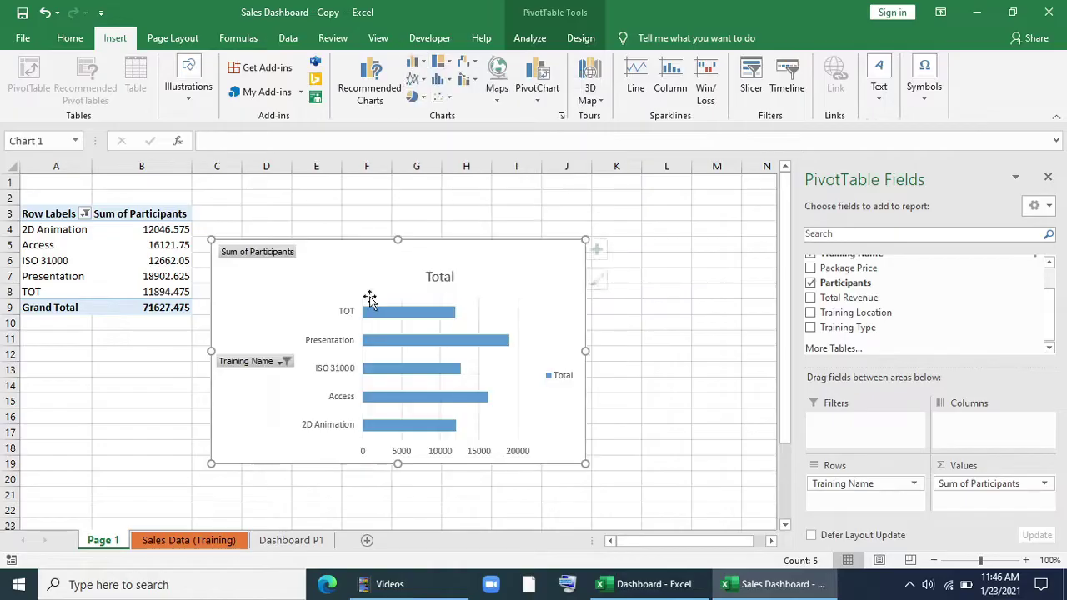
- Hide all field buttons on the bar chart and delete its title
right_click(270, 362)
key(Escape)
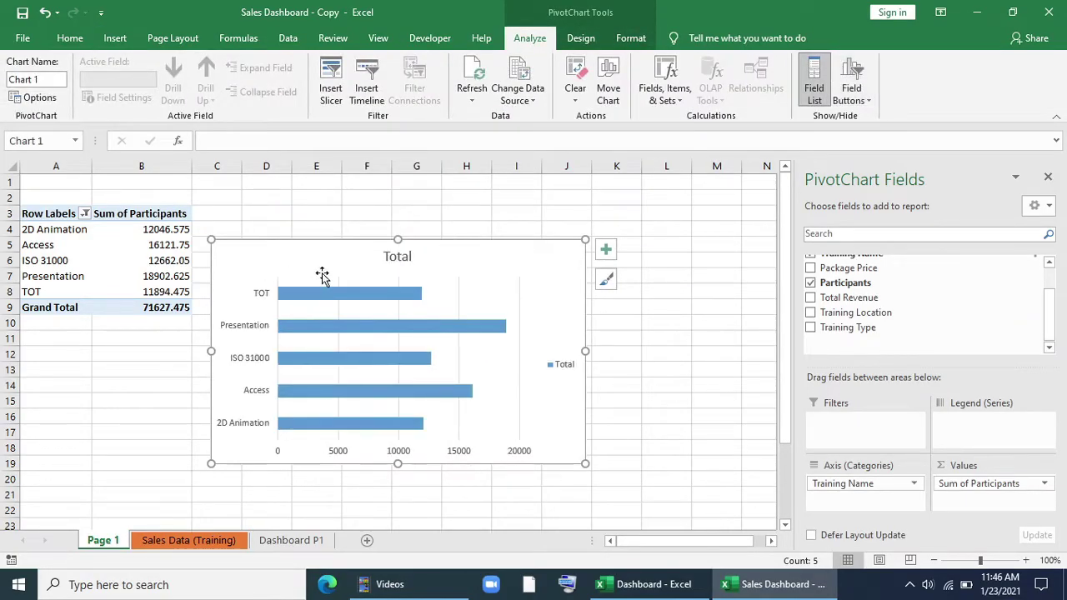
key(Delete)
- Delete the bar chart's legend, vertical gridlines and horizontal value axis
click(554, 350)
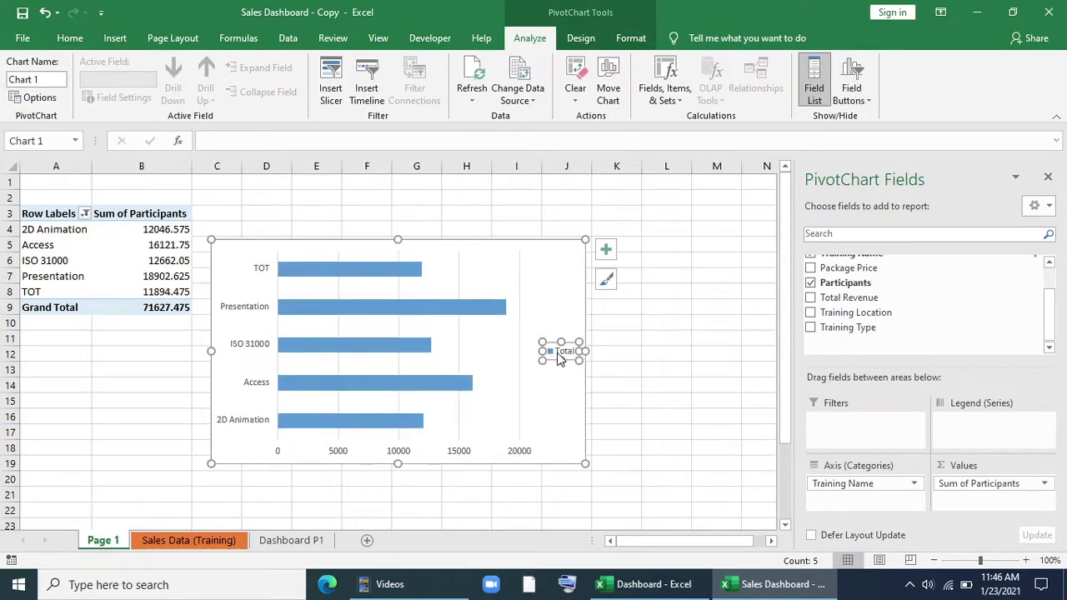
key(Delete)
click(492, 342)
key(Delete)
click(348, 454)
key(Delete)
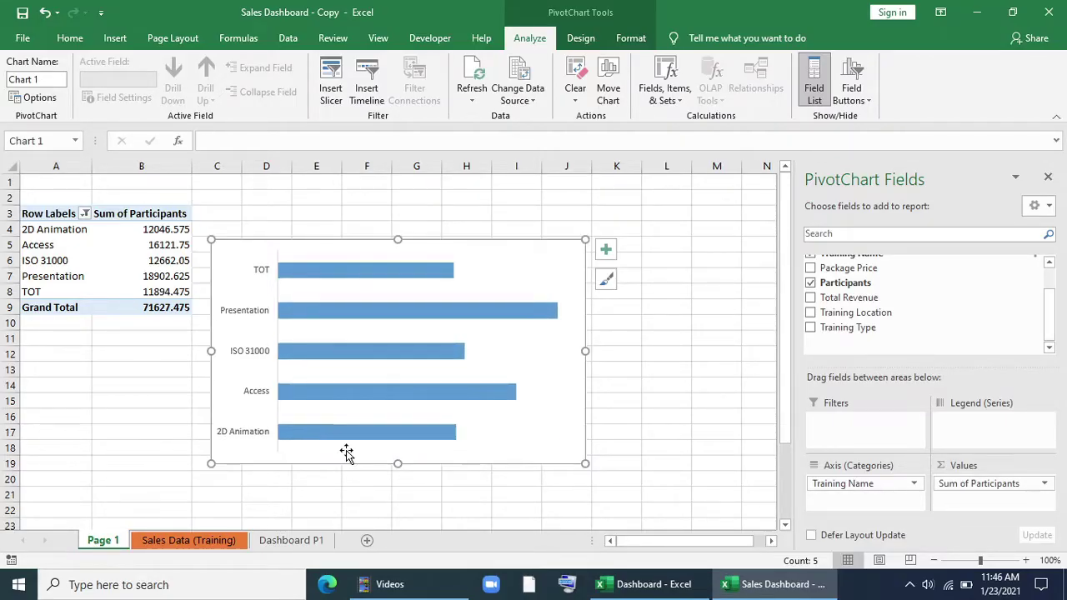
- Copy the top-5 participants bar chart from Page 1 and paste it over the Popular Course panel on Dashboard P1
click(244, 440)
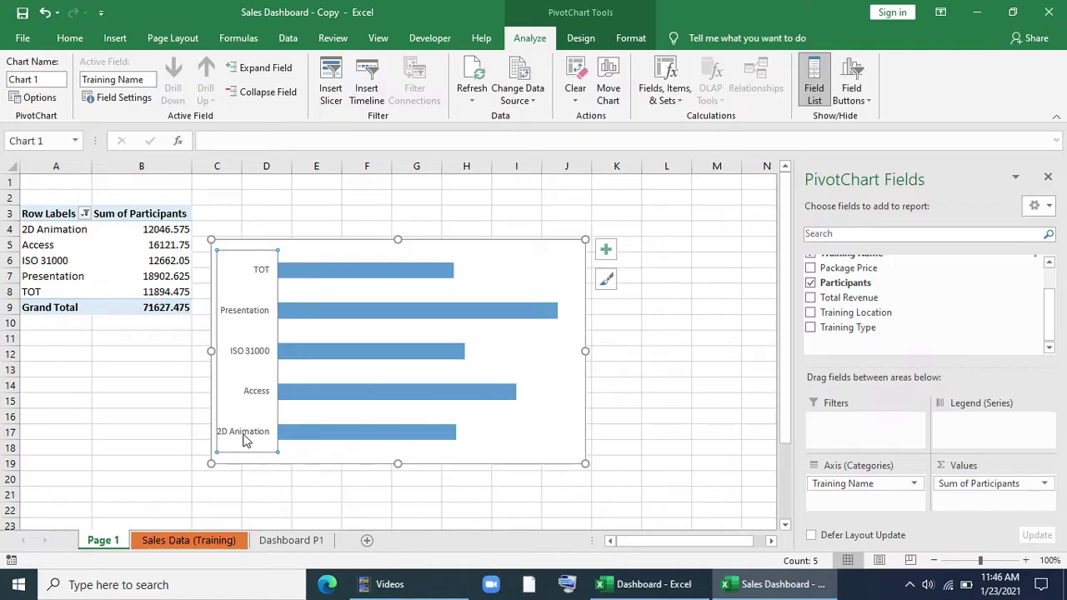
click(455, 241)
right_click(455, 241)
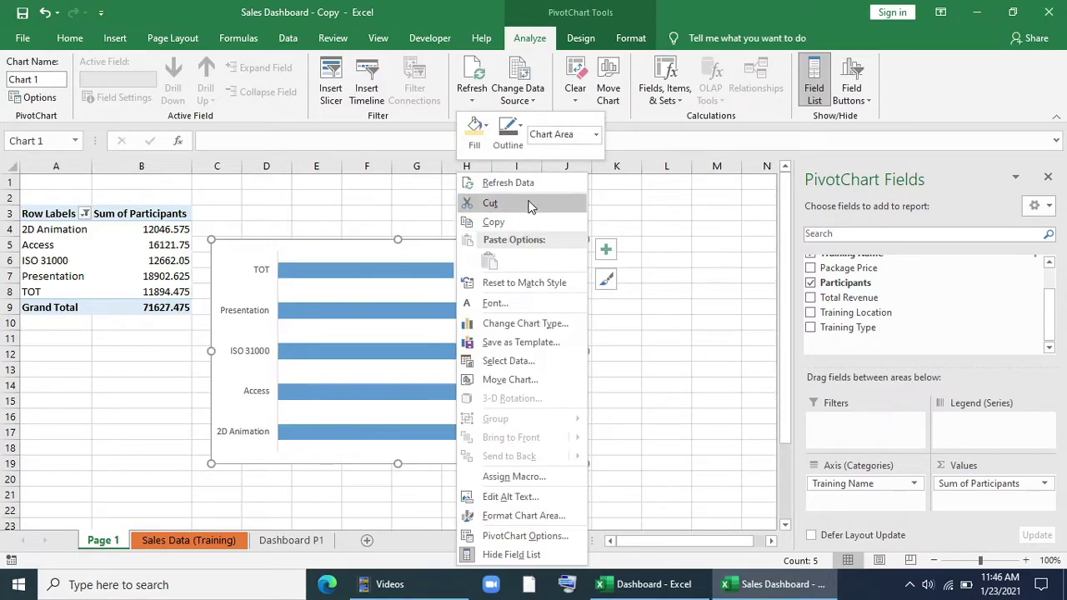
click(282, 457)
click(280, 540)
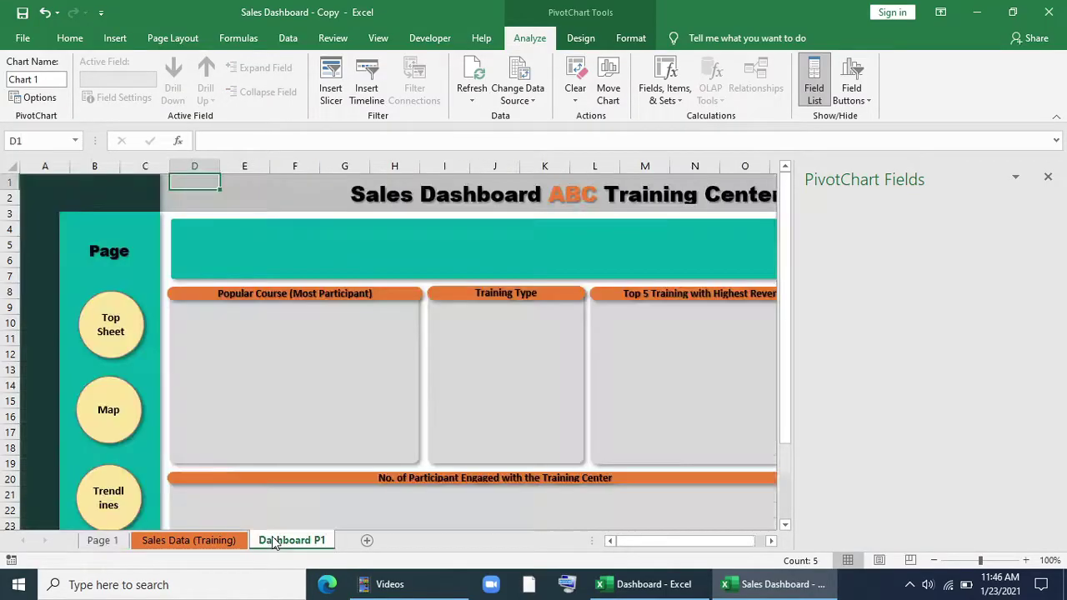
click(228, 362)
right_click(230, 365)
click(263, 118)
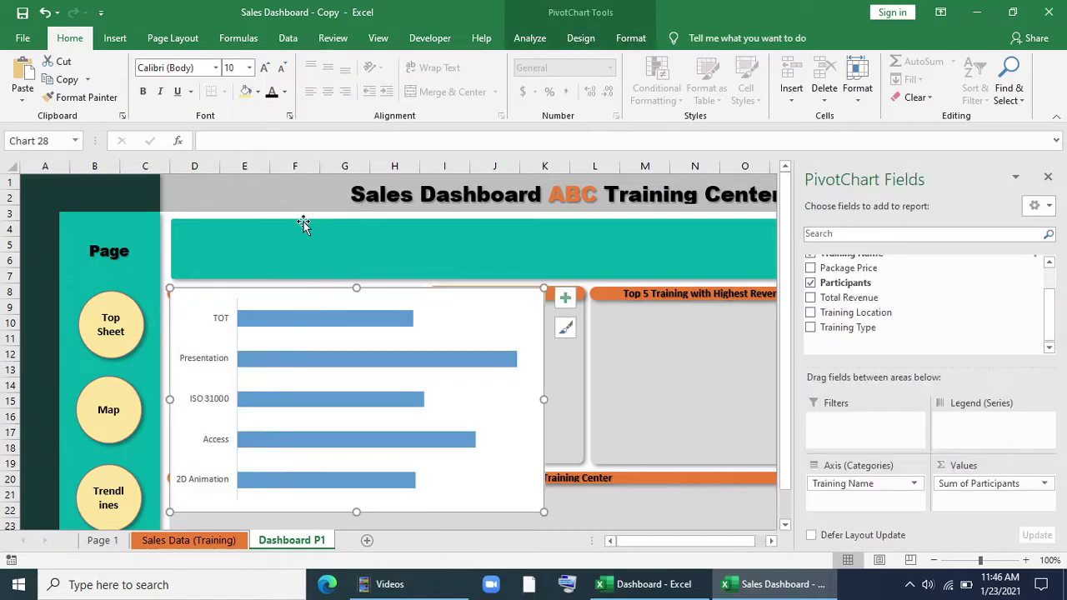
- Set the pasted bar chart's chart area to no fill and no outline
click(631, 37)
click(428, 62)
click(431, 249)
click(436, 79)
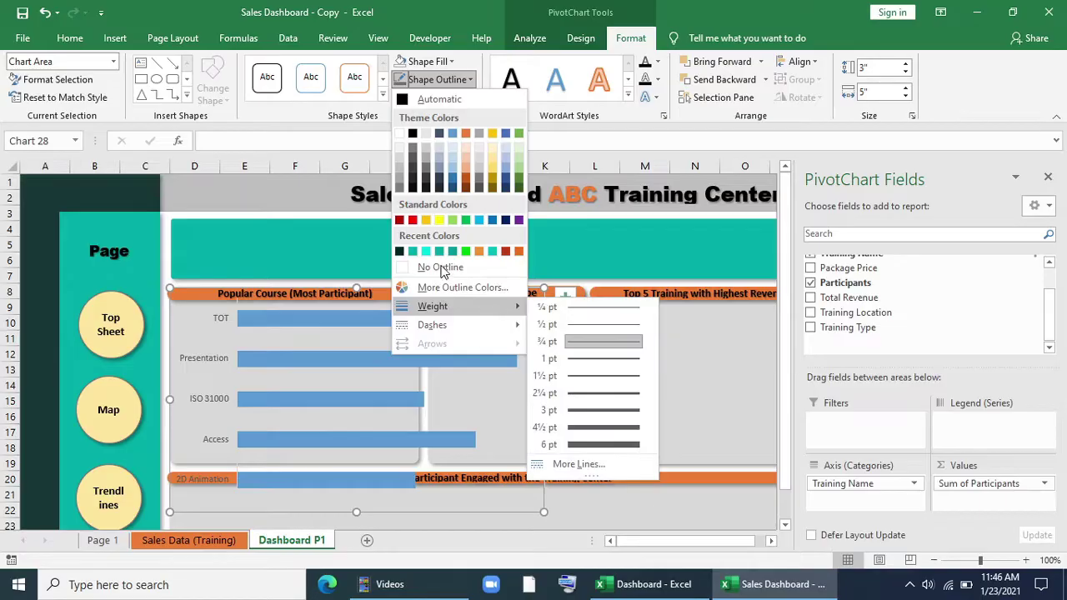
click(440, 267)
- Make the training names on the bar chart's vertical category axis bold
click(221, 320)
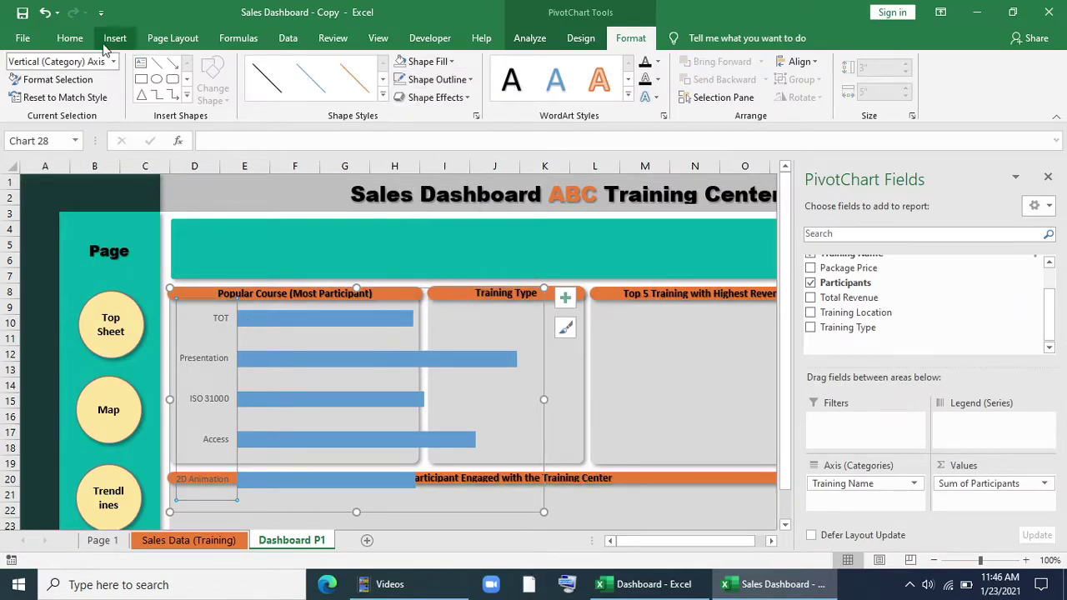
click(70, 37)
click(144, 93)
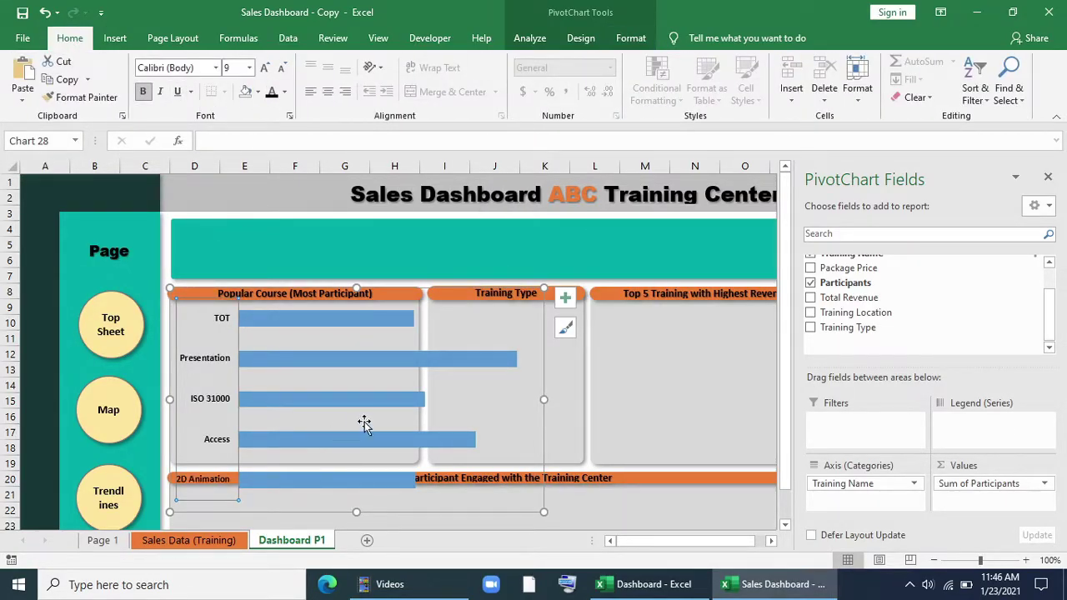
- Turn on Vary colors by point in the fill settings of the bar chart's data series
click(390, 364)
right_click(390, 363)
key(Escape)
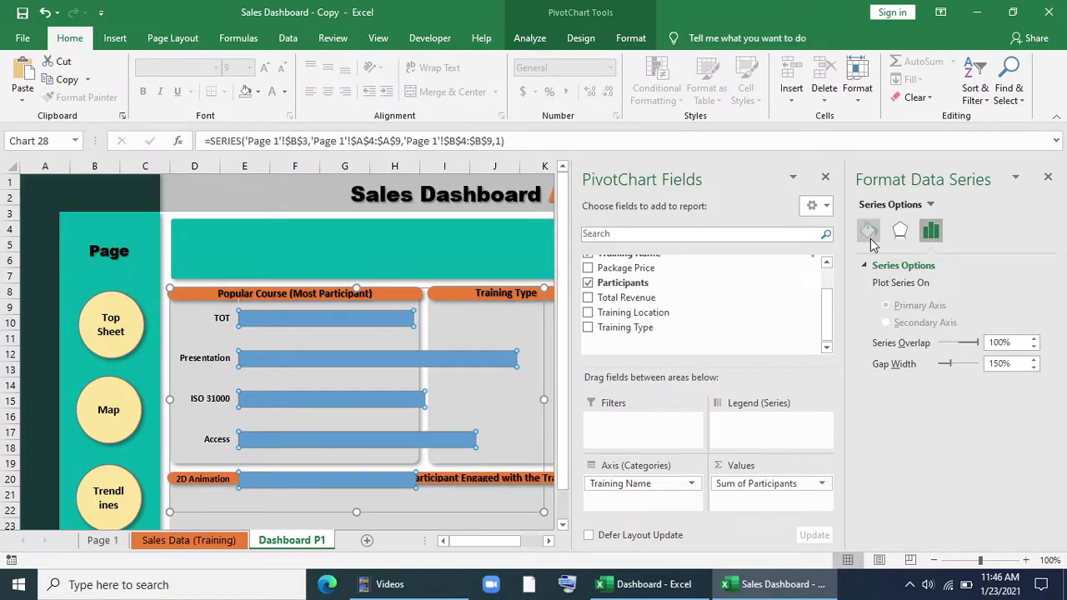
click(869, 232)
click(879, 412)
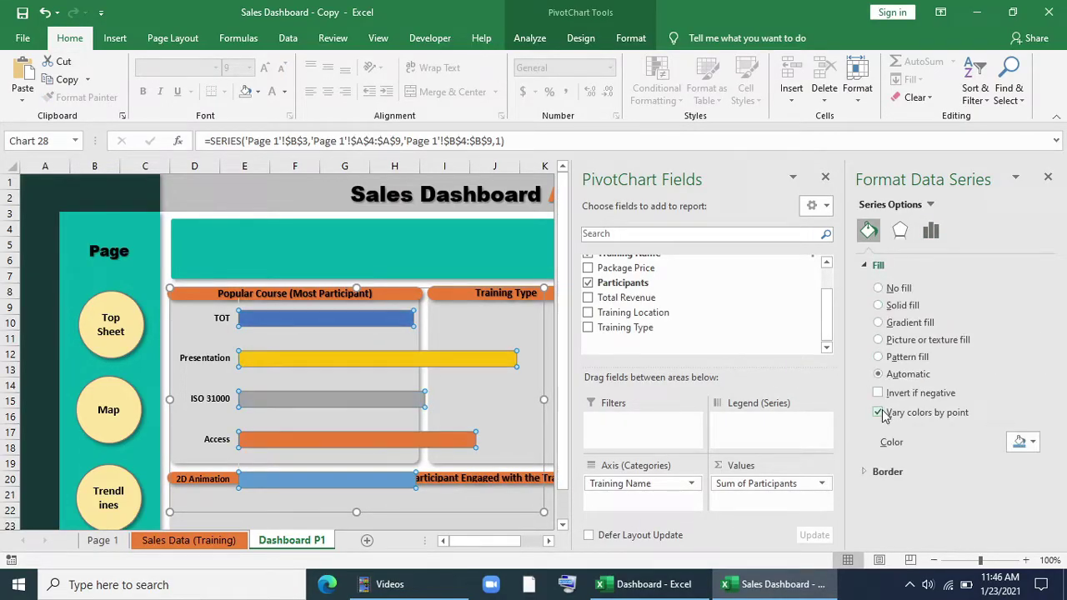
click(1049, 182)
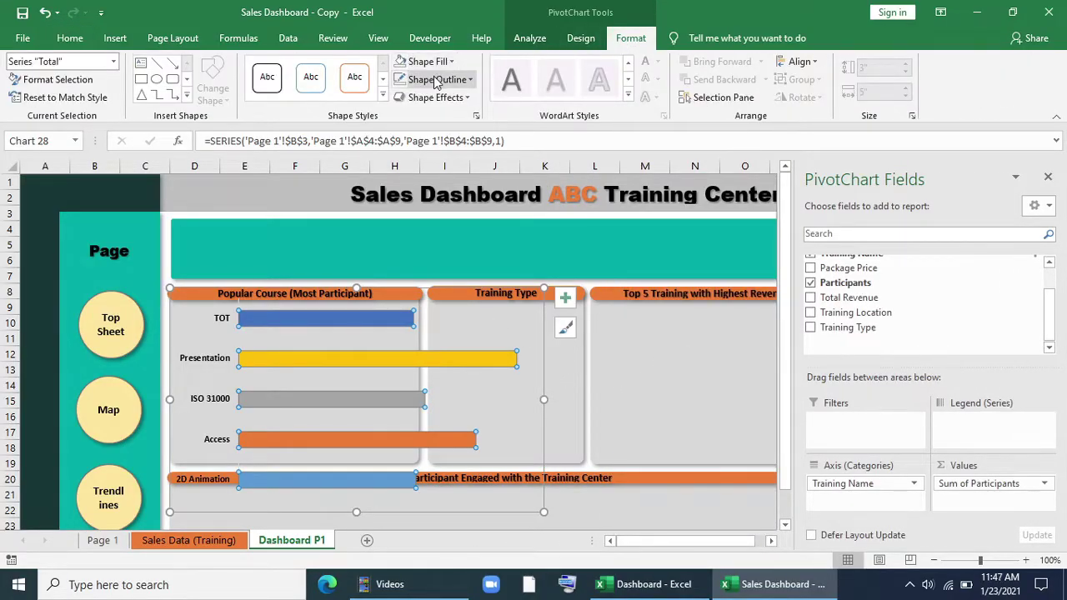
- Apply a shadow effect to the bars of the bar chart's data series
click(436, 97)
mouse_move(441, 161)
click(535, 220)
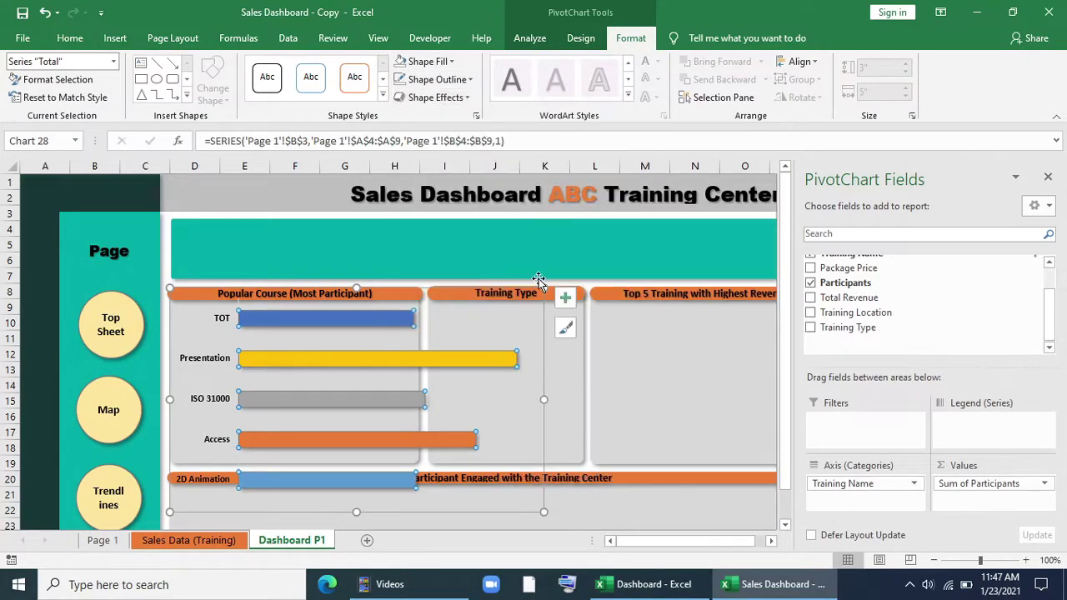
- Resize the bar chart to about 2.25" high and 3.34" wide so it fits inside the Popular Course panel
click(1048, 177)
drag(358, 511, 361, 462)
drag(543, 375, 421, 372)
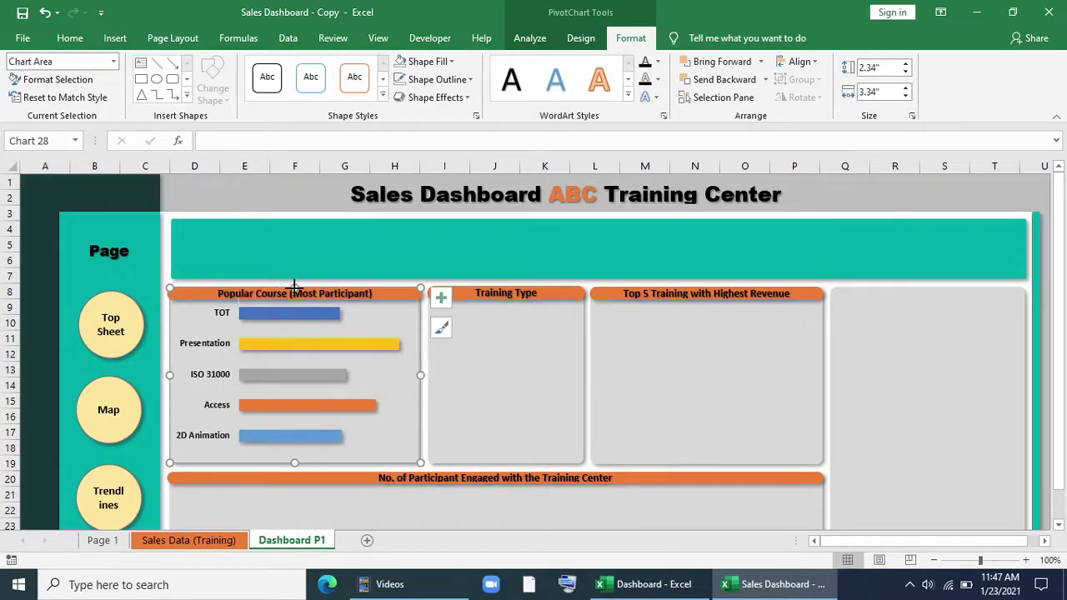
drag(294, 288, 294, 295)
- Give the bar chart's vertical category axis a black outline
click(213, 381)
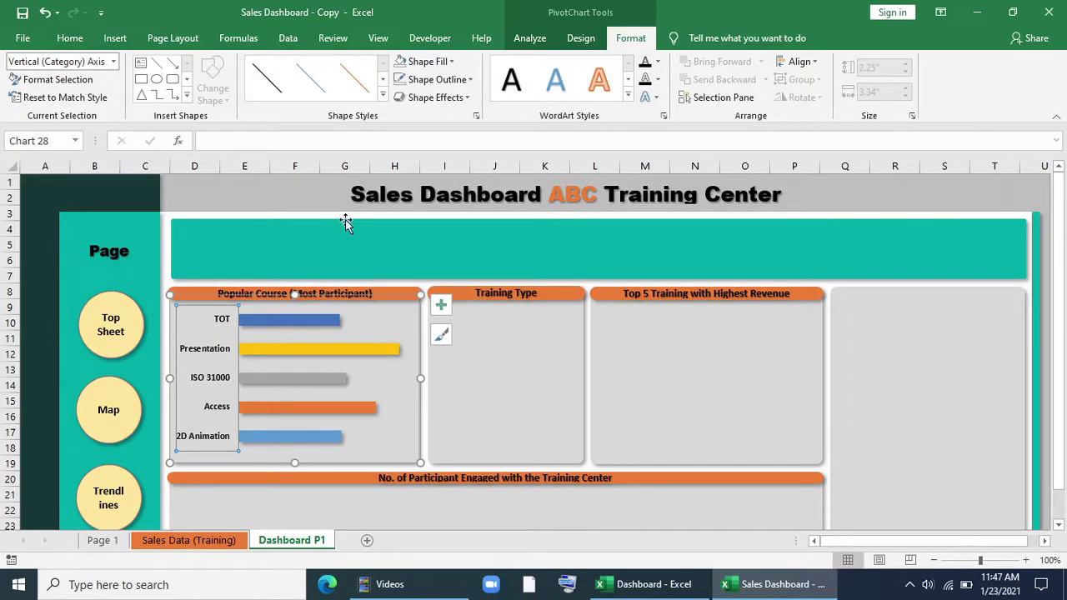
click(437, 79)
click(489, 369)
- Extend the bar chart's plot area to its right edge, move its left edge inward, and widen the whole chart to 3.79"
click(404, 377)
drag(404, 377, 419, 377)
click(245, 379)
click(262, 374)
drag(240, 377, 272, 378)
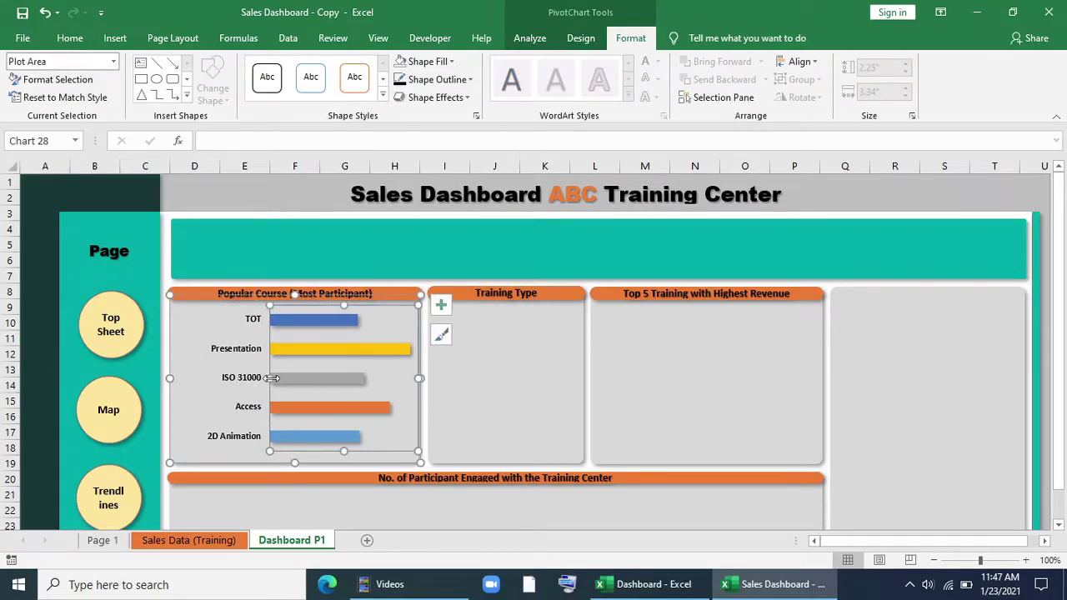
key(ctrl+z)
click(362, 295)
mouse_move(420, 381)
mouse_down()
mouse_move(412, 376)
mouse_move(419, 381)
mouse_up()
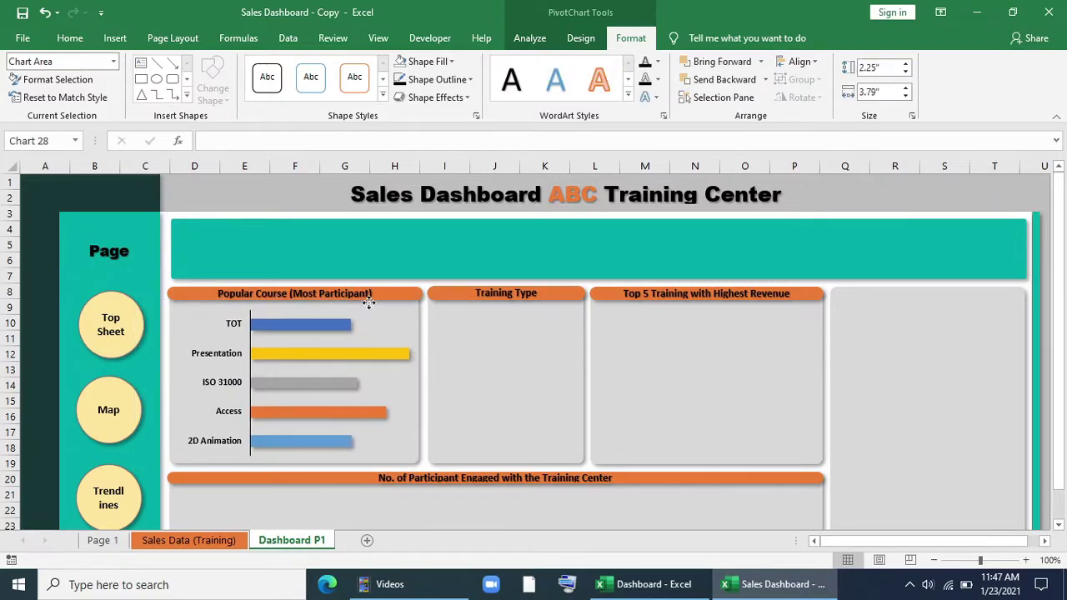
- Copy the PivotTable in A3:B9 on Page 1 and paste it at A28 on the same sheet
click(497, 370)
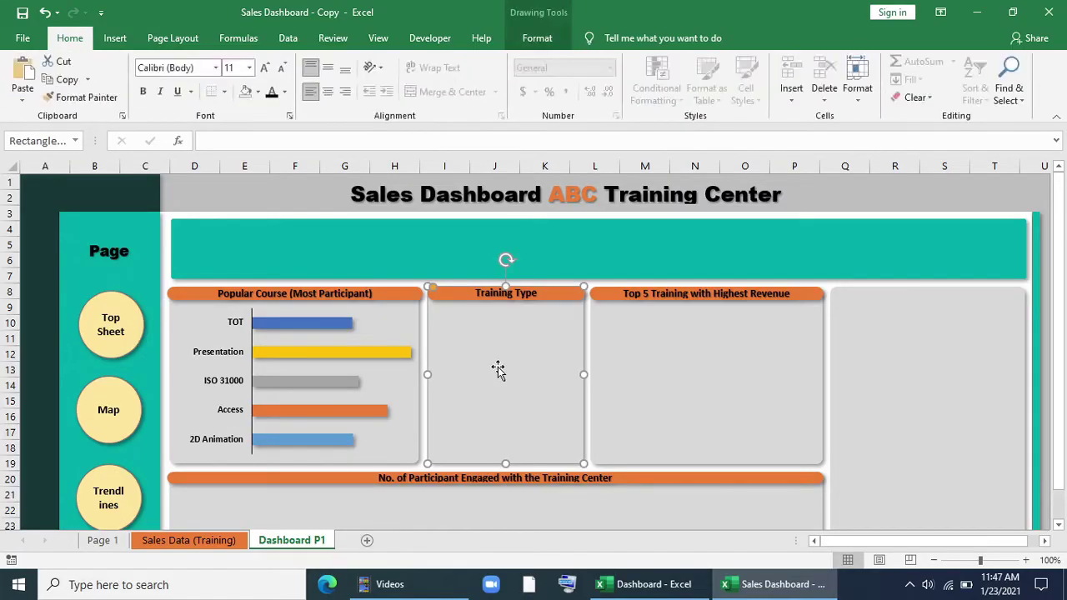
click(105, 541)
drag(50, 217, 181, 305)
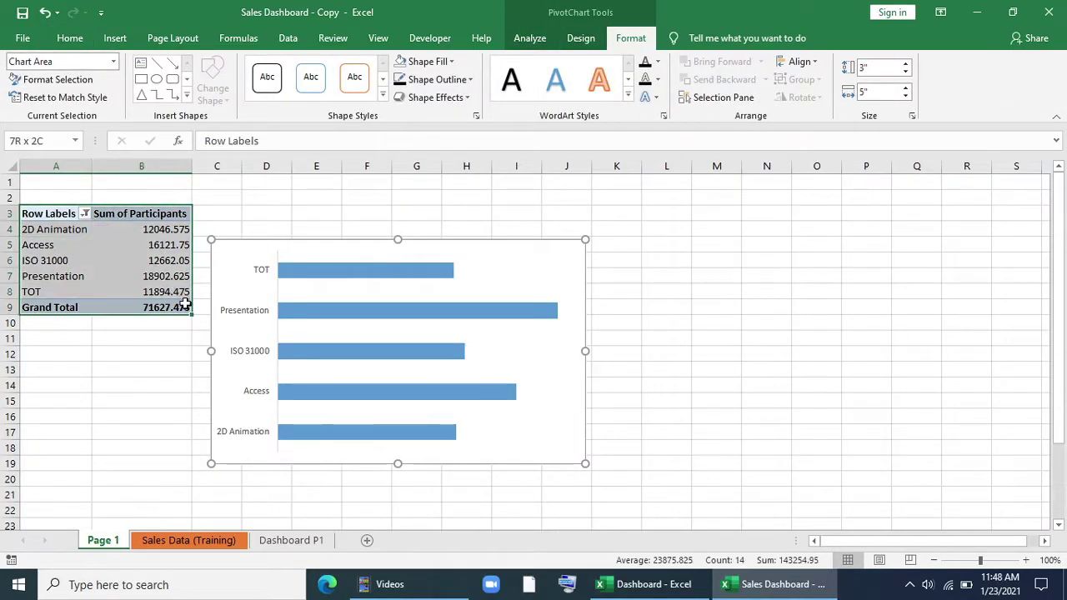
key(ctrl+c)
scroll(122, 349, down, 6)
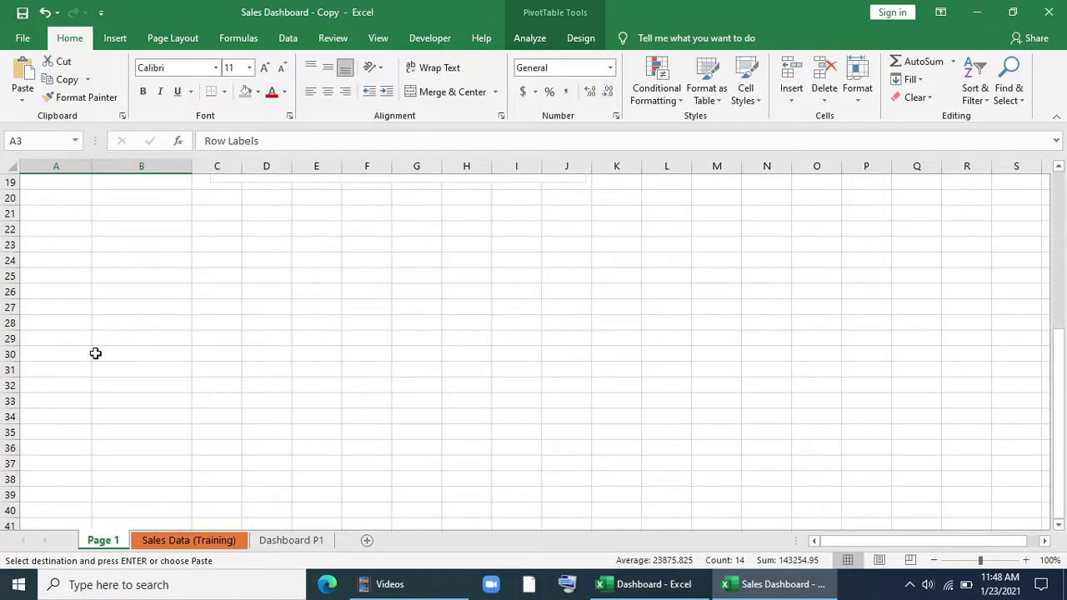
click(54, 317)
key(ctrl+v)
click(50, 354)
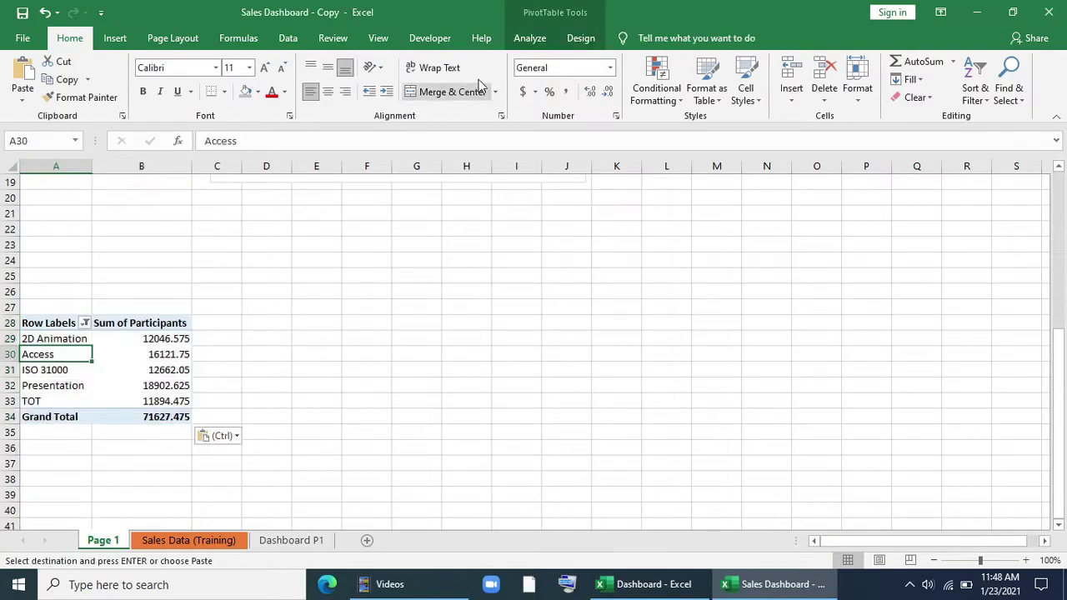
- Replace the copied PivotTable's fields with Training Type as rows and Sum of Total Revenue as values
click(529, 39)
click(967, 60)
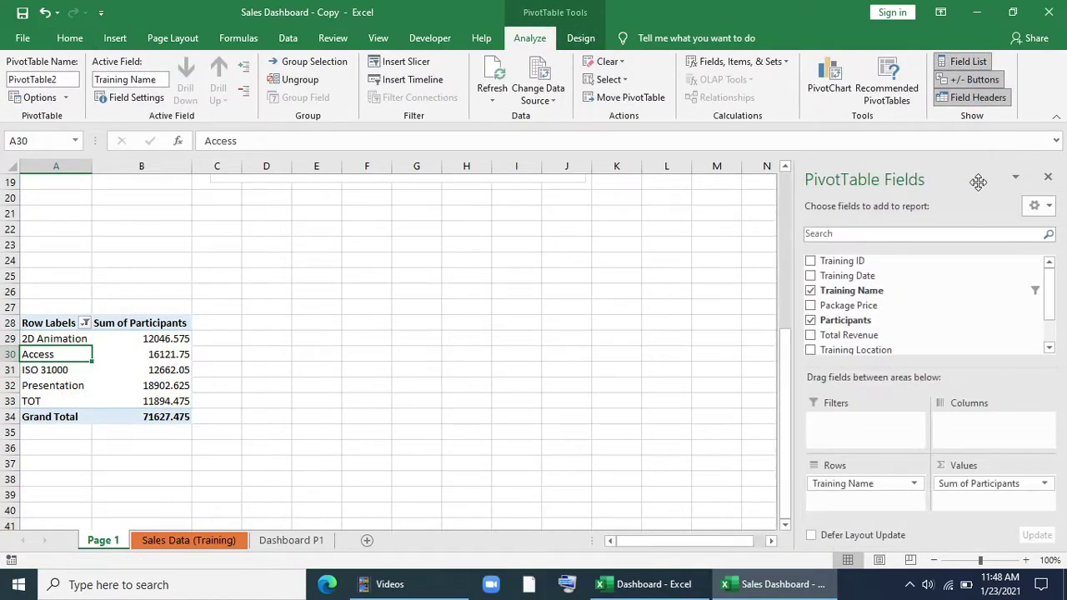
drag(877, 486, 701, 425)
drag(972, 483, 890, 349)
drag(867, 296, 998, 495)
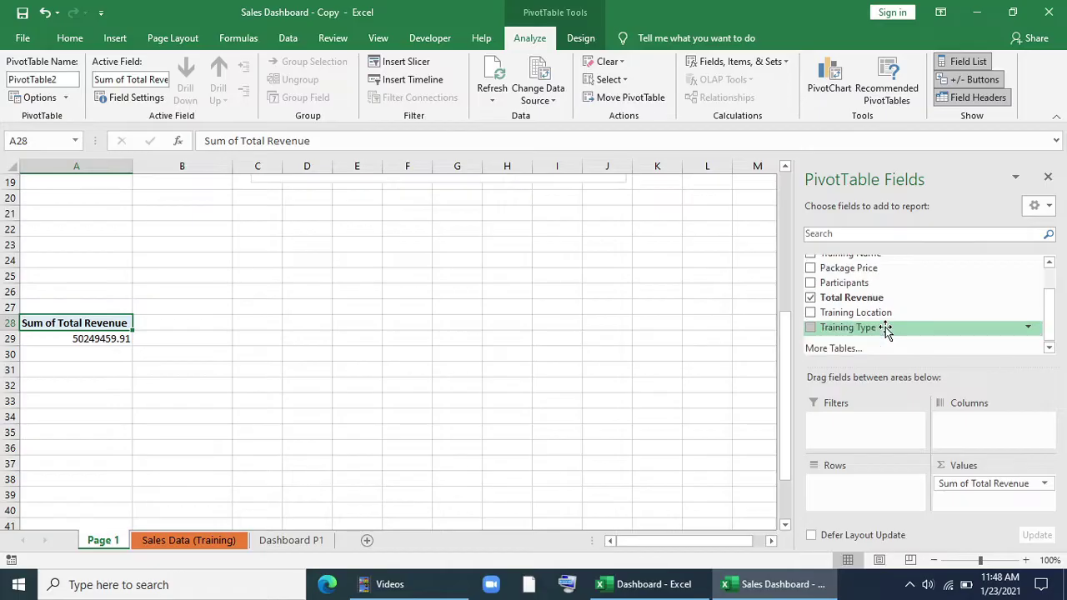
drag(882, 330, 877, 492)
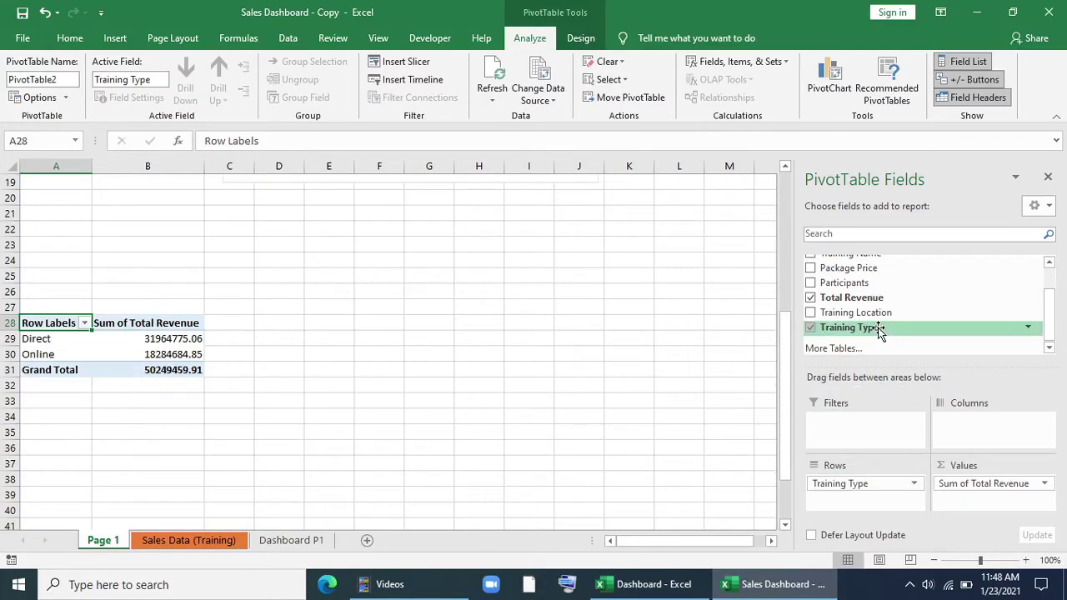
- Add Training Date as the second PivotTable's column field and group its dates by months and years
drag(882, 290, 882, 423)
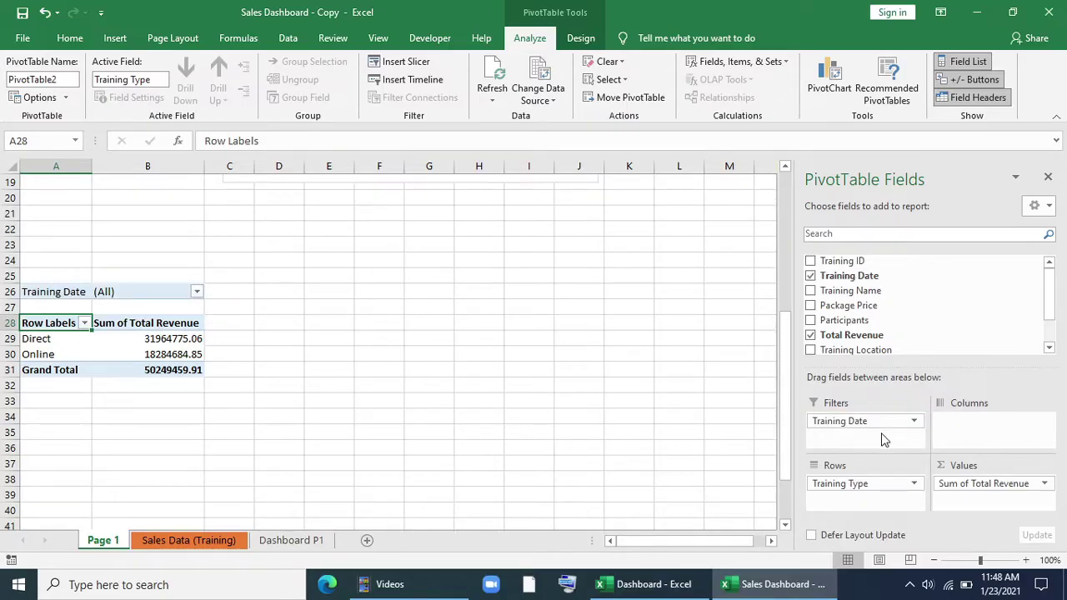
click(197, 292)
click(197, 291)
drag(845, 427, 986, 427)
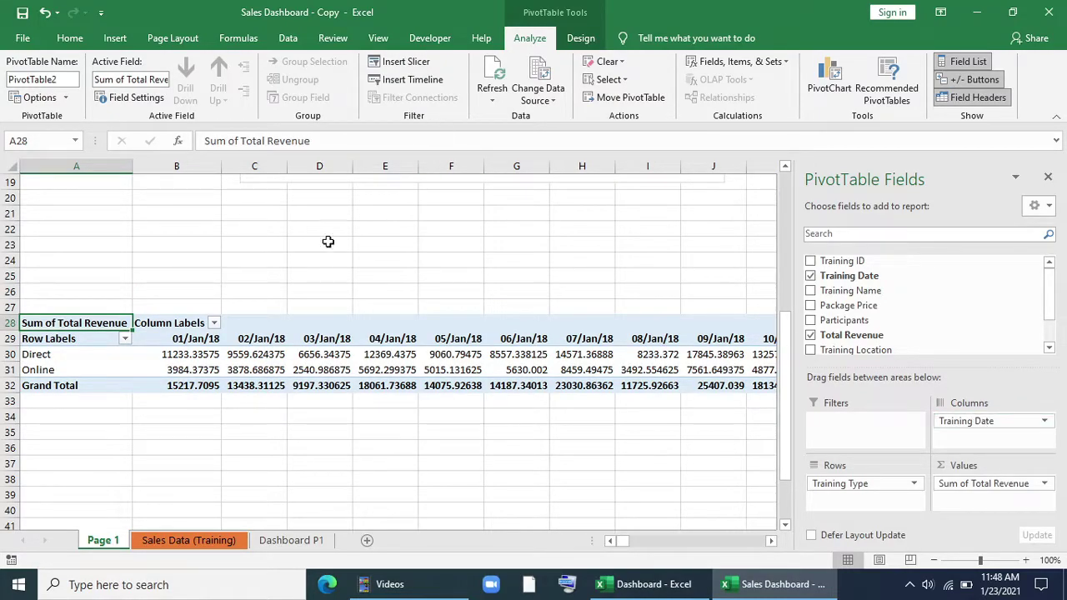
click(167, 340)
click(290, 98)
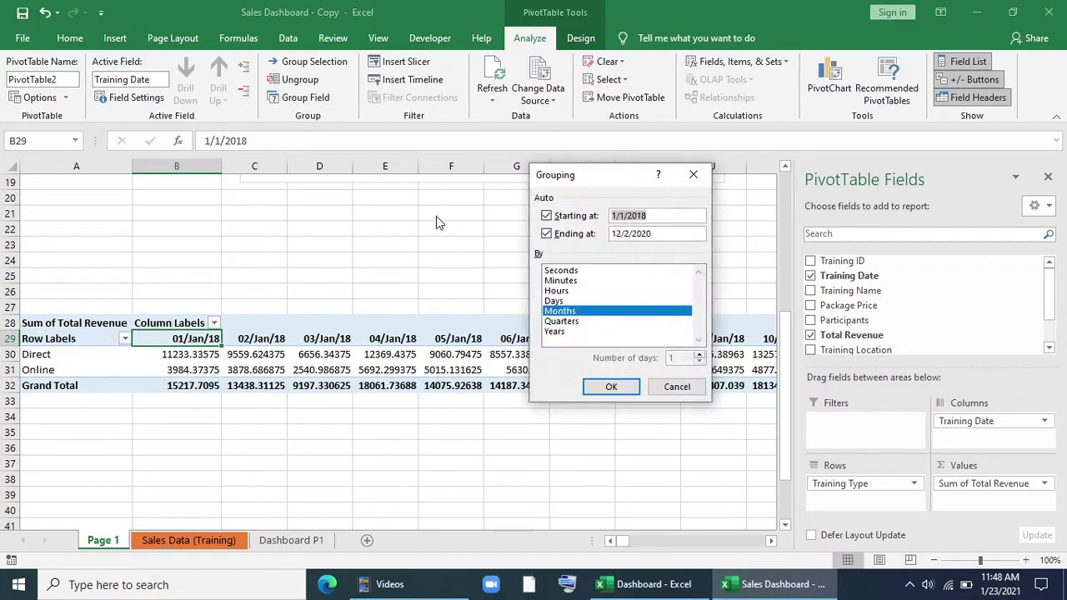
click(554, 331)
click(611, 386)
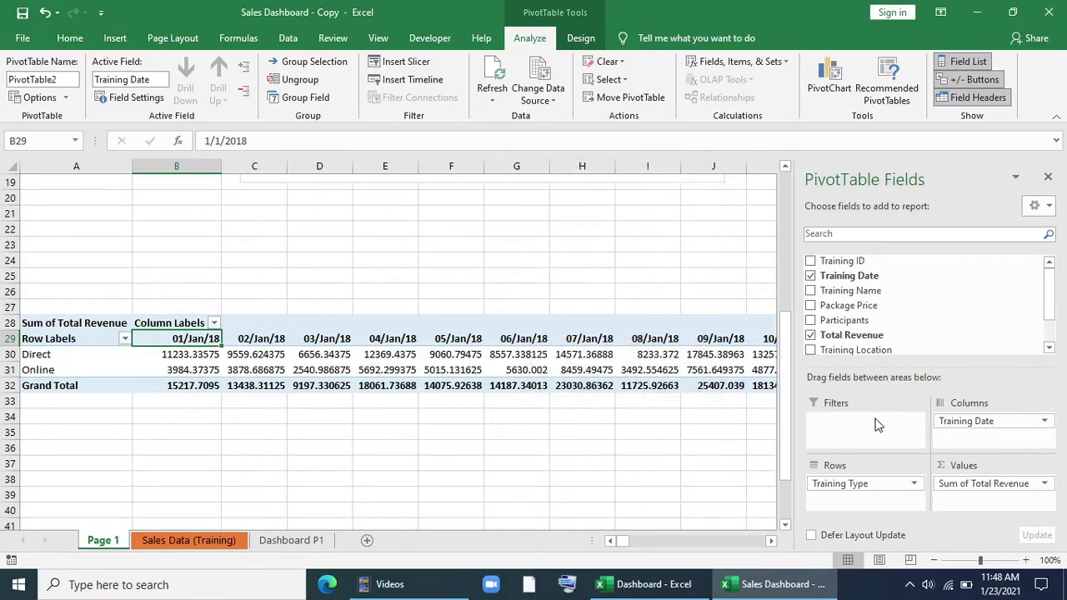
- Remove Training Date from the PivotTable's columns and make Years the report filter, leaving it on (All)
drag(979, 423, 758, 428)
drag(967, 437, 872, 423)
scroll(939, 323, down, 2)
click(198, 291)
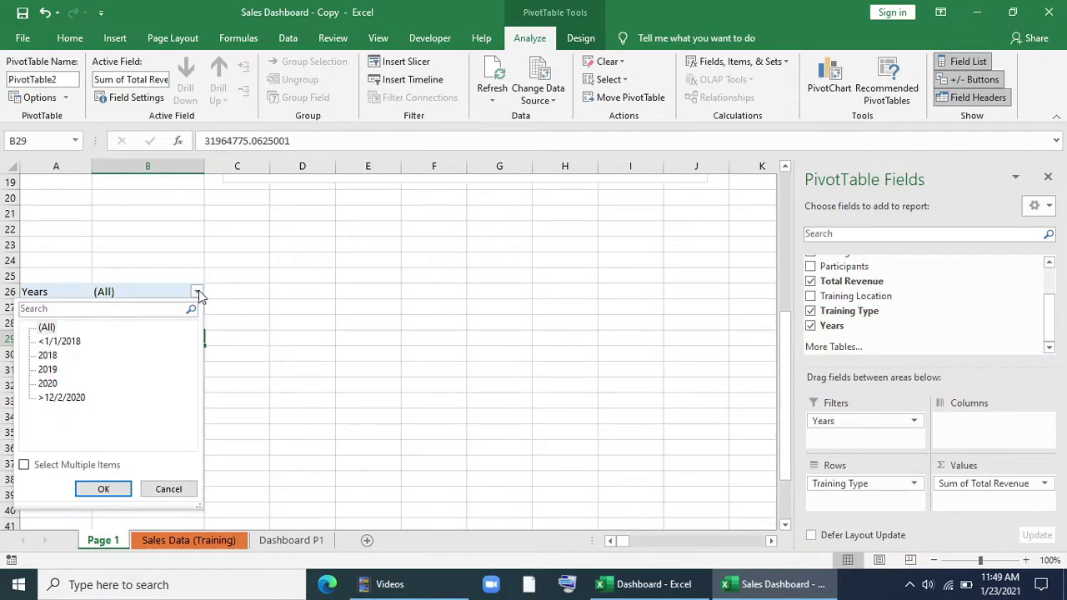
click(198, 293)
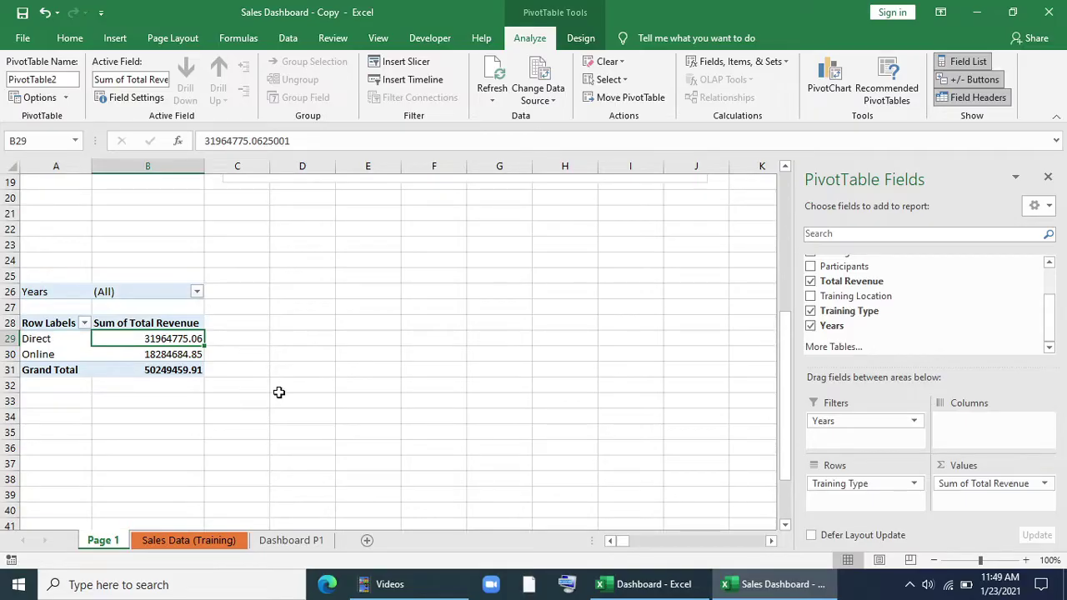
- Insert a doughnut chart from the Training Type revenue PivotTable
click(116, 38)
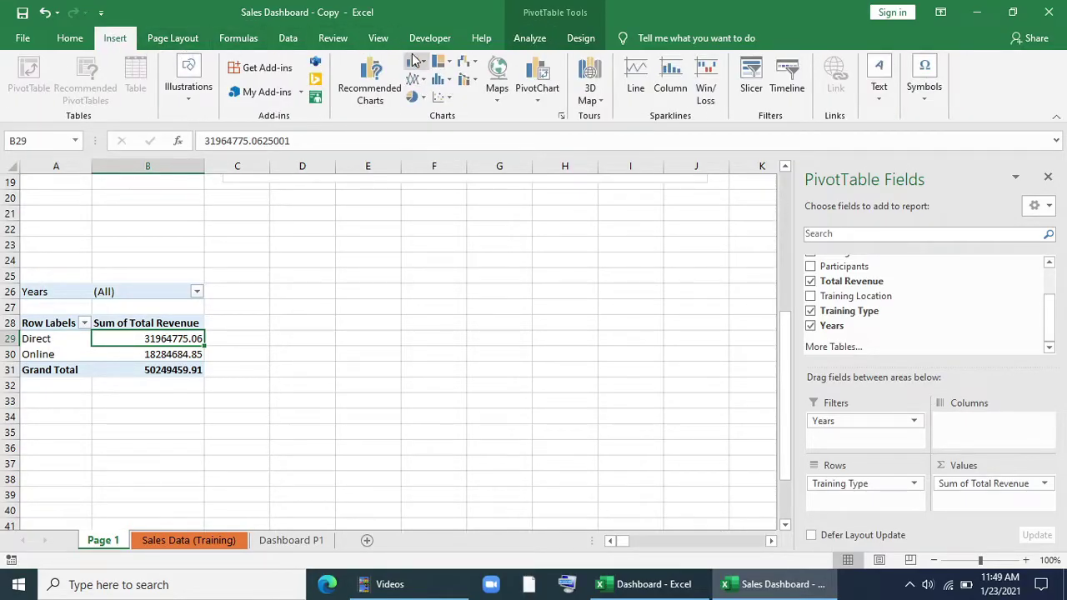
click(420, 92)
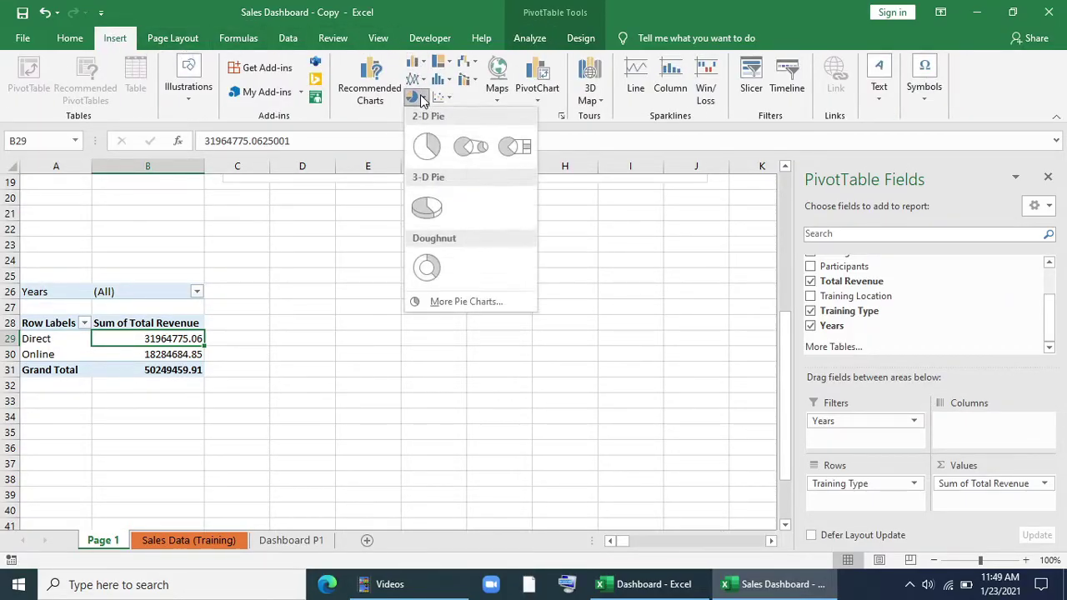
click(427, 268)
- Copy the doughnut chart and paste it at the Training Type panel on Dashboard P1, closing the field list
right_click(457, 257)
click(480, 224)
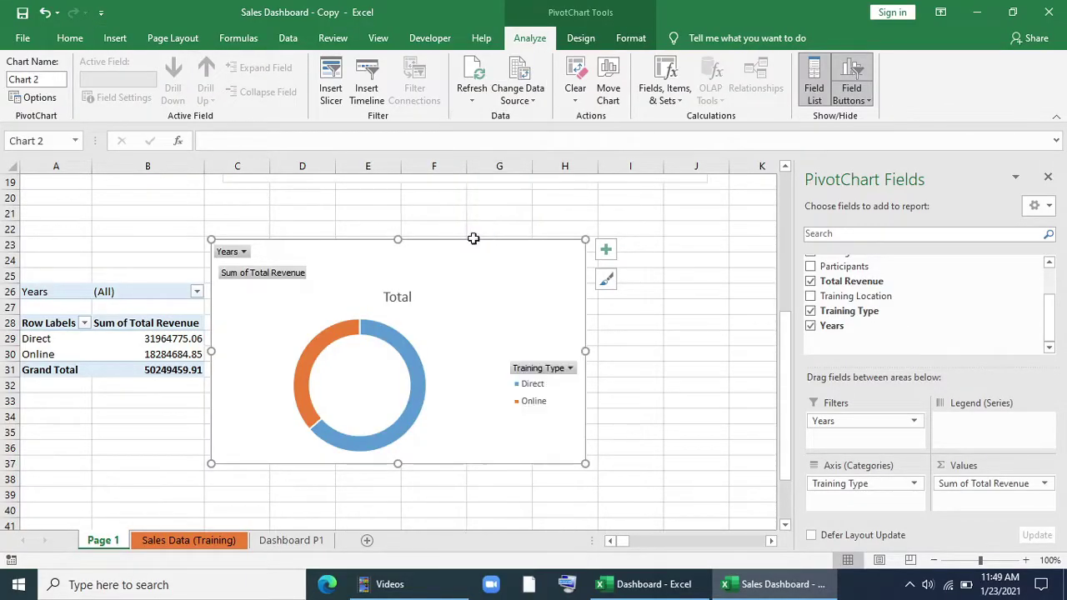
click(281, 540)
right_click(468, 336)
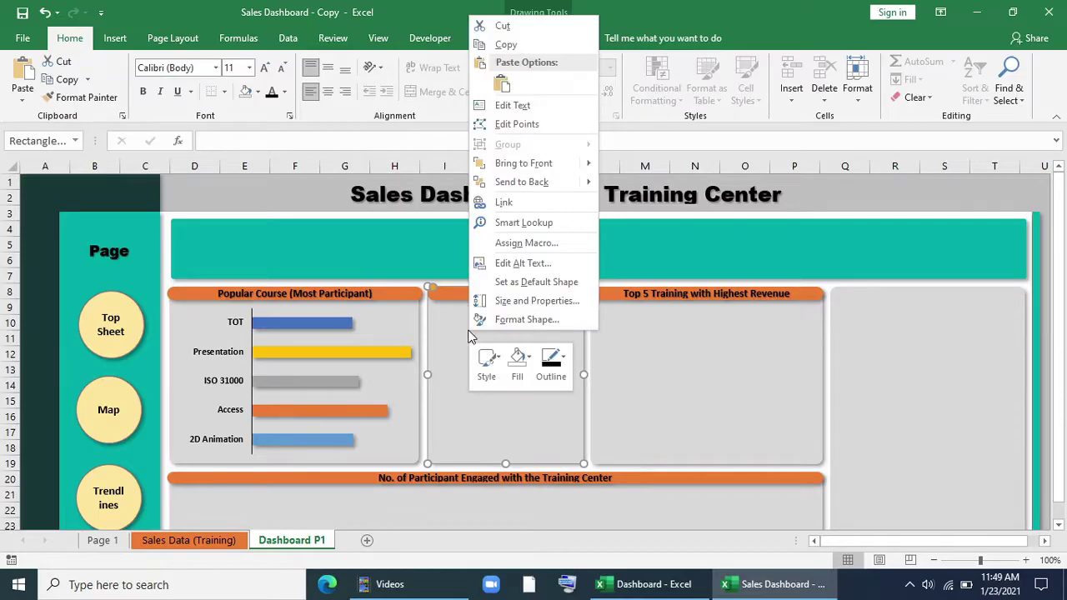
click(501, 84)
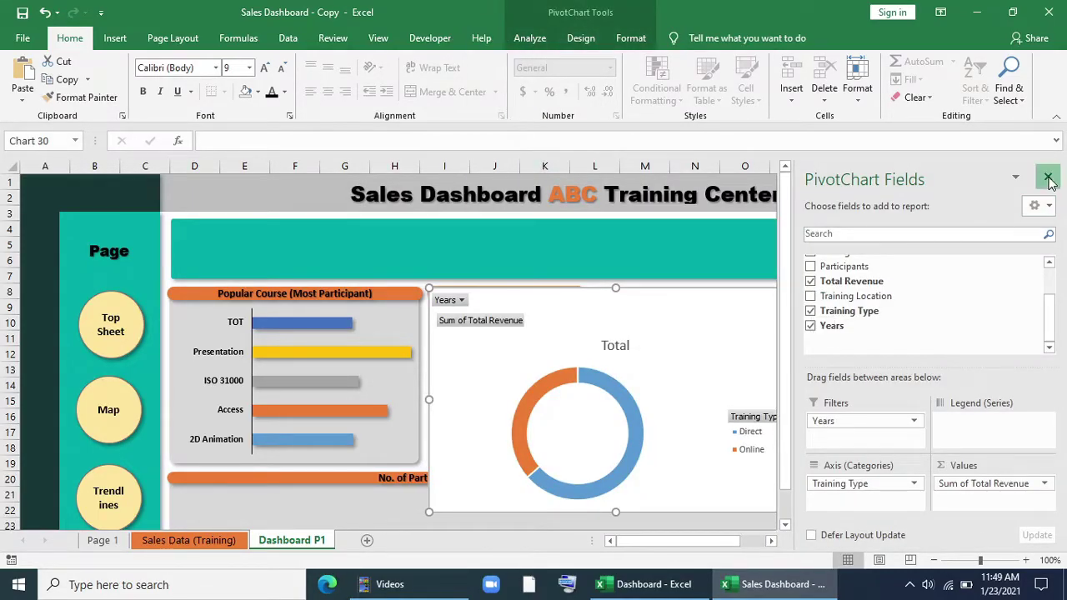
click(1048, 179)
- Remove the outline from the vertical category axis of the Popular Course bar chart
click(237, 355)
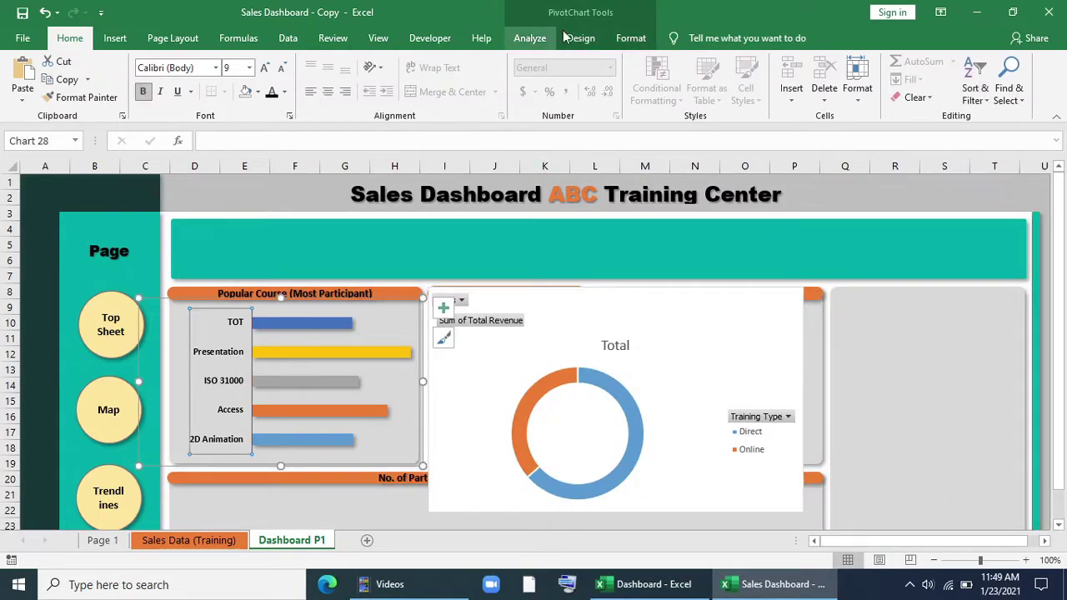
click(631, 38)
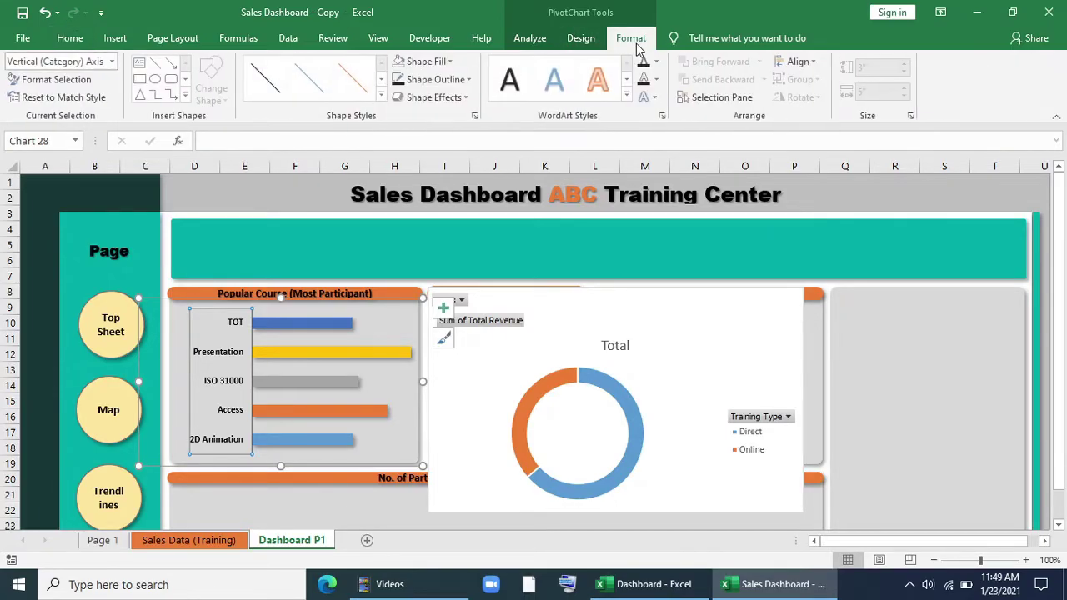
click(461, 79)
click(426, 265)
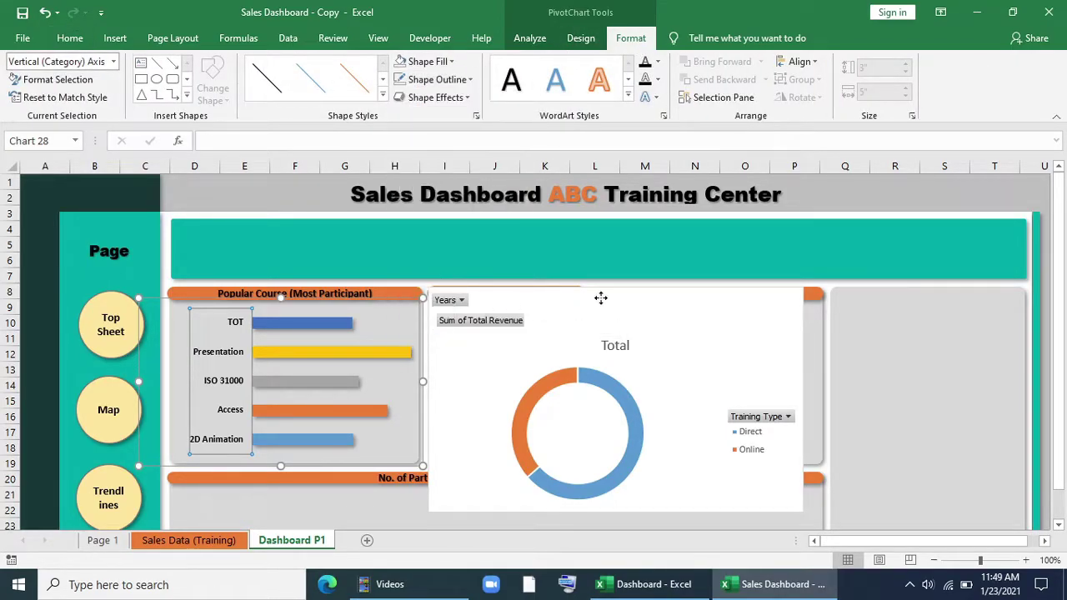
- Set the doughnut chart's chart area to no fill and no outline
click(601, 301)
click(427, 61)
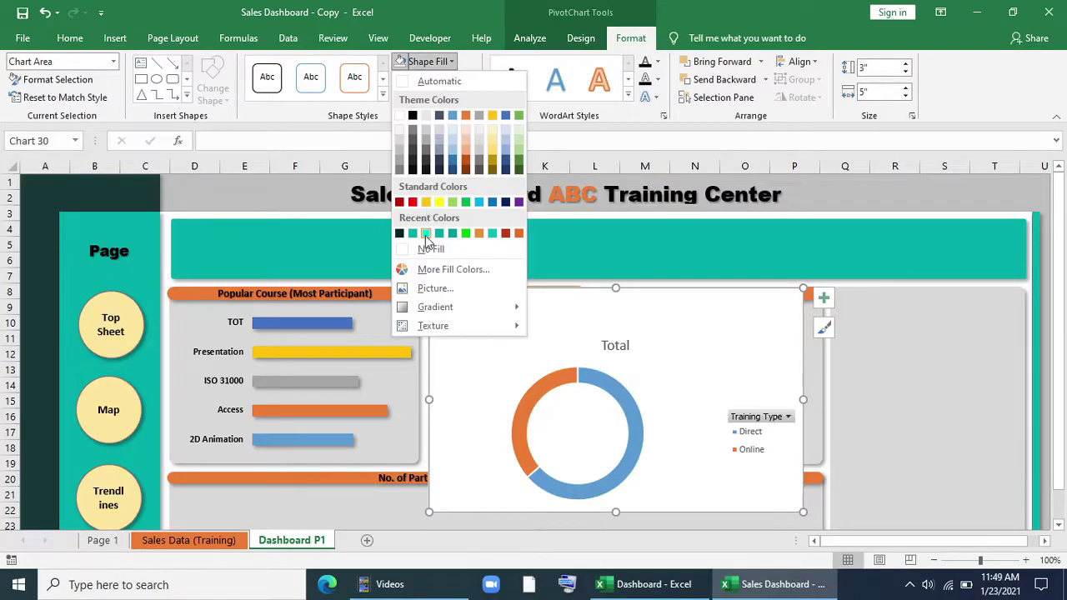
click(424, 248)
click(438, 80)
click(425, 267)
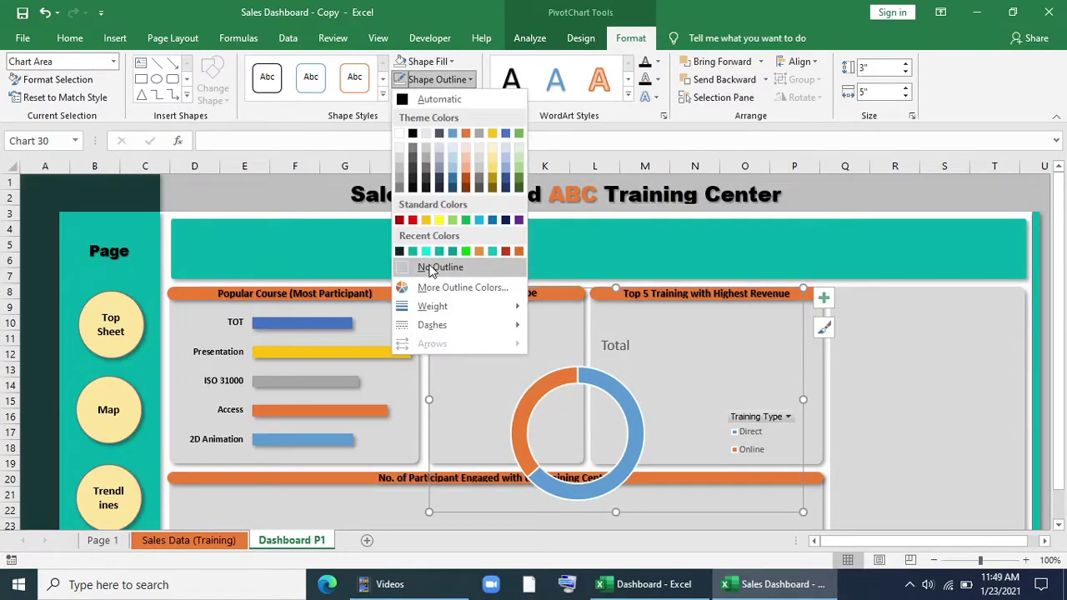
- Remove the outline from the doughnut chart's ring segments
click(557, 381)
click(437, 80)
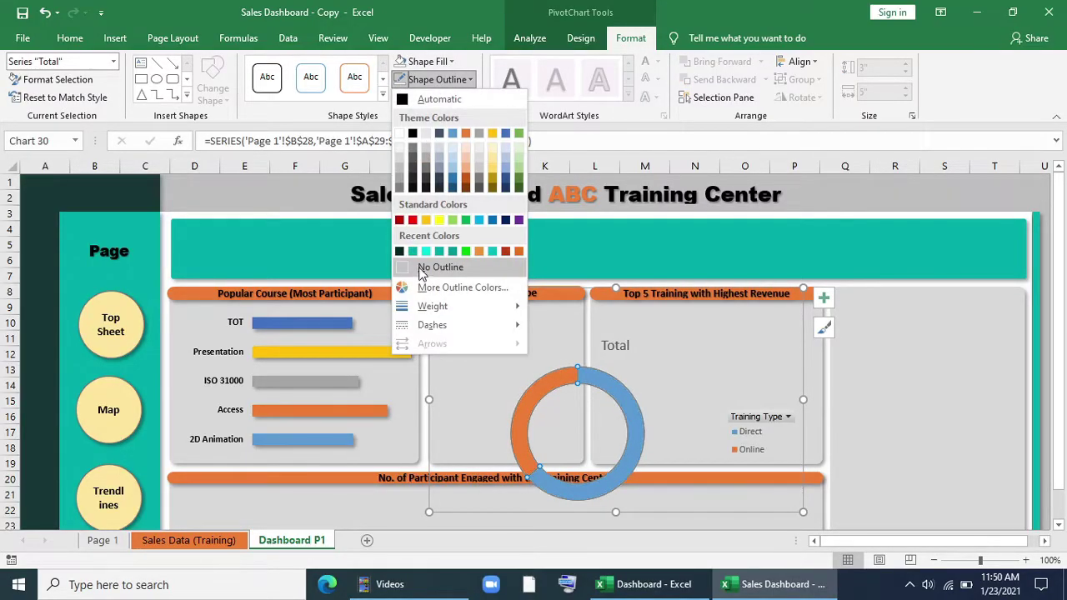
click(423, 267)
- Delete the doughnut chart's title and hide all of its field buttons
click(623, 351)
key(Delete)
right_click(750, 403)
click(764, 357)
- Shrink the doughnut chart to fit the Training Type panel and enlarge its ring around the centred legend
drag(803, 512, 584, 460)
drag(555, 375, 553, 436)
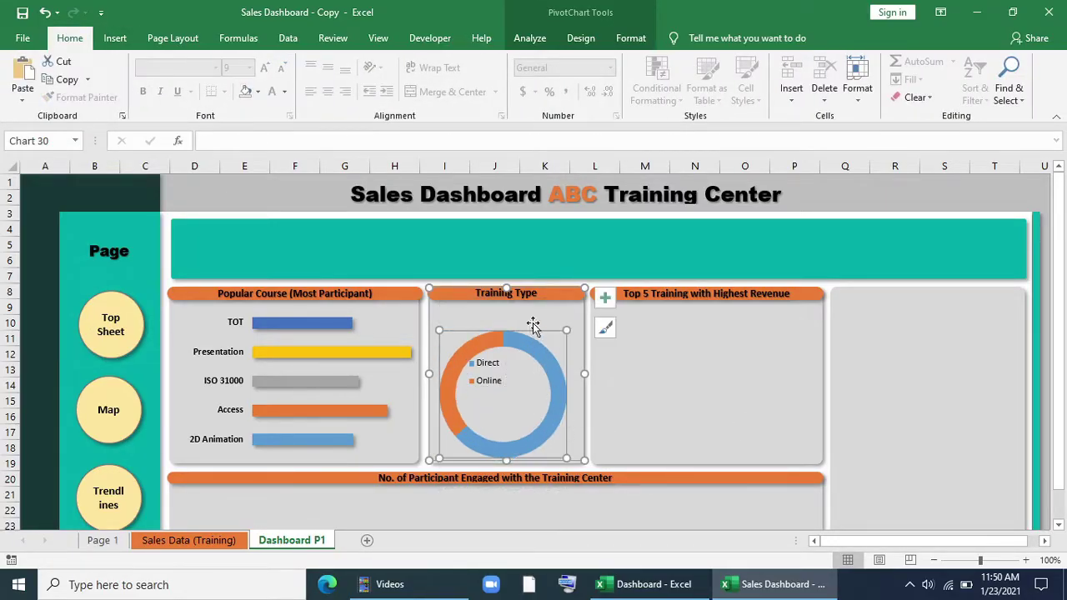
drag(535, 342, 562, 410)
drag(579, 451, 564, 309)
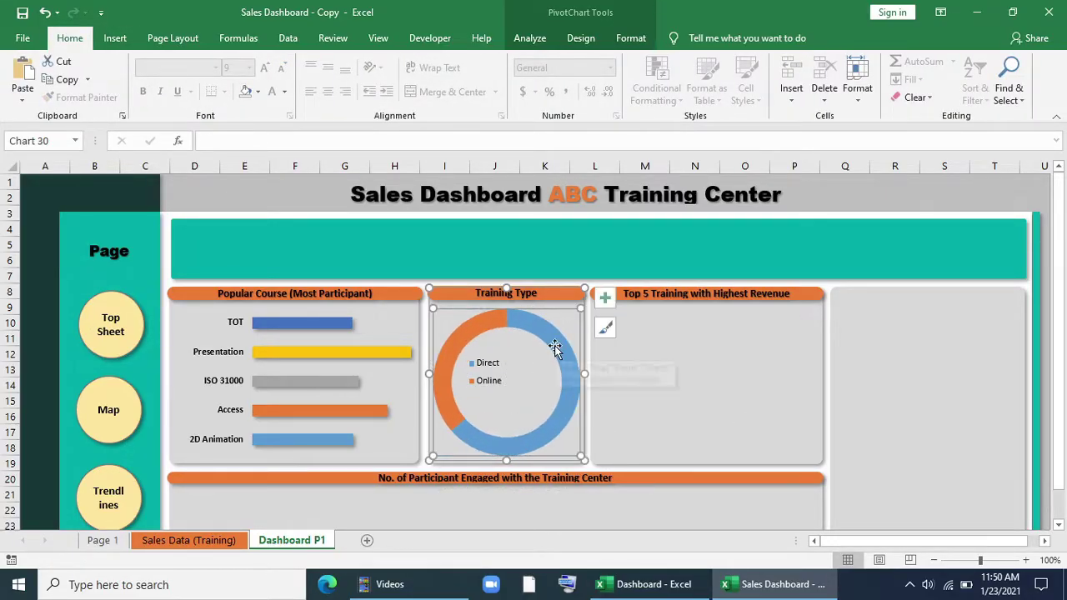
- Fill the Direct segment of the doughnut with the dashboard's teal colour
click(555, 346)
click(555, 346)
click(632, 37)
click(428, 61)
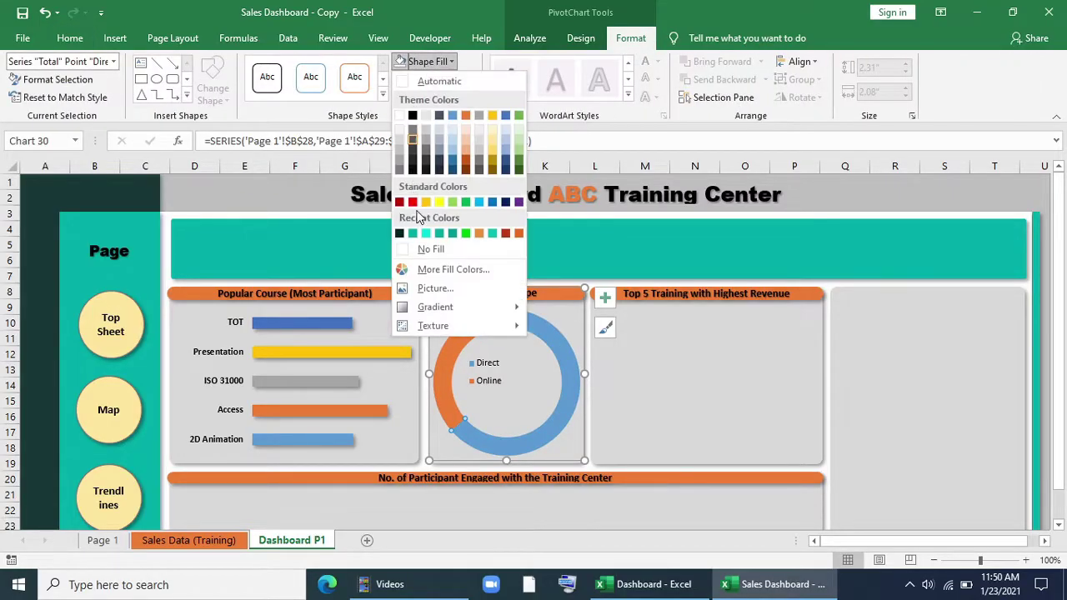
click(414, 235)
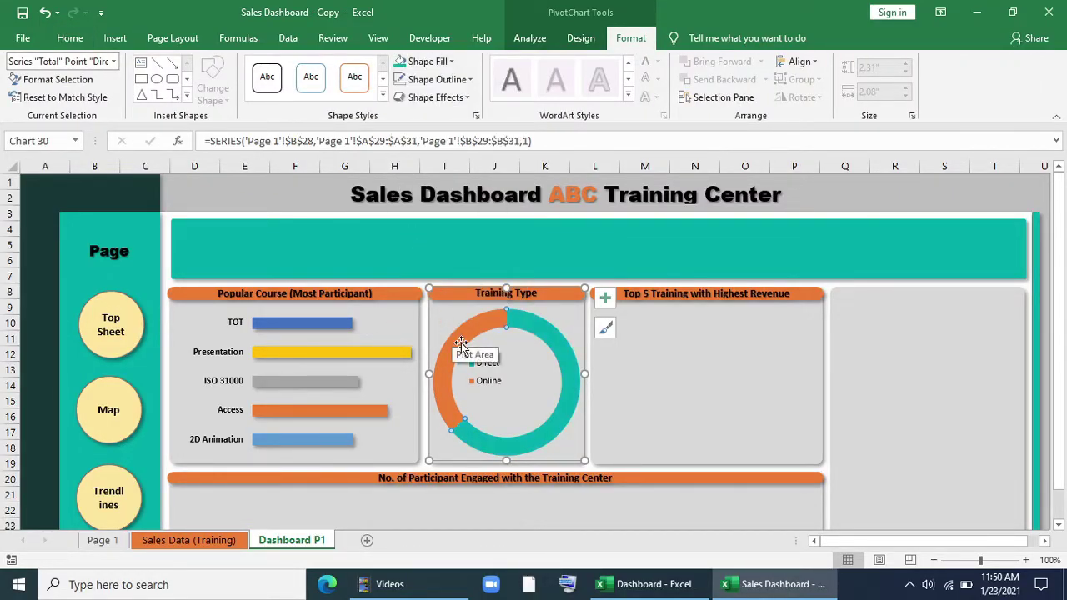
- Enlarge the doughnut's legend inside the ring and format its text as bold, size 12
click(496, 371)
drag(505, 386, 526, 395)
click(71, 37)
click(265, 68)
click(265, 68)
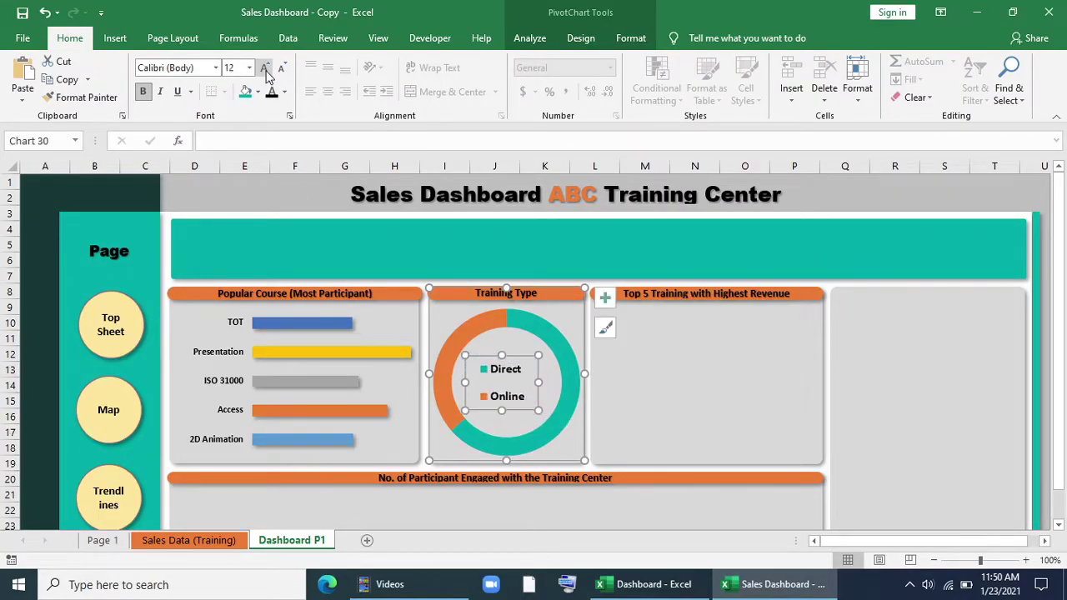
- Add data labels to the doughnut ring and show percentages instead of values
click(543, 335)
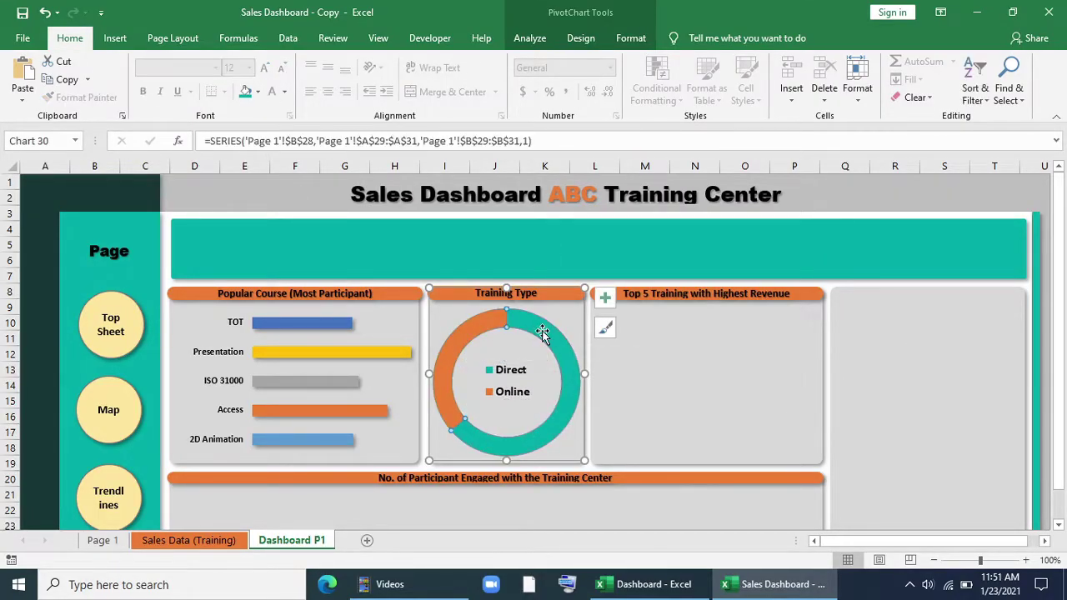
right_click(543, 337)
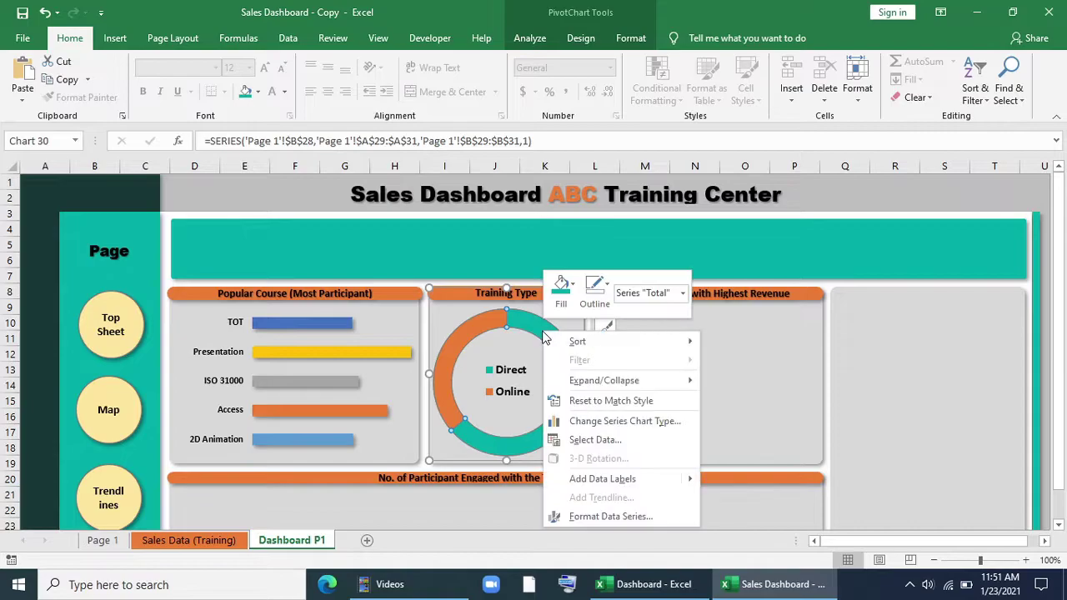
click(594, 477)
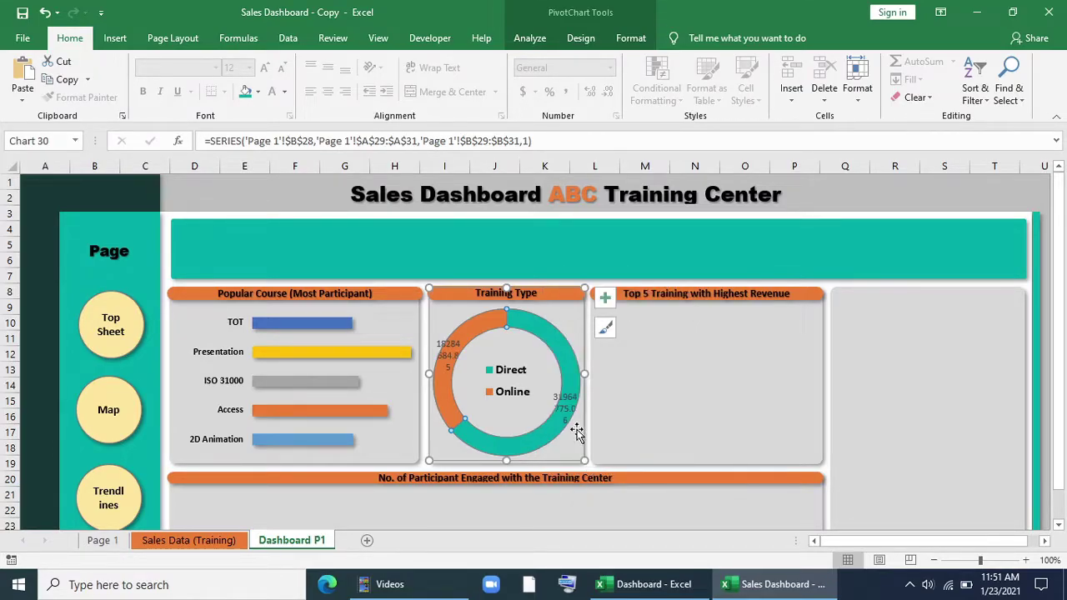
right_click(566, 411)
click(591, 403)
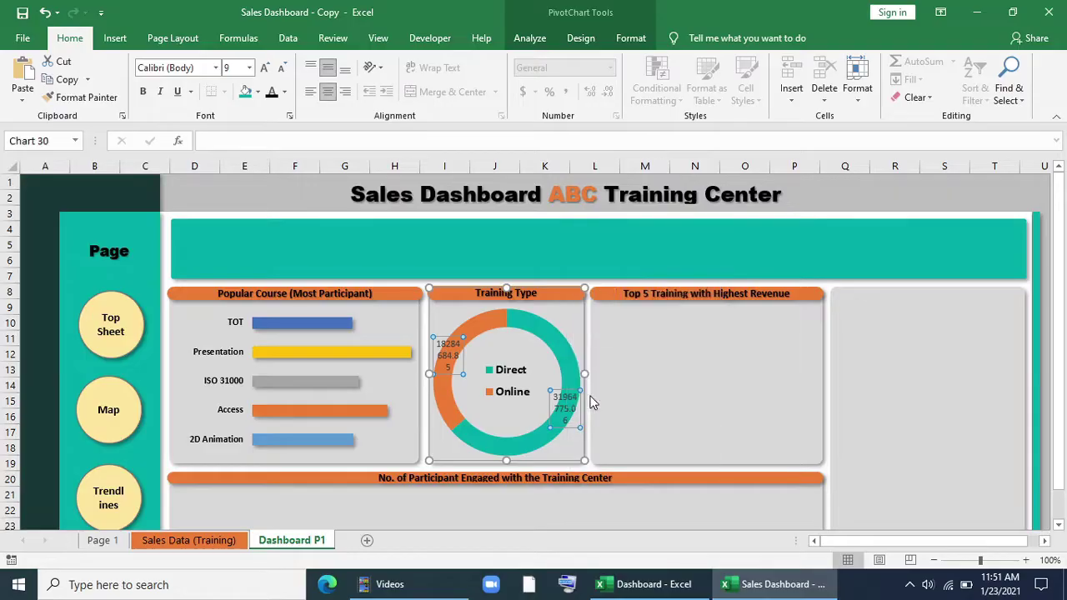
click(885, 379)
click(887, 359)
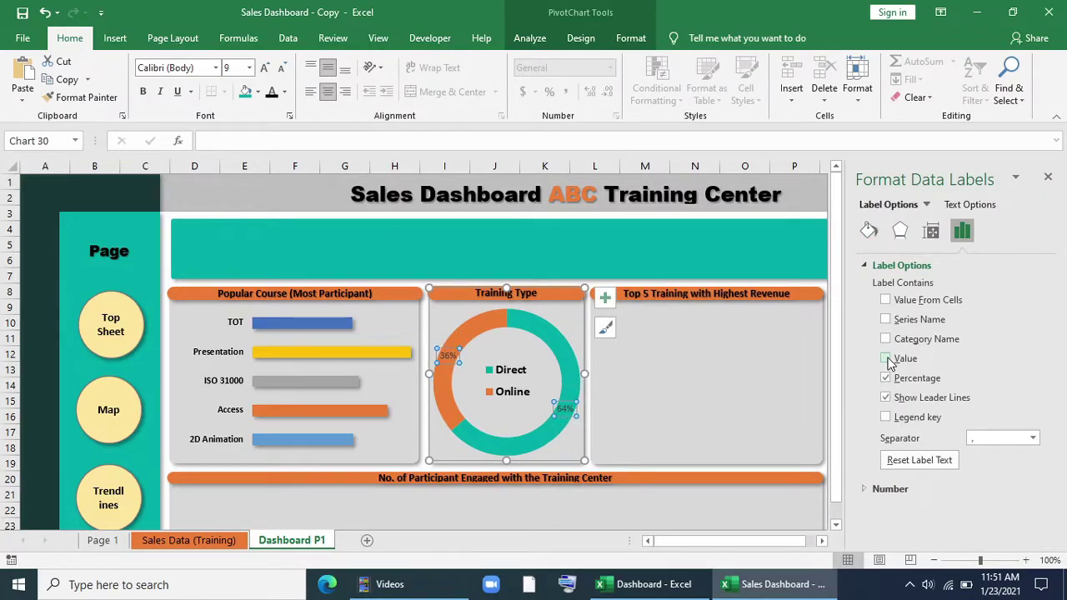
click(1048, 179)
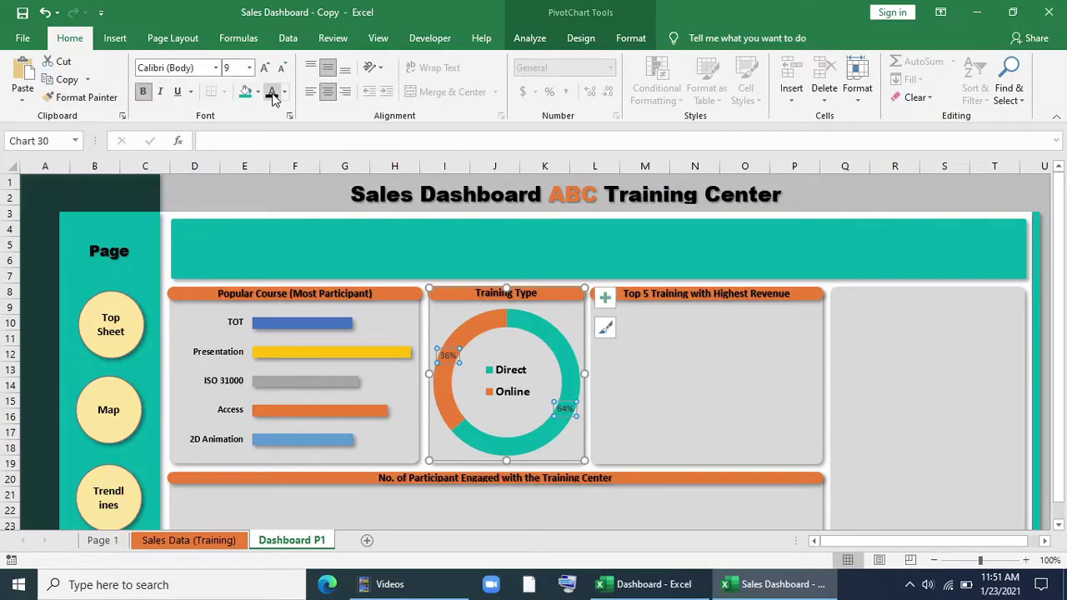
- Move the bold percentage labels off the ring, Direct's to the lower-right corner and Online's to the upper-left corner
click(565, 407)
drag(570, 457, 570, 457)
drag(443, 350, 447, 312)
- Colour the doughnut labels' leader lines black and give them an outer shadow
click(445, 338)
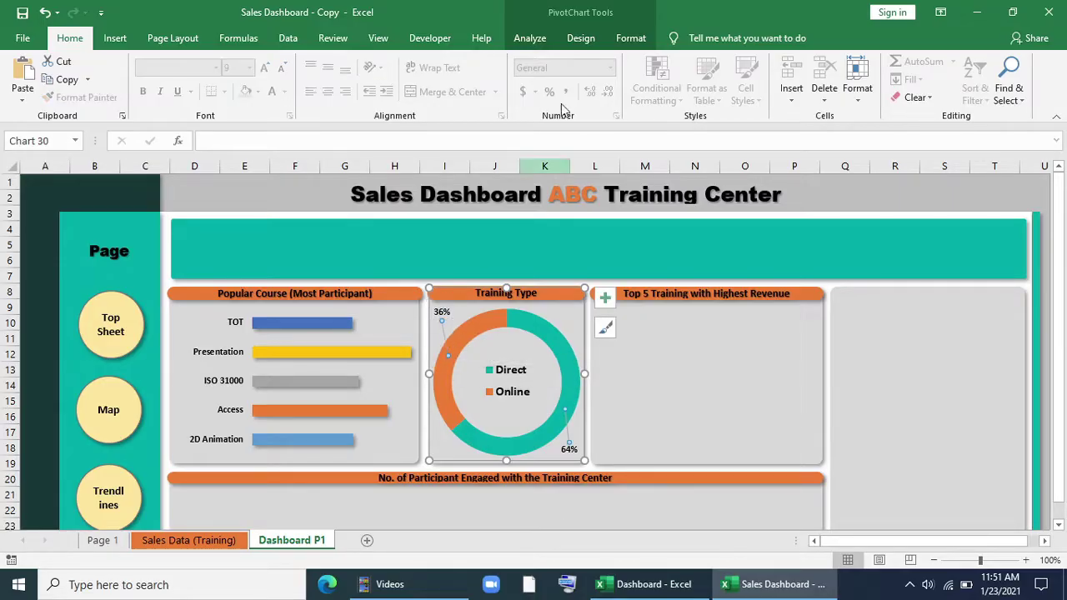
click(631, 38)
click(472, 79)
click(472, 79)
click(472, 79)
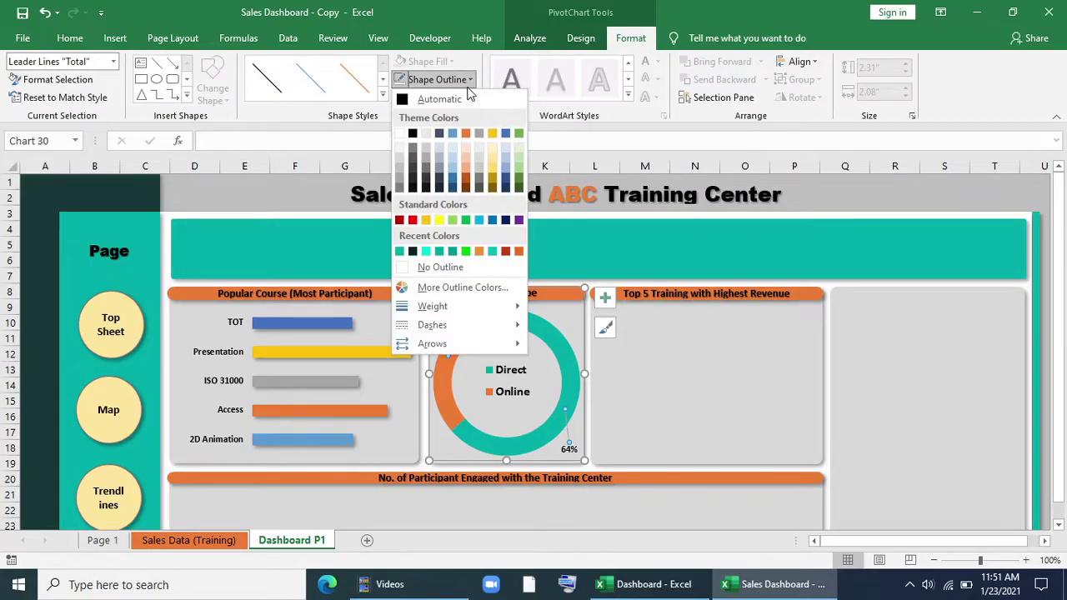
click(414, 133)
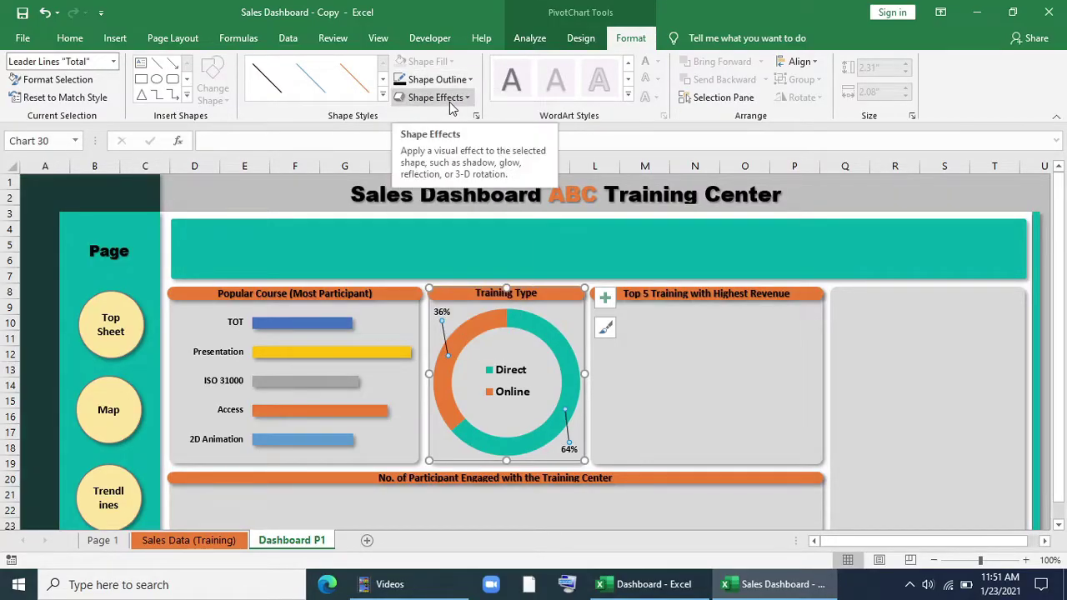
click(448, 99)
mouse_move(465, 173)
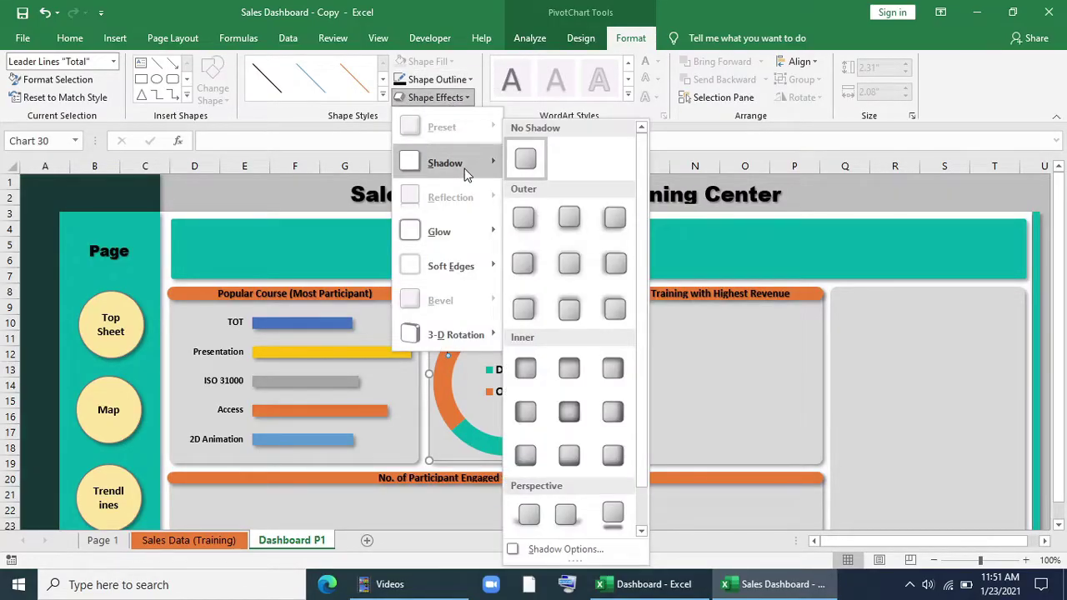
click(524, 218)
- Apply an outer shadow to the doughnut's percentage labels
click(442, 315)
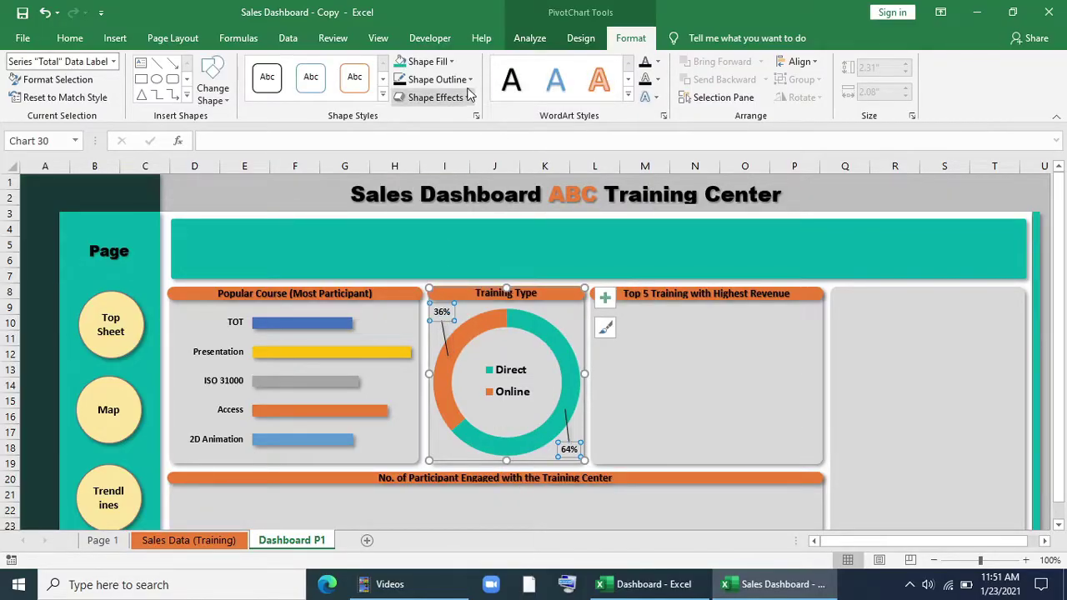
click(437, 97)
mouse_move(465, 163)
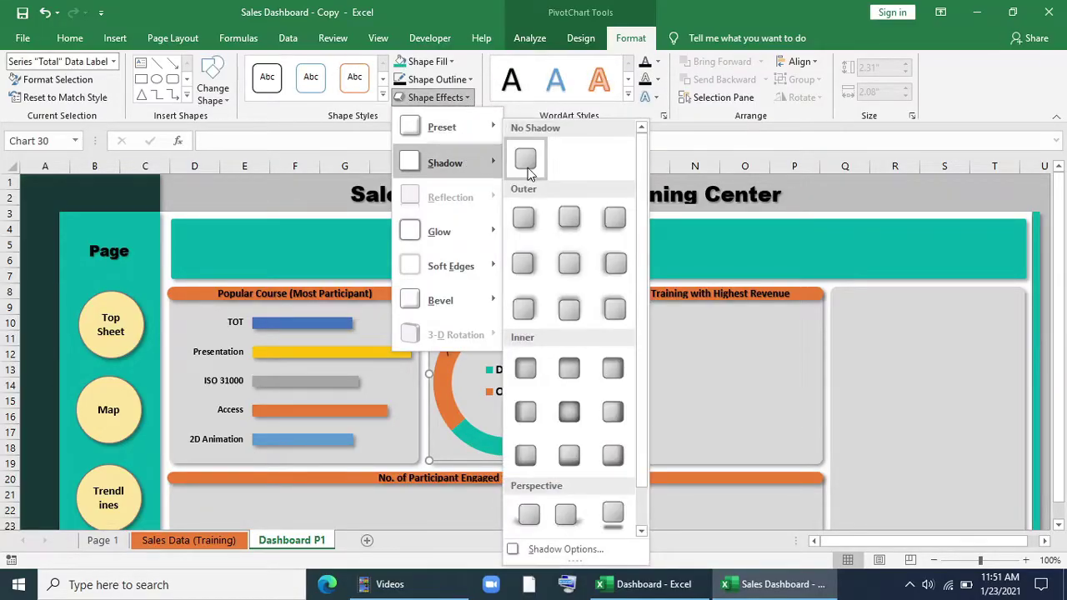
click(529, 222)
- Add data labels to the Popular Course bars and position them at Inside End
click(316, 323)
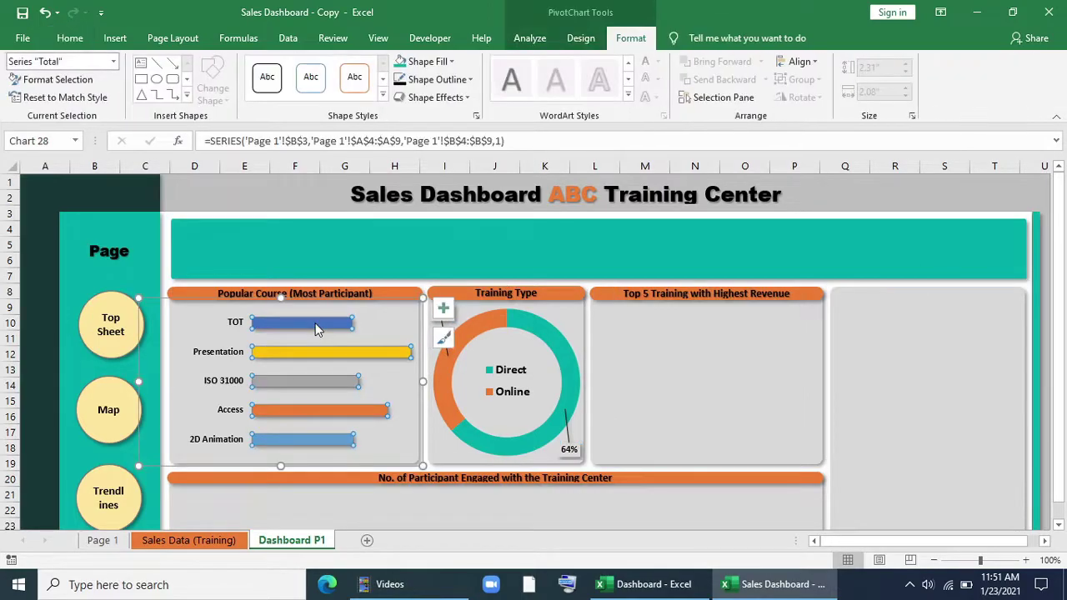
right_click(317, 329)
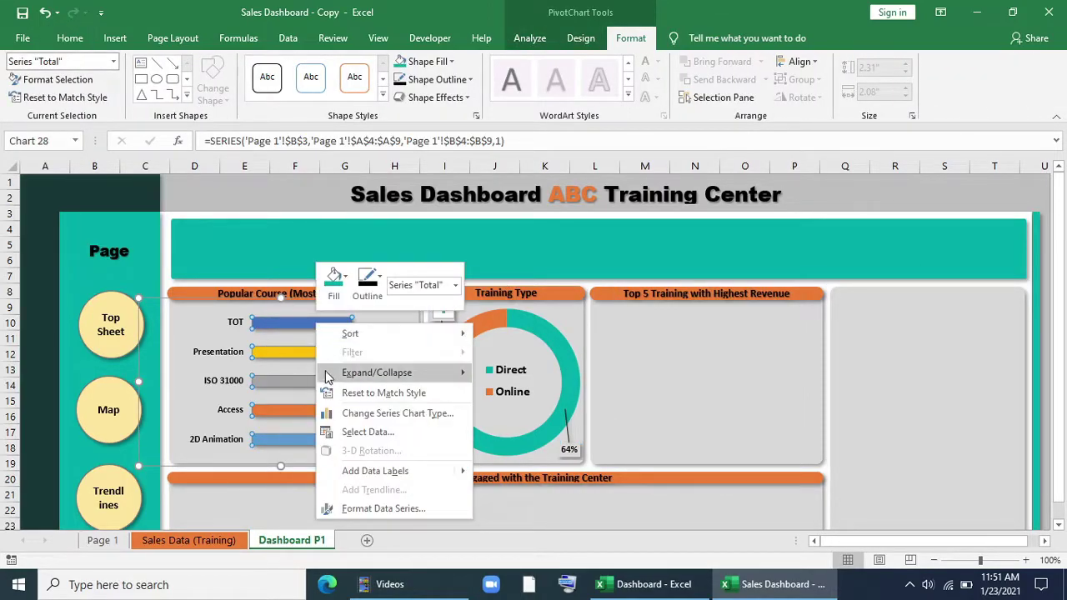
click(350, 471)
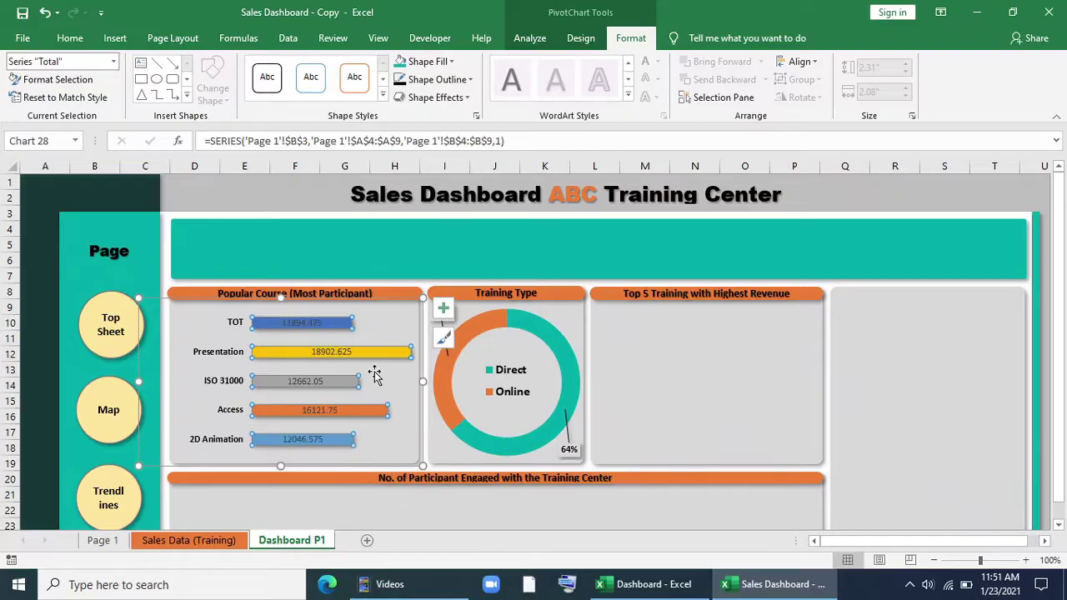
click(343, 352)
right_click(343, 352)
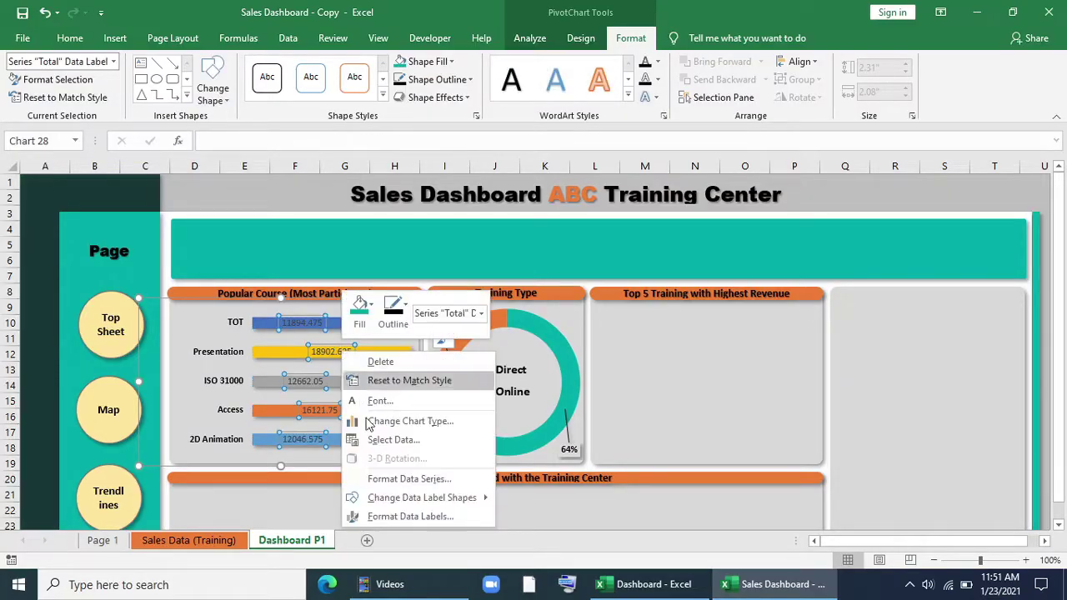
click(447, 512)
scroll(934, 398, down, 1)
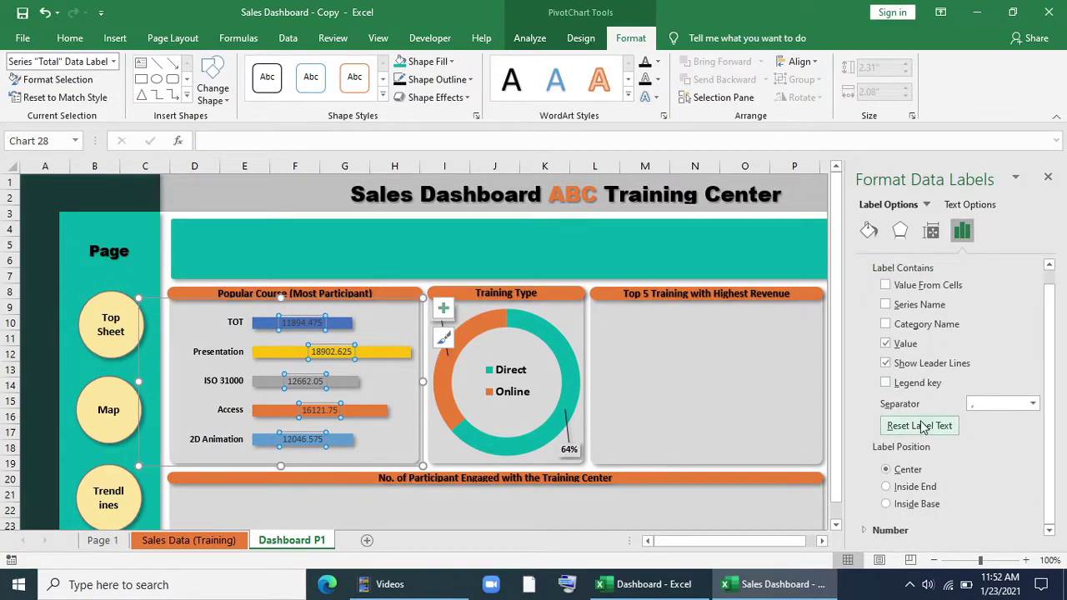
click(904, 487)
- Give the bar chart's data labels the custom number format 0.00, "K"
click(867, 533)
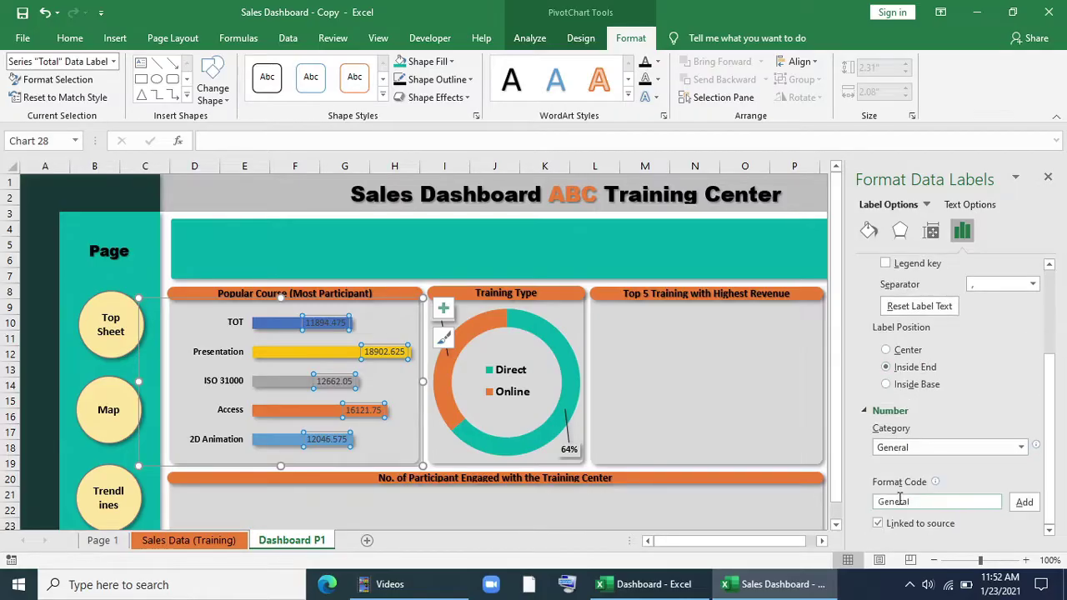
drag(979, 504, 838, 504)
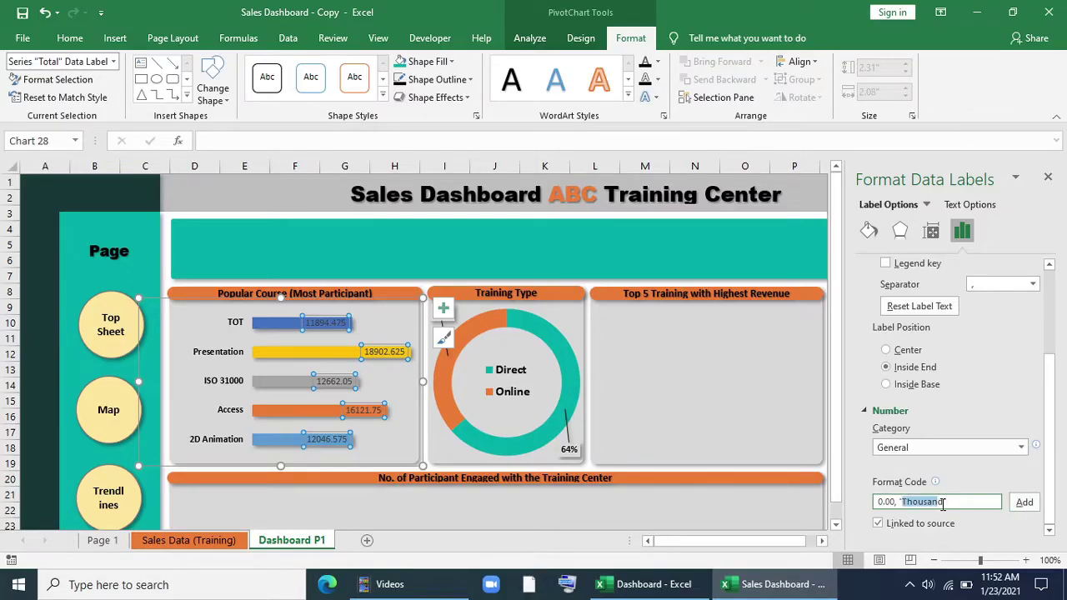
click(1024, 502)
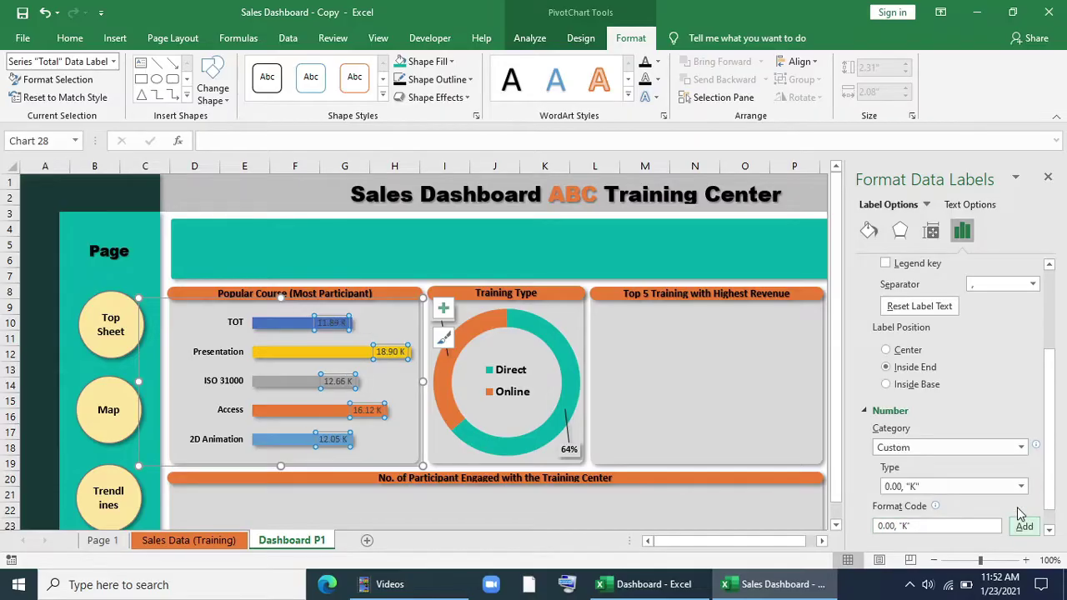
- Make the bar chart's data labels bold and black
click(1049, 179)
click(70, 38)
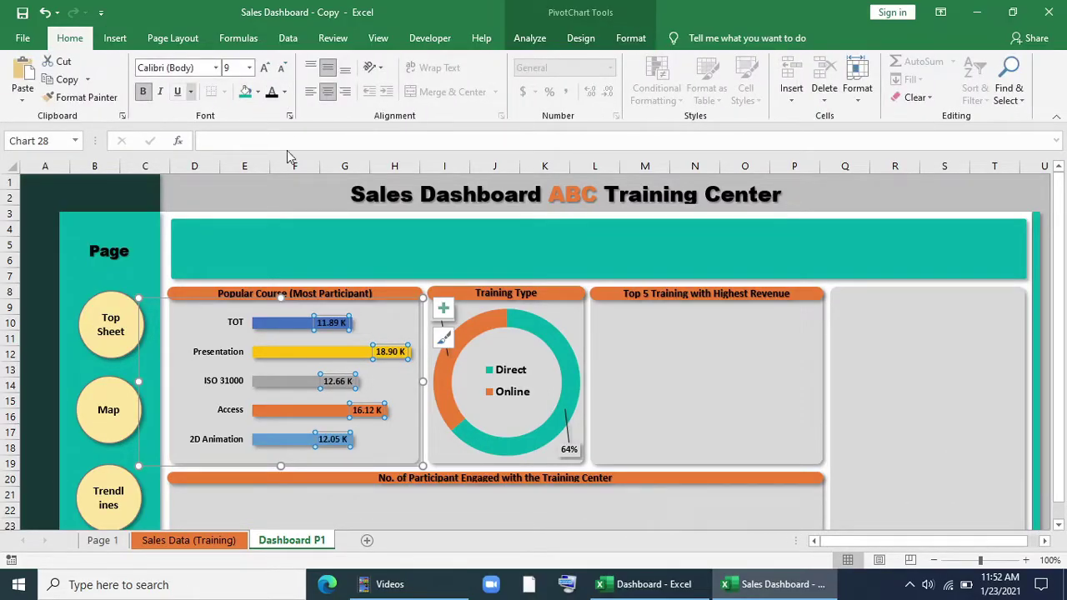
click(656, 332)
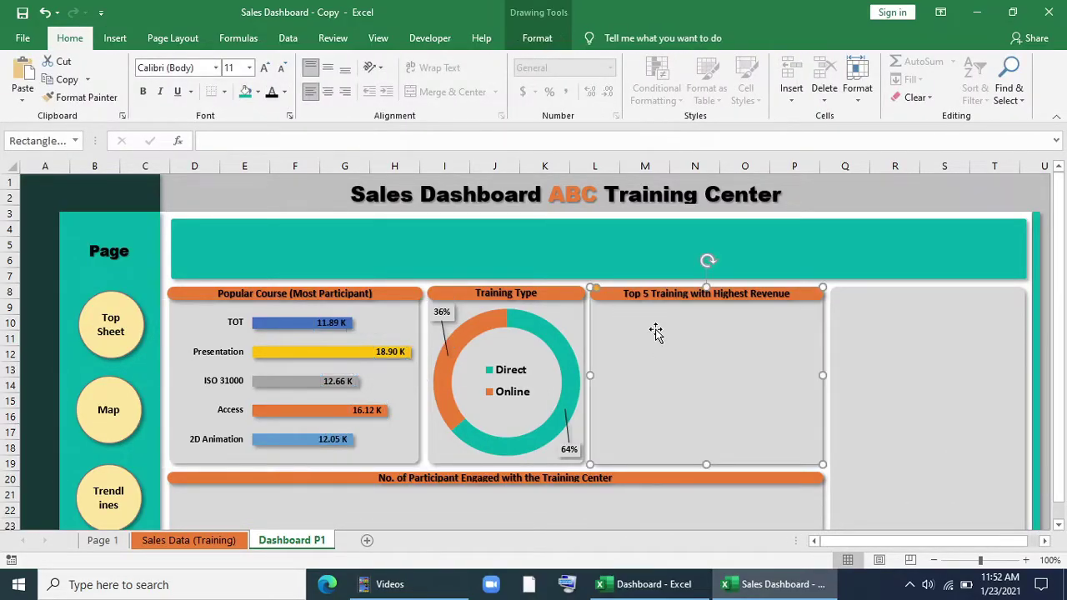
- Apply an outer shadow to the Training Type doughnut's ring
right_click(521, 323)
key(Escape)
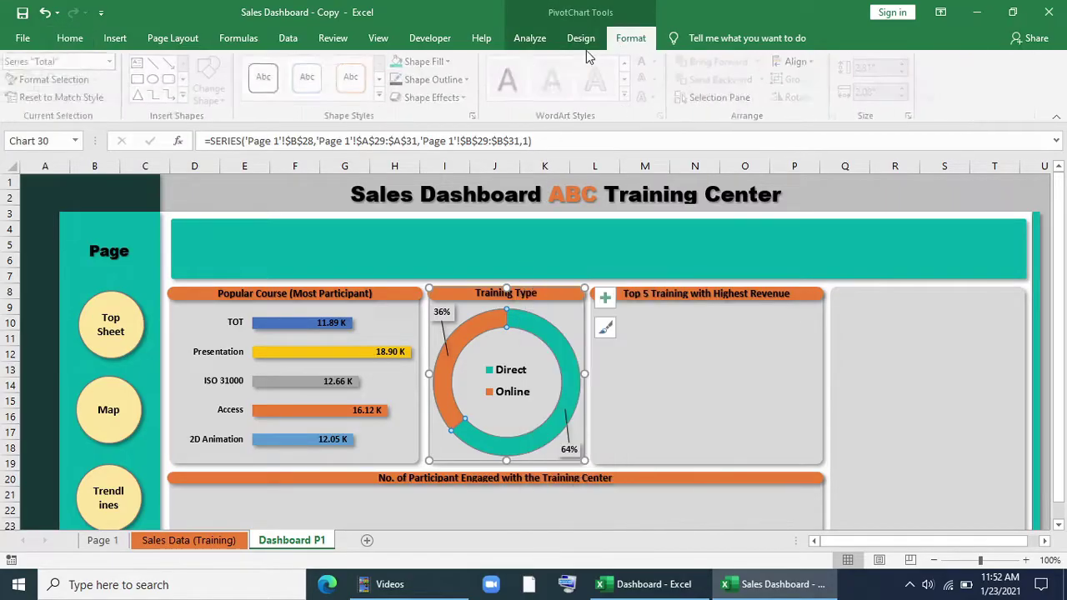
click(435, 97)
mouse_move(450, 163)
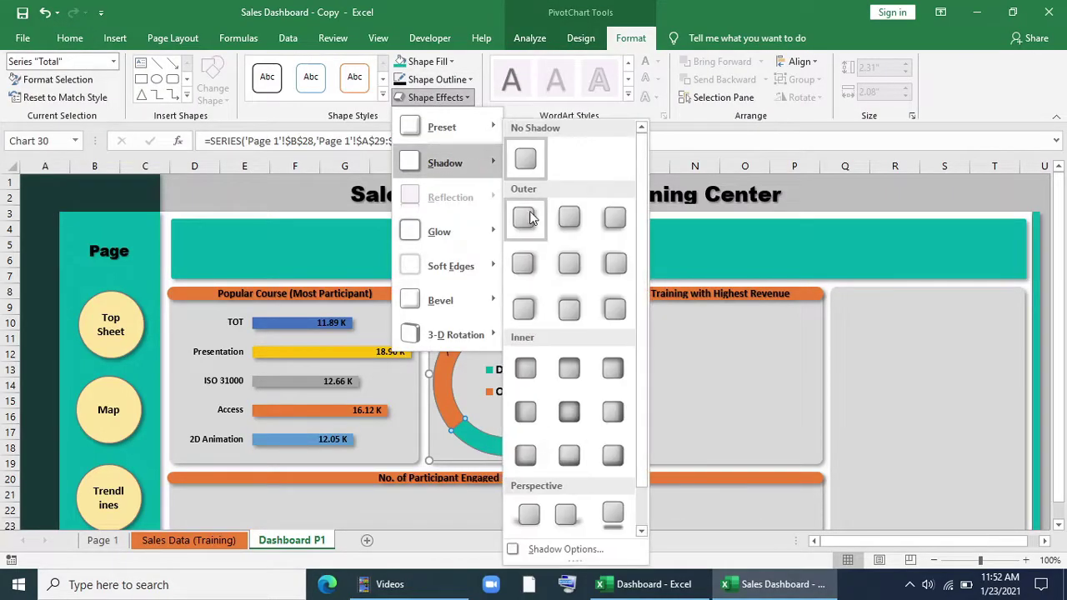
click(526, 217)
click(656, 393)
- Shrink the doughnut's plot area slightly so the ring sits inside the Training Type panel
click(579, 454)
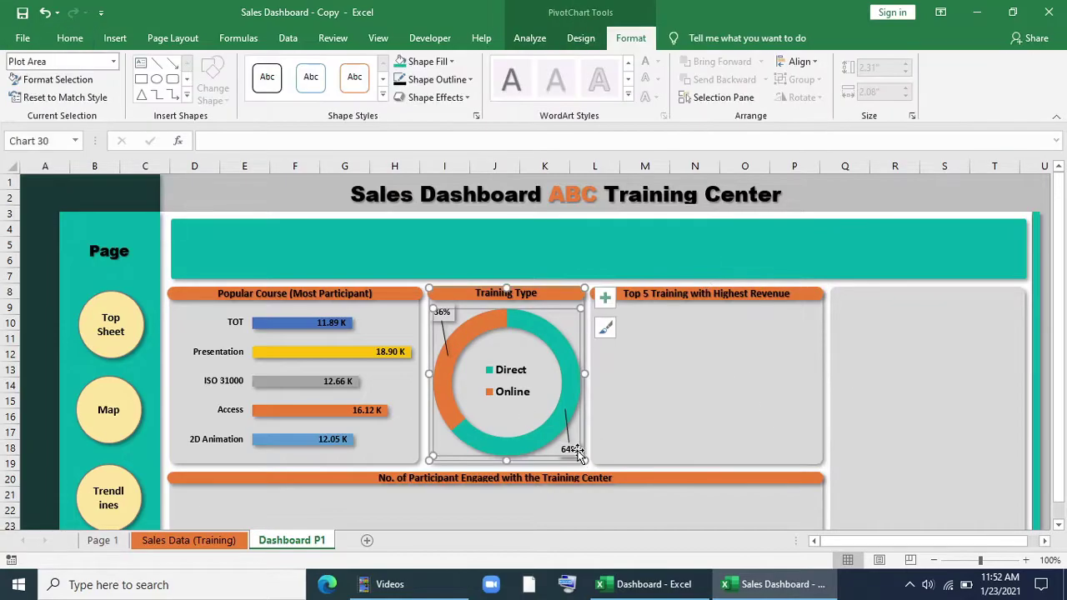
drag(573, 311, 543, 309)
mouse_move(575, 450)
mouse_down()
mouse_move(555, 438)
mouse_move(540, 447)
mouse_up()
key(Tab)
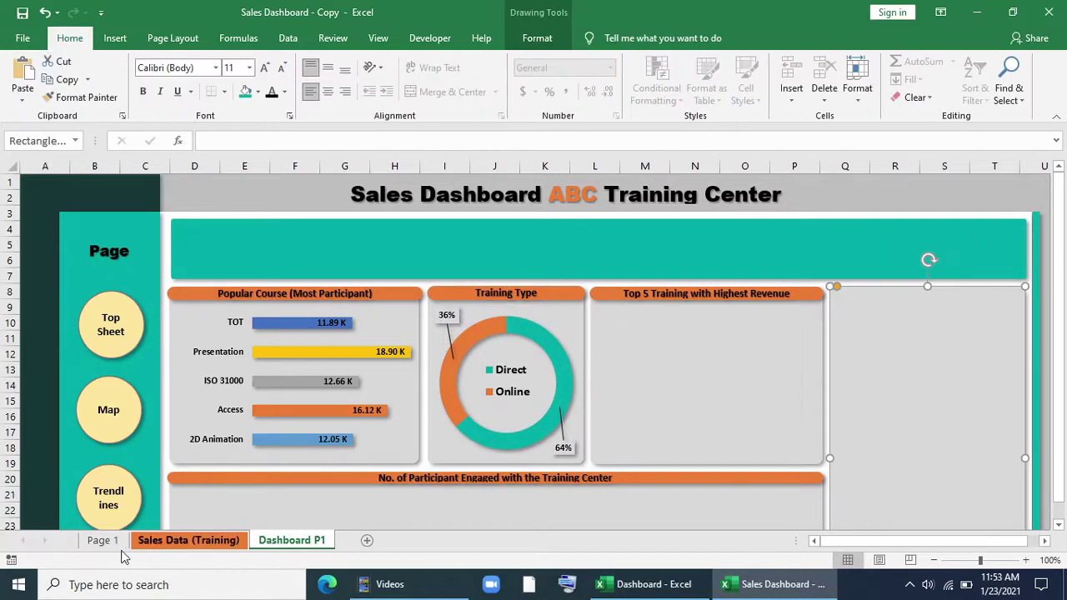
- Copy the Training Type pivot table on the Page 1 sheet and paste it at cell A44
click(117, 548)
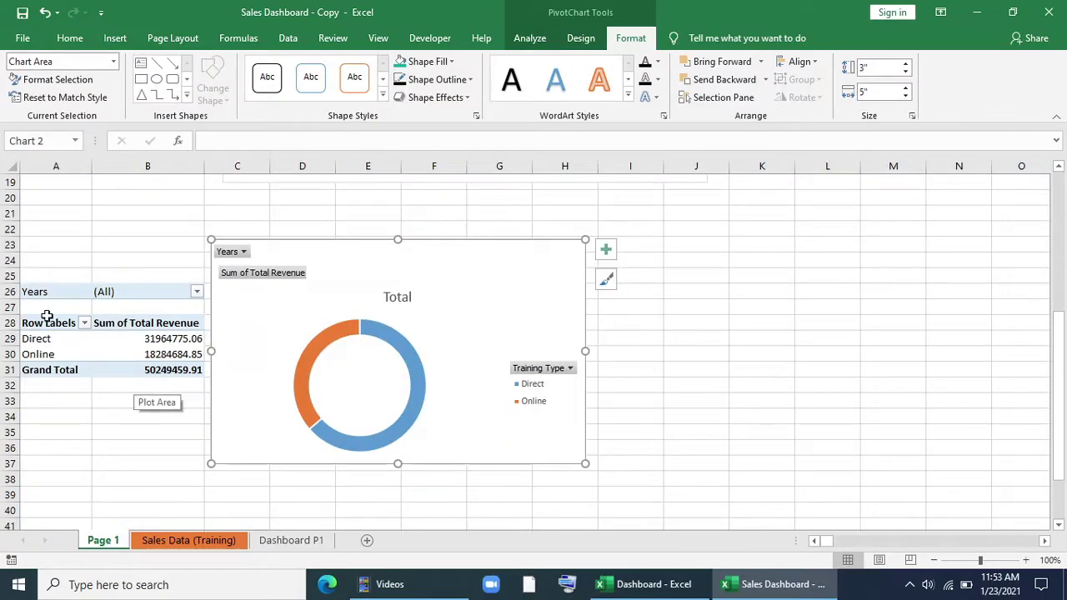
drag(46, 292, 178, 369)
key(ctrl+c)
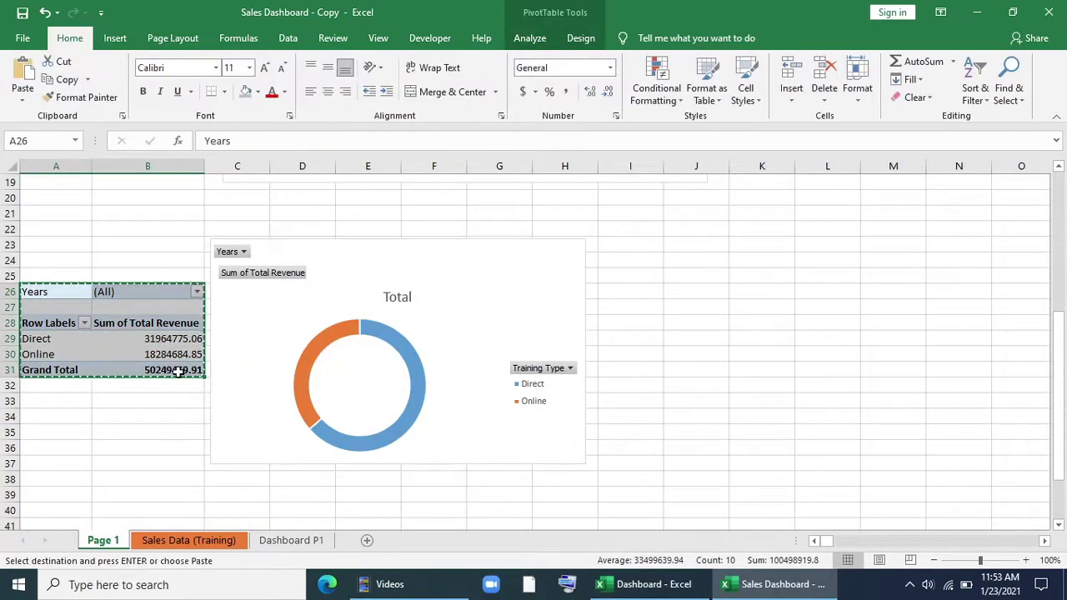
scroll(148, 389, down, 4)
click(49, 380)
key(ctrl+v)
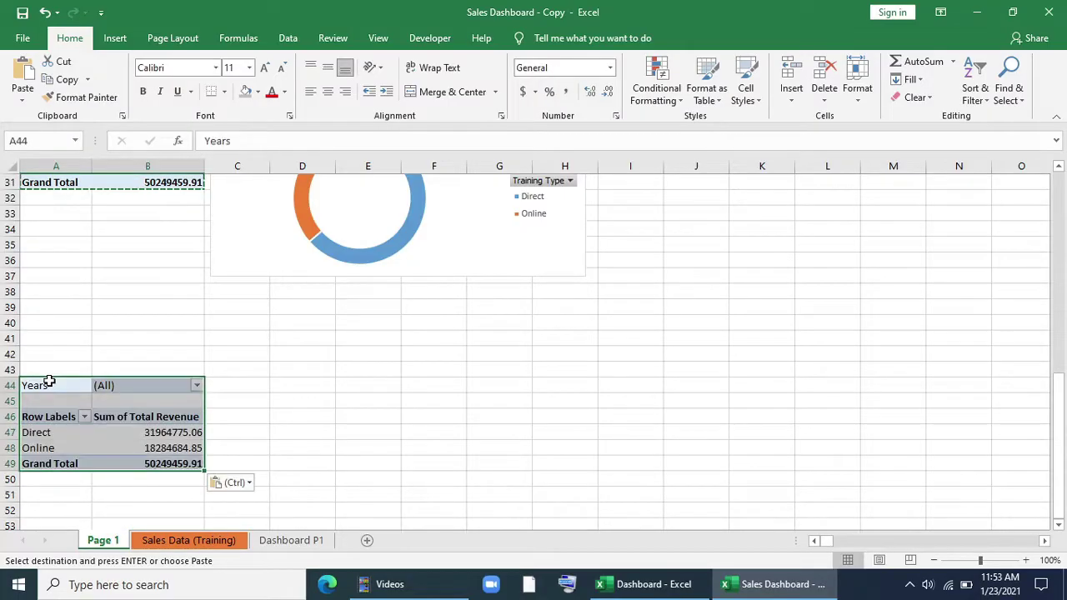
click(77, 504)
- In the pasted pivot table, remove Training Type and the Years filter, and put Training Name in the rows
click(57, 436)
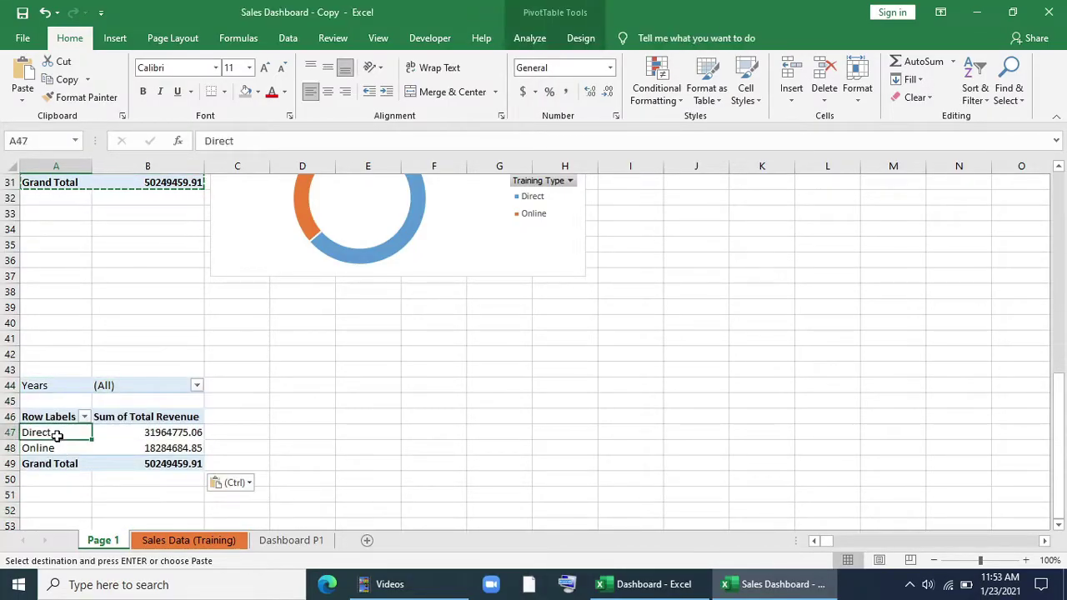
click(528, 39)
click(967, 62)
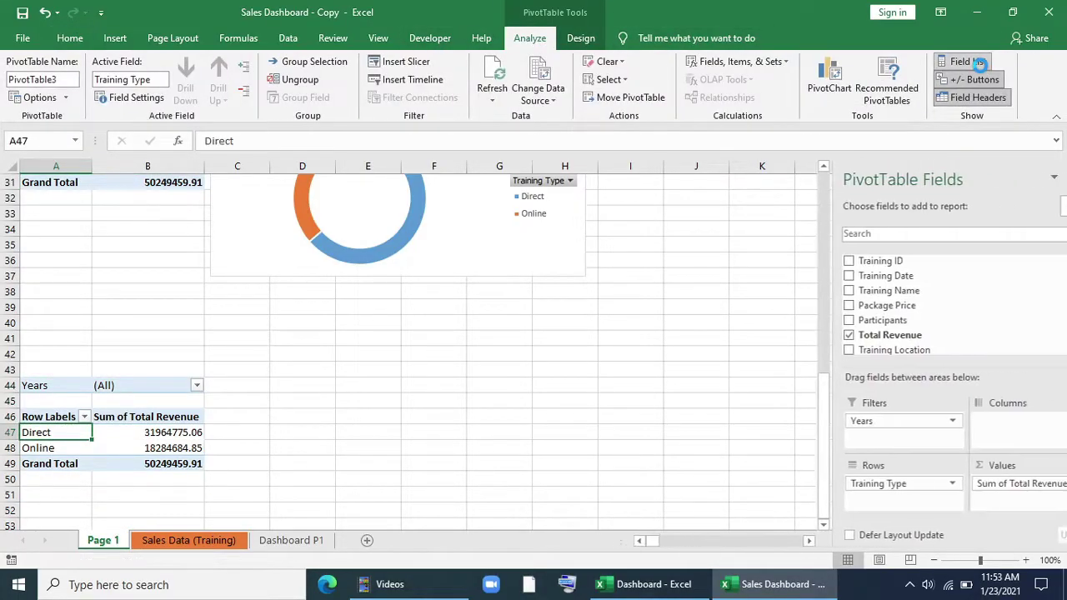
drag(882, 485, 591, 458)
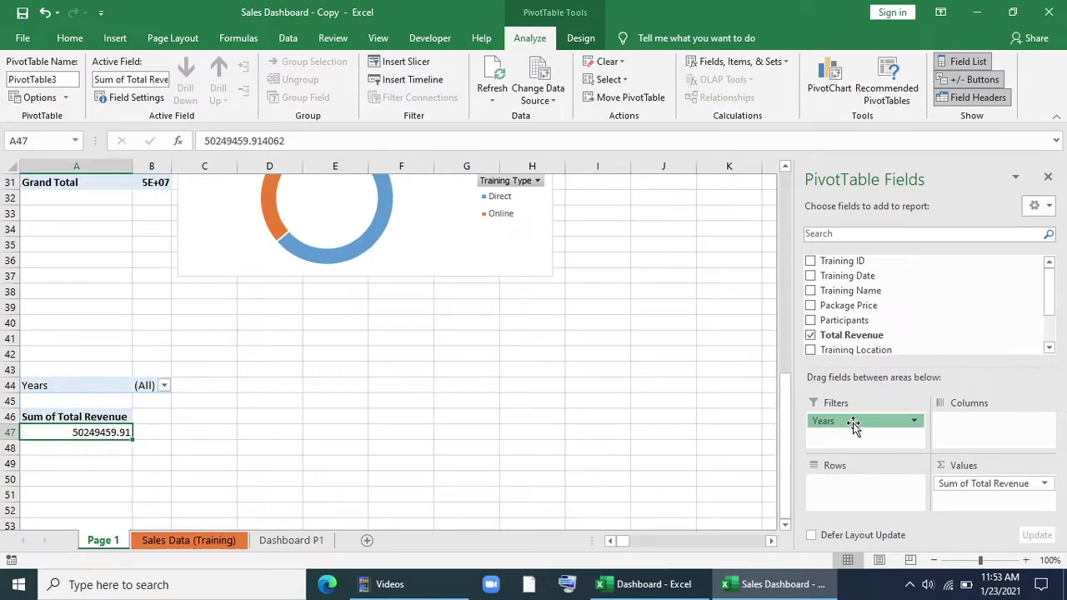
drag(852, 425, 724, 400)
drag(851, 291, 854, 496)
- Filter the training names to the top 5 items by Sum of Total Revenue
scroll(253, 417, down, 3)
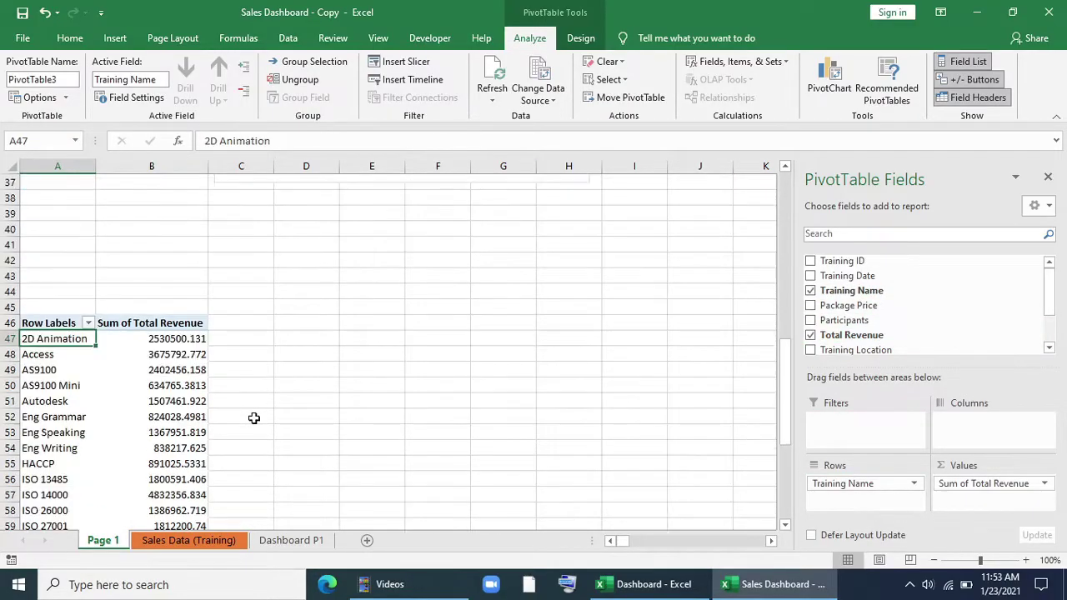
right_click(51, 355)
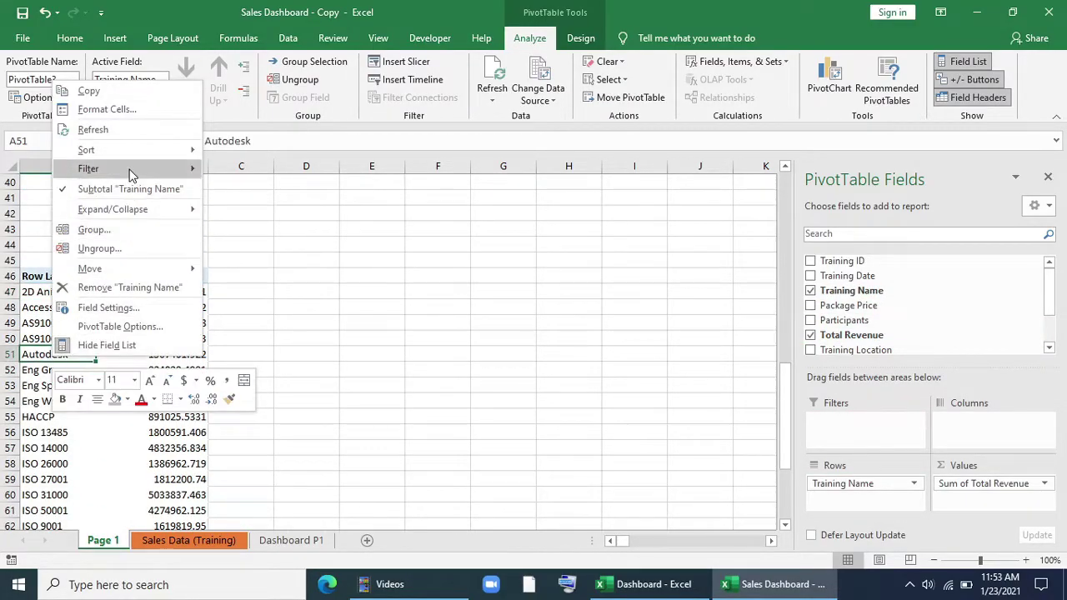
mouse_move(163, 174)
click(263, 231)
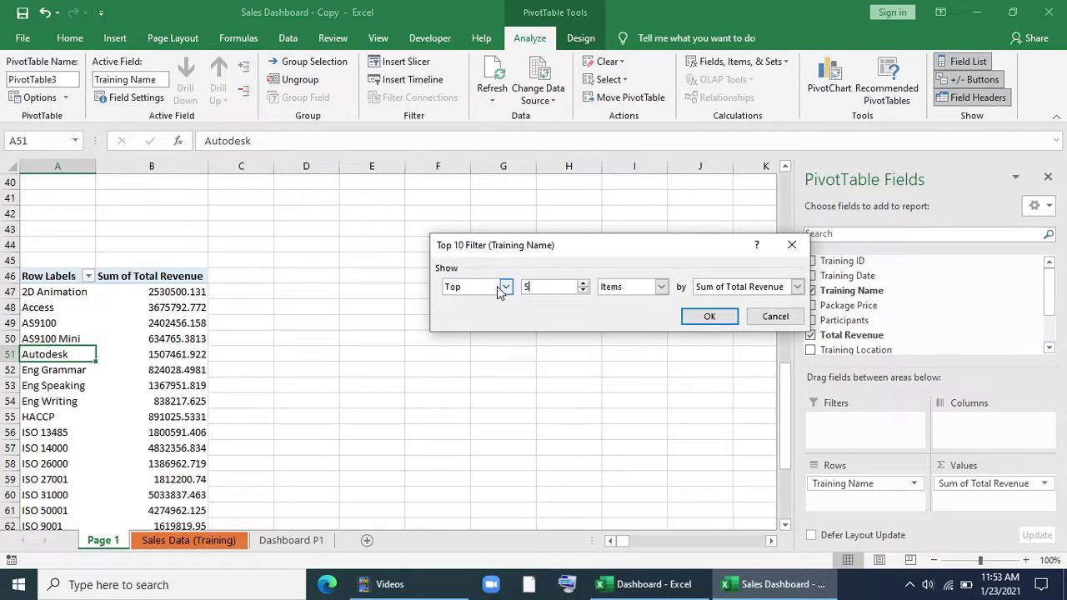
click(685, 321)
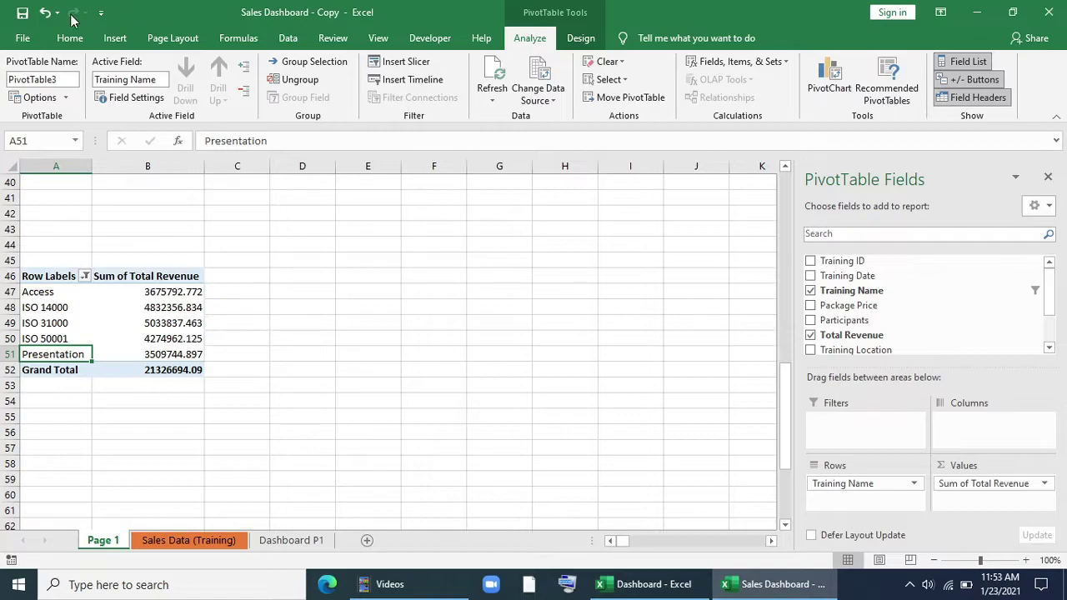
- Insert a 2-D stacked column chart from the top 5 revenue pivot table
click(115, 38)
click(416, 63)
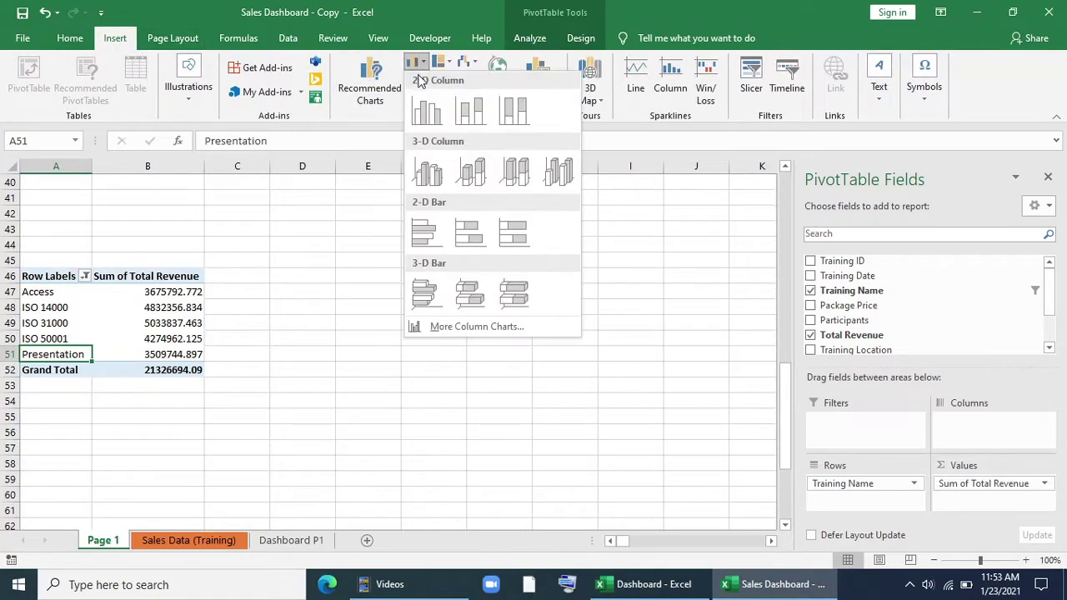
click(476, 115)
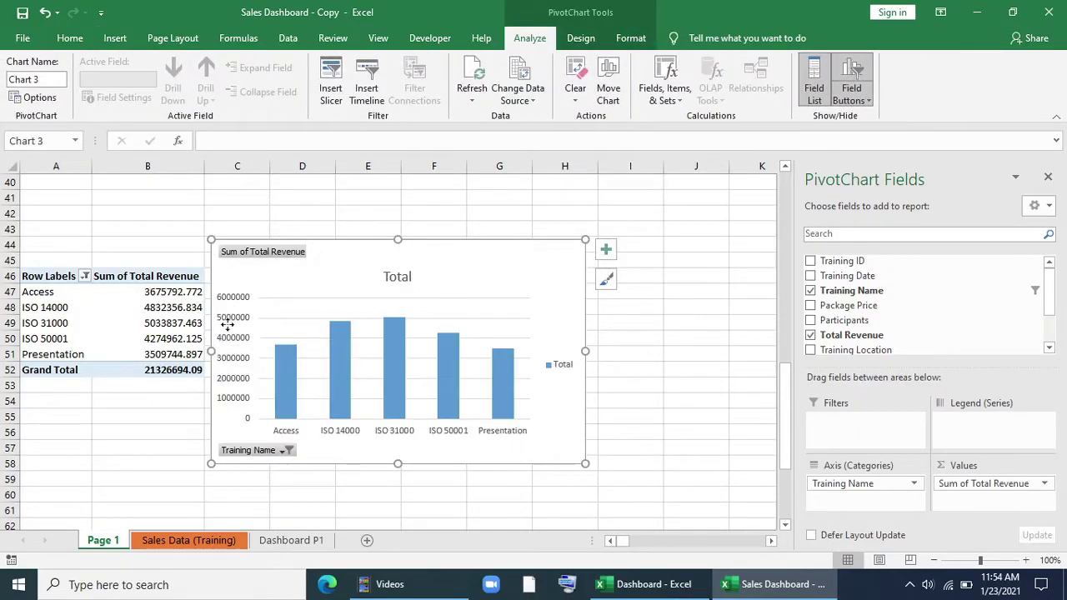
- Hide all field buttons on the column chart and remove its value axis, legend, title and gridlines
right_click(257, 252)
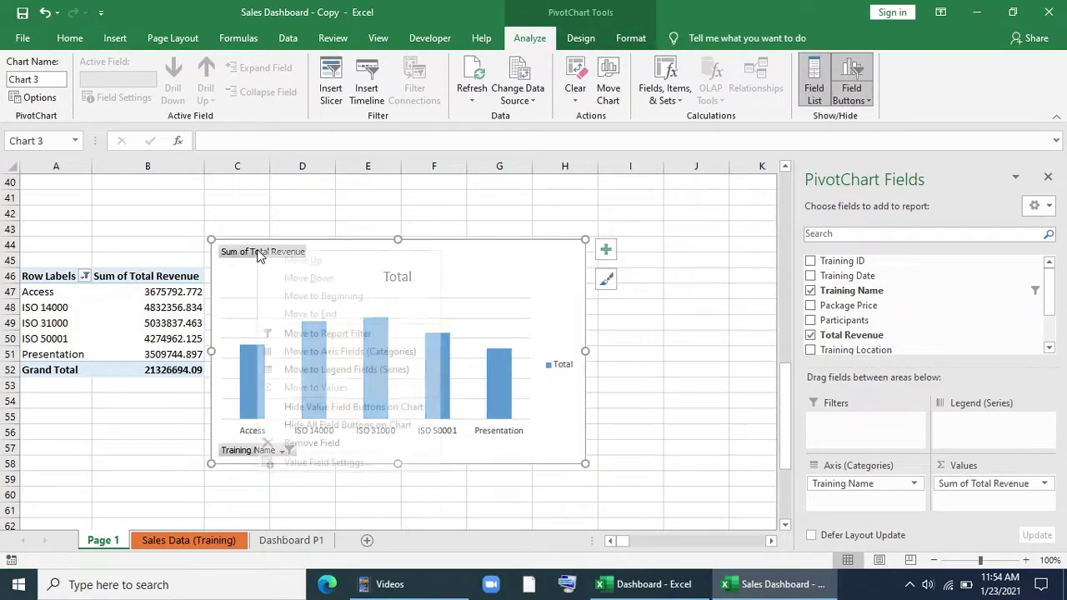
click(301, 429)
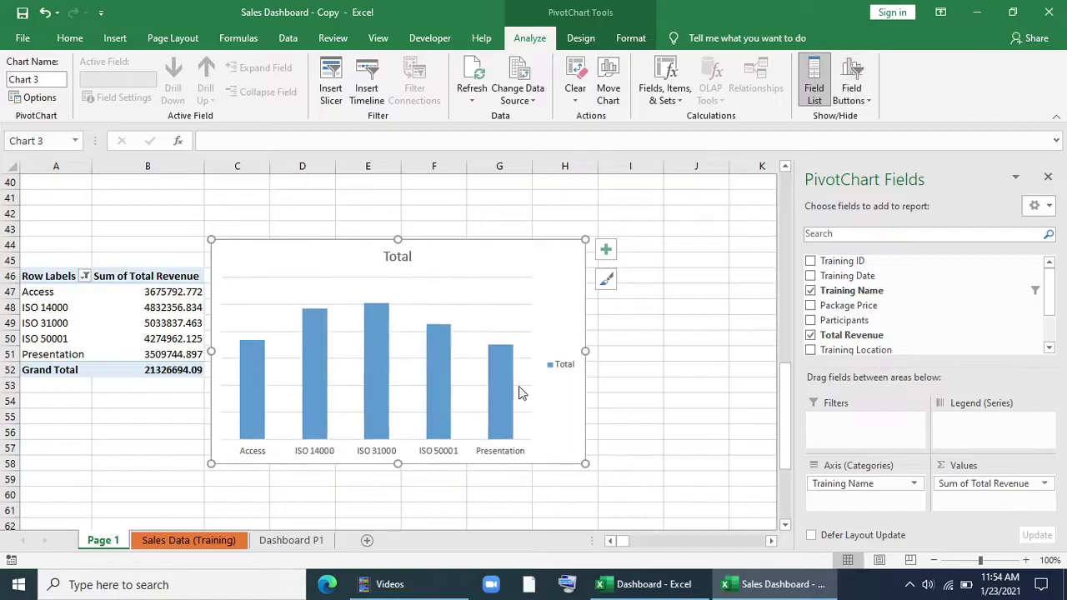
key(Delete)
click(398, 256)
key(Delete)
key(Delete)
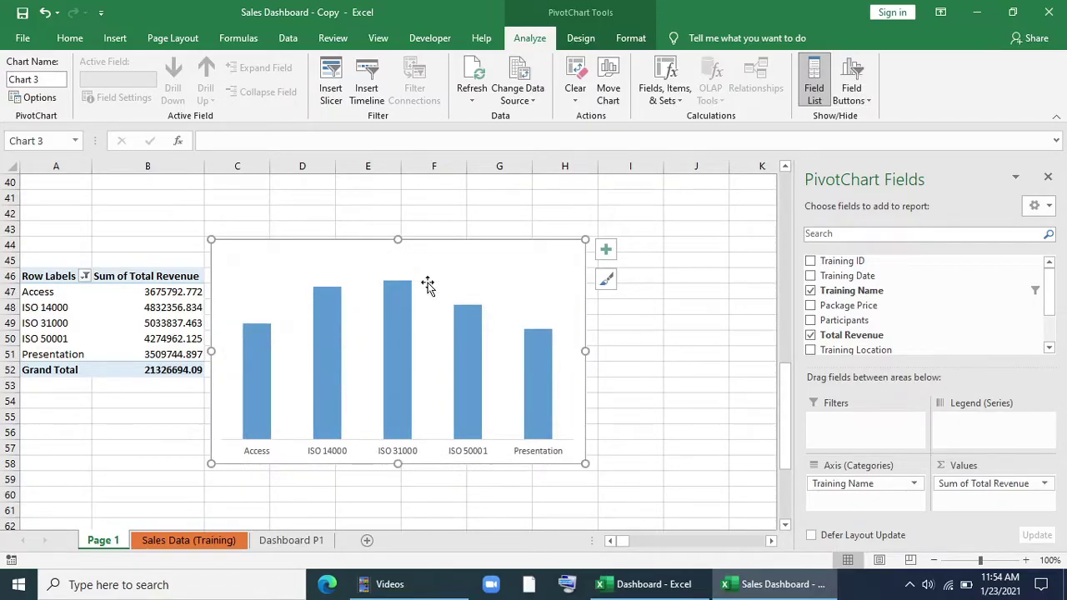
- Make the column chart's category axis labels bold and black
click(385, 455)
click(71, 38)
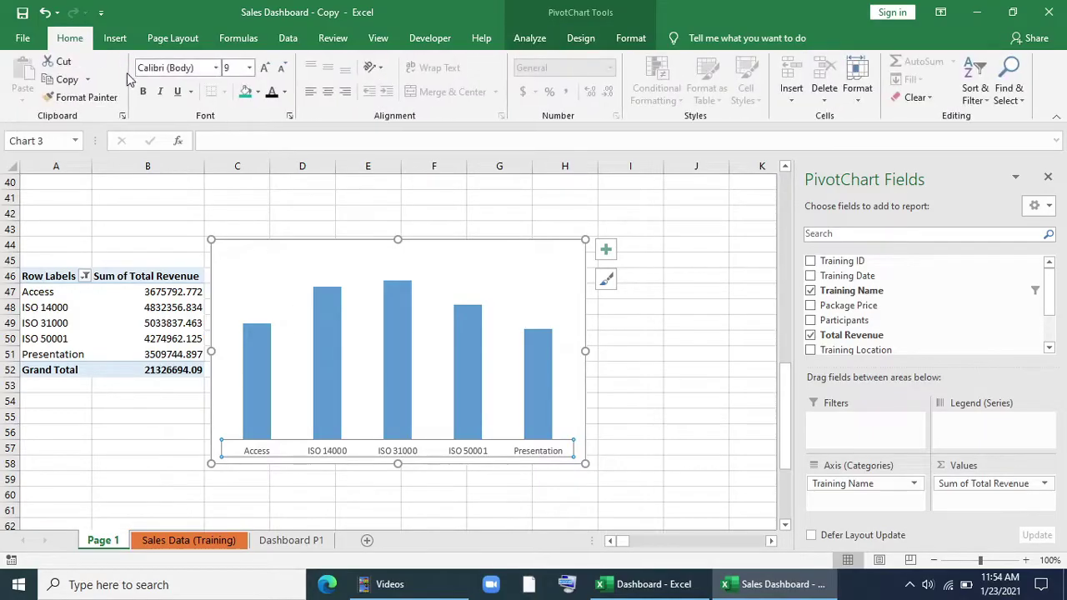
click(144, 94)
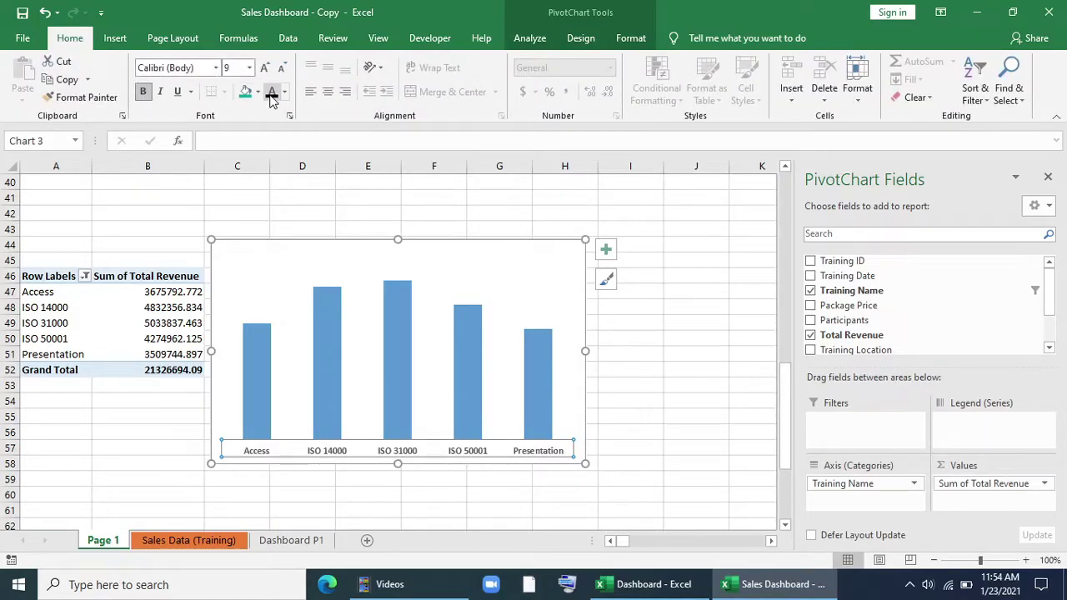
- Copy the column chart to the Dashboard P1 sheet and fit it into the Top 5 Training with Highest Revenue panel
right_click(375, 244)
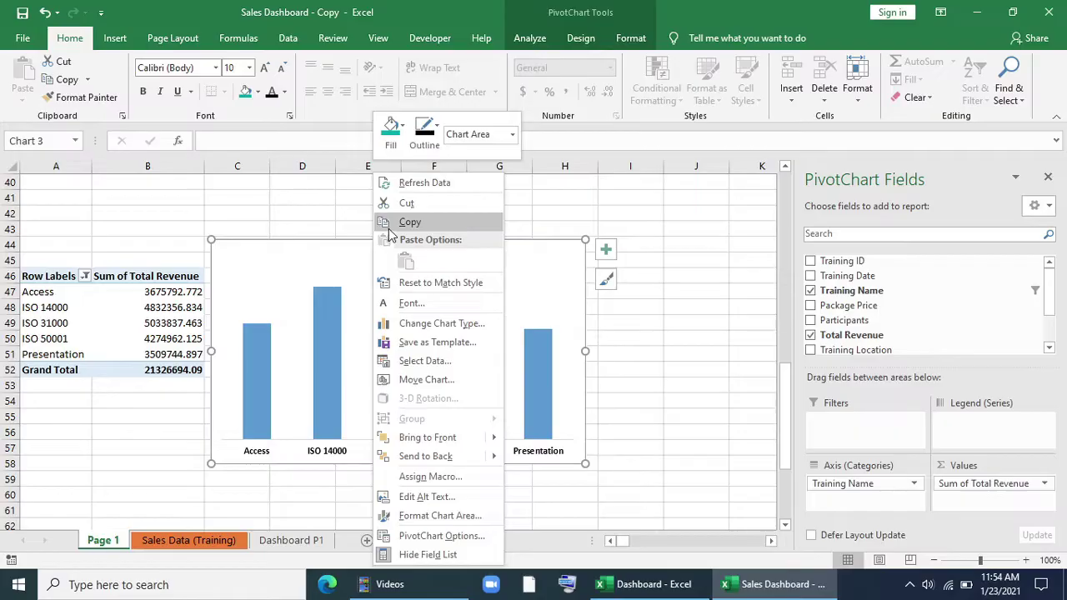
click(390, 225)
click(276, 542)
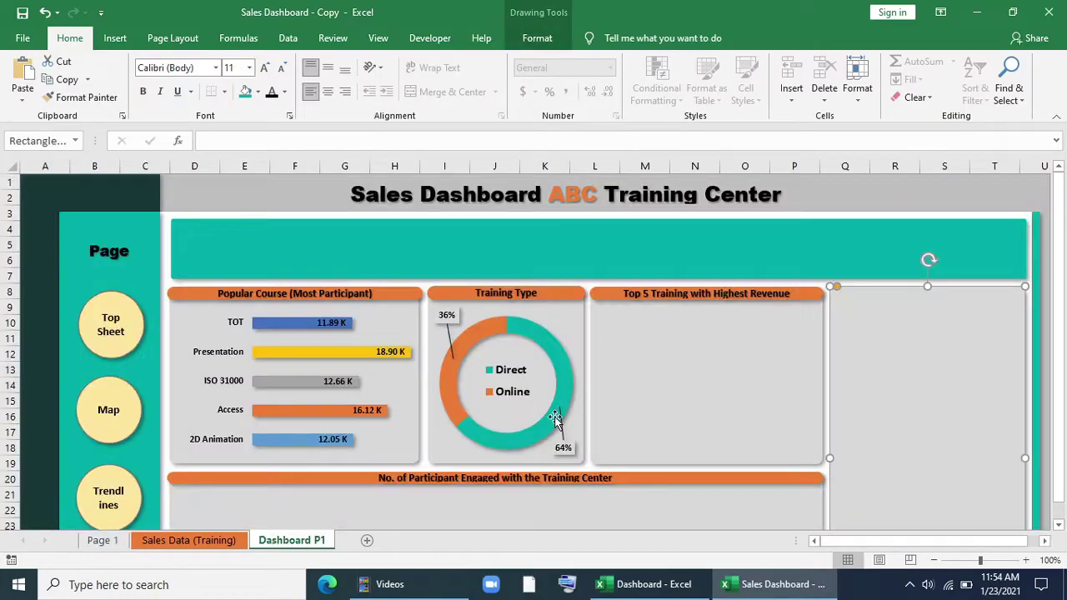
right_click(661, 356)
click(689, 106)
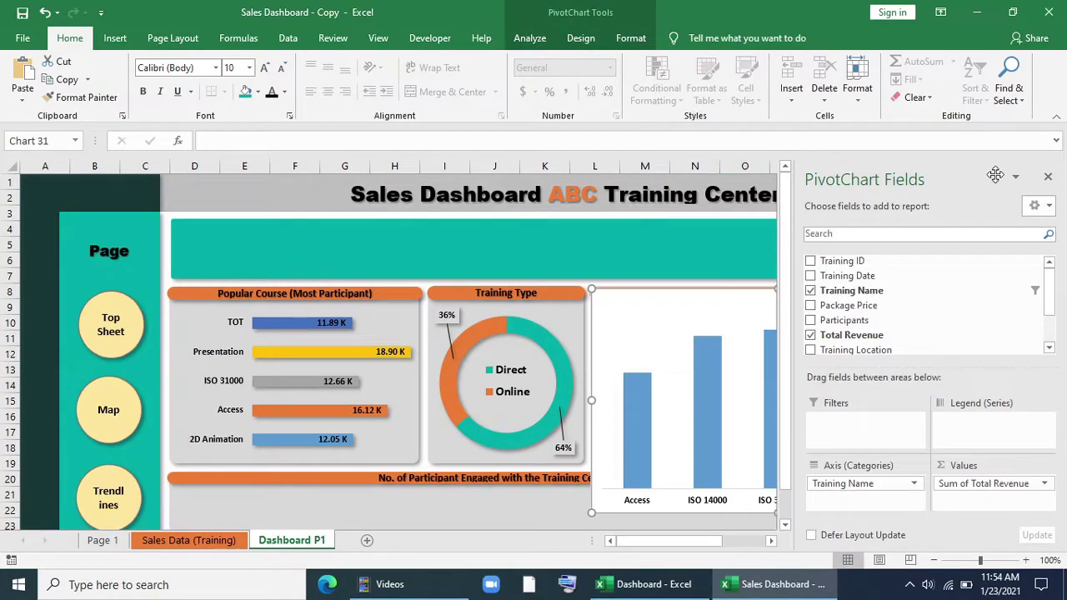
click(1049, 180)
drag(957, 506, 821, 461)
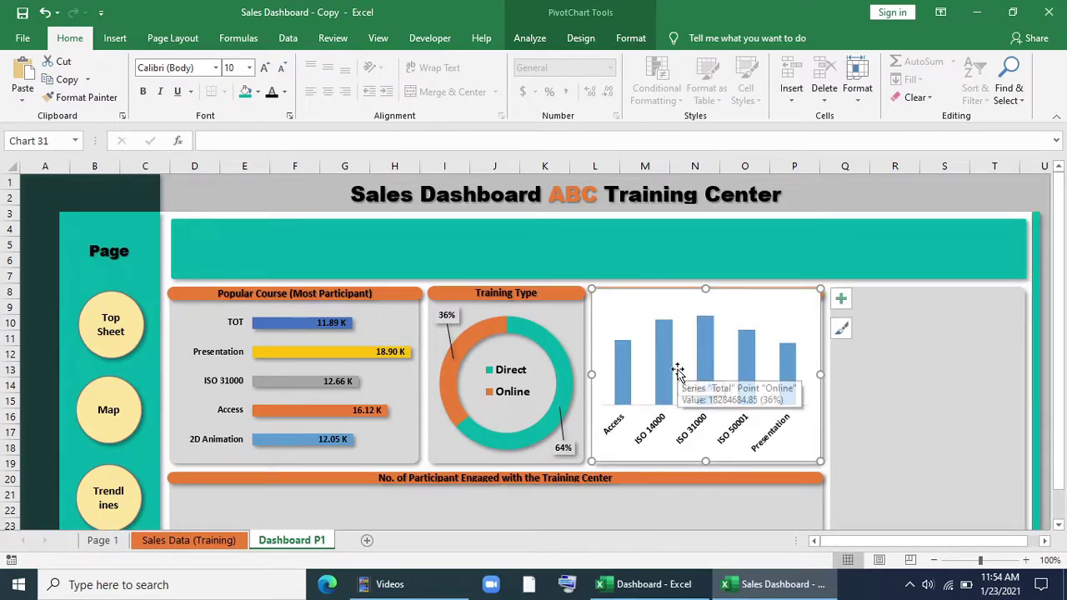
- Set the pasted column chart's background to no fill and no outline
click(429, 61)
click(434, 245)
click(437, 79)
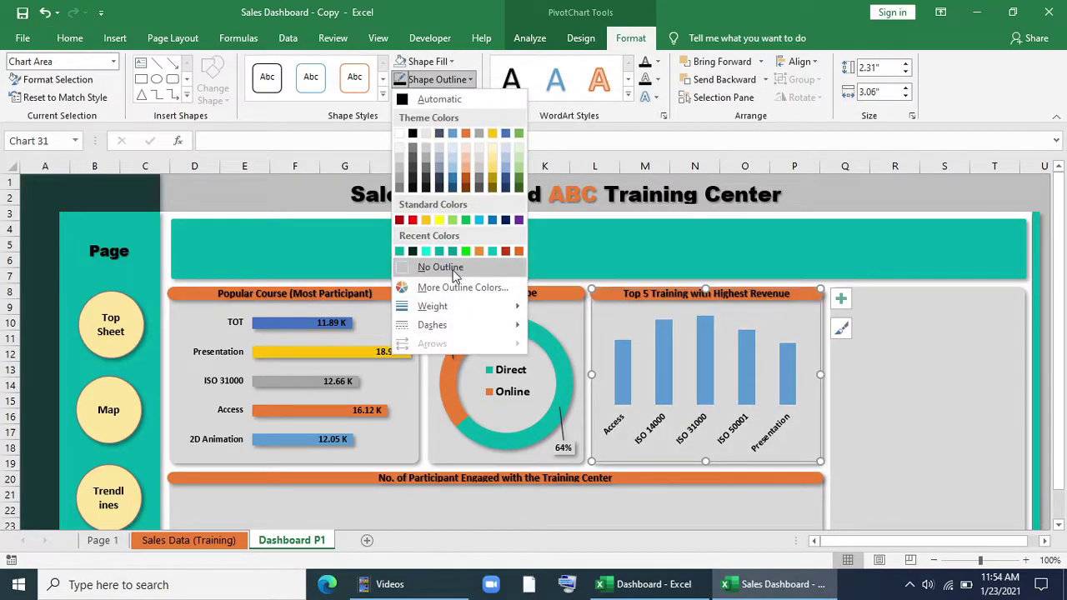
click(500, 268)
- Fill the revenue columns with the dashboard's teal colour
click(667, 344)
click(429, 60)
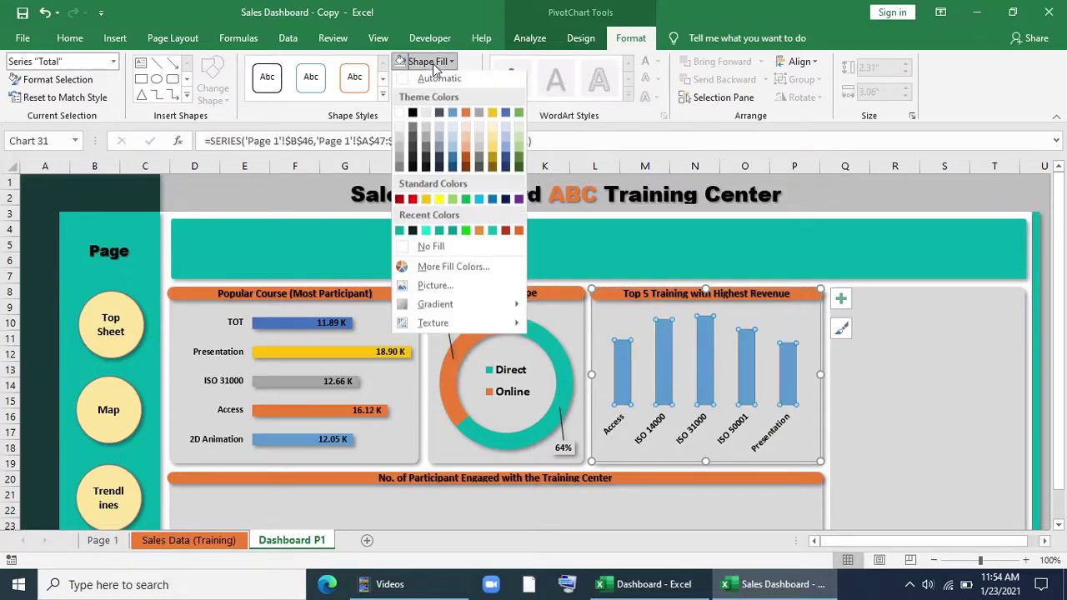
click(412, 230)
- Lower the column chart's top edge below the panel heading and enlarge the plot area downwards and to both sides
click(705, 287)
click(708, 427)
click(708, 409)
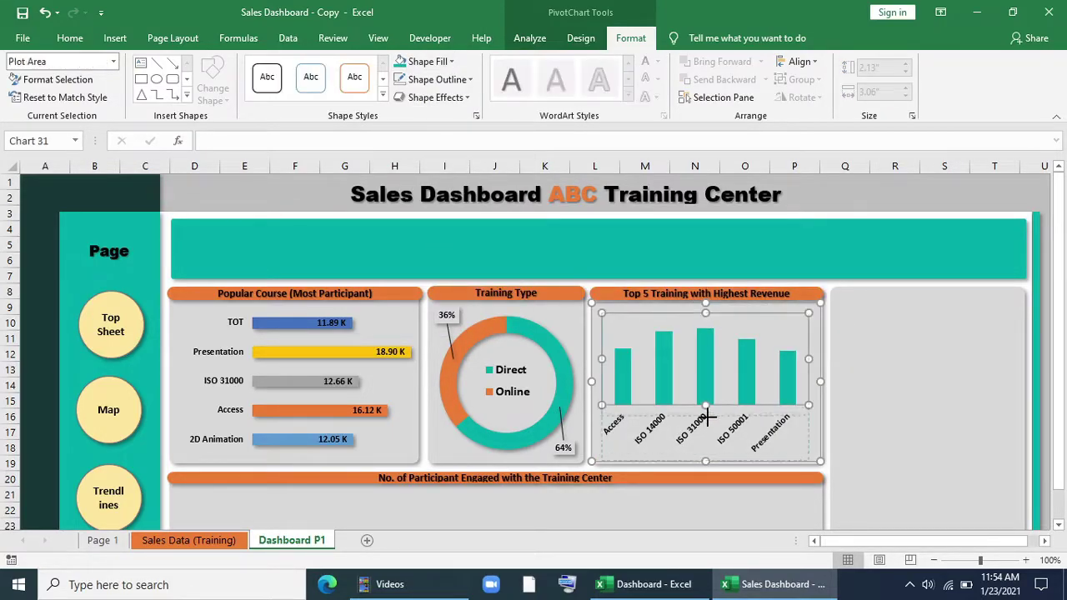
drag(705, 410, 706, 417)
drag(809, 365, 819, 365)
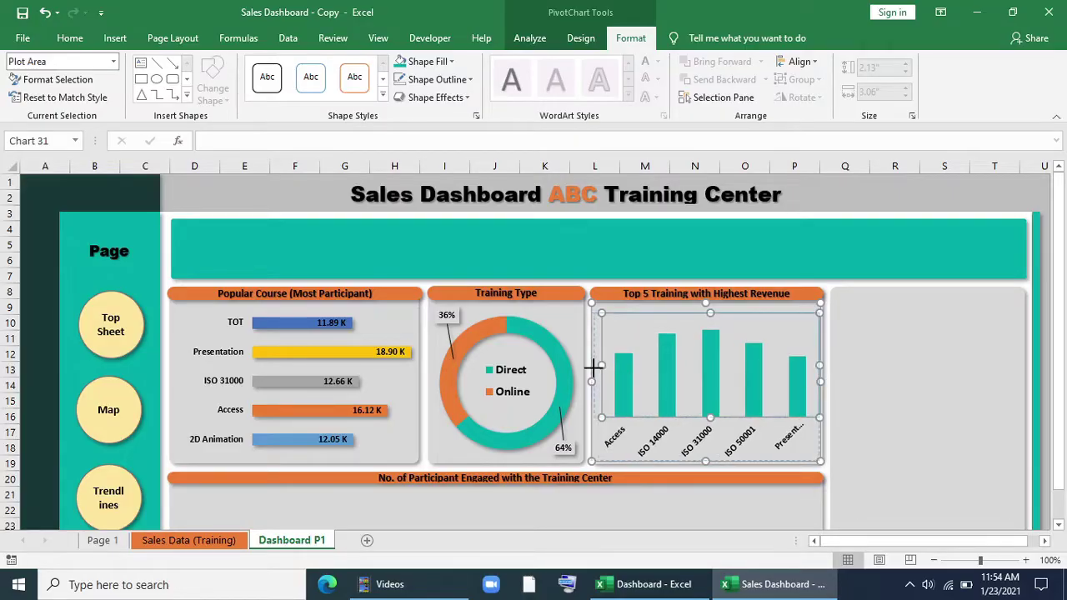
drag(601, 364, 593, 365)
- Apply a shadow effect to the revenue columns
right_click(661, 408)
click(436, 98)
click(590, 349)
- Reduce the font size of the column chart's category labels to 8
click(659, 437)
click(69, 38)
click(281, 67)
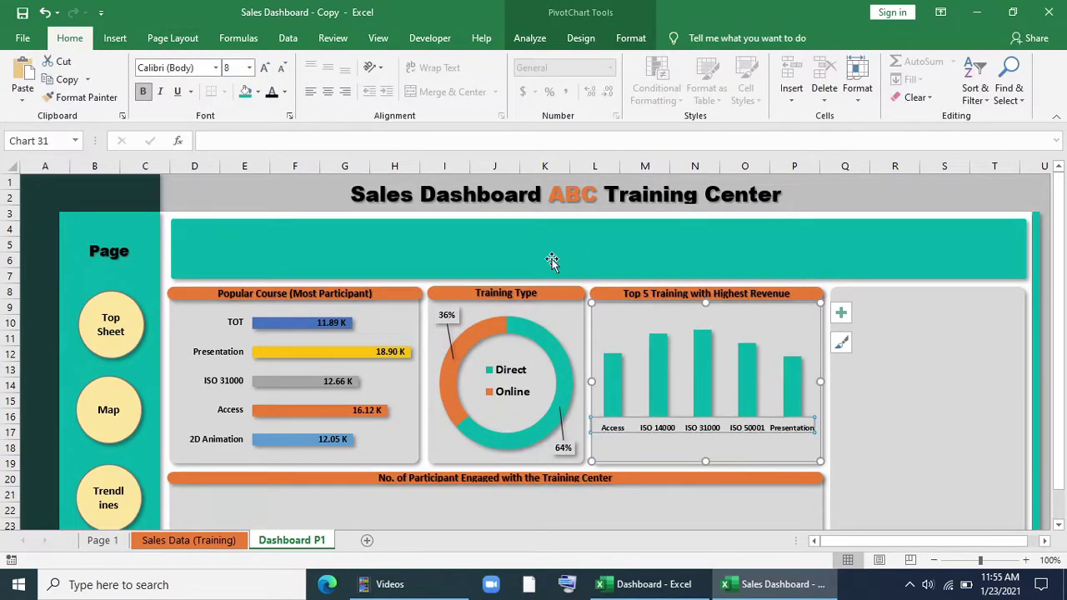
- Extend the column chart's plot area down towards the bottom of its panel
click(702, 416)
drag(703, 434, 703, 437)
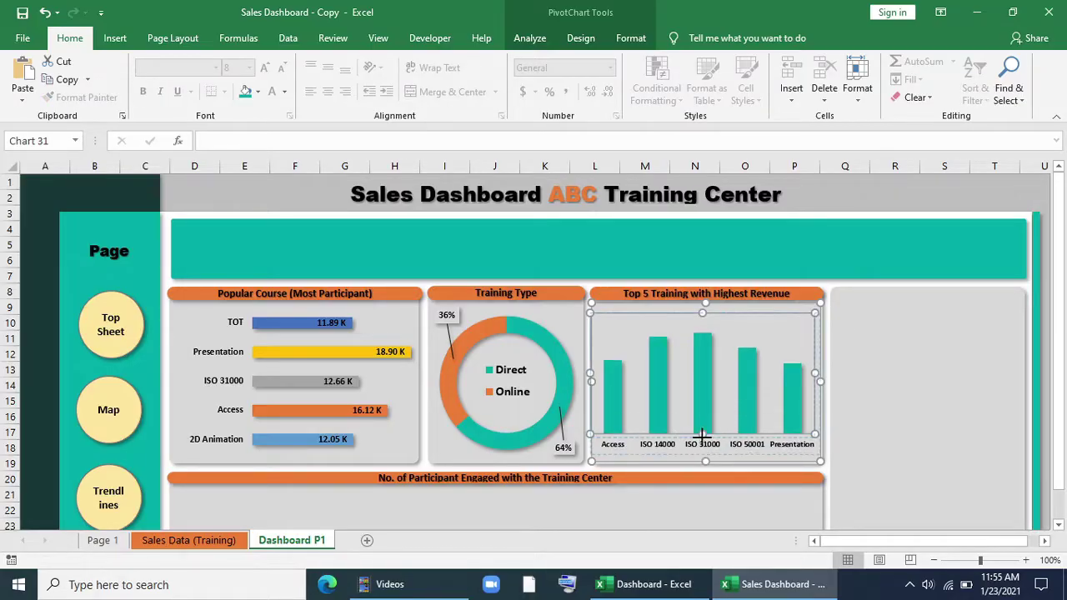
click(861, 431)
- Copy the top 5 revenue pivot table on the Page 1 sheet and paste it at cell A66
scroll(845, 417, down, 3)
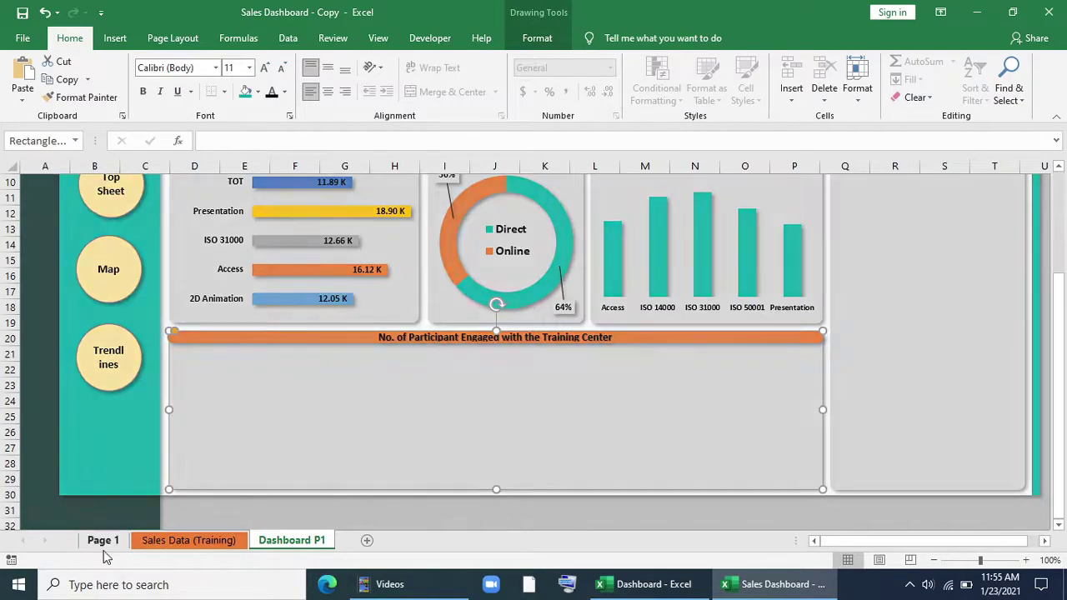
click(103, 540)
drag(42, 276, 160, 373)
key(ctrl+c)
scroll(53, 374, down, 5)
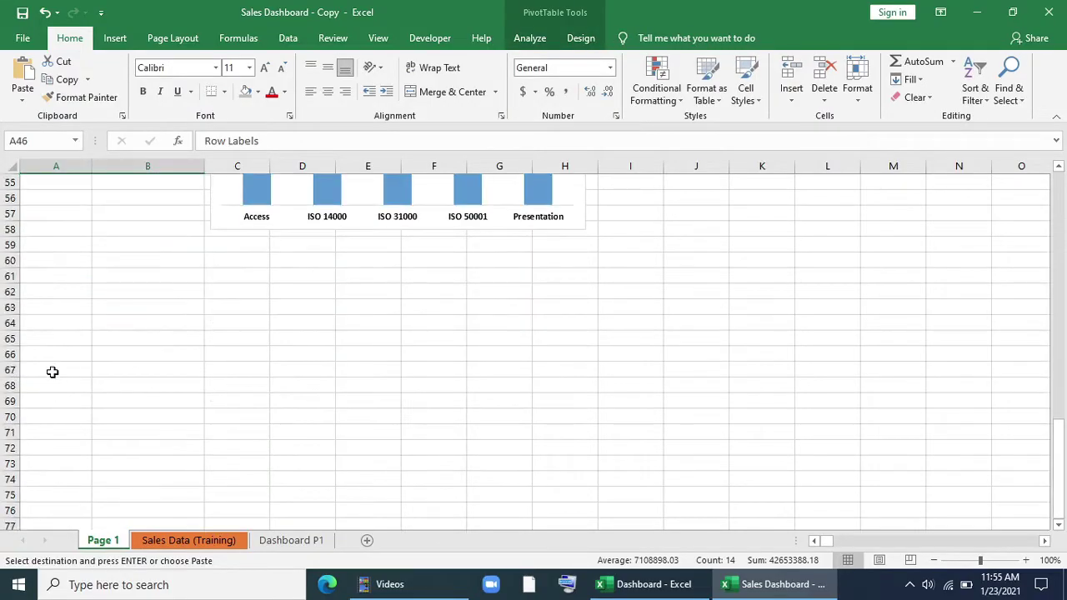
click(53, 354)
key(ctrl+v)
- Rebuild the pivot table at A66 with Years as rows and the sum of Participants as values, removing Training Name and Total Revenue
click(50, 386)
click(531, 37)
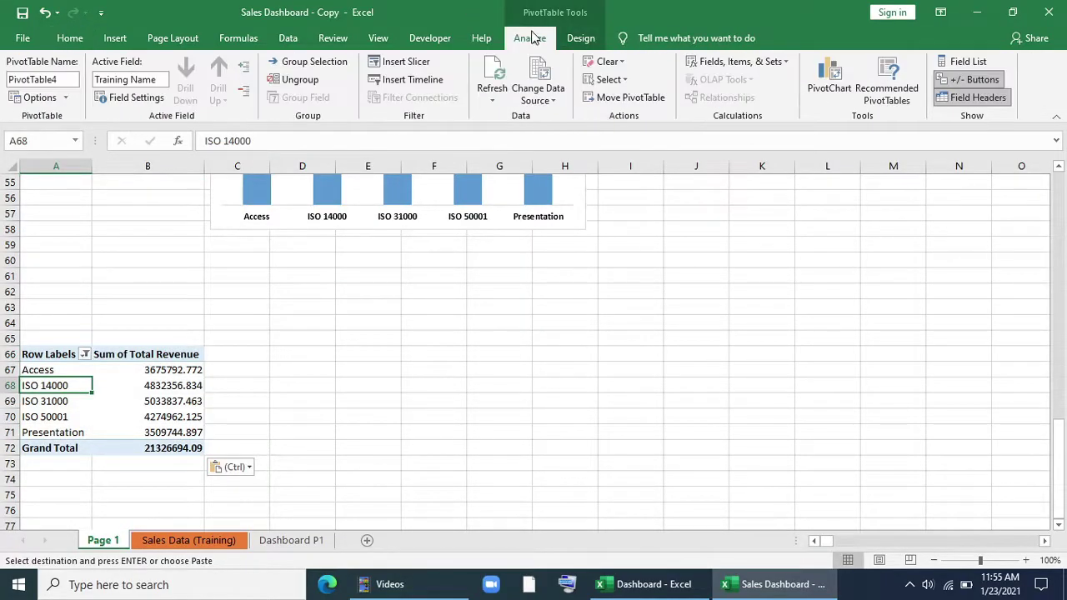
click(938, 66)
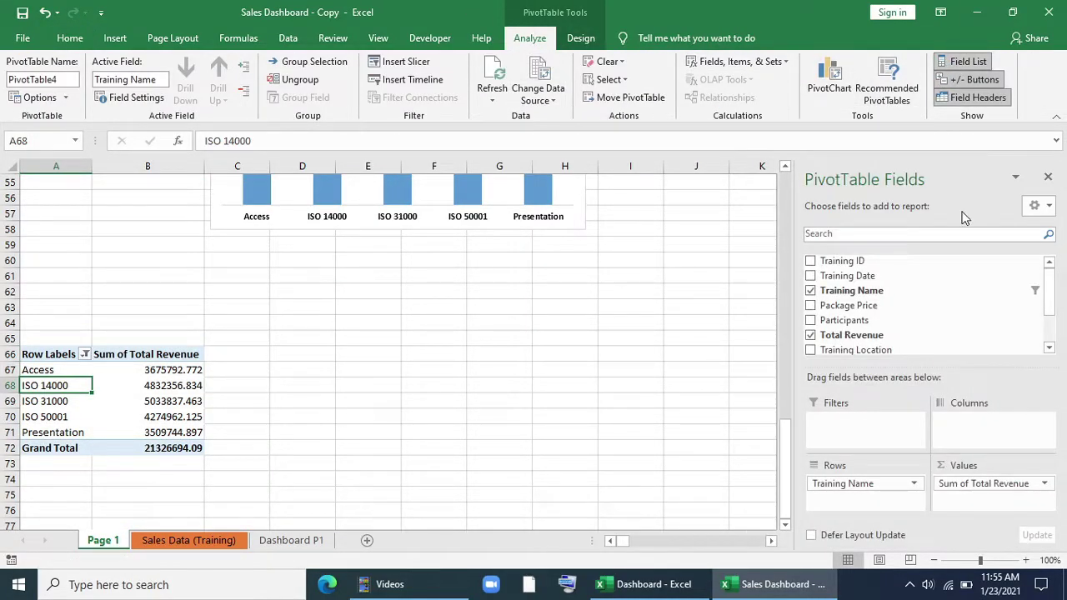
drag(875, 489, 677, 494)
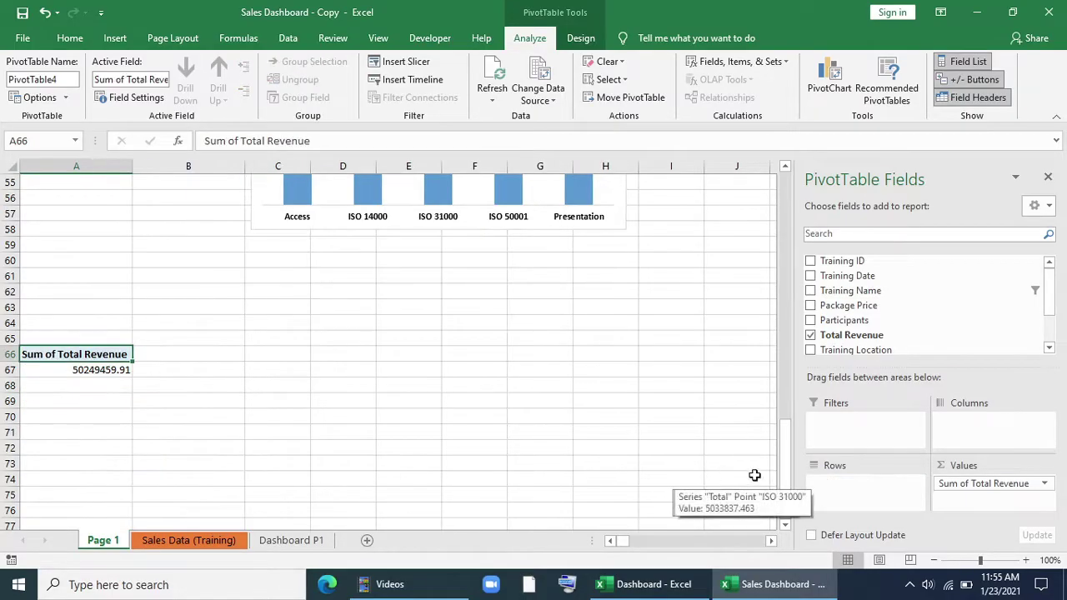
scroll(850, 351, down, 2)
drag(831, 326, 872, 486)
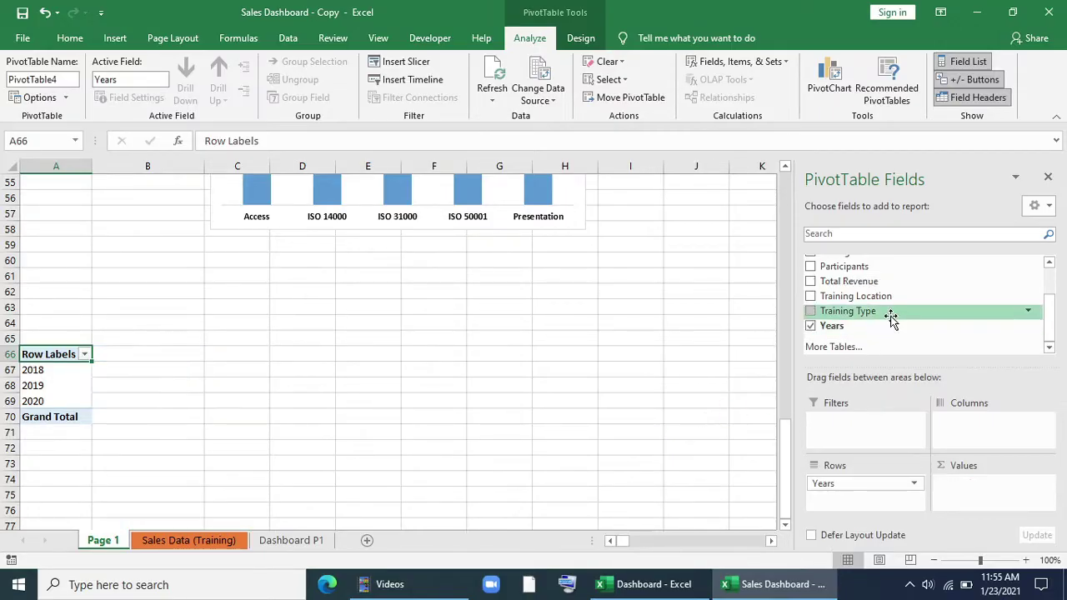
drag(876, 270, 989, 496)
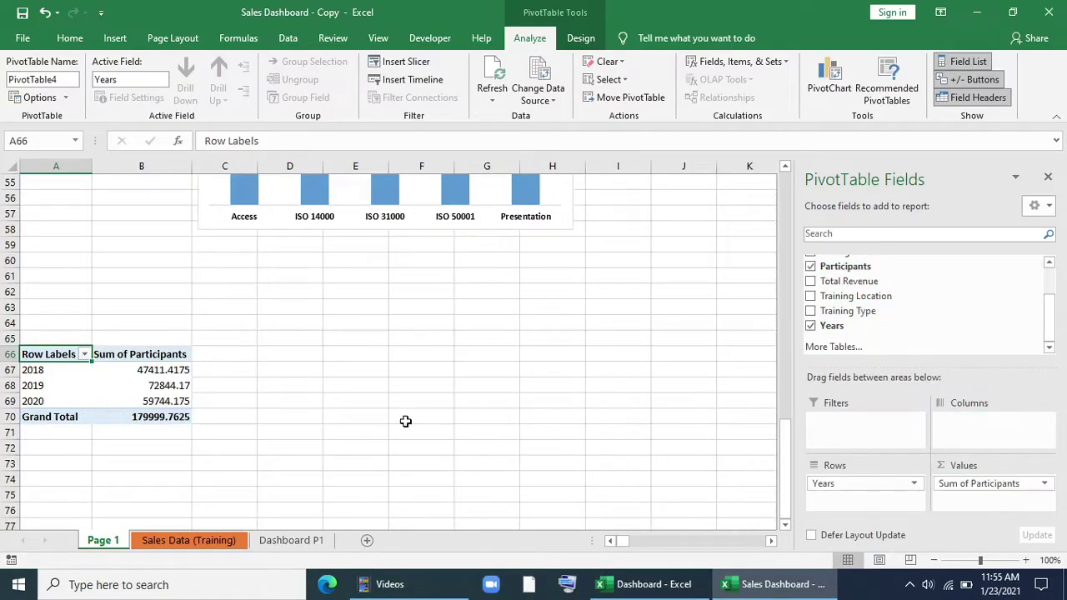
- Group the participants pivot table's dates by months and years
click(30, 386)
click(309, 61)
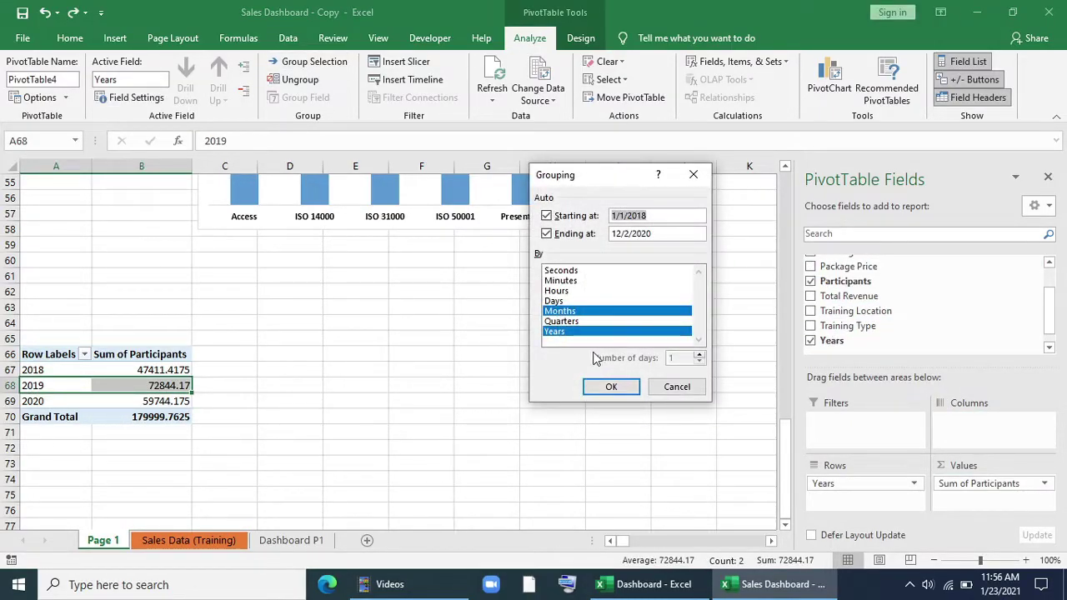
click(611, 386)
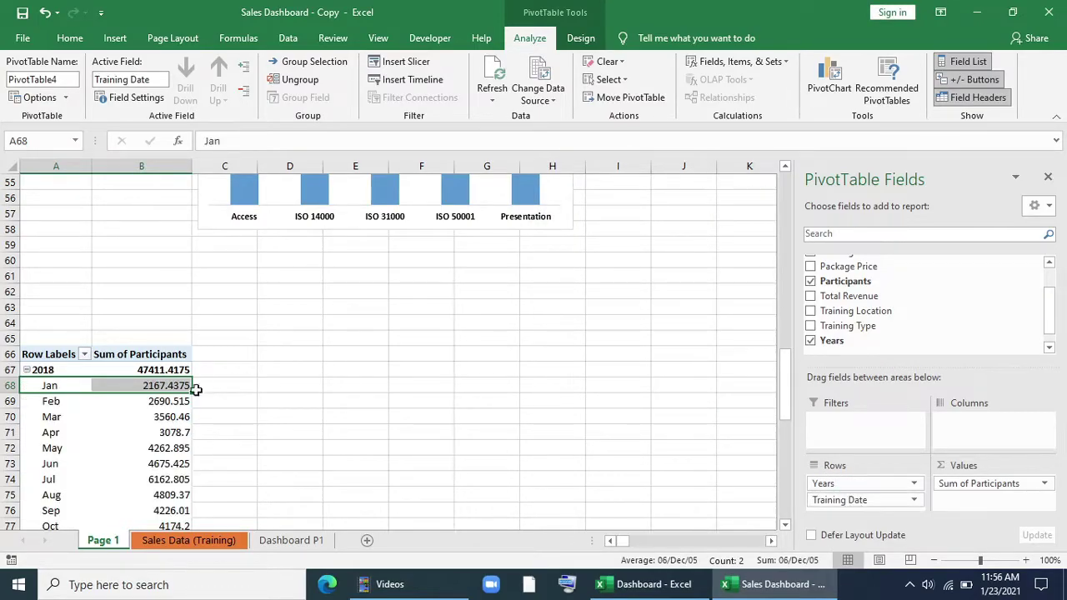
scroll(206, 389, down, 5)
scroll(208, 333, up, 6)
scroll(191, 334, down, 4)
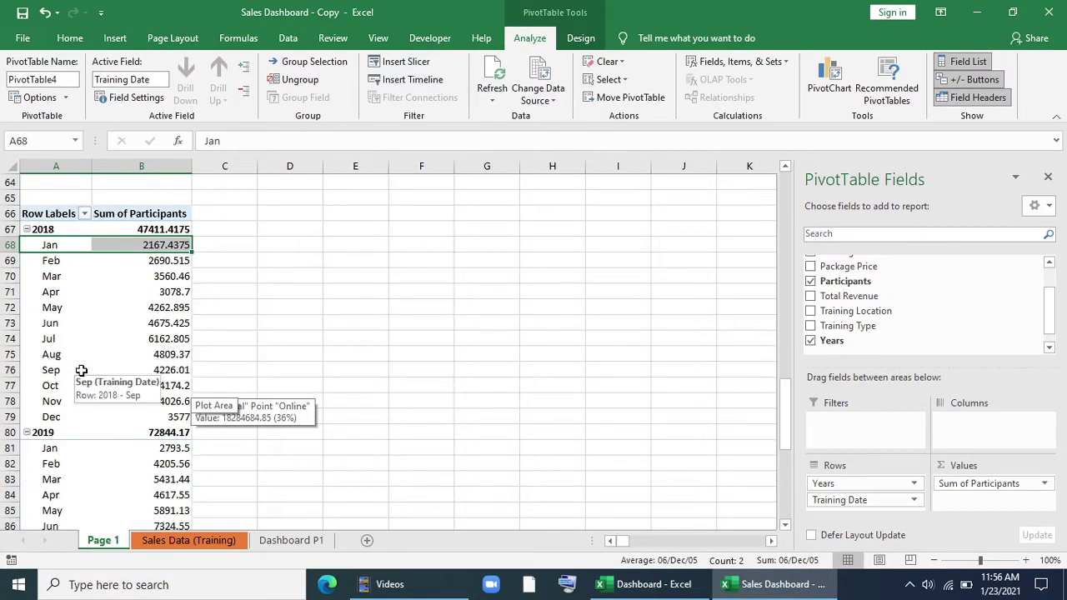
- Insert a 2-D stacked area pivot chart from the monthly participants pivot table
click(52, 308)
click(115, 38)
click(423, 79)
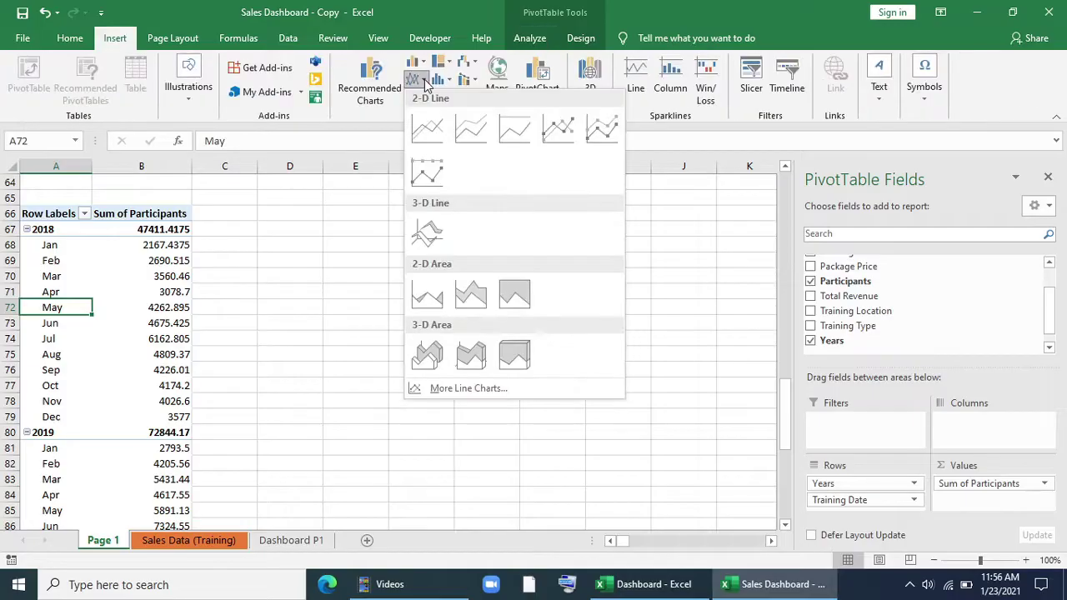
click(457, 300)
- Hide all field buttons on the area chart and delete its legend and title
right_click(278, 255)
click(319, 431)
click(662, 364)
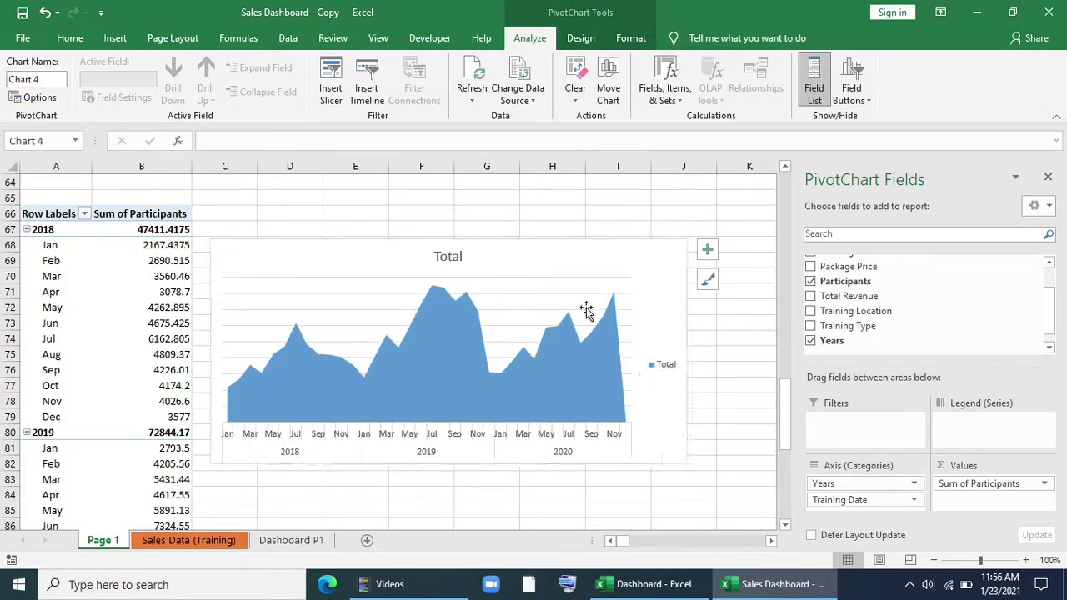
key(Delete)
click(438, 257)
key(Delete)
- Move the area chart to the Dashboard P1 sheet and remove its background fill
key(ctrl+x)
click(291, 540)
key(ctrl+v)
click(631, 38)
click(451, 62)
click(429, 248)
- Fill the area chart's participant series with teal and apply a shadow effect
click(451, 62)
click(404, 240)
click(437, 98)
click(536, 214)
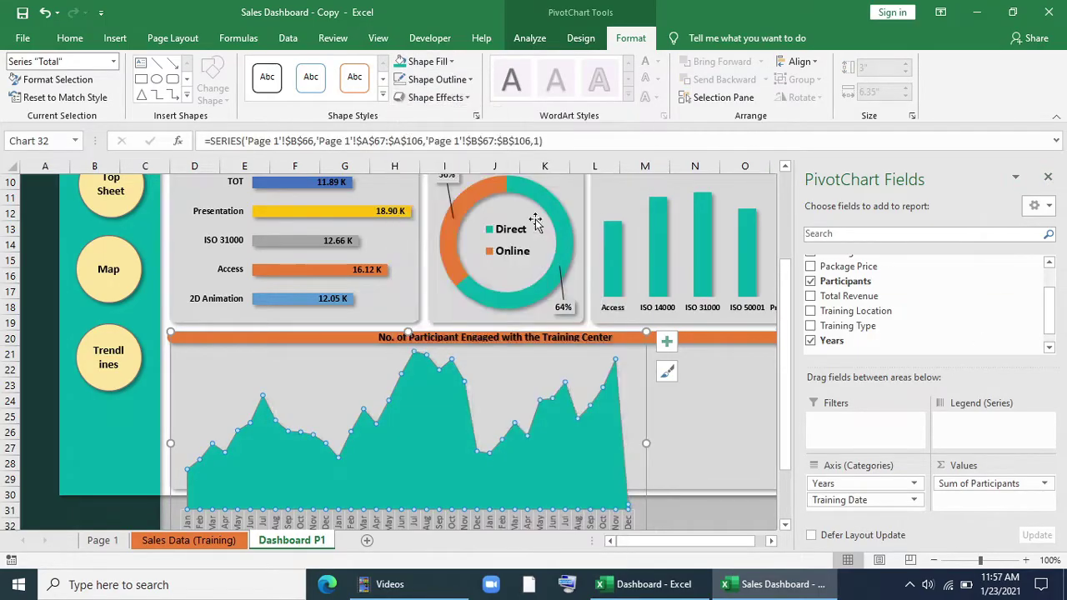
- Close the field list and resize the area chart to fit the No. of Participant Engaged with the Training Center panel
click(1048, 180)
drag(646, 442, 811, 439)
scroll(488, 343, down, 1)
drag(494, 508, 497, 445)
drag(496, 285, 495, 294)
- Adjust the lower edge of the area chart's plot area, leaving more room for the month and year labels
click(517, 397)
click(563, 400)
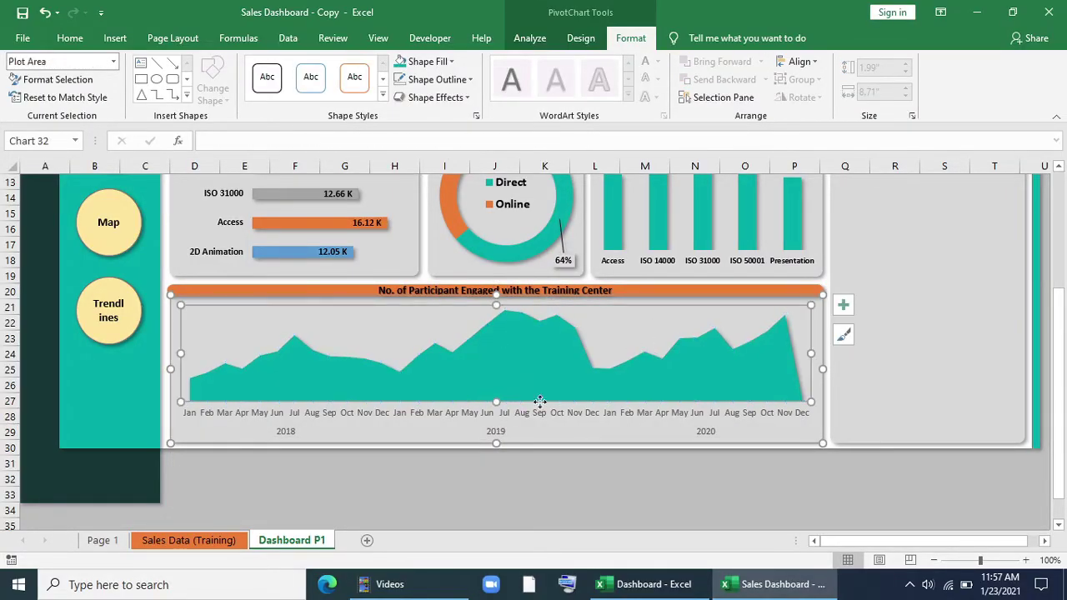
drag(497, 402, 497, 407)
scroll(479, 405, down, 1)
click(595, 446)
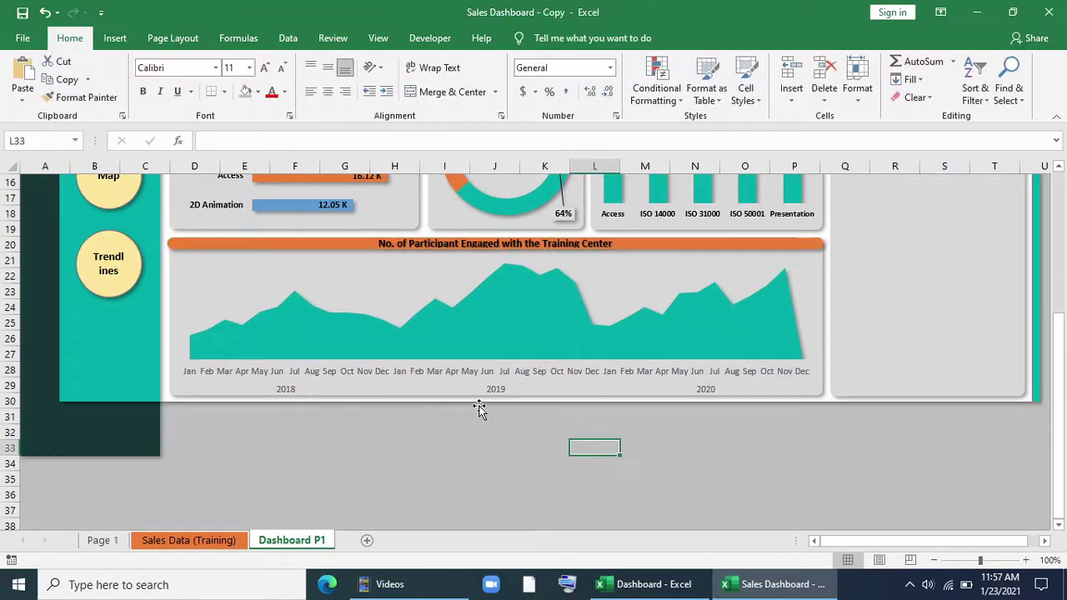
click(447, 374)
click(426, 270)
drag(496, 360, 496, 350)
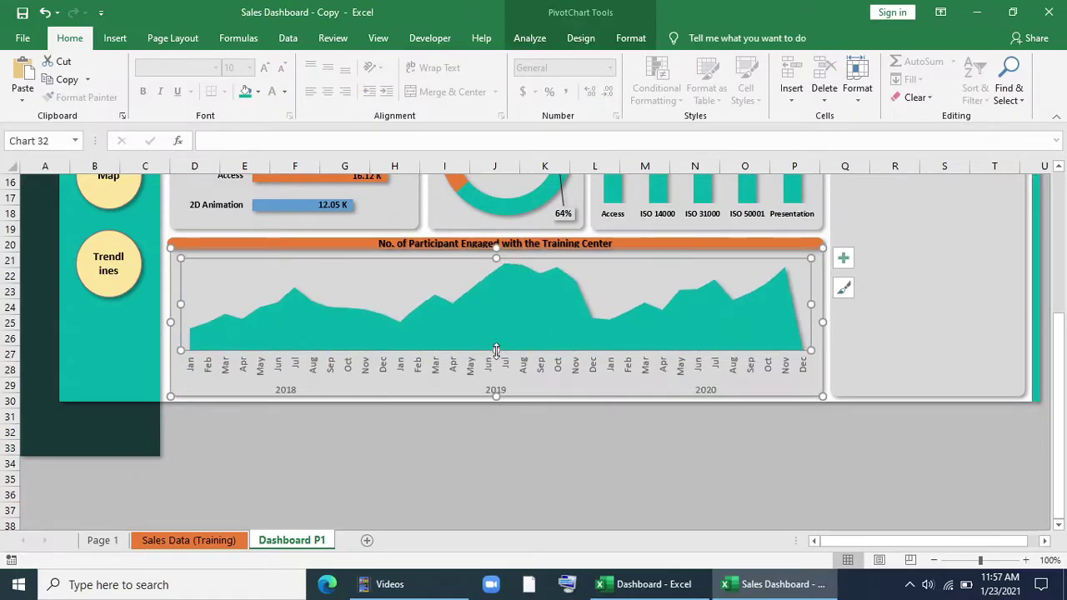
- Make the area chart's month and year axis labels bold and black
click(492, 394)
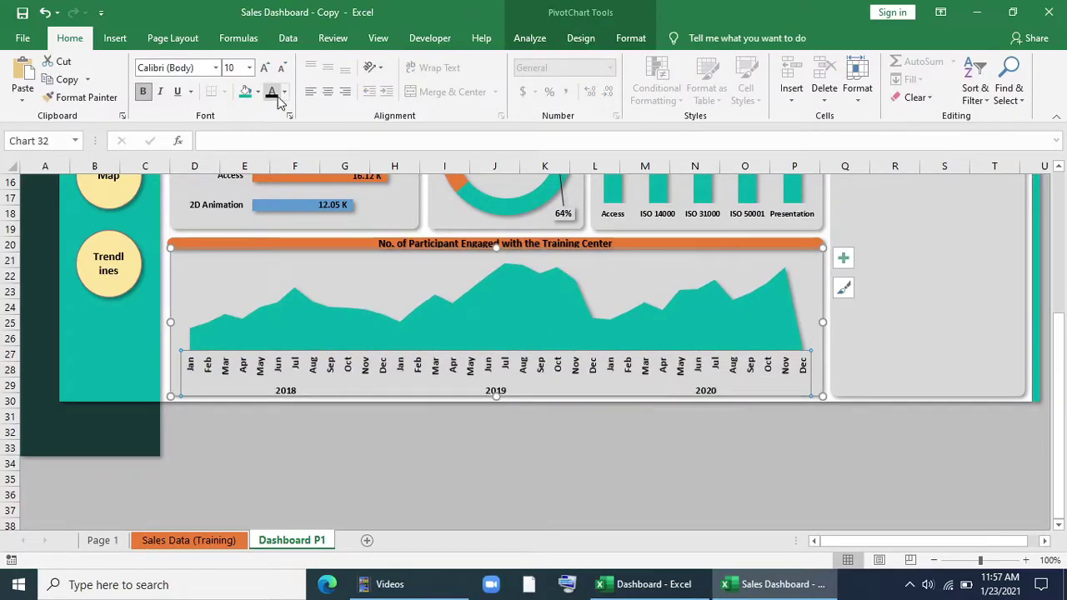
click(613, 464)
scroll(630, 392, up, 1)
click(630, 391)
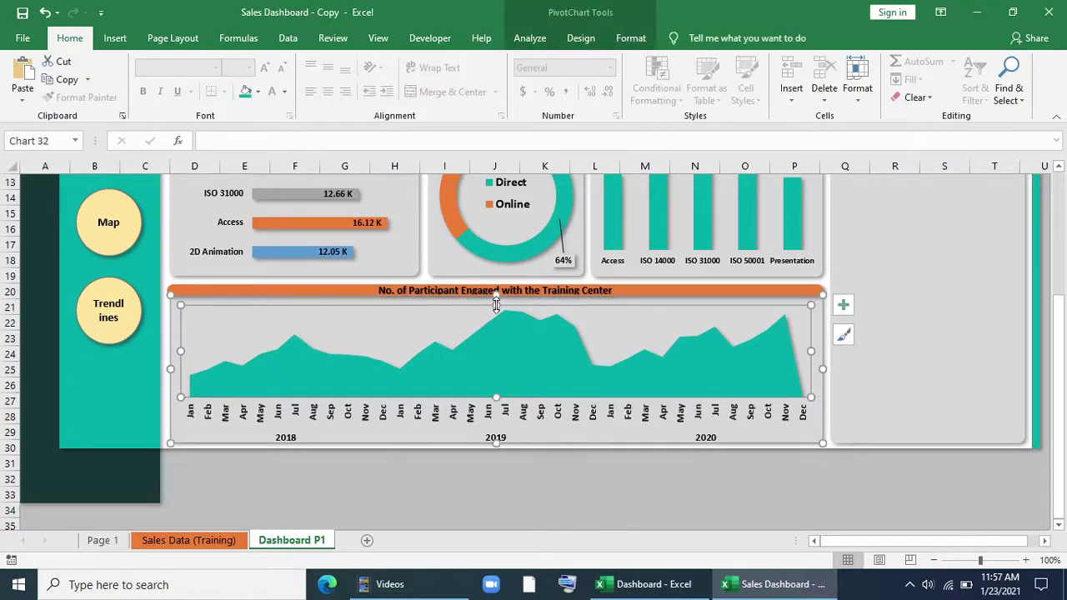
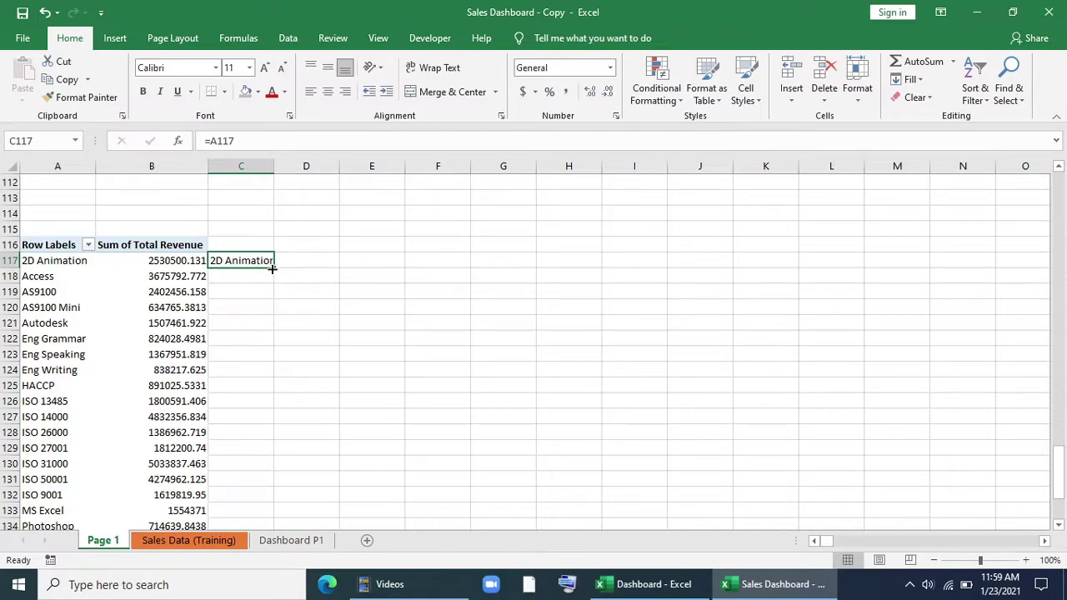
- Fill the =A117 reference down column C, extend it to D117 as =B117, and fill that down beside the revenue pivot table
double_click(272, 269)
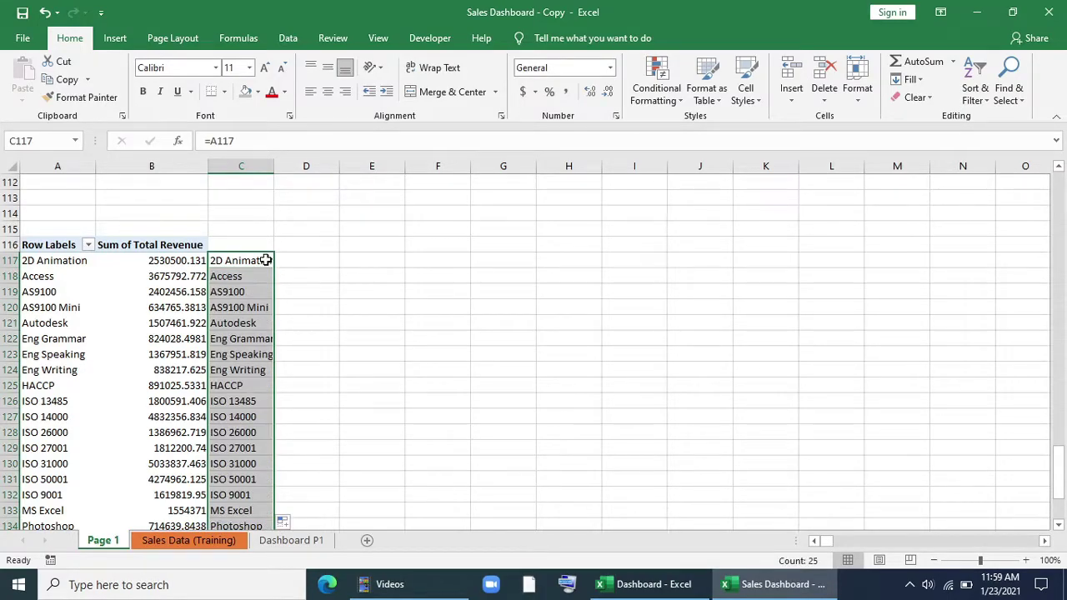
click(265, 260)
drag(274, 266, 330, 263)
click(334, 264)
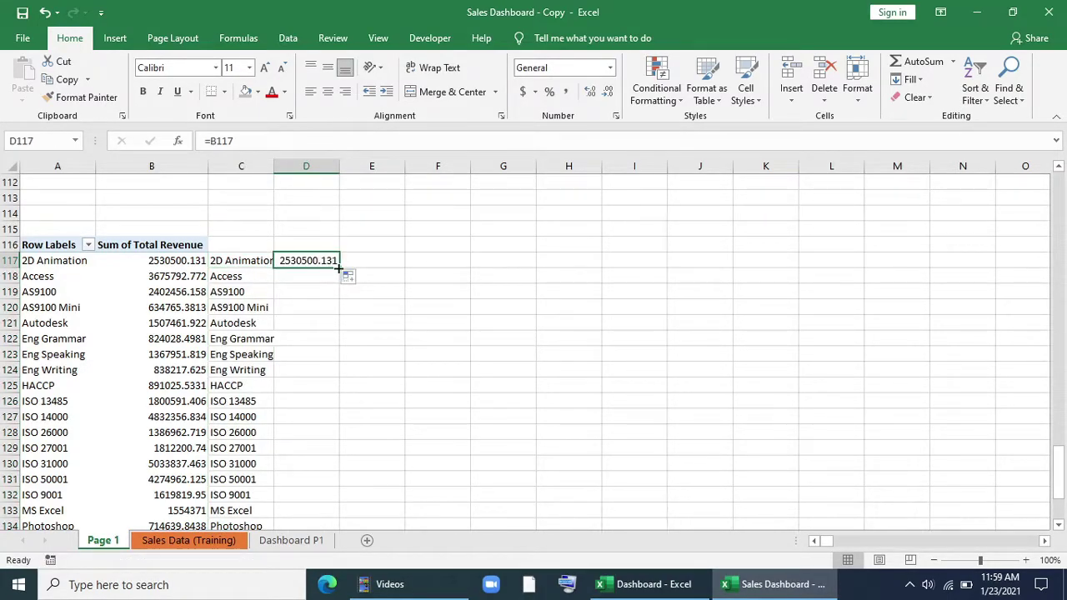
double_click(338, 267)
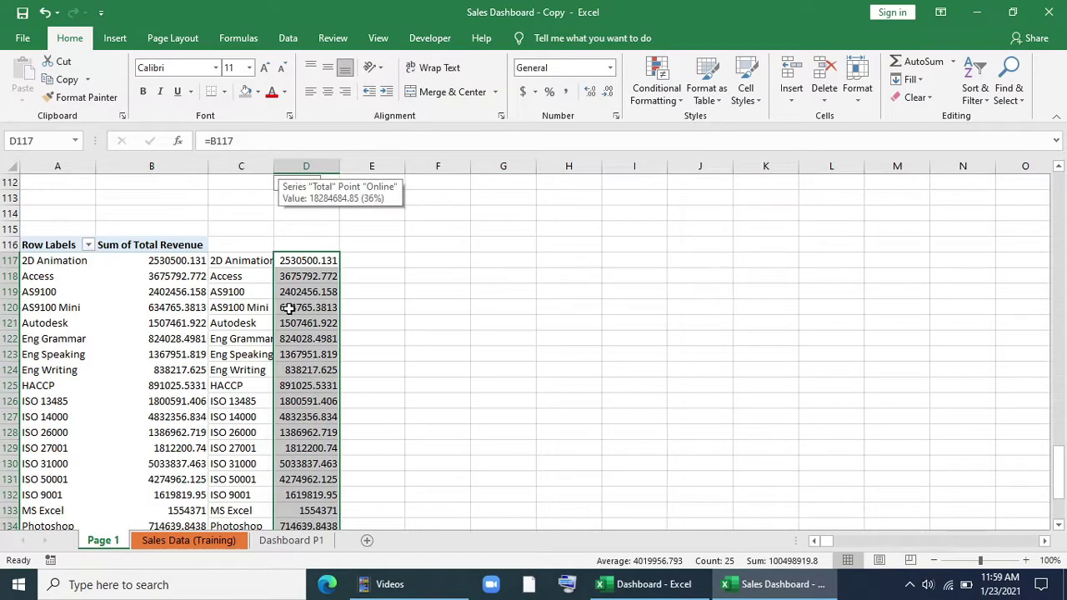
- Clear the linked Grand Total cells C141:D141 below the training list
scroll(284, 308, down, 7)
drag(250, 306, 286, 308)
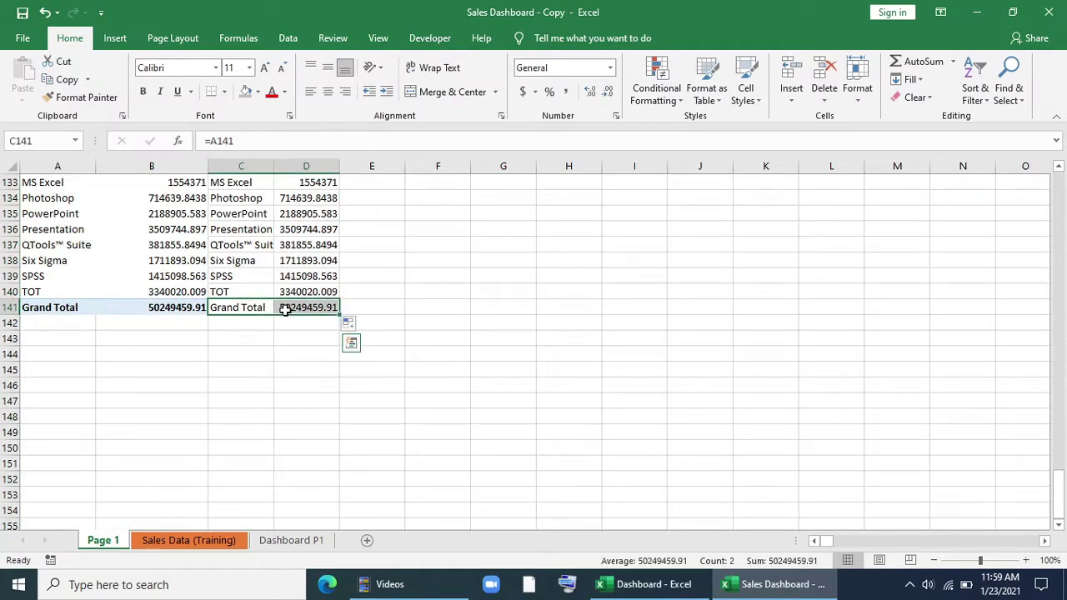
click(289, 352)
scroll(231, 345, up, 6)
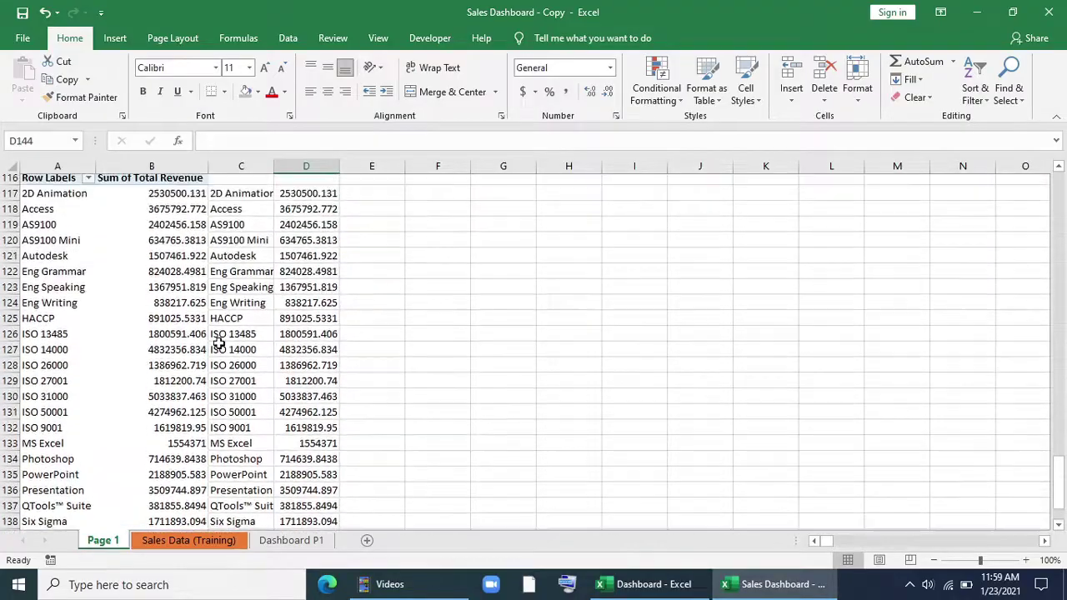
- Insert a blank column between the revenue pivot table and the linked training list
scroll(218, 344, up, 1)
click(219, 166)
right_click(241, 166)
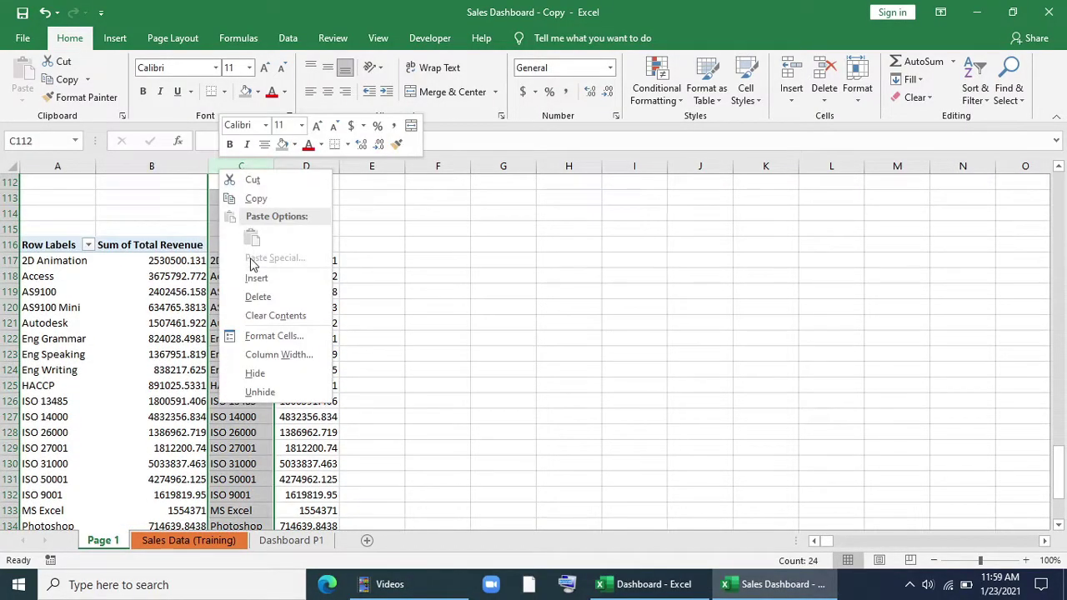
click(255, 274)
click(527, 338)
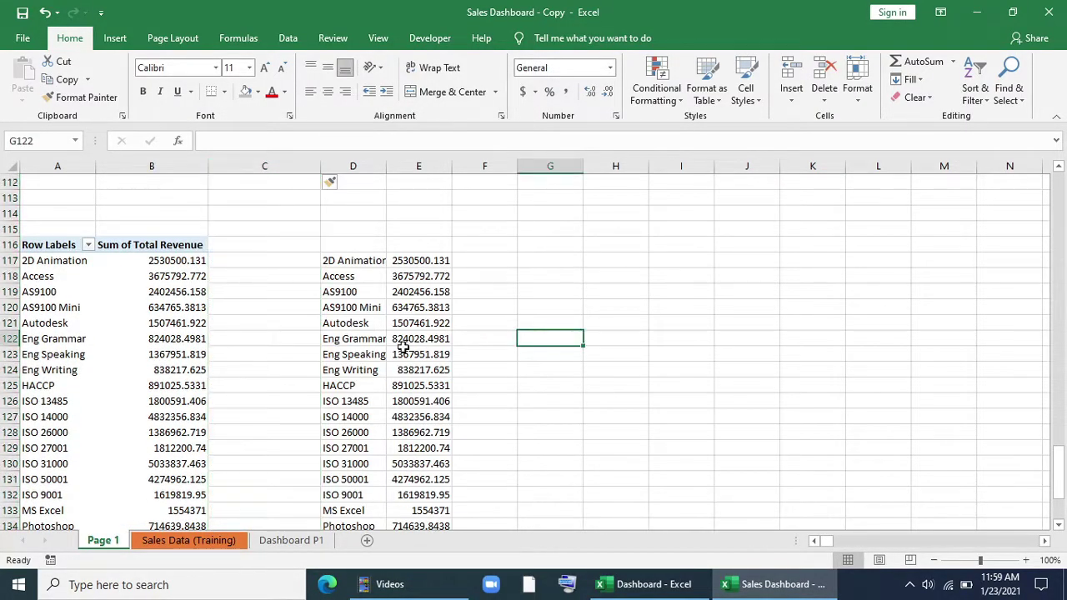
- Apply solid teal data bars to the linked revenue values in E117:E140 and widen column E to about 14
scroll(404, 347, down, 1)
drag(410, 214, 427, 510)
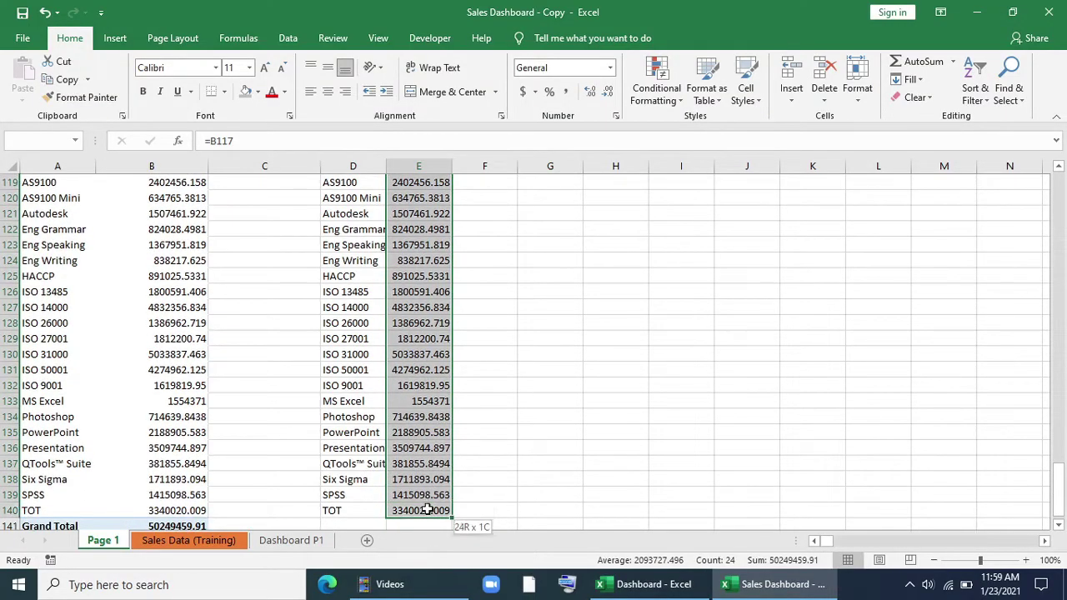
click(657, 83)
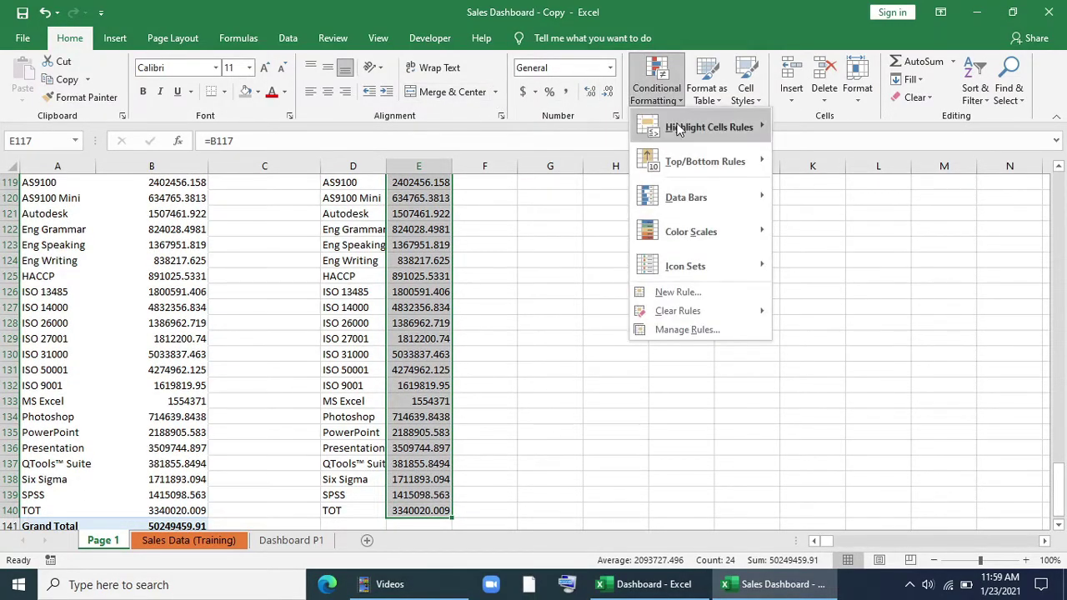
mouse_move(694, 197)
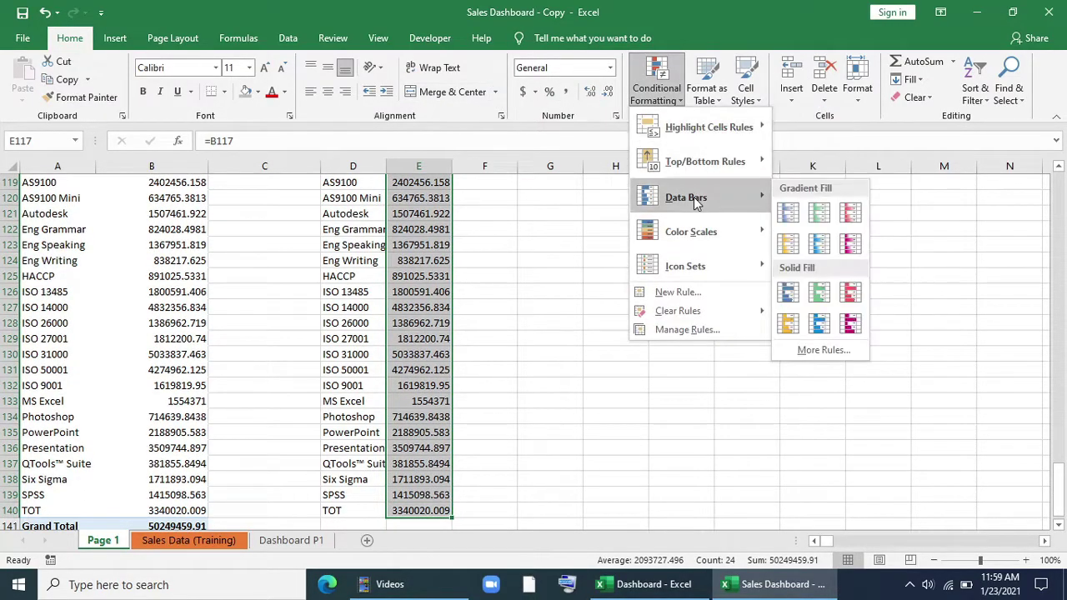
click(792, 359)
click(605, 417)
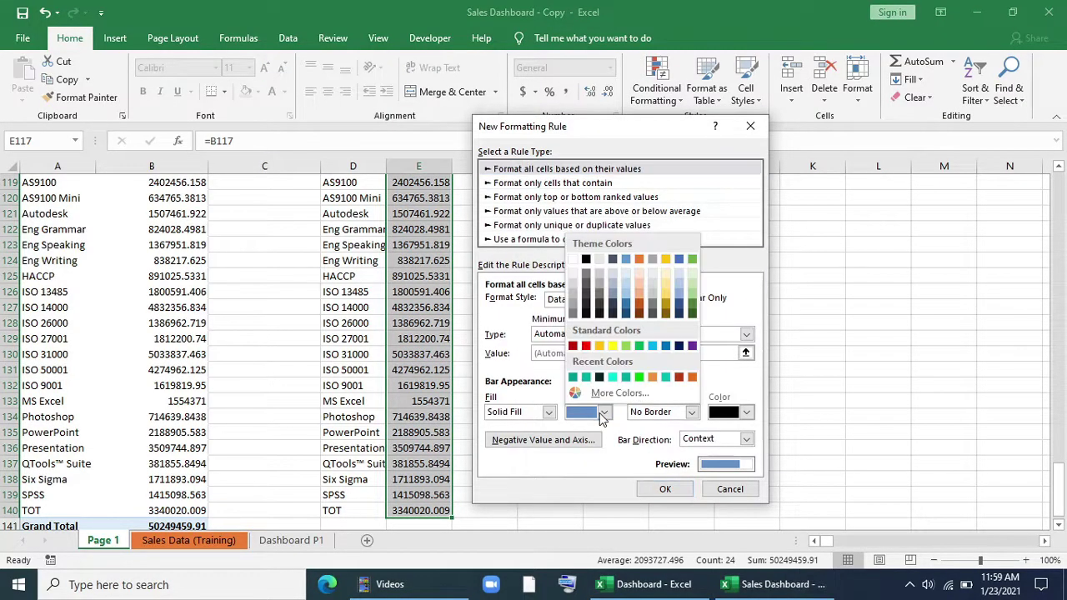
click(572, 378)
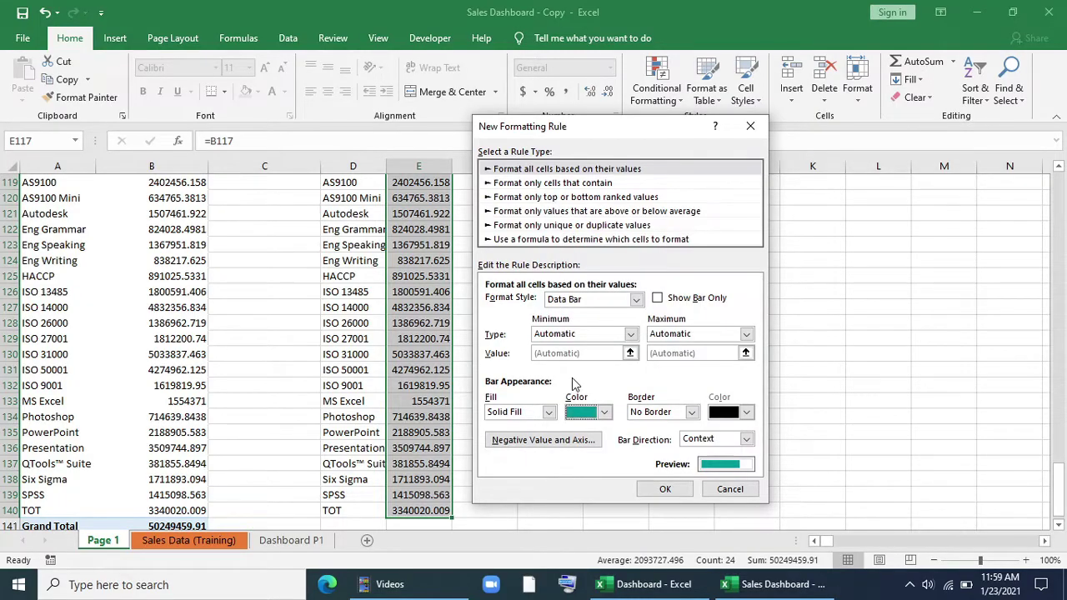
click(666, 488)
scroll(477, 404, up, 2)
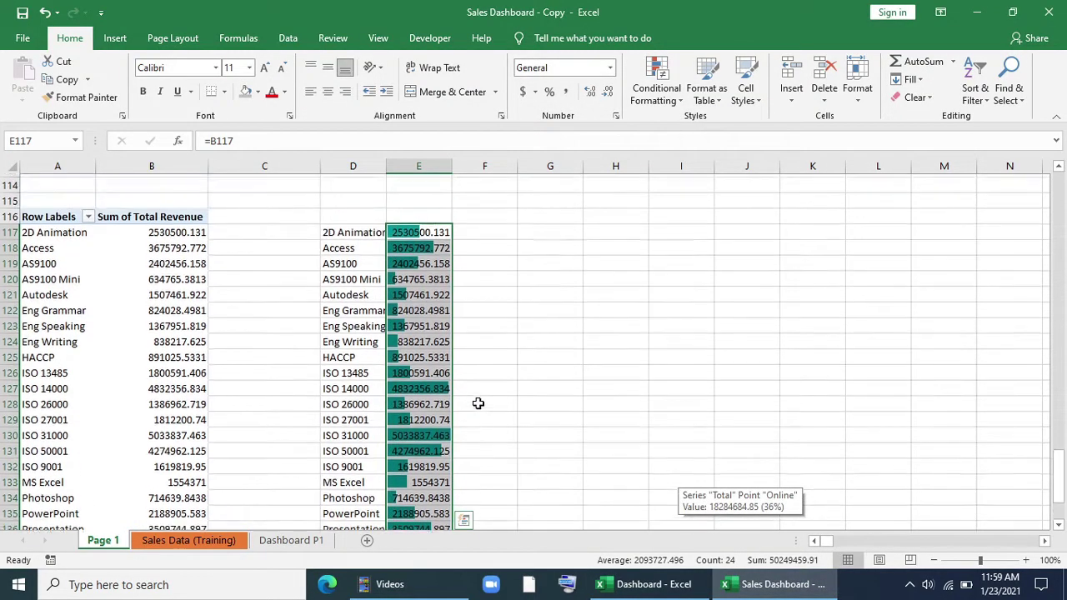
drag(453, 164, 467, 164)
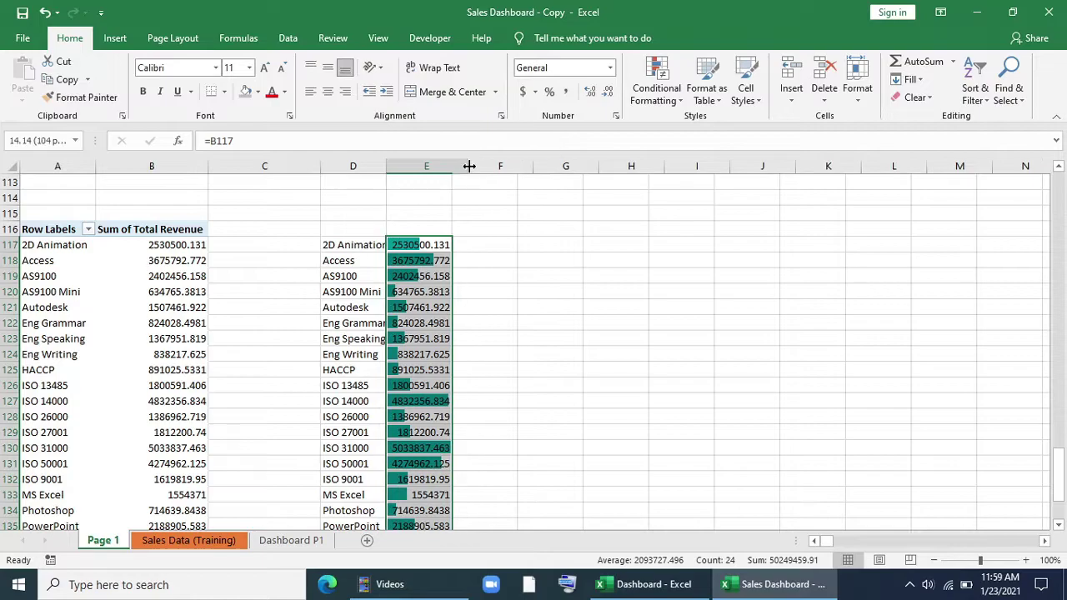
- Apply the custom number format 0,,, to the linked revenue values in E117:E140
right_click(454, 246)
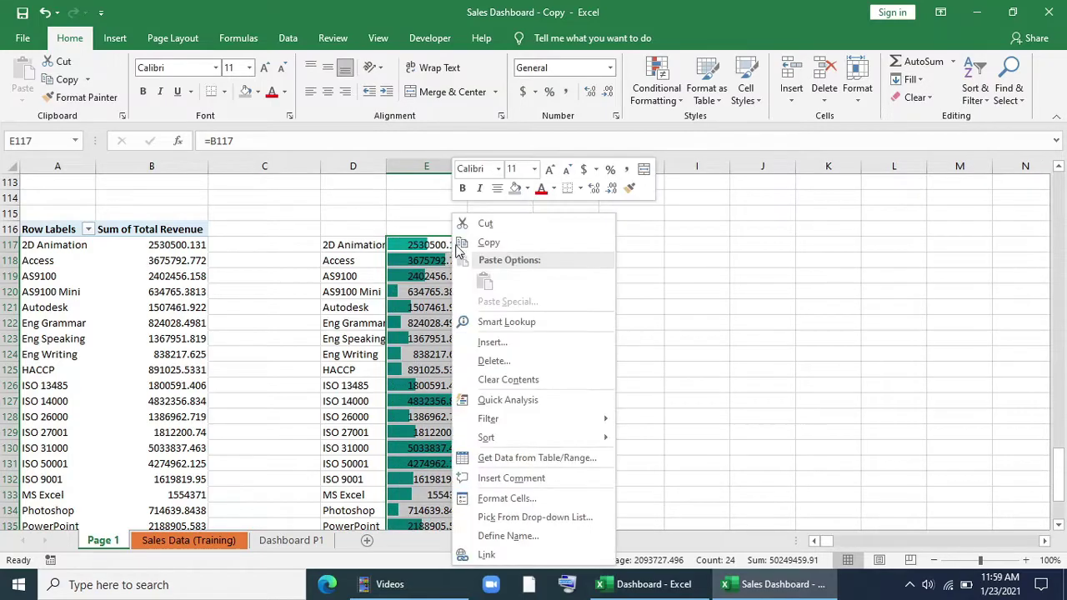
click(498, 500)
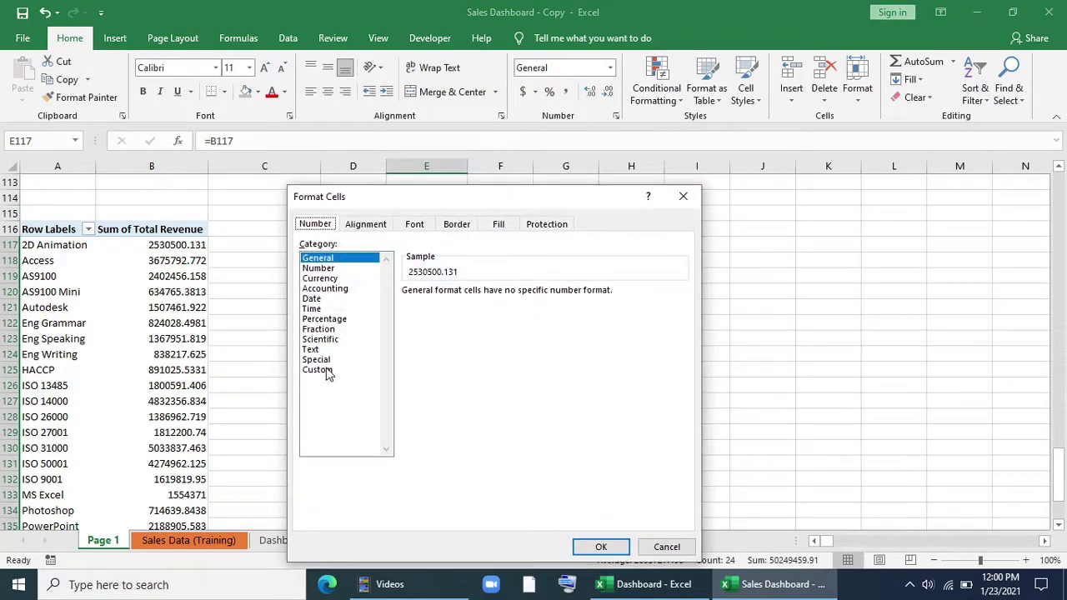
click(321, 370)
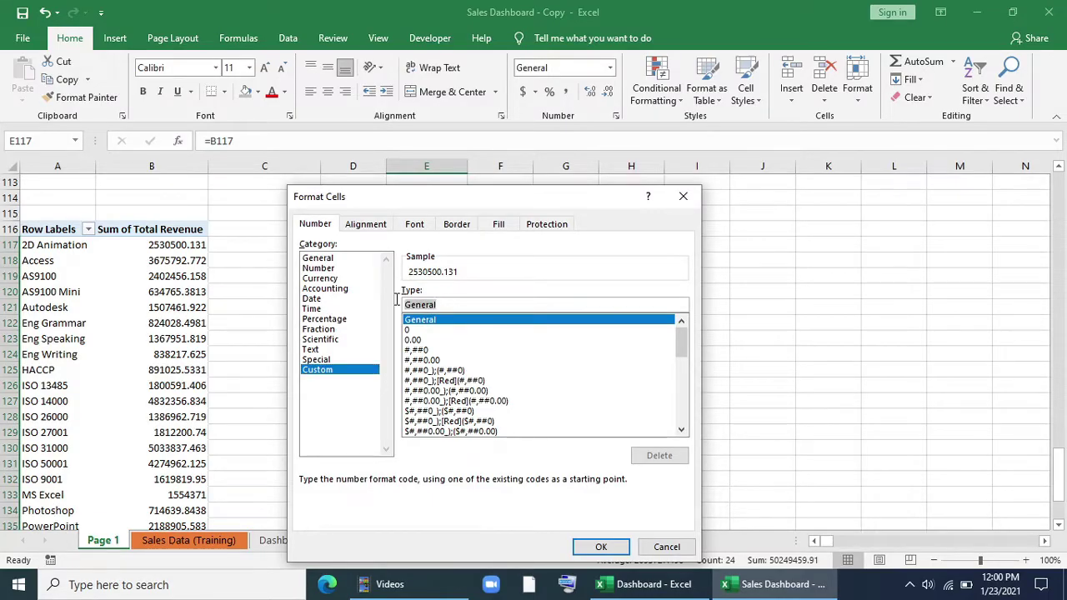
text(0,,)
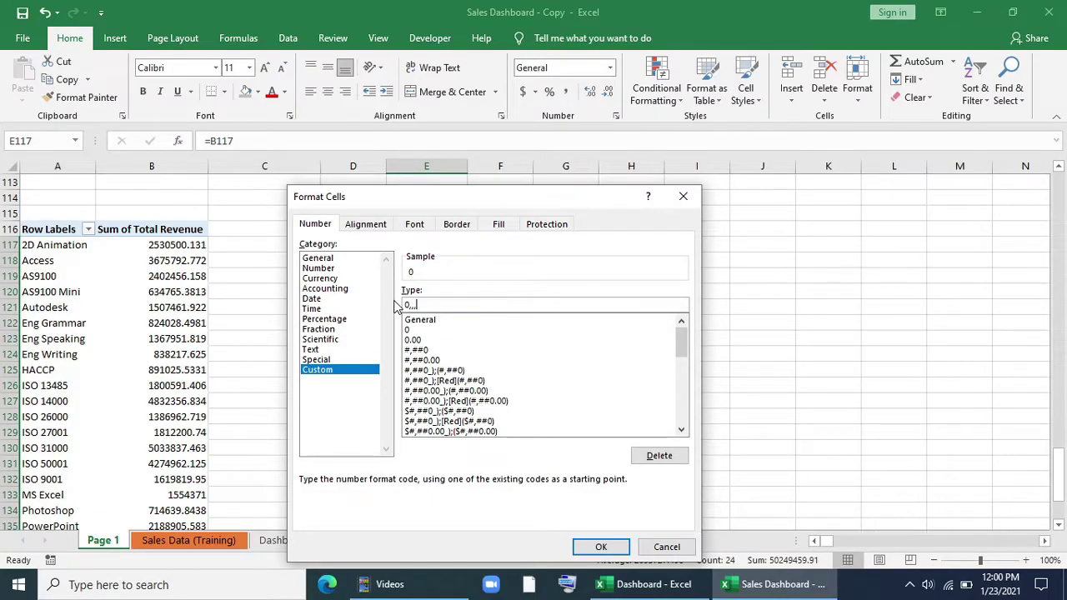
click(602, 548)
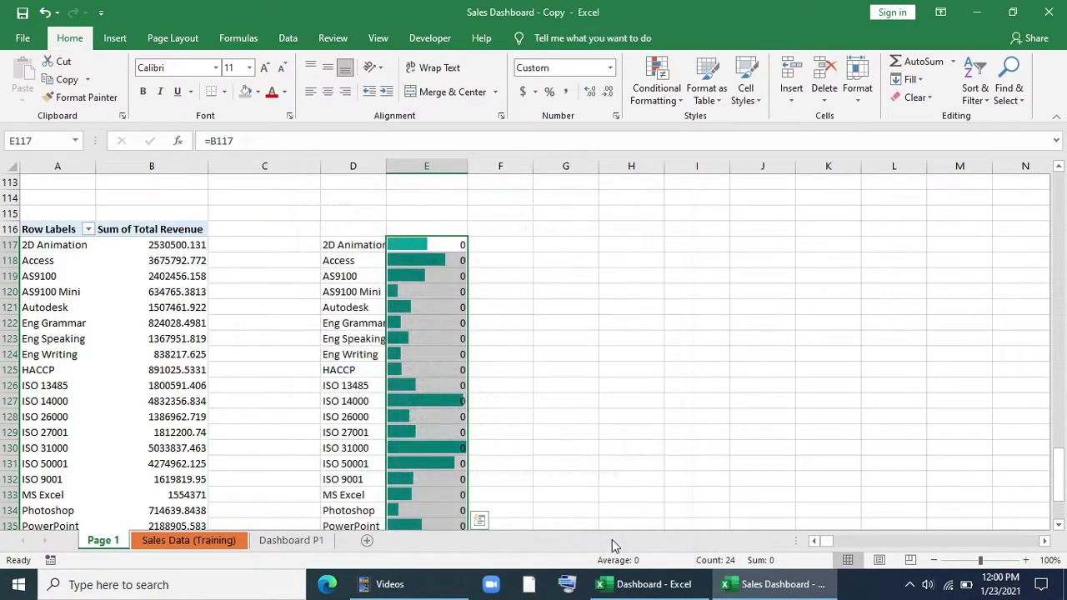
- Left-align the revenue values, colour their text teal to match the data bars, and widen columns D and E
click(310, 92)
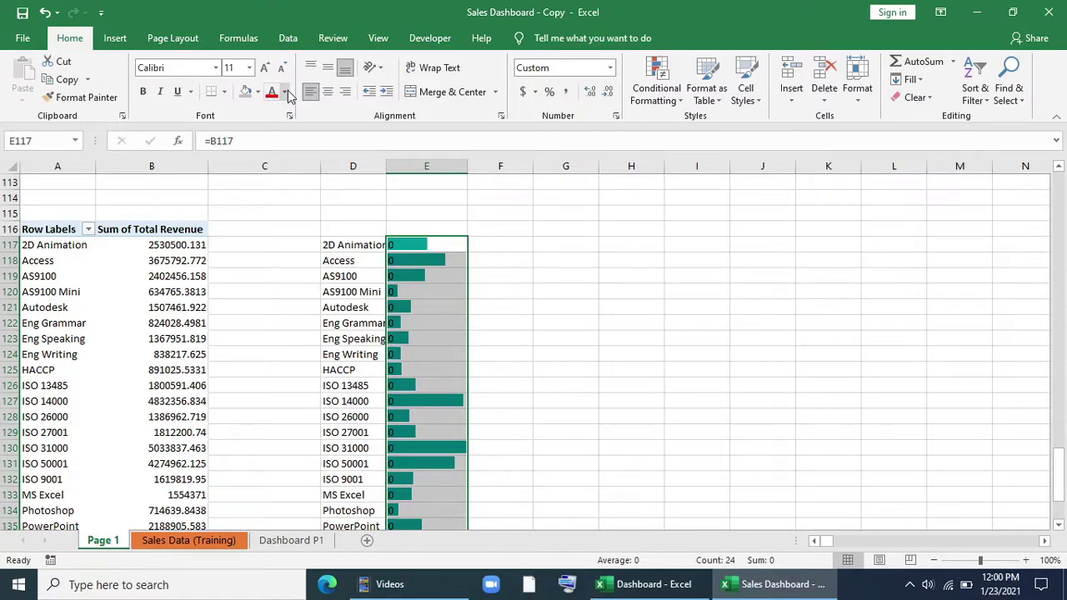
click(285, 92)
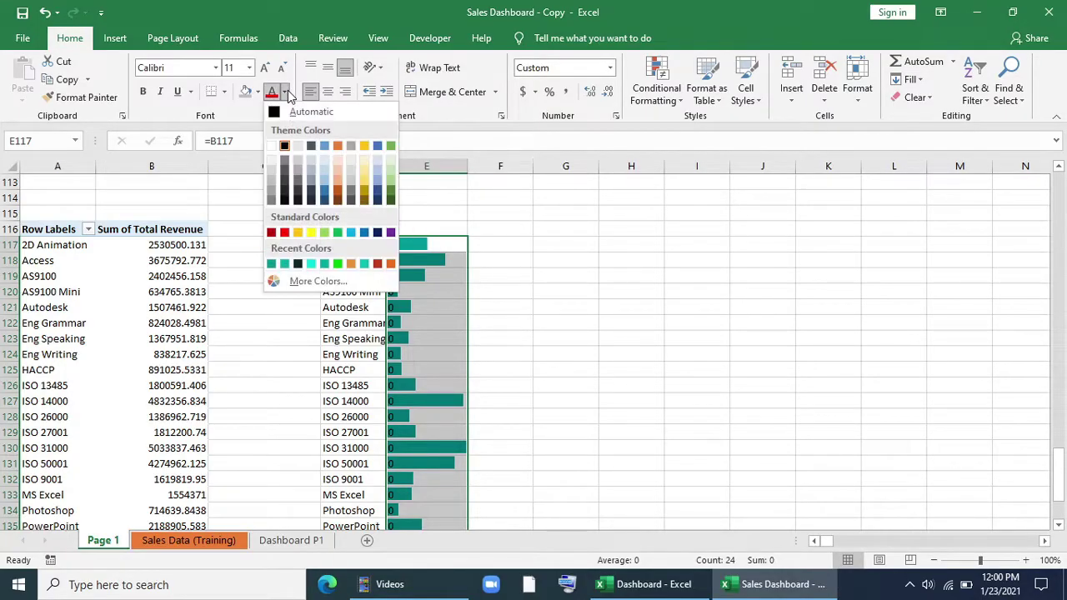
click(271, 263)
click(582, 370)
drag(386, 166, 402, 165)
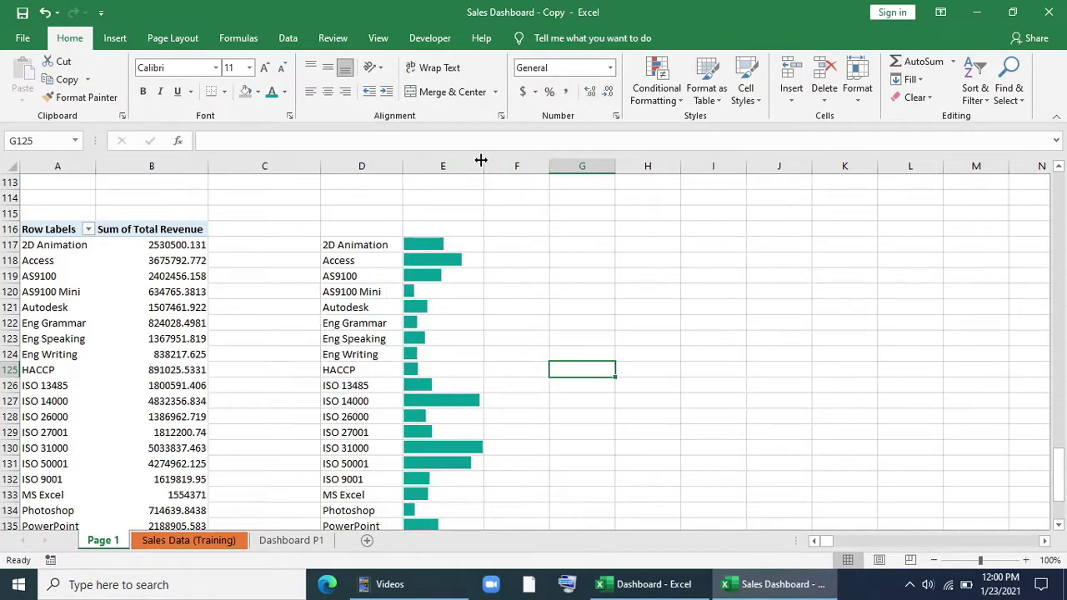
drag(481, 160, 519, 163)
- Enter the headings Training in D116 and Revenue in E116 above the linked list
scroll(348, 261, up, 1)
click(348, 261)
text(Training)
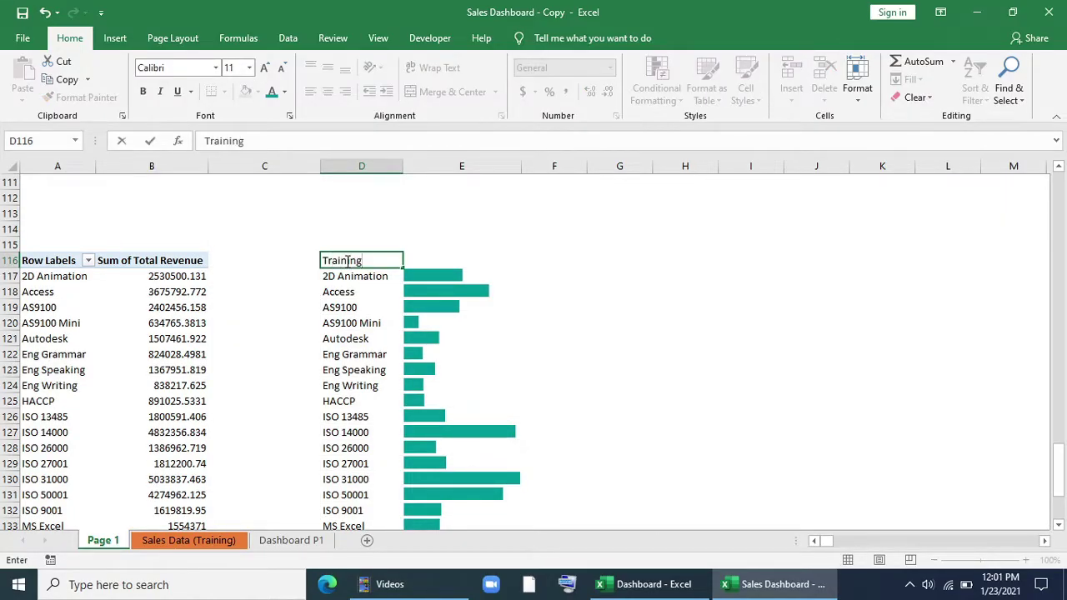
key(Tab)
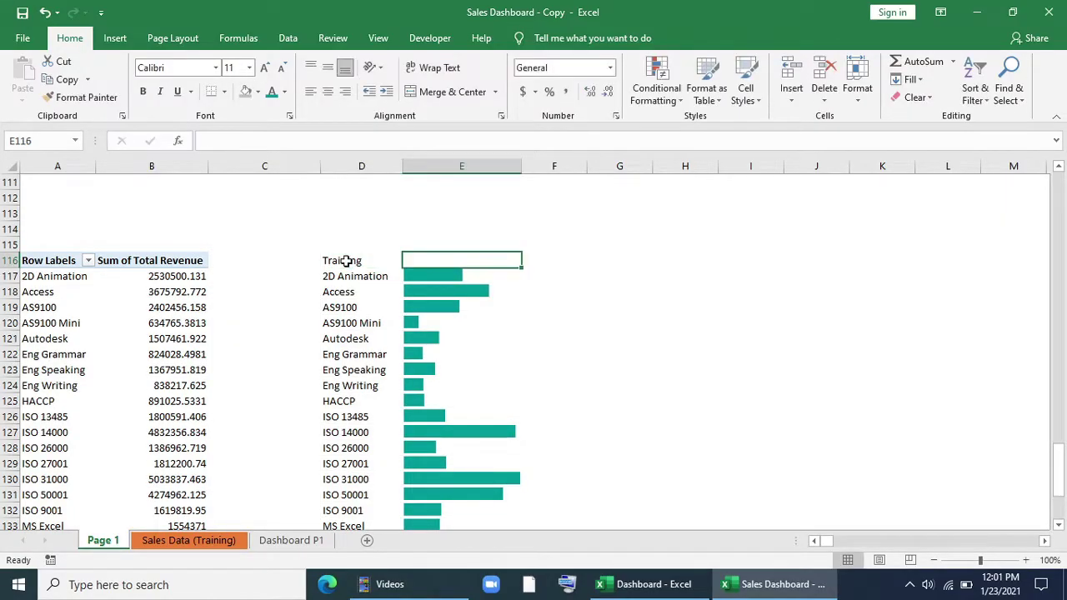
text(Rev)
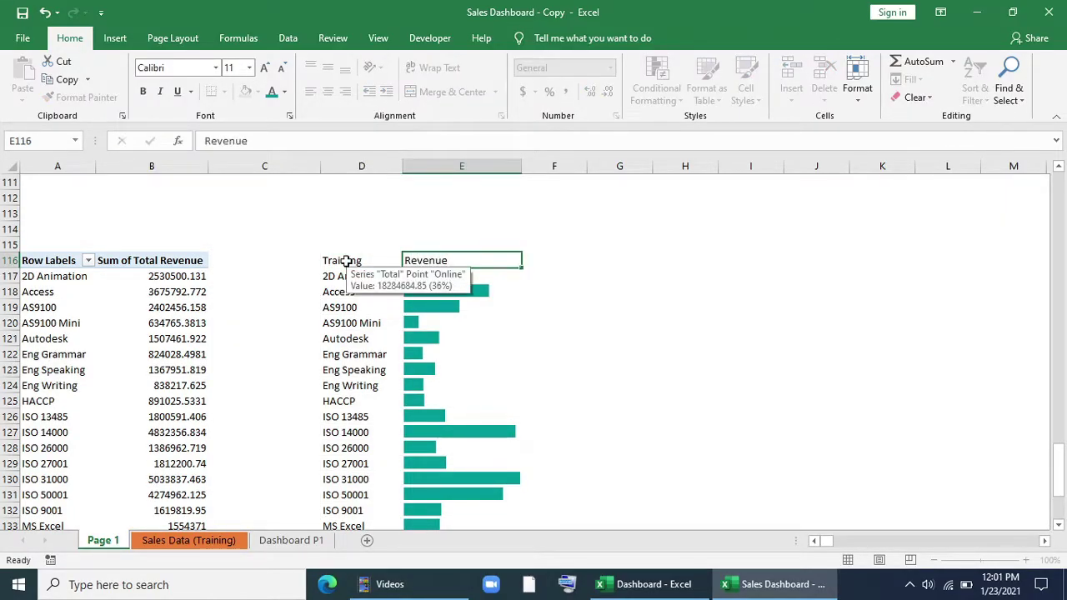
text(enue)
key(Return)
- Copy an orange title shape from Dashboard P1 into Page 1 as two shapes labelled Training and Revenue
click(291, 540)
click(389, 298)
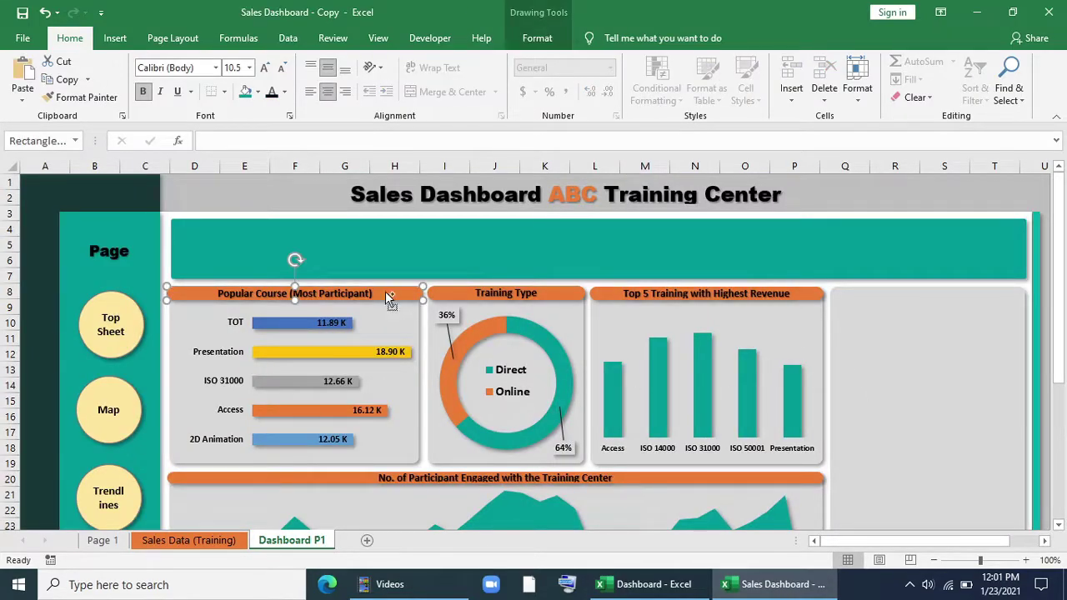
key(ctrl+Page_Up)
key(ctrl+Page_Up)
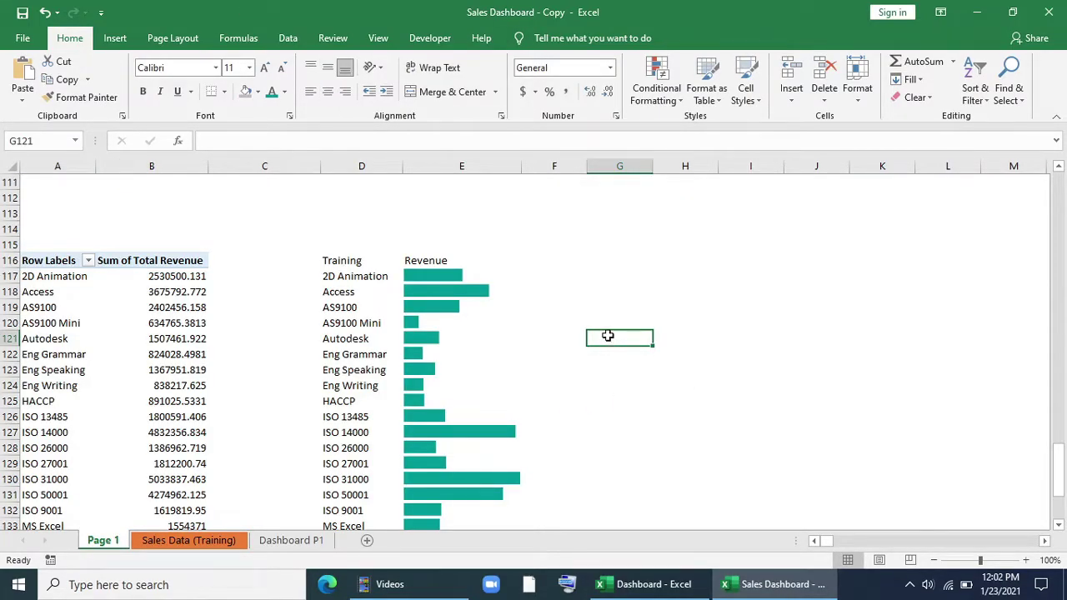
key(ctrl+v)
drag(614, 330, 761, 275)
key(BackSpace)
text(Training)
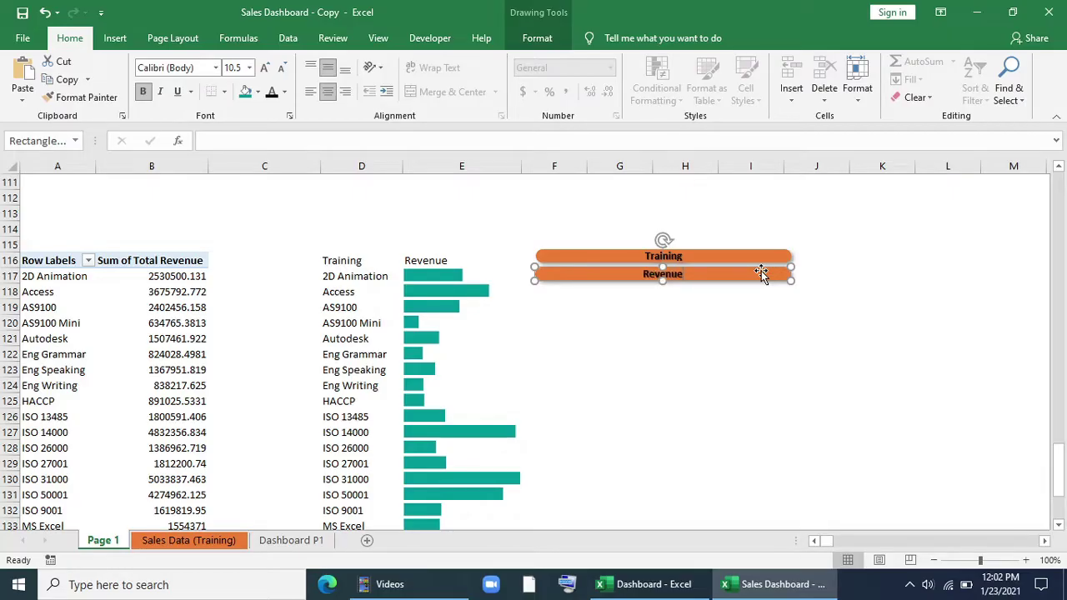
- Narrow the Training and Revenue shapes together to about a third of their width
click(719, 334)
click(731, 255)
shift+click(779, 276)
drag(788, 278, 621, 284)
click(620, 305)
- Clear the heading text in D116:E116 and fit the Training and Revenue shapes over those cells
drag(344, 260, 442, 261)
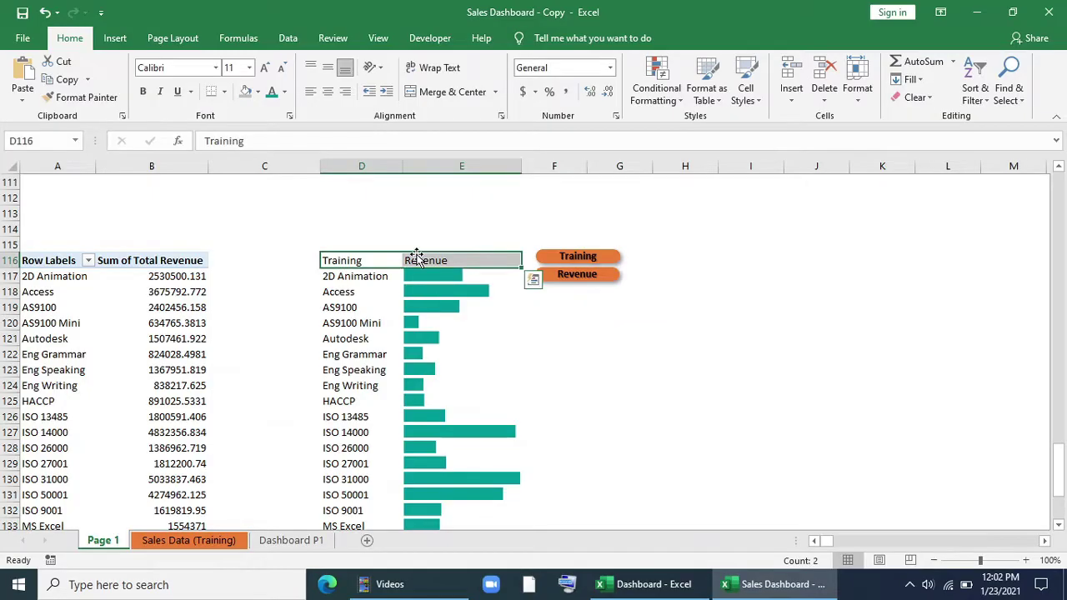
key(Delete)
click(555, 338)
mouse_move(532, 251)
mouse_down()
mouse_move(330, 254)
mouse_move(377, 265)
mouse_up()
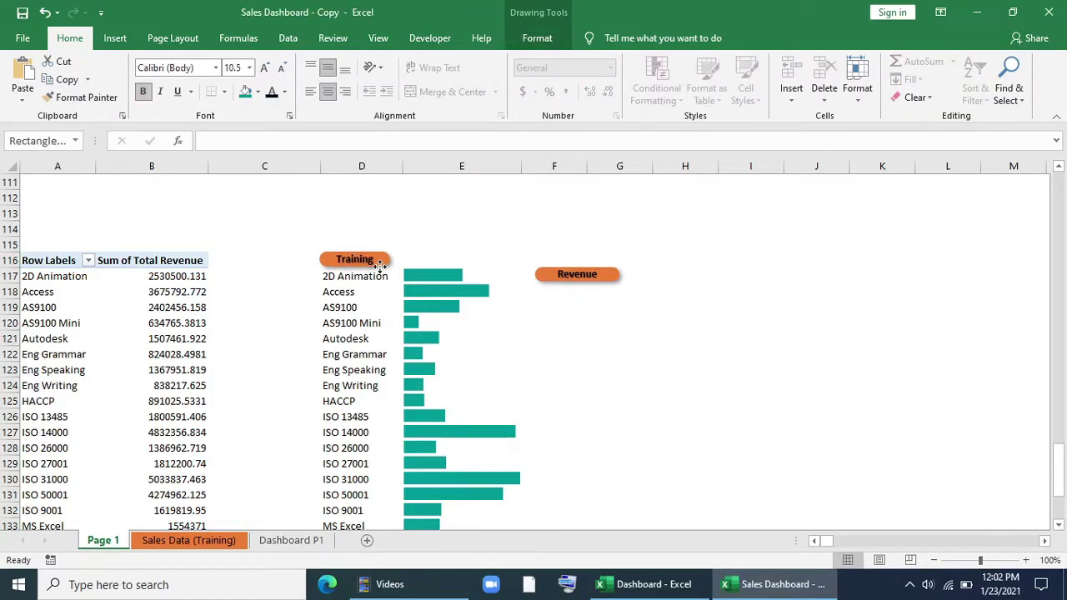
drag(548, 278, 416, 261)
drag(488, 258, 517, 268)
click(554, 328)
- Copy the list D116:E140 with its headings and paste it as a linked picture at N34 on Dashboard P1
scroll(553, 362, down, 4)
drag(483, 445, 358, 198)
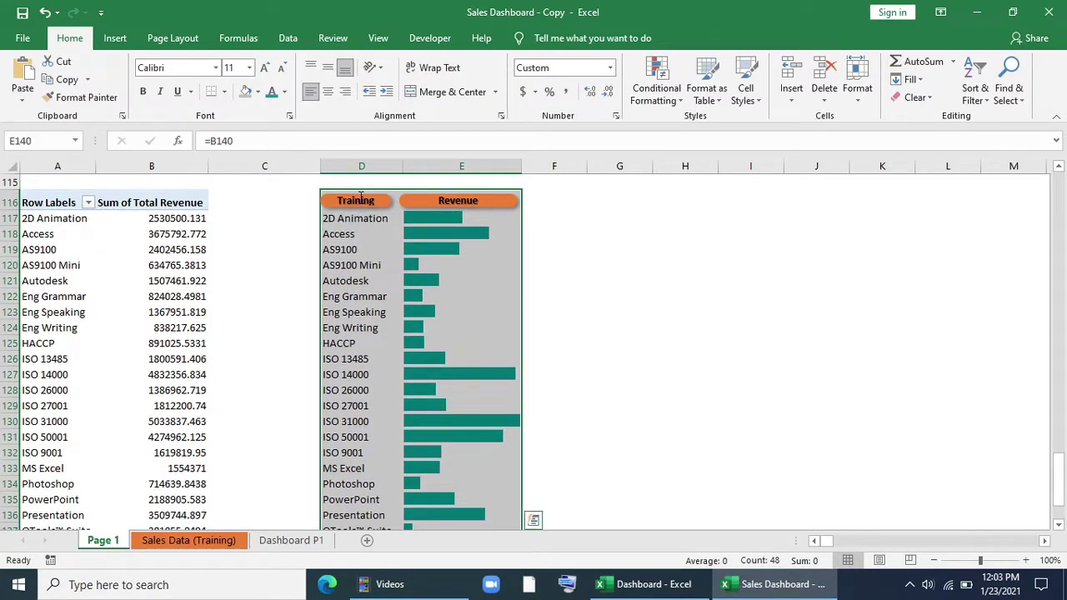
key(ctrl+c)
click(381, 205)
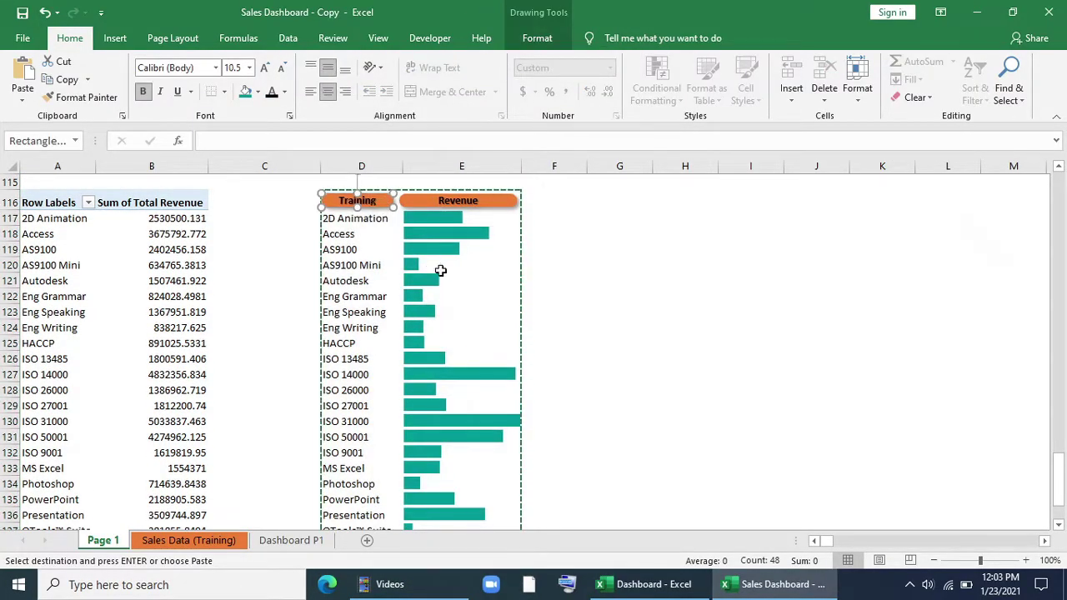
click(313, 540)
scroll(659, 467, down, 7)
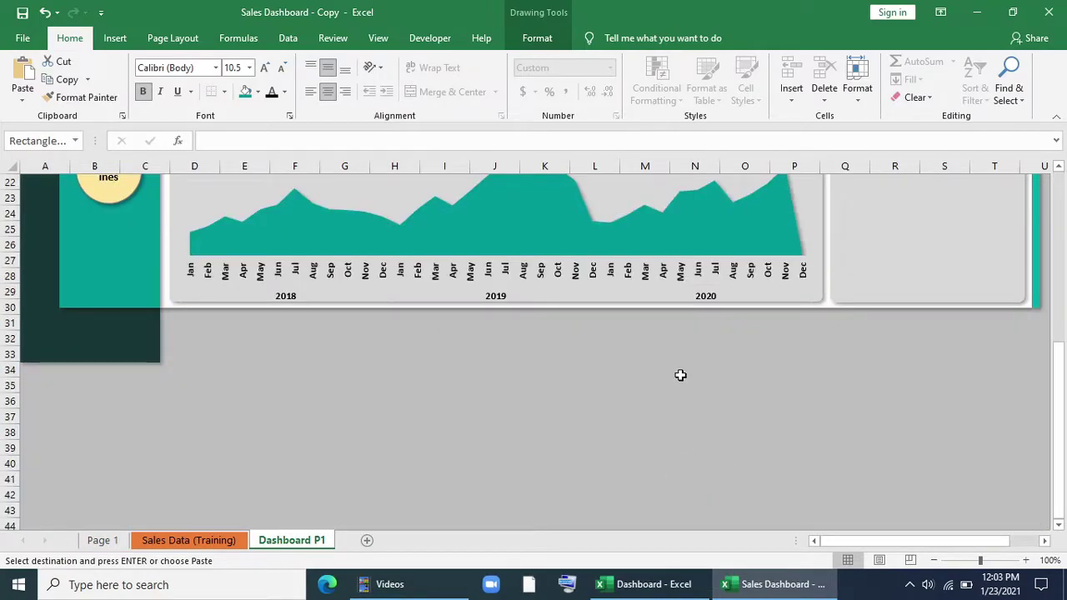
right_click(680, 374)
mouse_move(836, 113)
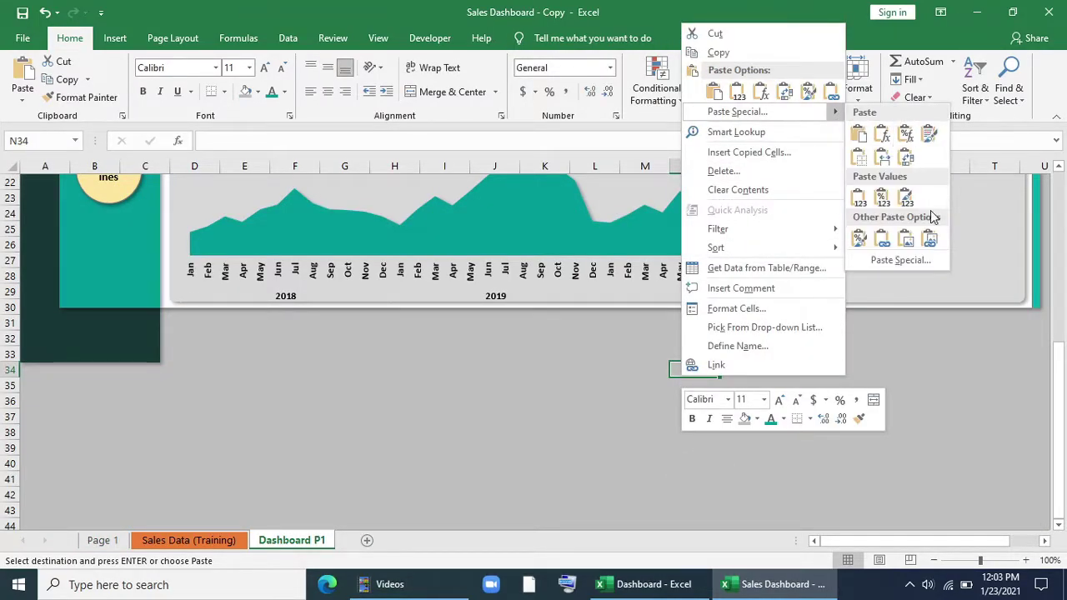
click(930, 239)
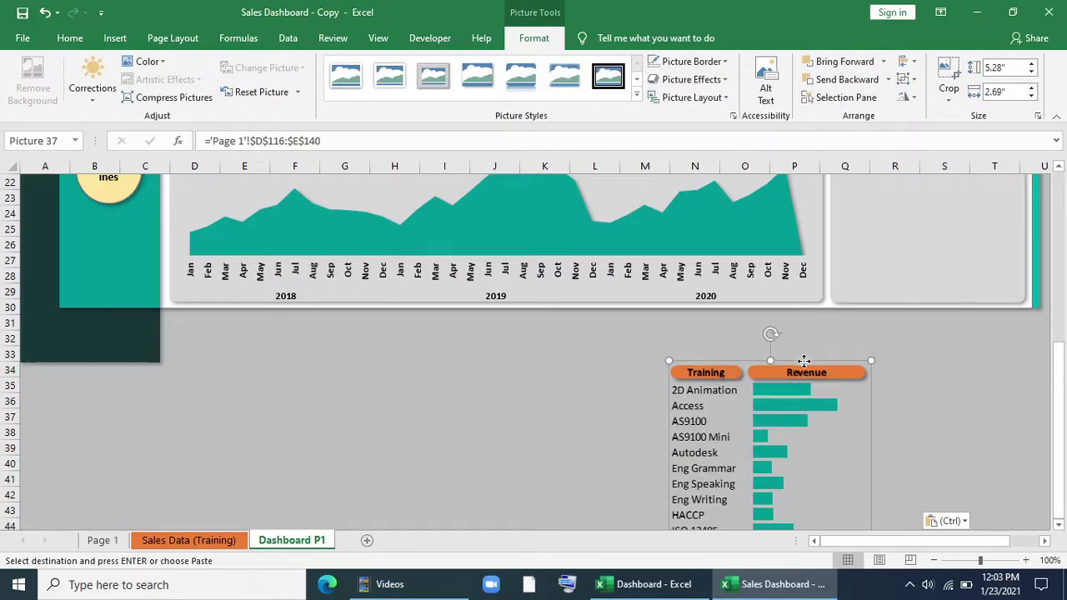
- Move the linked revenue picture onto the empty panel beside the charts and shorten it to about 4.53" high
drag(805, 361, 907, 239)
scroll(902, 317, down, 5)
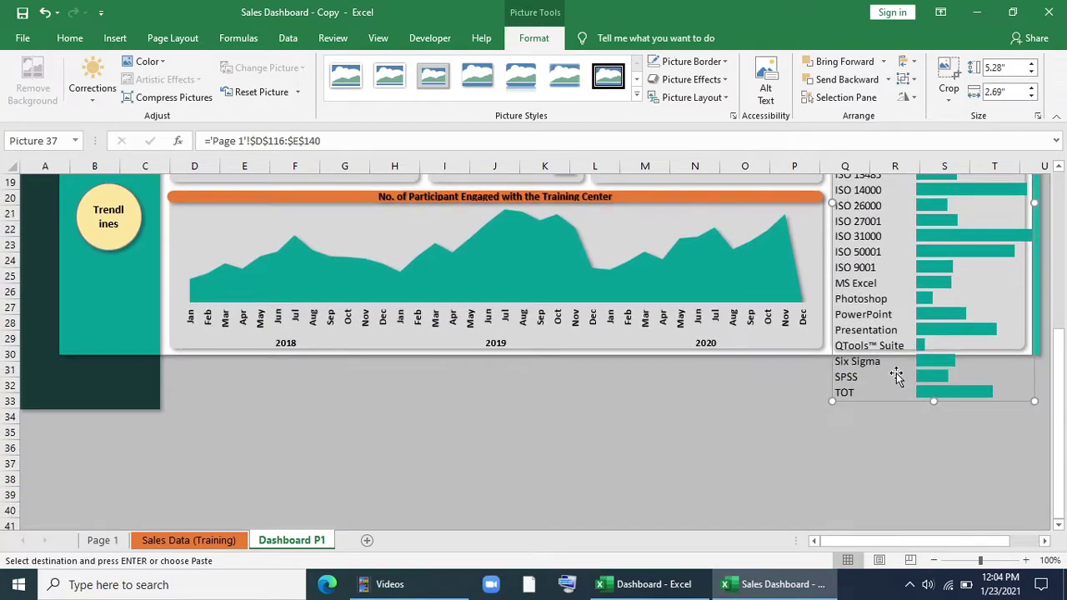
drag(935, 403, 934, 345)
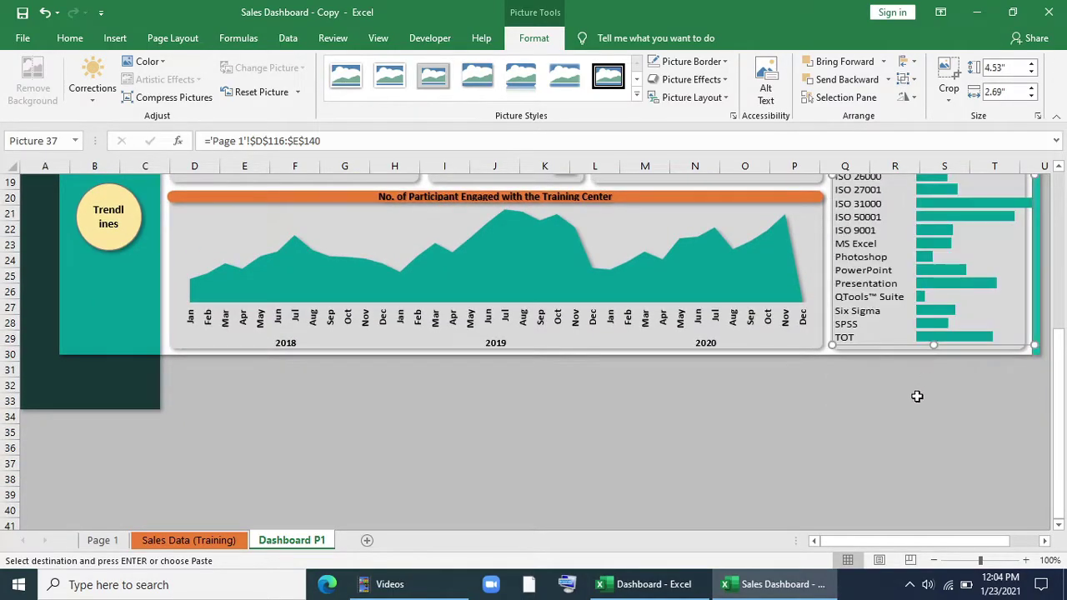
click(887, 339)
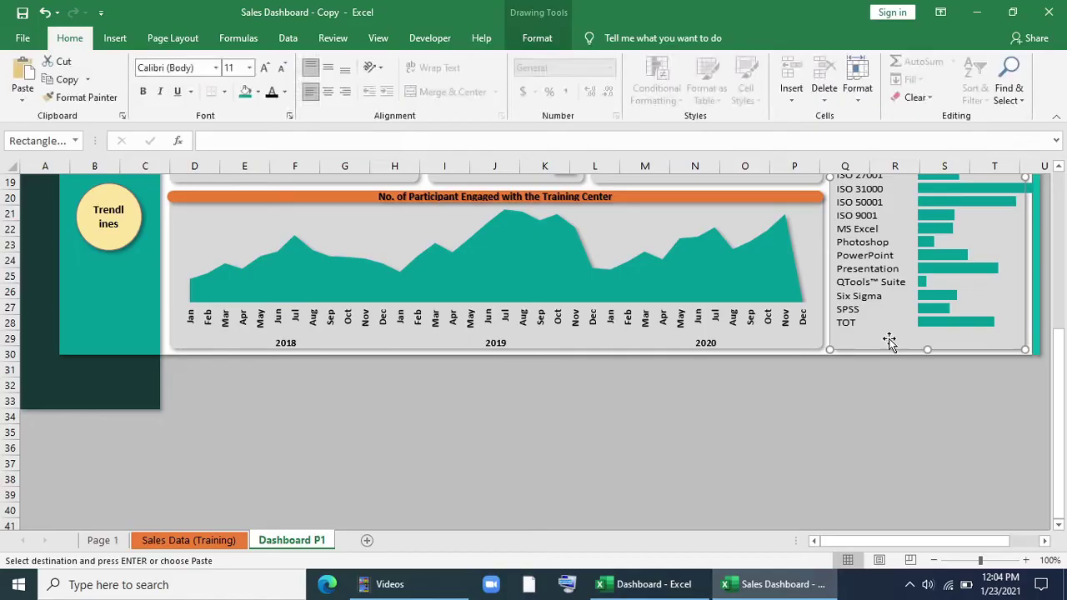
key(Escape)
scroll(859, 457, up, 2)
scroll(859, 457, up, 4)
click(882, 342)
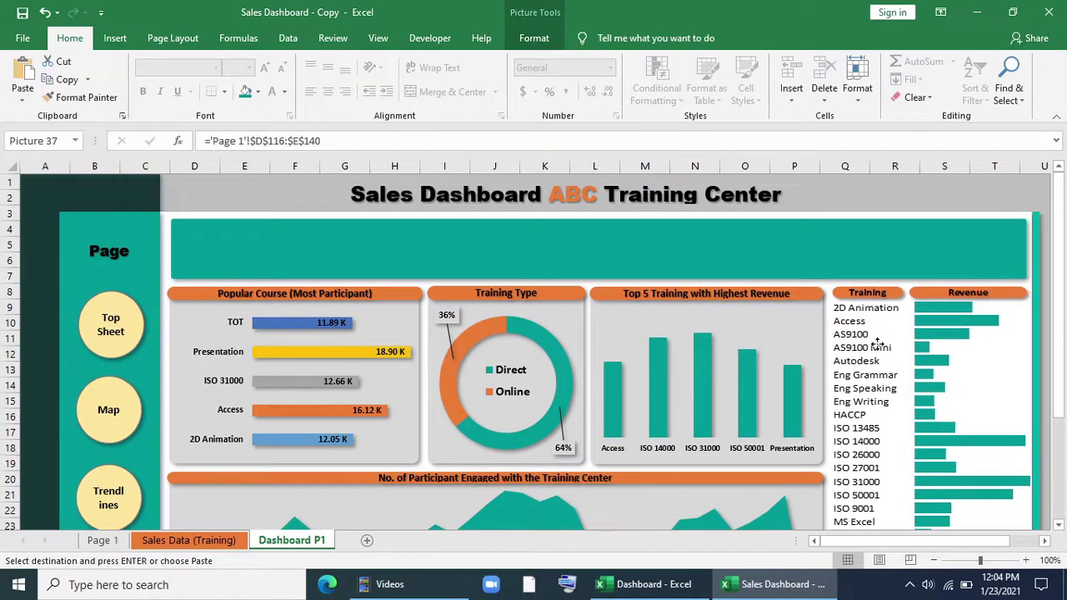
- Insert Training Location and Years slicers for the revenue pivot table on Page 1 and place them side by side
click(102, 540)
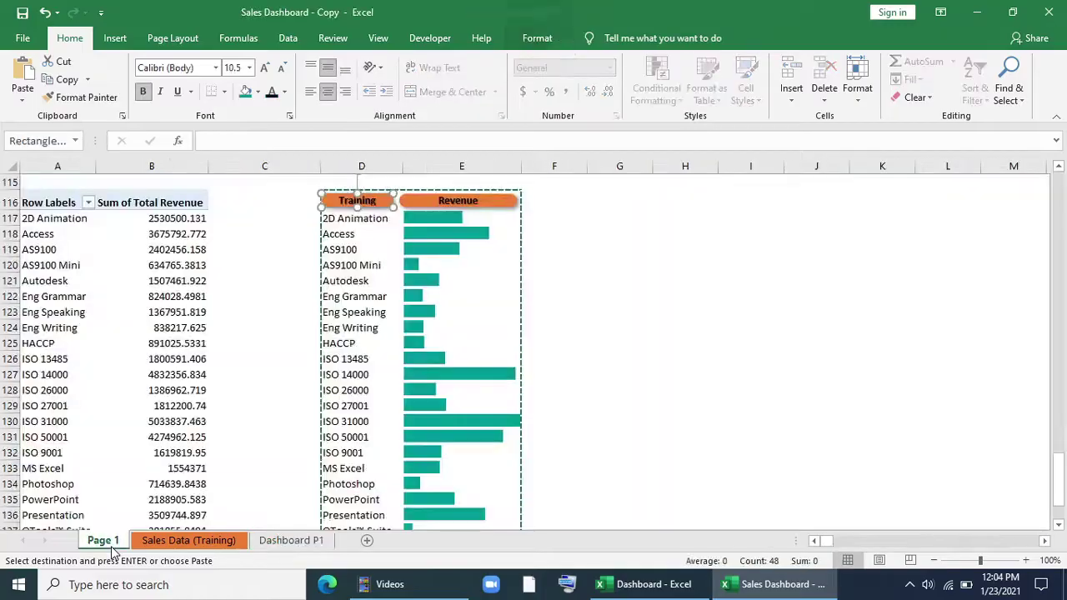
click(622, 363)
click(159, 249)
click(123, 38)
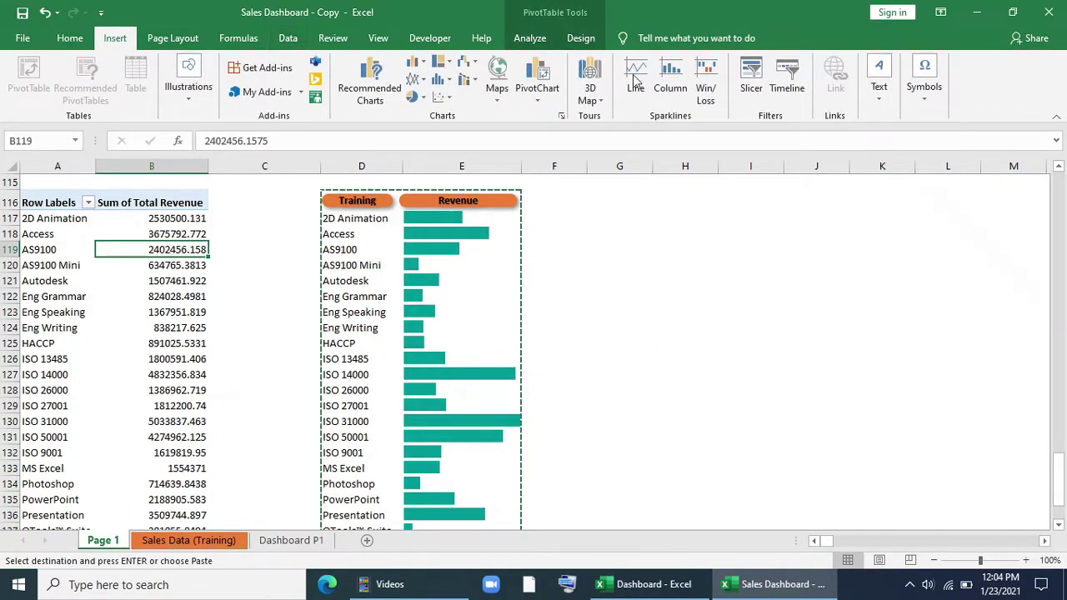
click(749, 87)
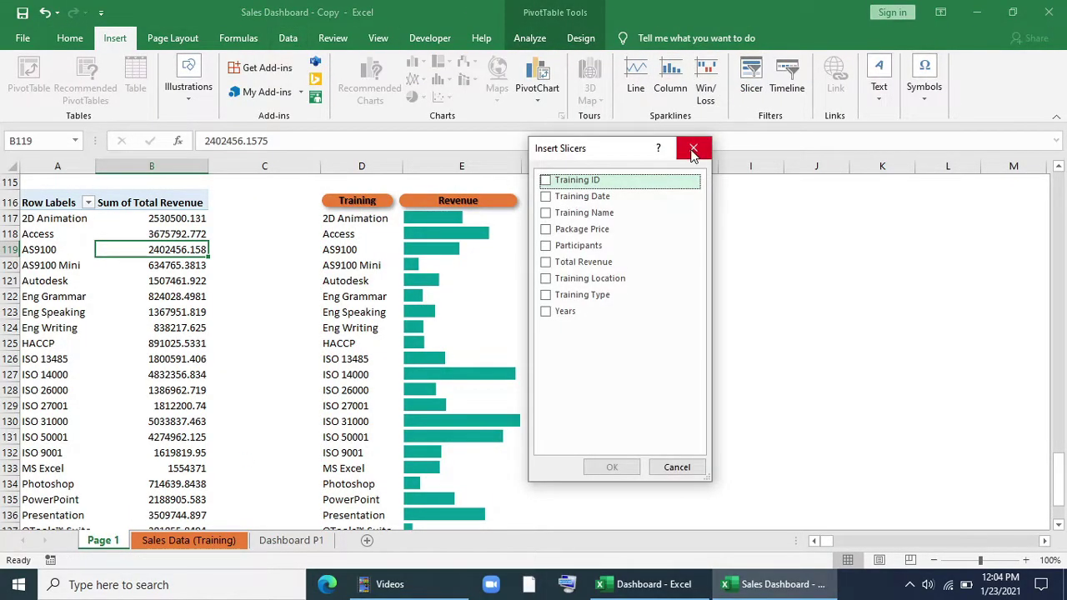
click(546, 314)
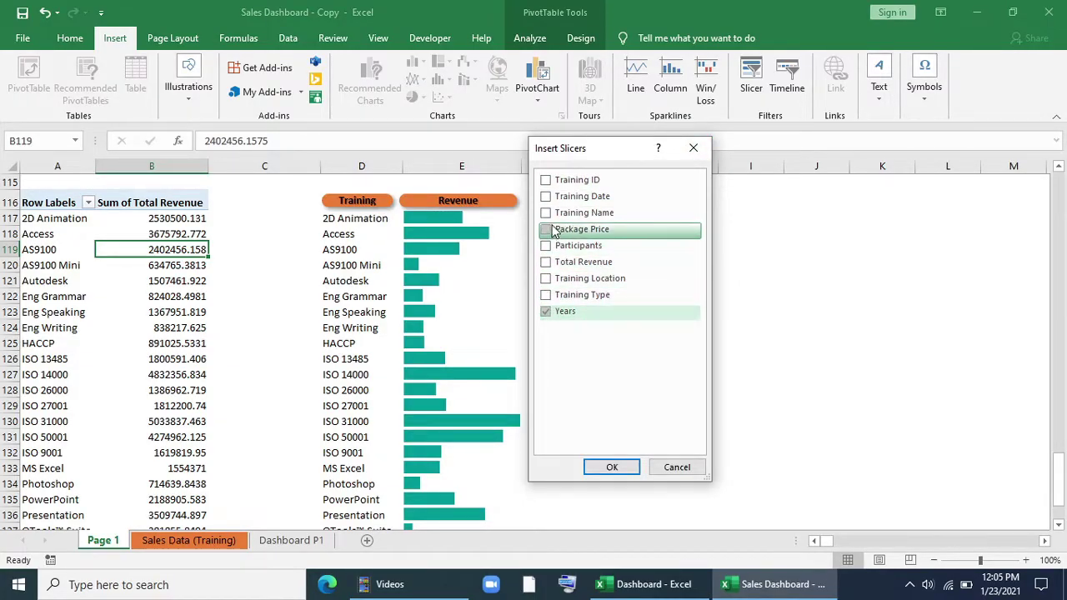
click(546, 278)
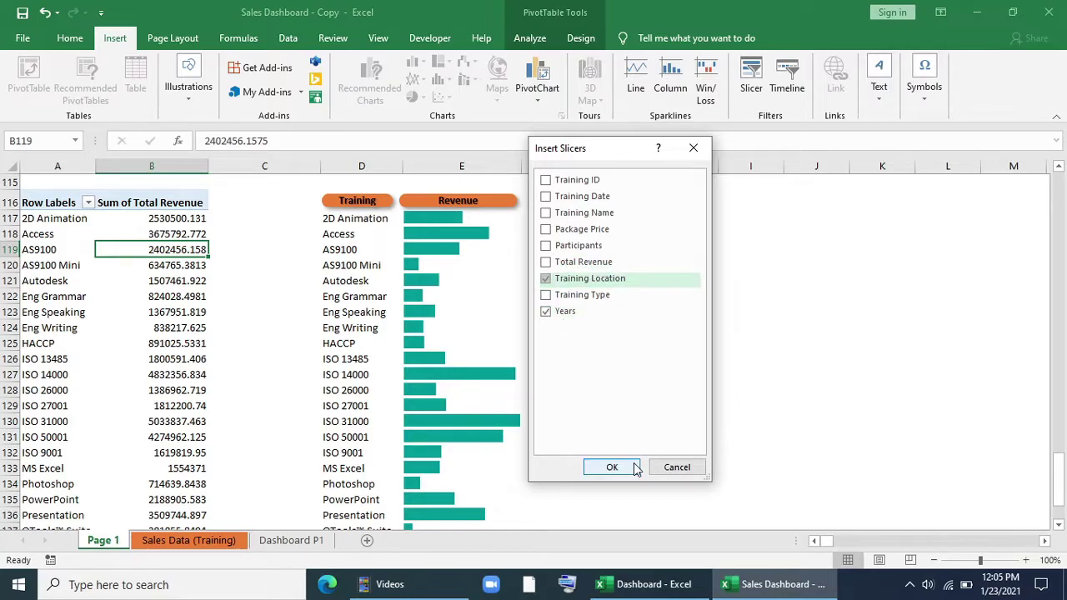
click(612, 467)
click(536, 281)
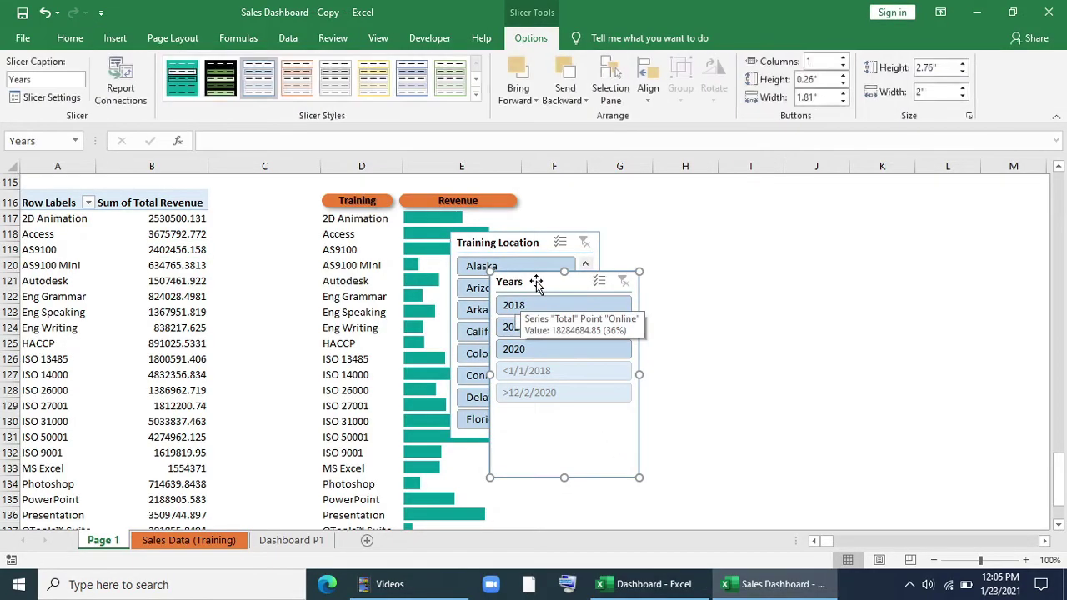
drag(536, 281, 660, 238)
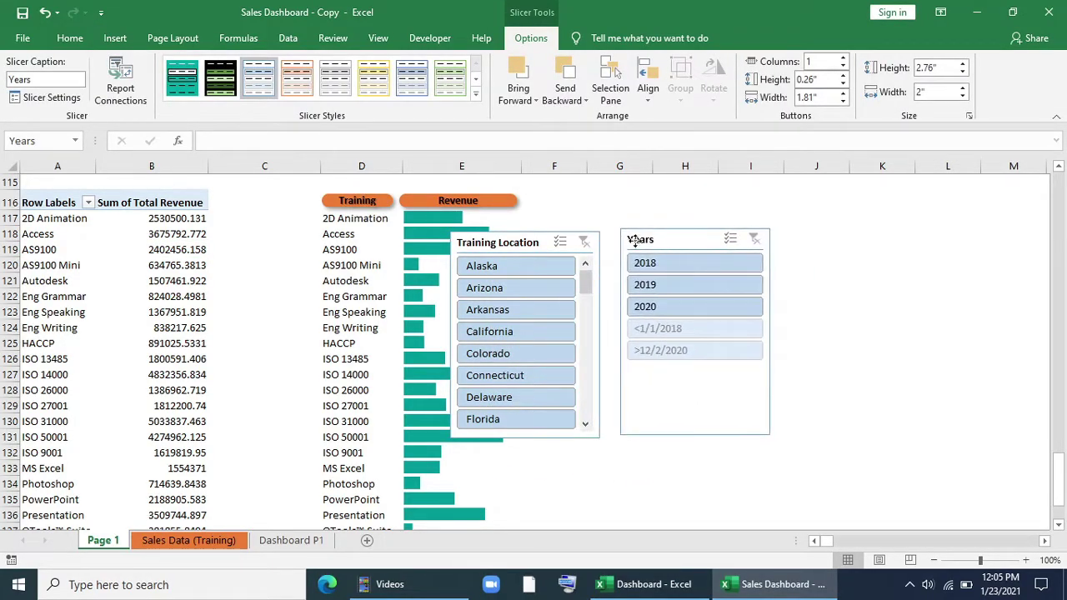
- Cut both slicers from Page 1 and paste them over the teal banner on Dashboard P1
shift+click(497, 244)
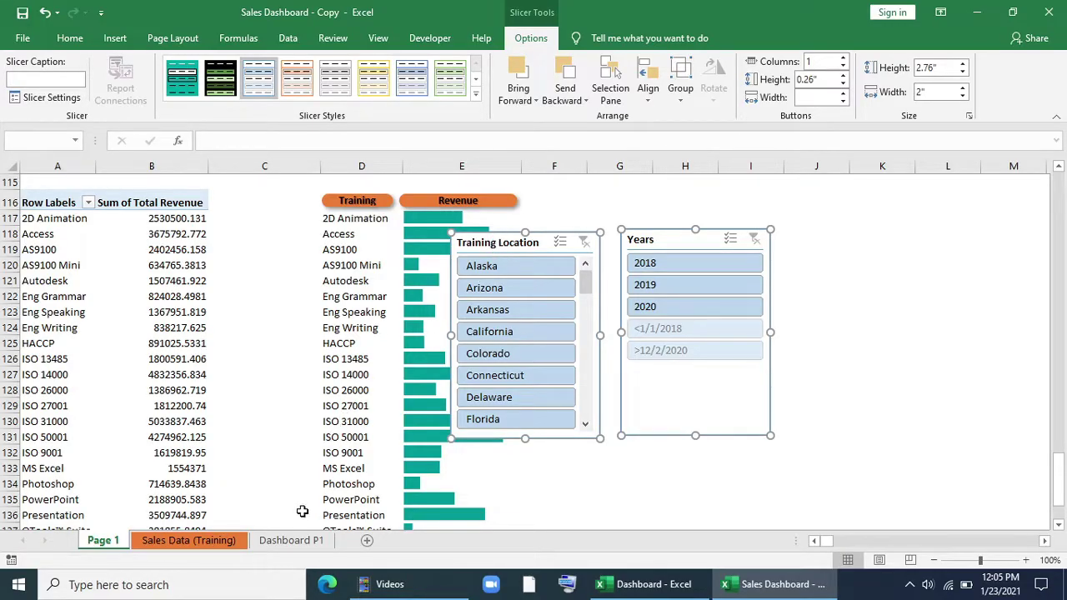
key(ctrl+x)
click(291, 540)
click(286, 265)
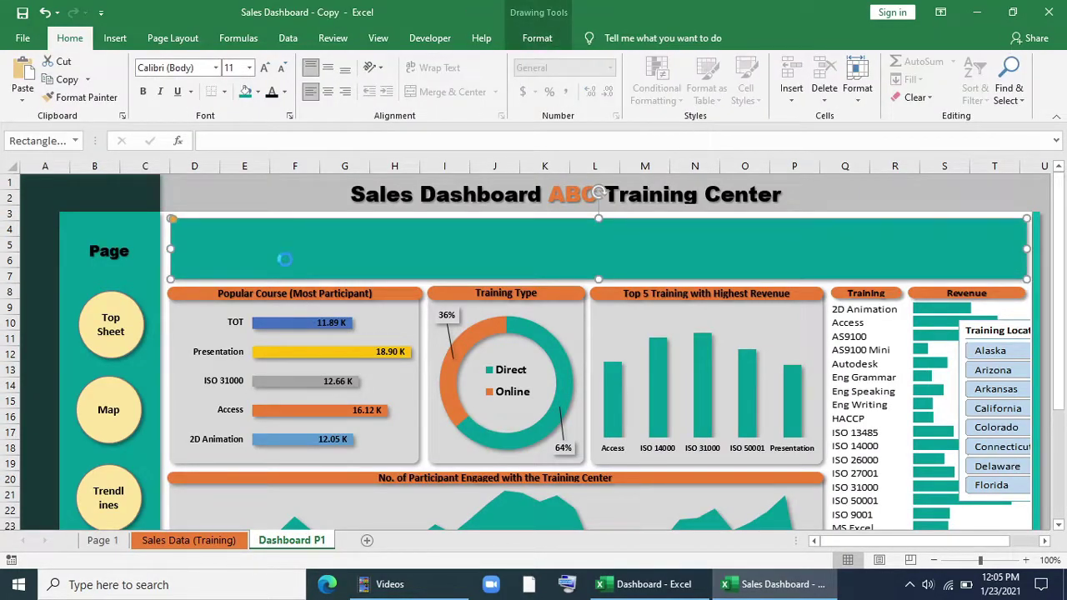
key(ctrl+v)
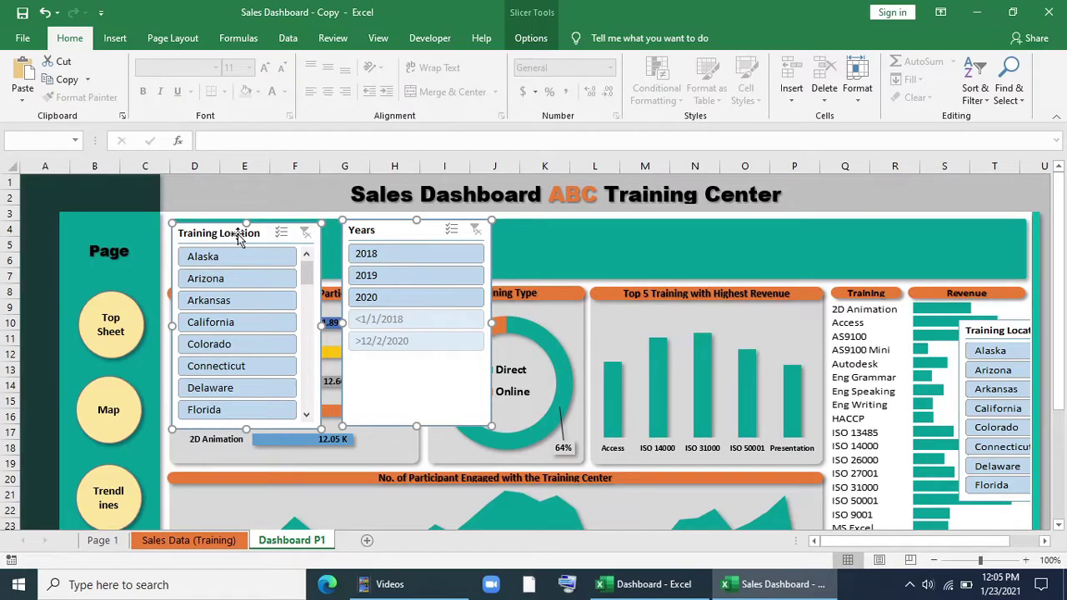
- Apply the custom teal Slicer Style 1 to both slicers and open its definition for a look without changing it
click(528, 37)
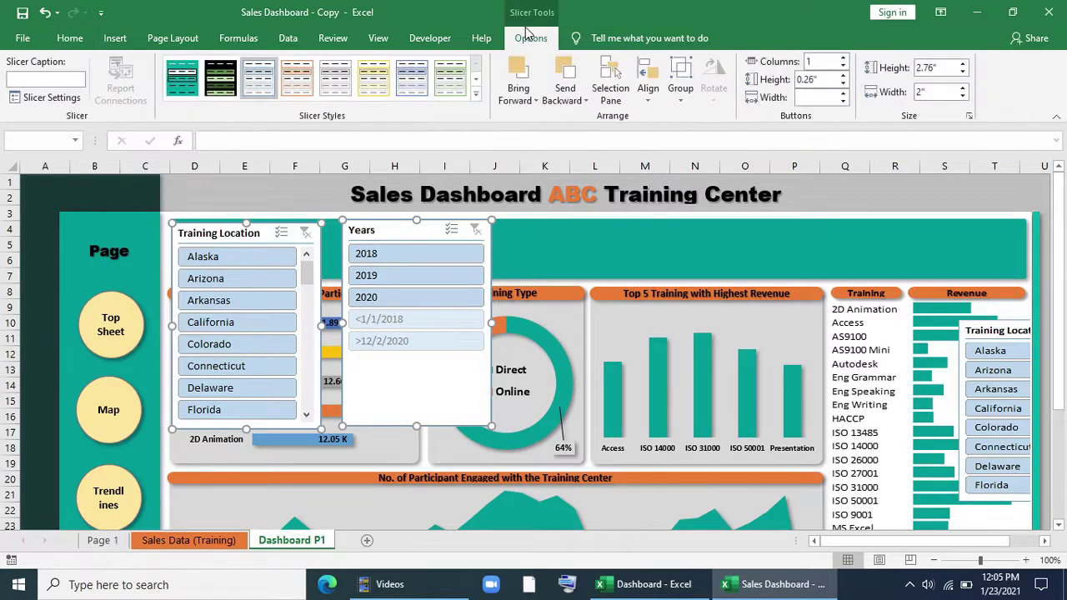
click(190, 83)
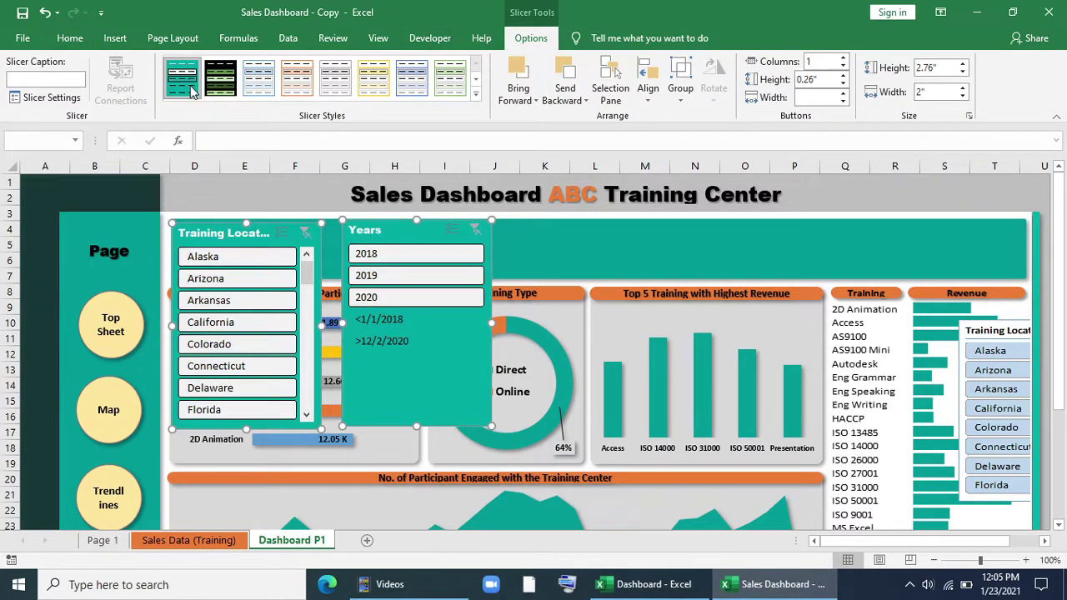
right_click(191, 84)
click(225, 98)
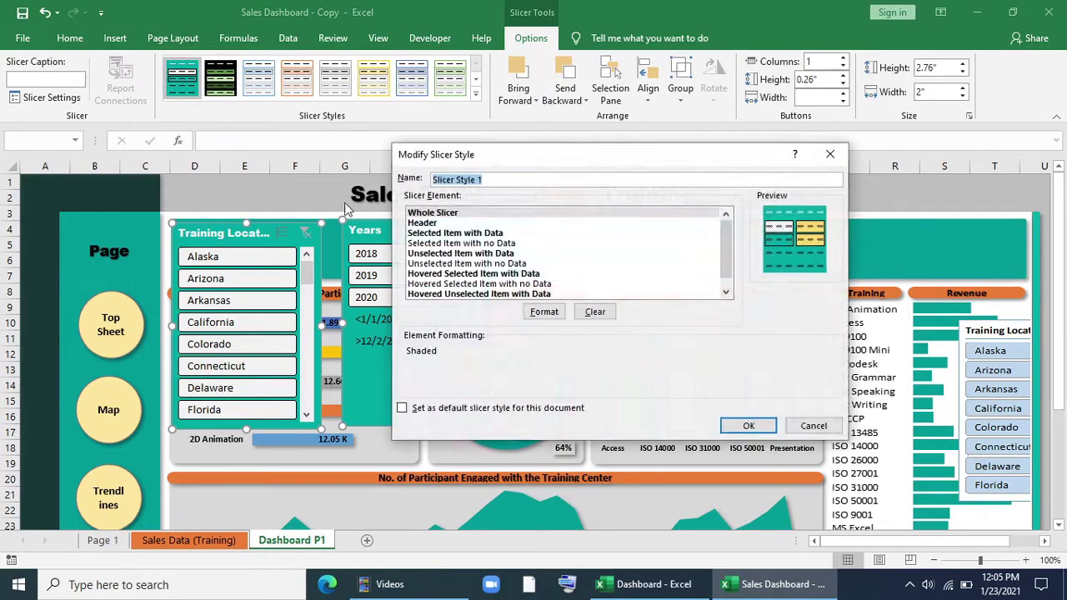
click(842, 160)
- Move the Training Location slicer over the middle of the charts and the Years slicer to the left end of the teal banner
click(417, 239)
drag(403, 222, 396, 310)
drag(234, 233, 567, 233)
drag(374, 323, 211, 236)
- Set the Years slicer to hide items with no data
right_click(244, 375)
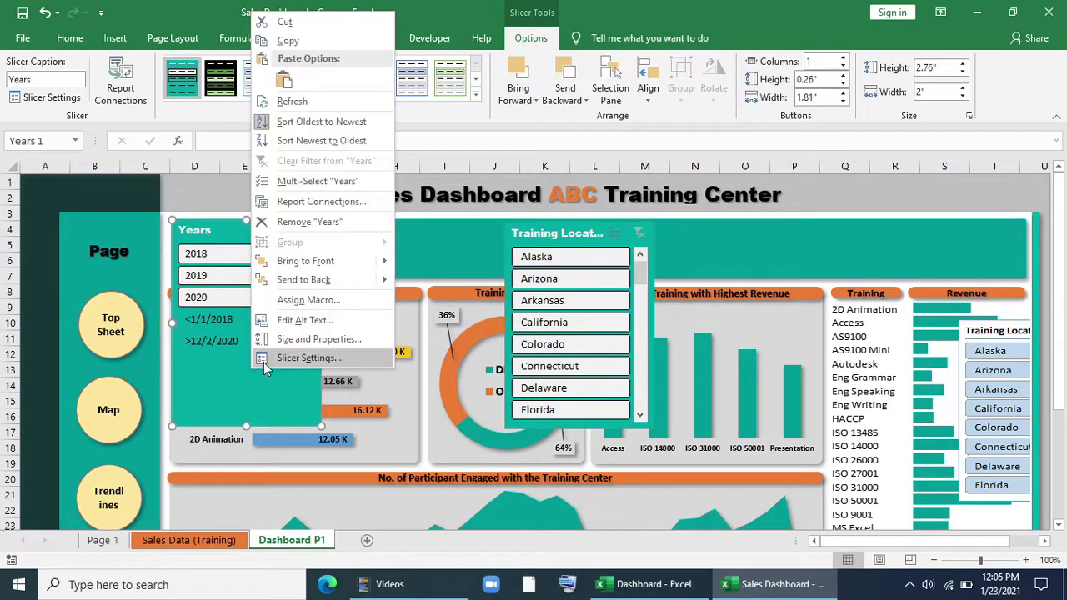
click(263, 358)
click(262, 410)
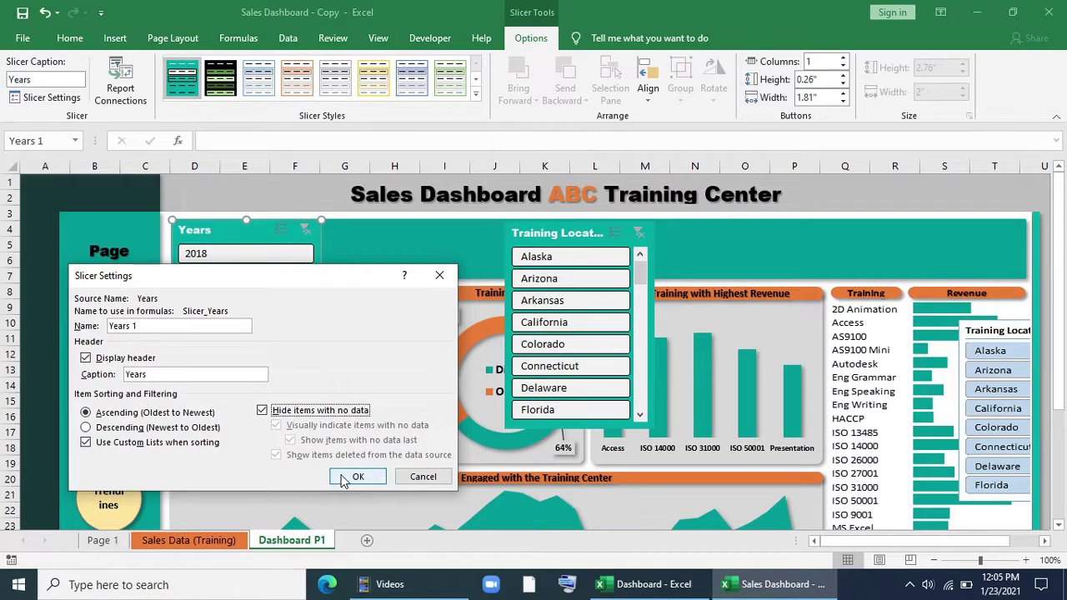
click(350, 478)
- Shorten the Years slicer to about 0.78" high, arrange its buttons in 3 columns and widen it to about 2.48"
click(275, 297)
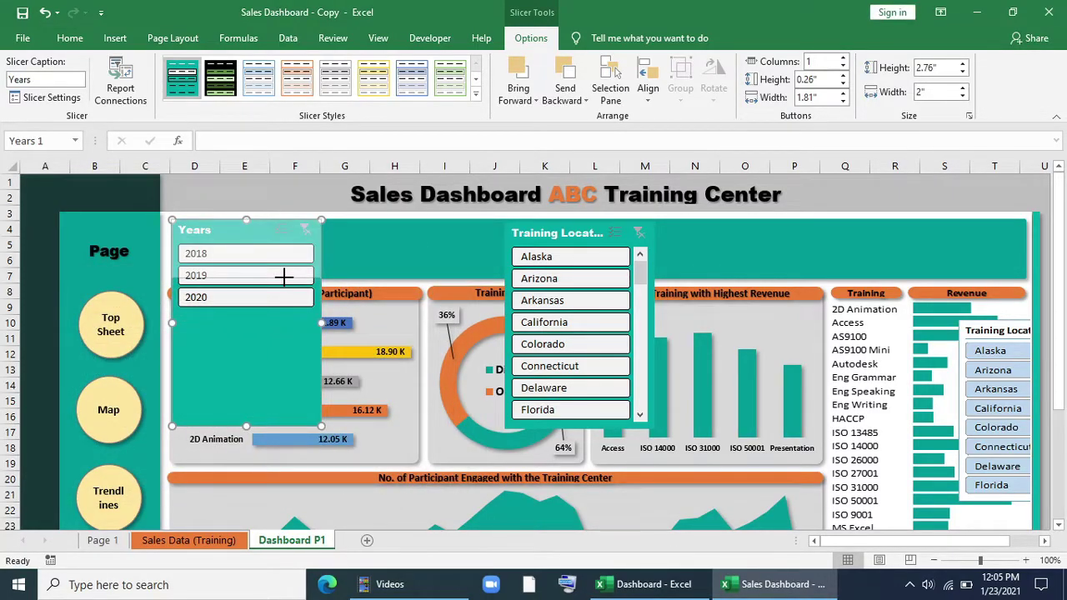
drag(284, 276, 285, 278)
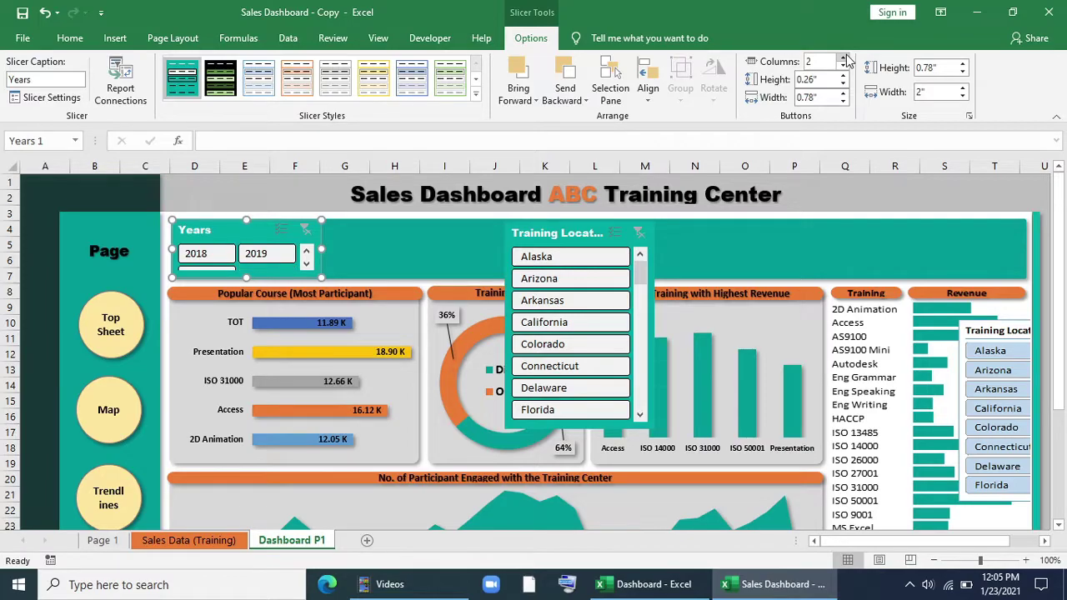
drag(322, 250, 334, 251)
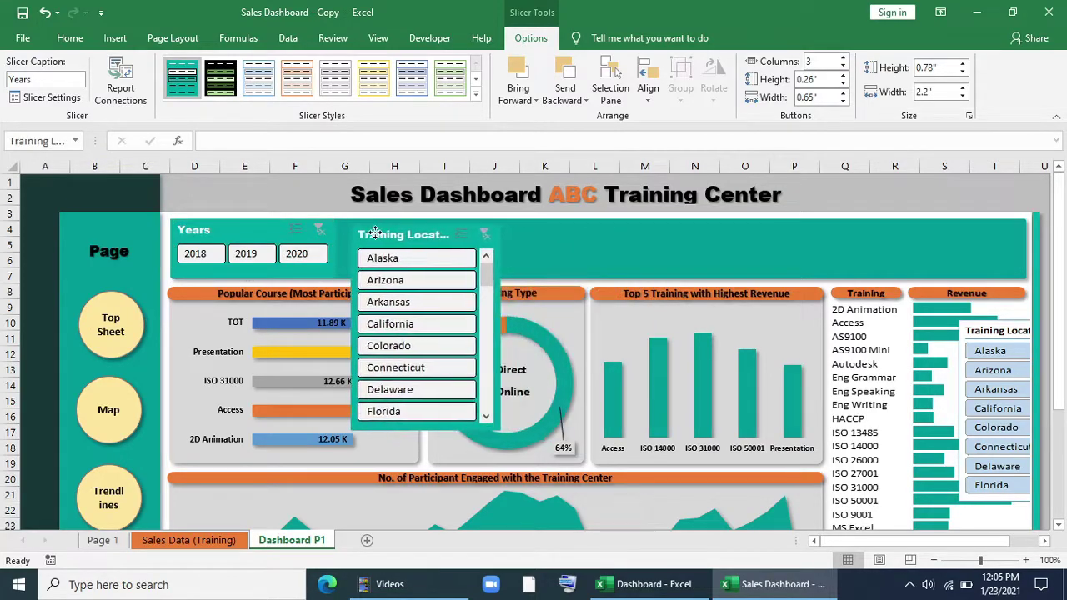
- Move the Training Location slicer beside Years in the banner and resize it to about 0.79" high and 8.78" wide
drag(542, 235, 428, 230)
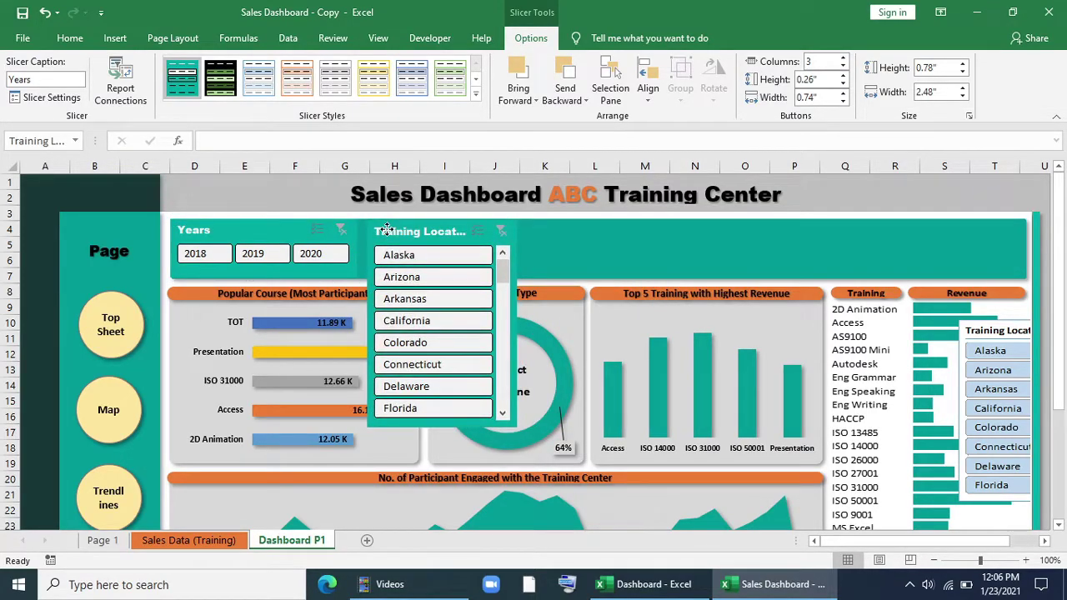
drag(445, 427, 456, 276)
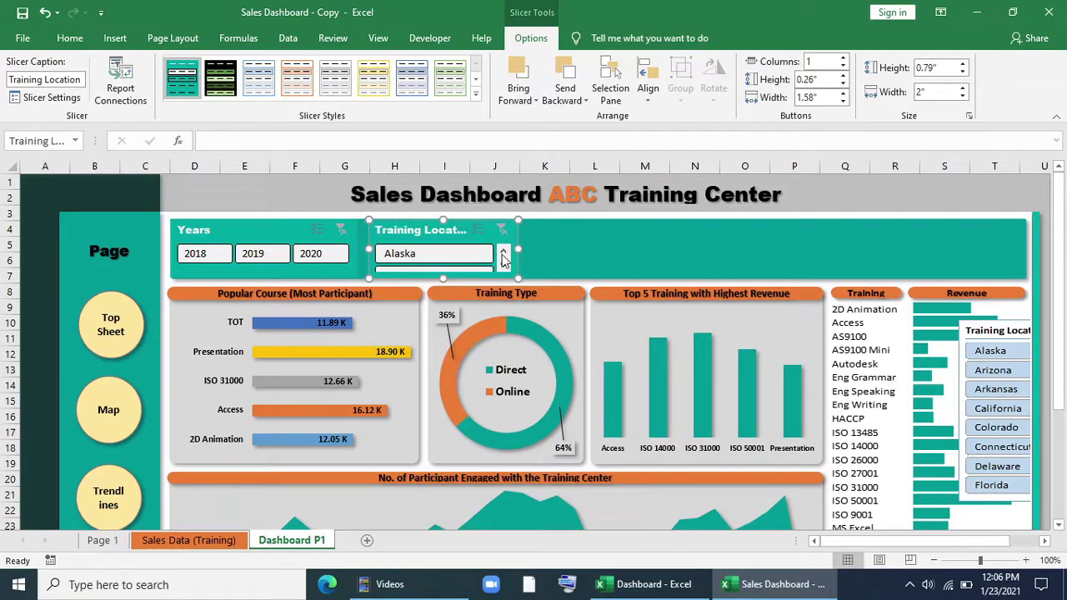
drag(518, 249, 1029, 242)
- Arrange the Training Location slicer in 10 columns and reduce its height slightly to fit inside the banner
click(844, 61)
click(844, 61)
click(844, 61)
click(844, 61)
click(844, 59)
click(843, 60)
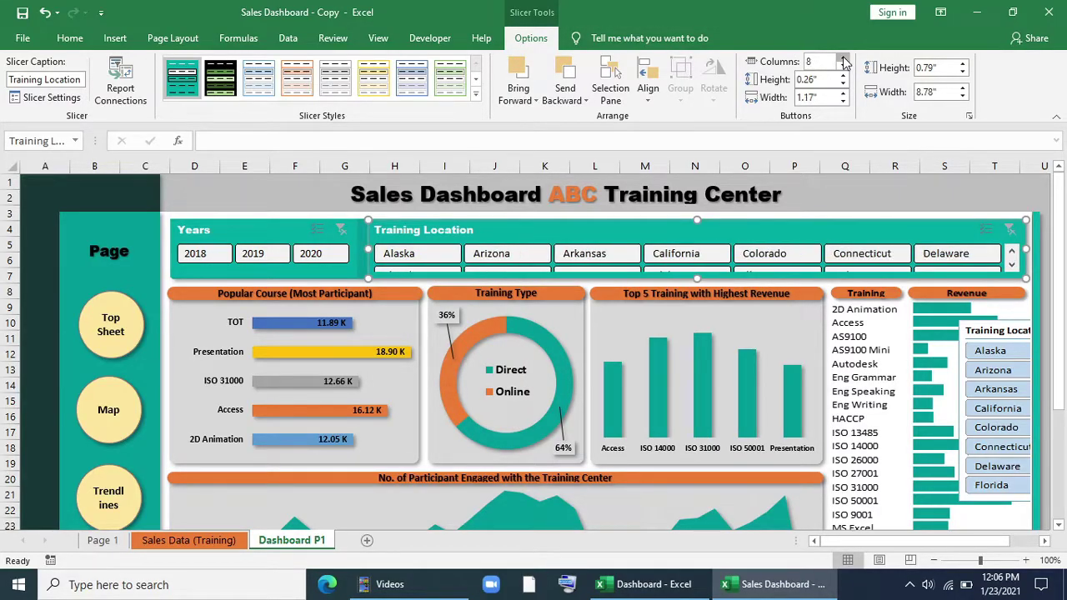
click(844, 59)
click(844, 59)
click(843, 59)
click(844, 59)
click(843, 65)
drag(699, 280, 701, 271)
click(386, 292)
- Connect the Years slicer to PivotTable1, PivotTable2, PivotTable3 and PivotTable4 on Page 1, keeping PivotTable5 connected
right_click(265, 242)
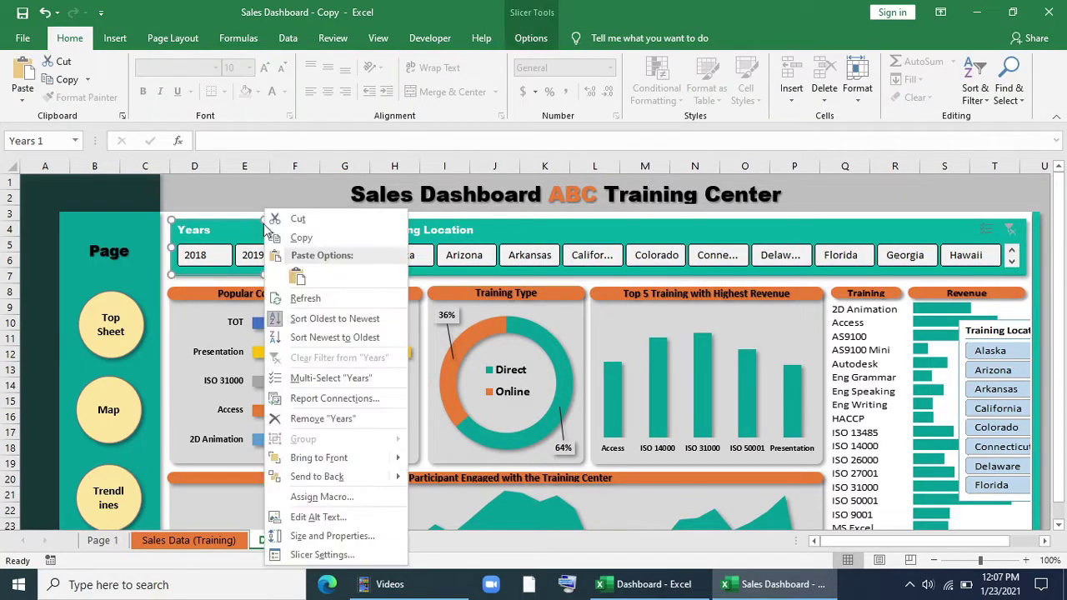
click(321, 399)
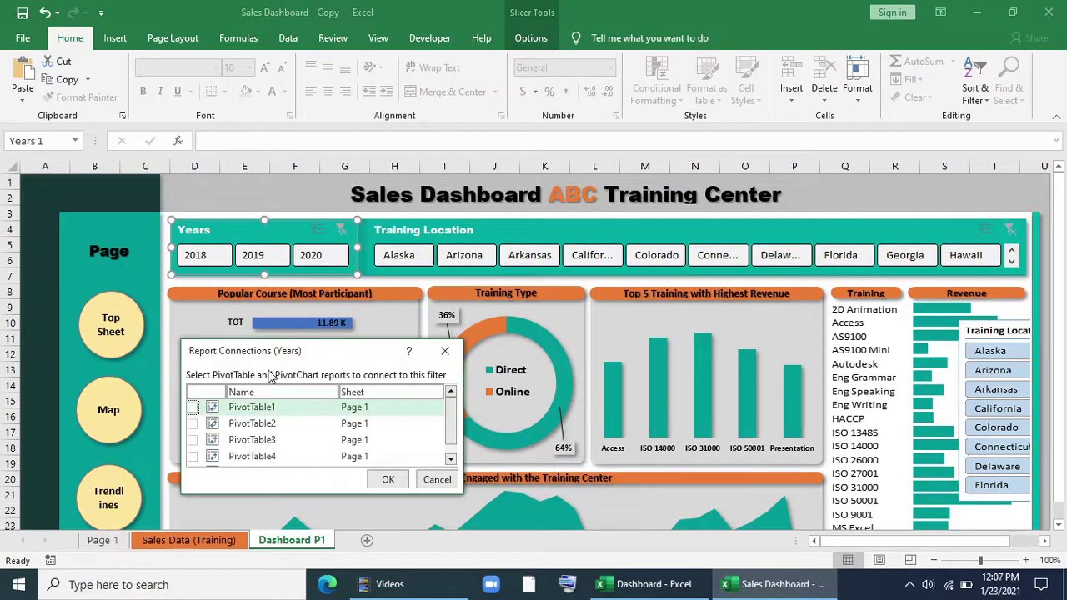
drag(312, 351, 498, 113)
scroll(473, 208, down, 1)
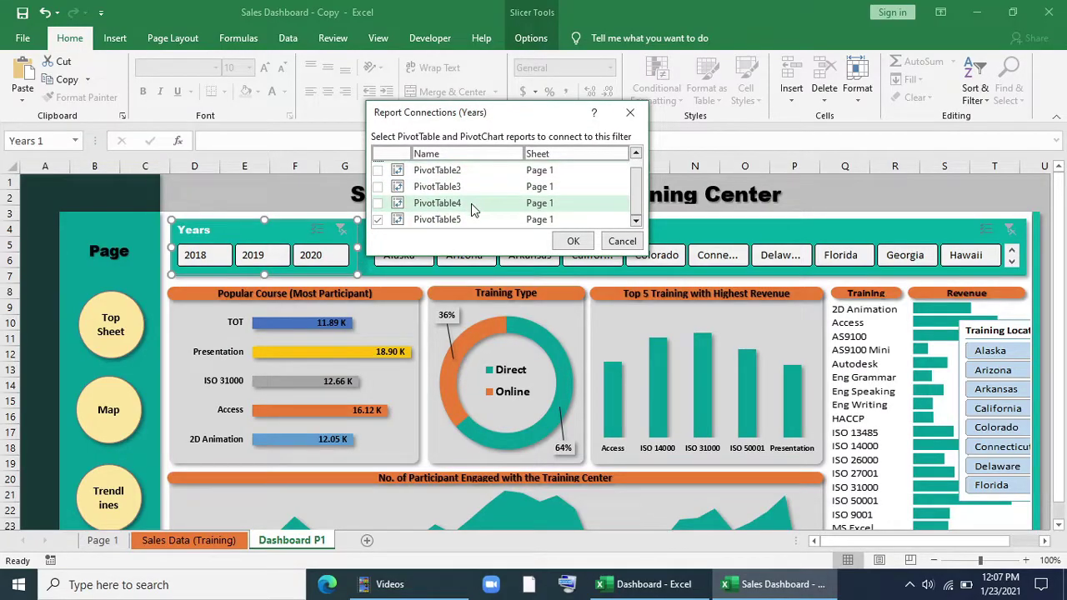
scroll(474, 208, up, 1)
click(377, 171)
click(378, 187)
click(377, 202)
click(377, 220)
click(573, 241)
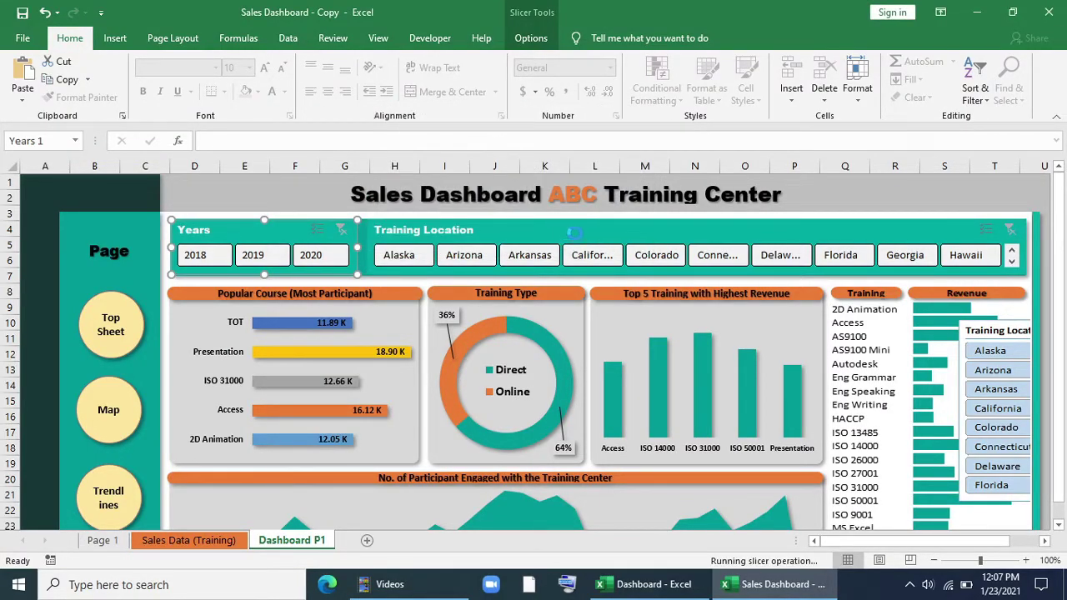
- Connect the Training Location slicer to PivotTable1 through PivotTable4 on Page 1, keeping PivotTable5 connected
right_click(573, 218)
click(593, 395)
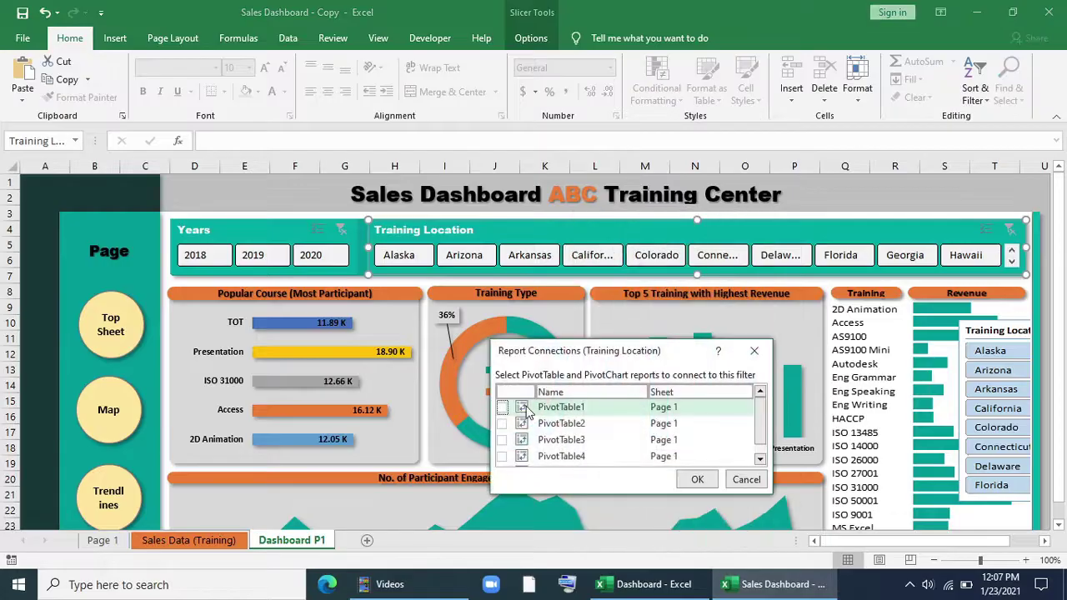
click(502, 406)
click(502, 423)
click(502, 439)
click(502, 456)
scroll(508, 450, down, 1)
click(502, 457)
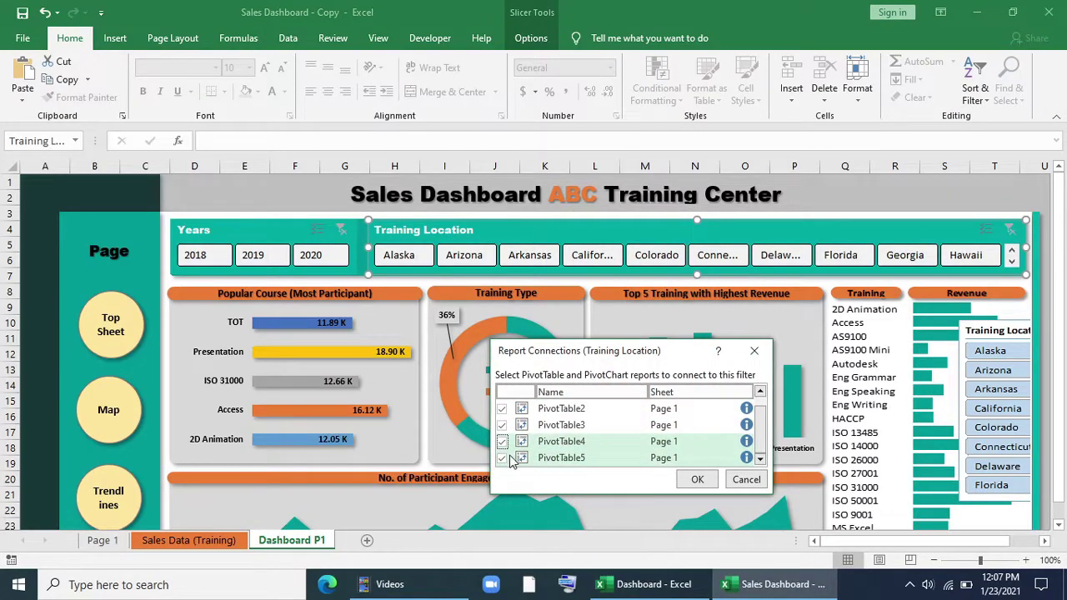
click(697, 480)
- Test the Years slicer by filtering the dashboard to 2018 and to 2019, and clear the year filter
click(102, 540)
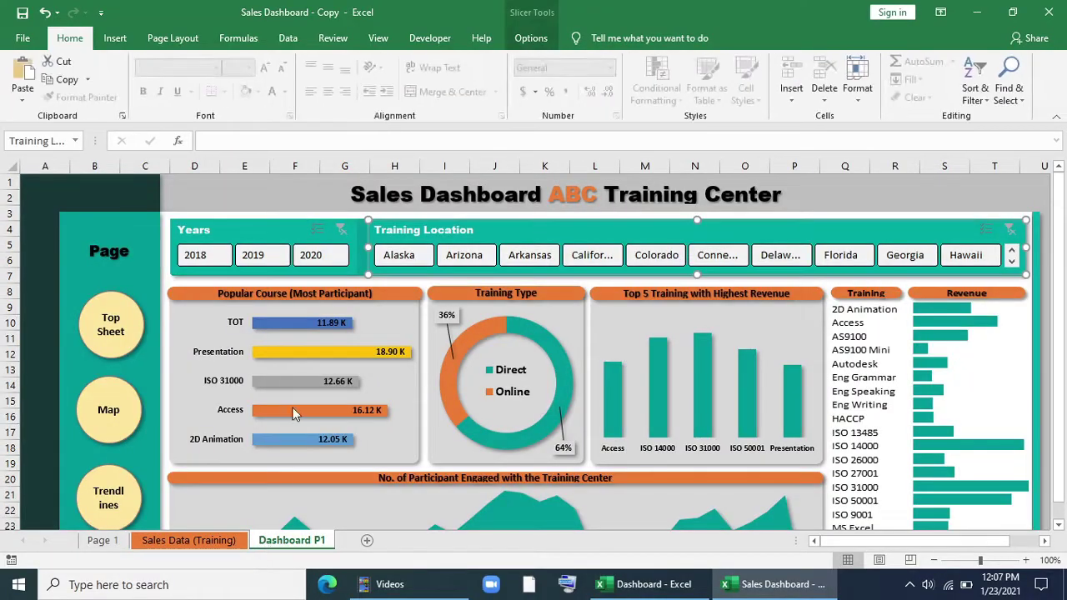
click(196, 254)
scroll(290, 305, down, 1)
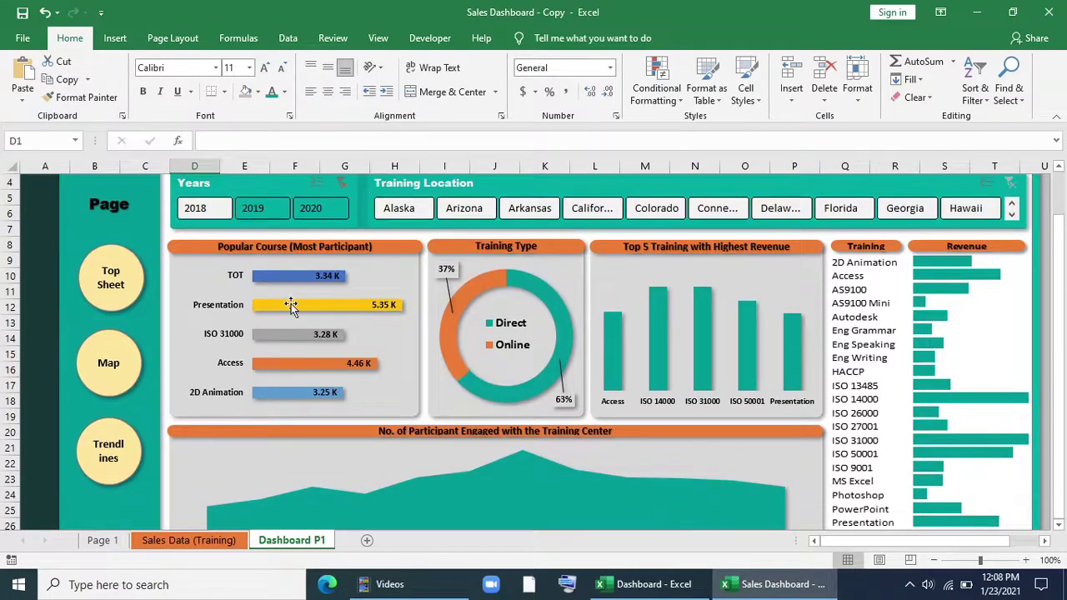
click(252, 208)
click(341, 183)
scroll(332, 329, up, 1)
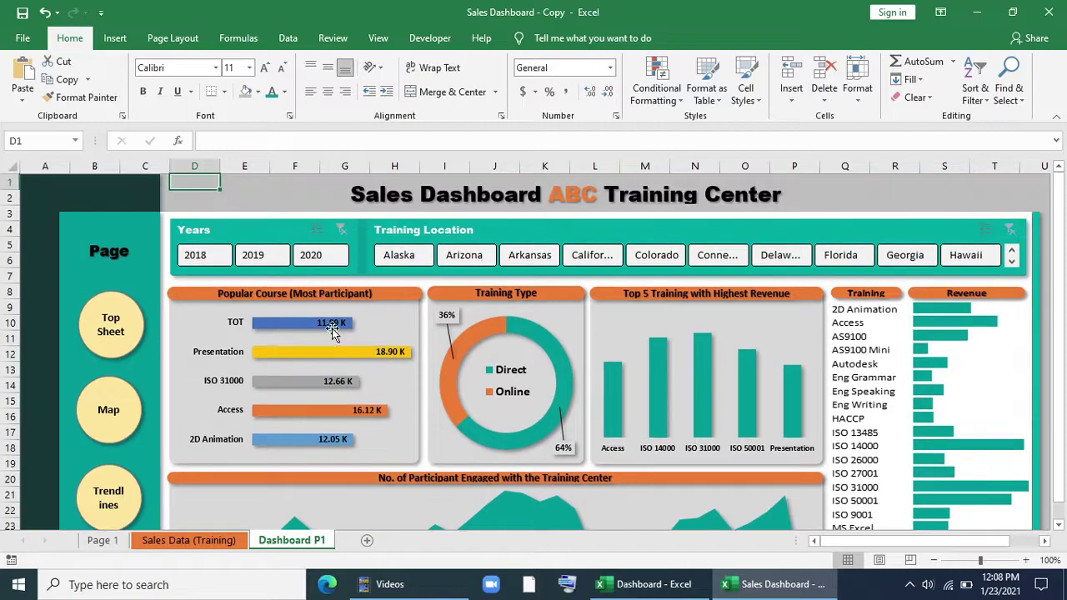
- Auto-hide the ribbon to view the whole dashboard full screen
click(378, 38)
click(941, 11)
click(917, 31)
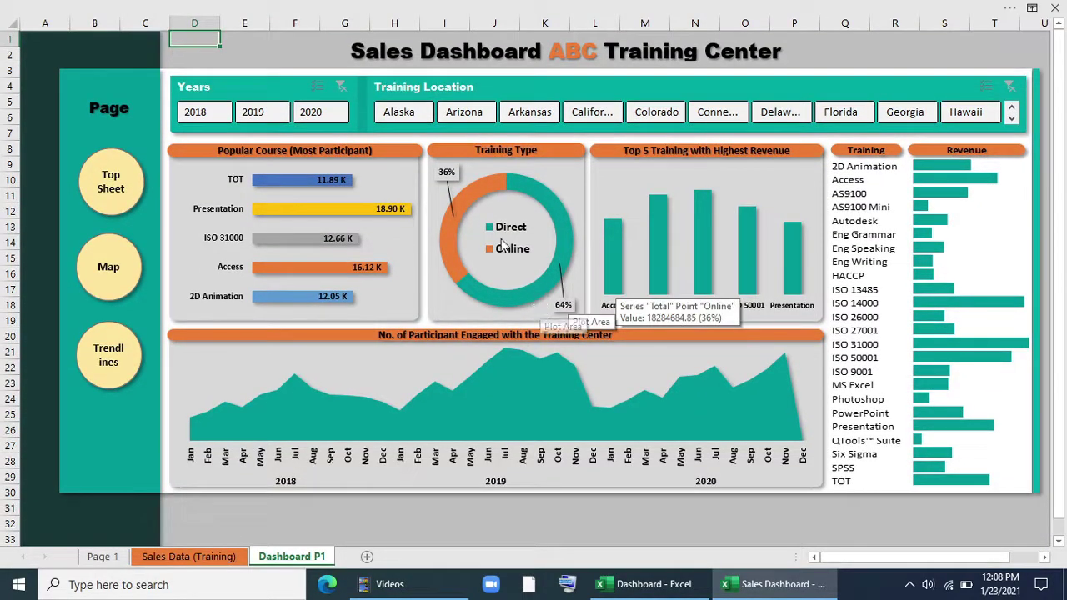
- Filter the full-screen dashboard by the years 2018, 2019 and 2020 in turn to check the charts
click(201, 112)
click(258, 112)
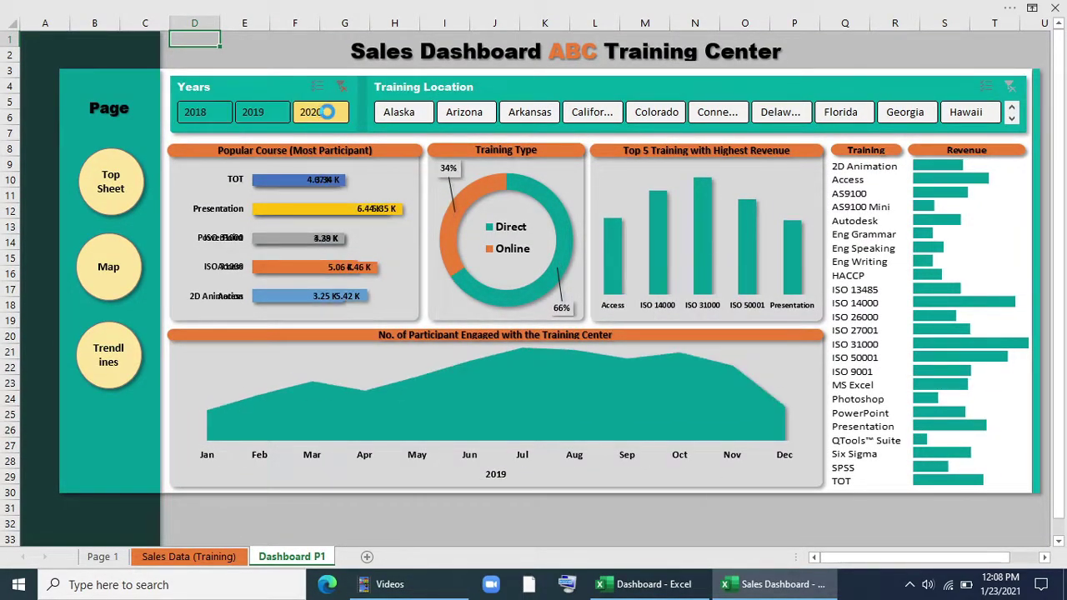
click(317, 111)
- Filter the dashboard by Arizona, Arkansas, California, Connecticut and Georgia in turn, and clear the Training Location filter
click(467, 113)
click(529, 111)
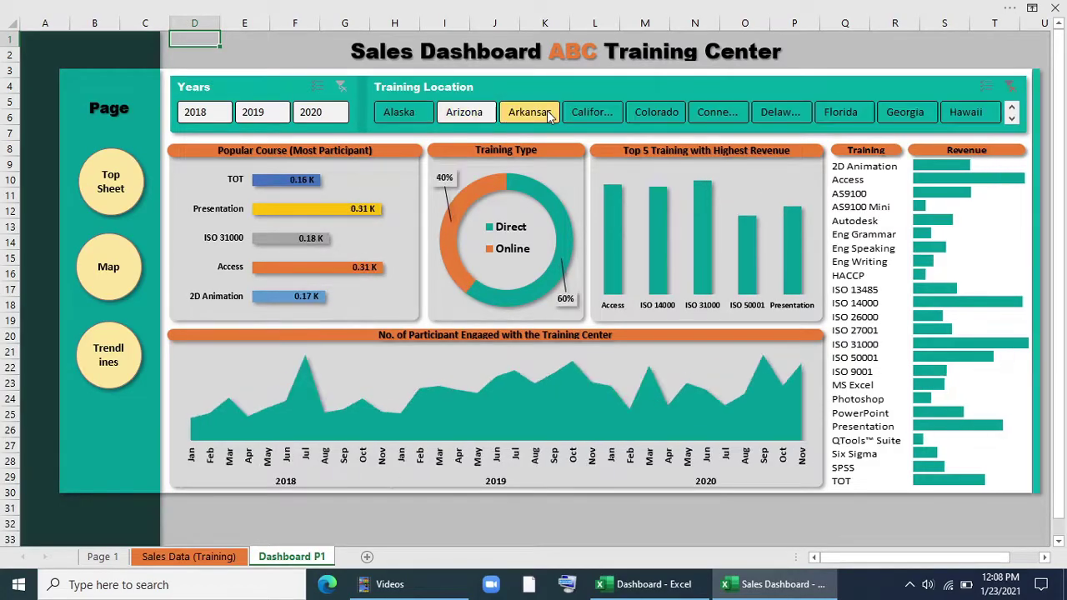
click(592, 112)
click(719, 112)
click(905, 112)
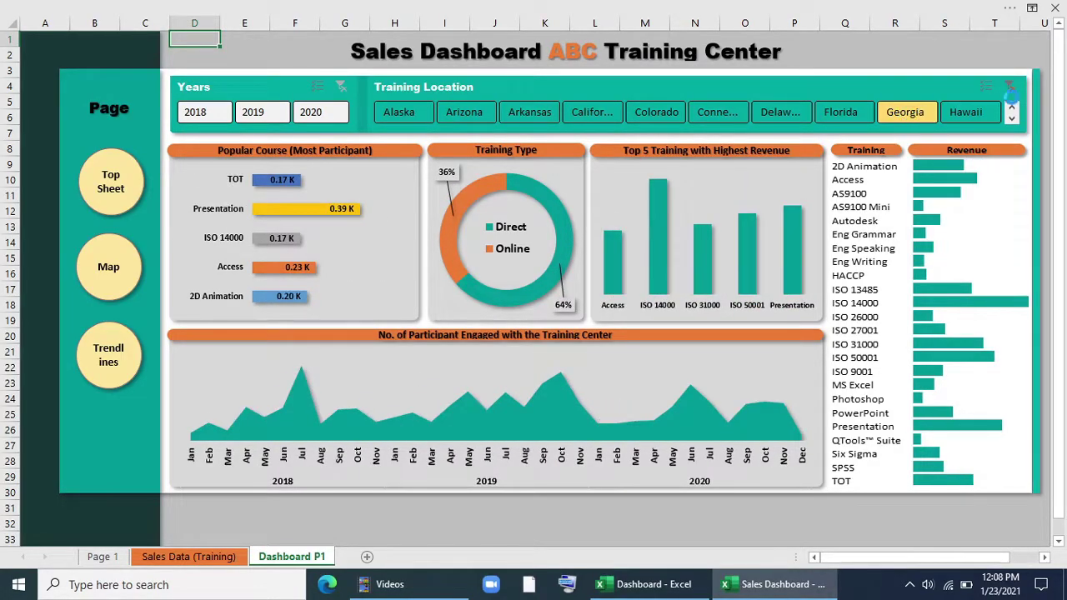
click(1010, 87)
- Leave the auto-hide ribbon mode and collapse the ribbon so only its tabs remain above the dashboard
click(1032, 9)
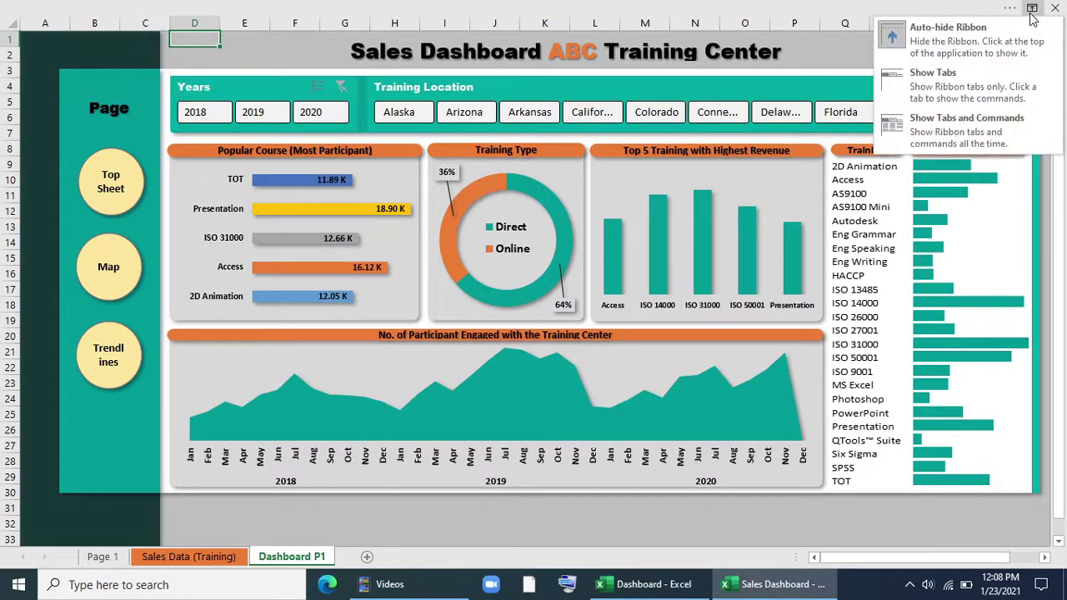
click(917, 124)
double_click(71, 39)
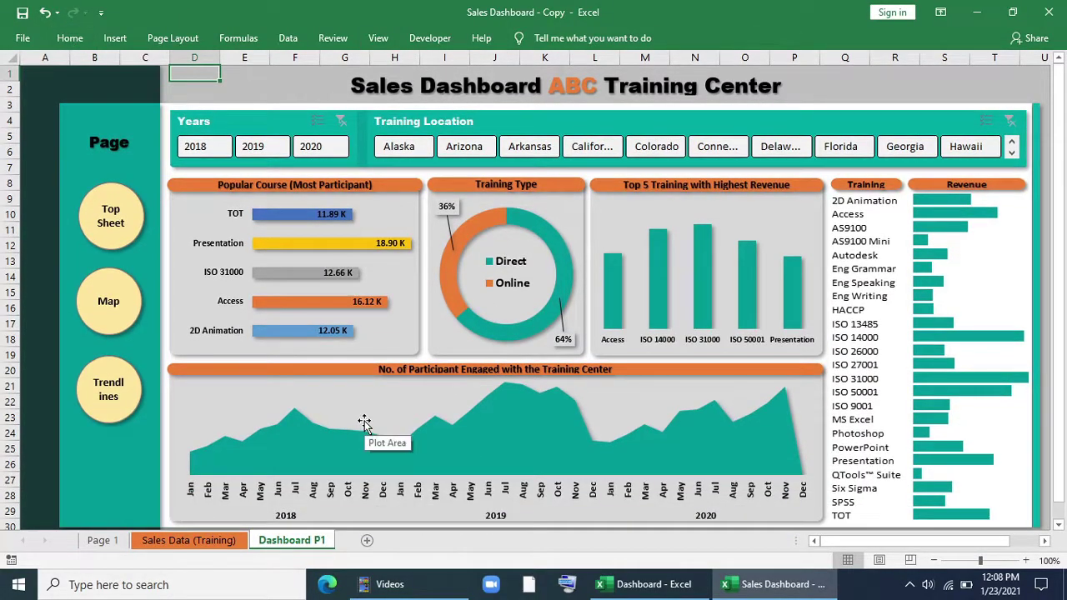